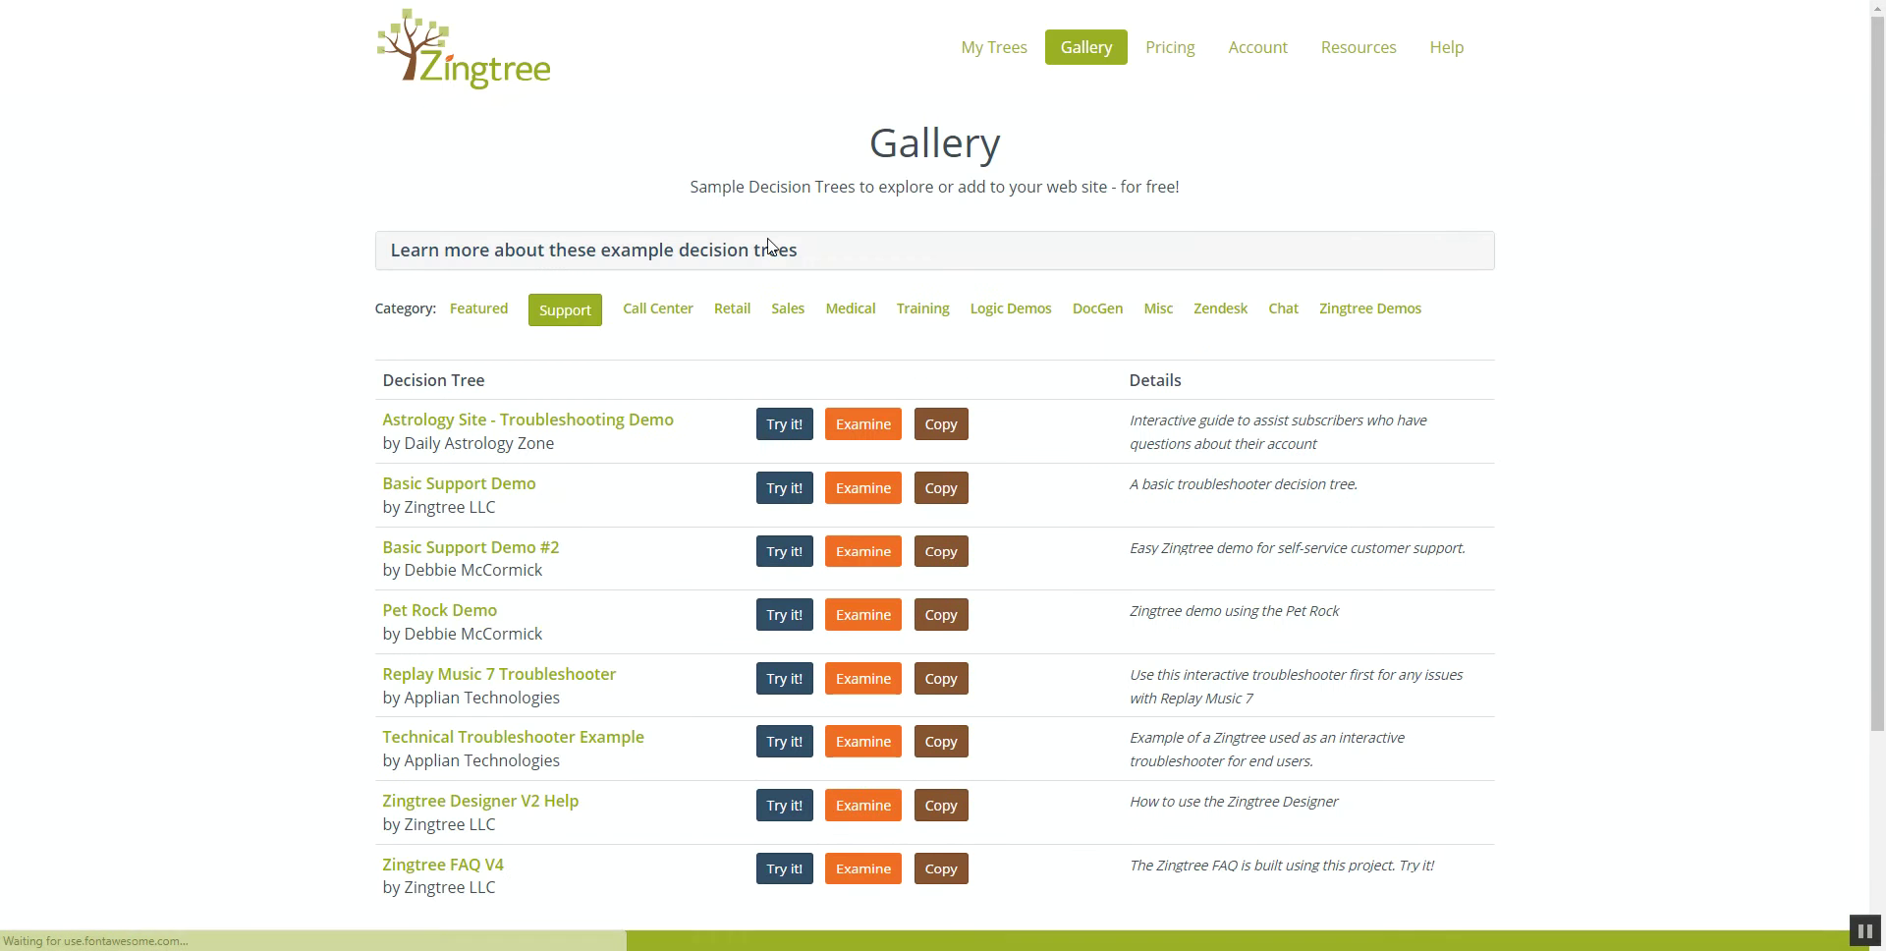
Browse the gallery's sample decision trees in the Sales, Medical and Training categories
{"action": "left_click", "coordinate": [787, 308]}
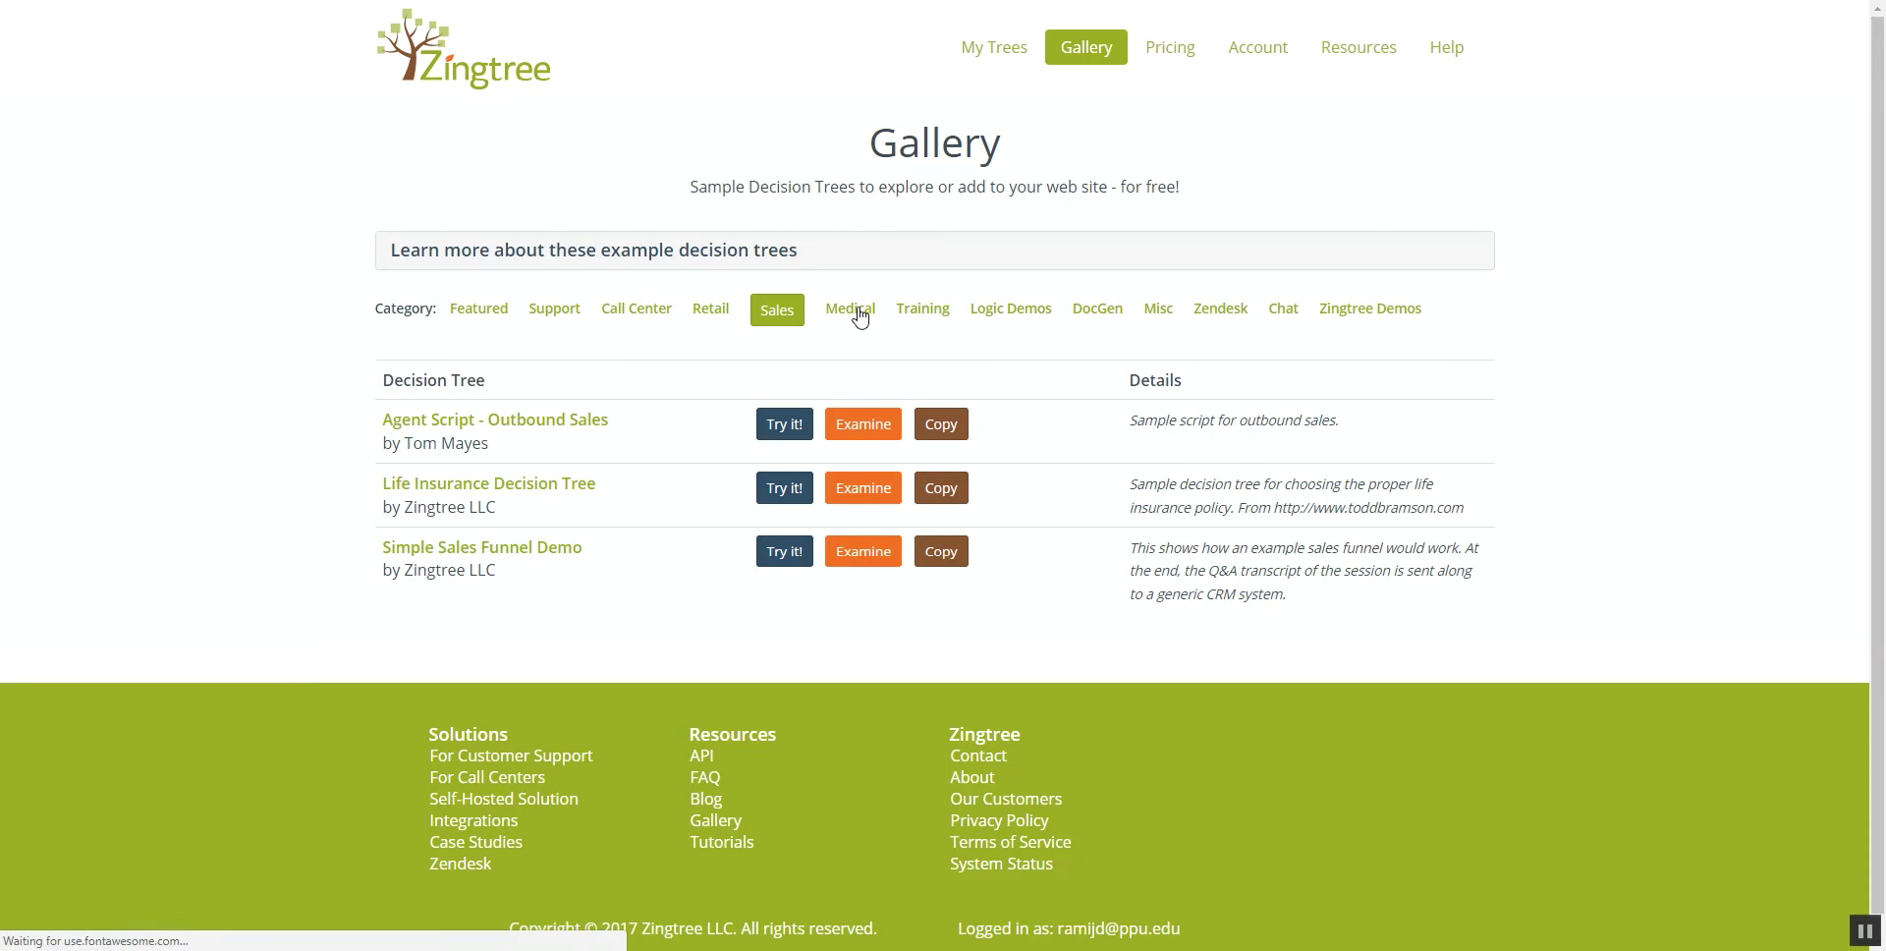
{"action": "left_click", "coordinate": [857, 312]}
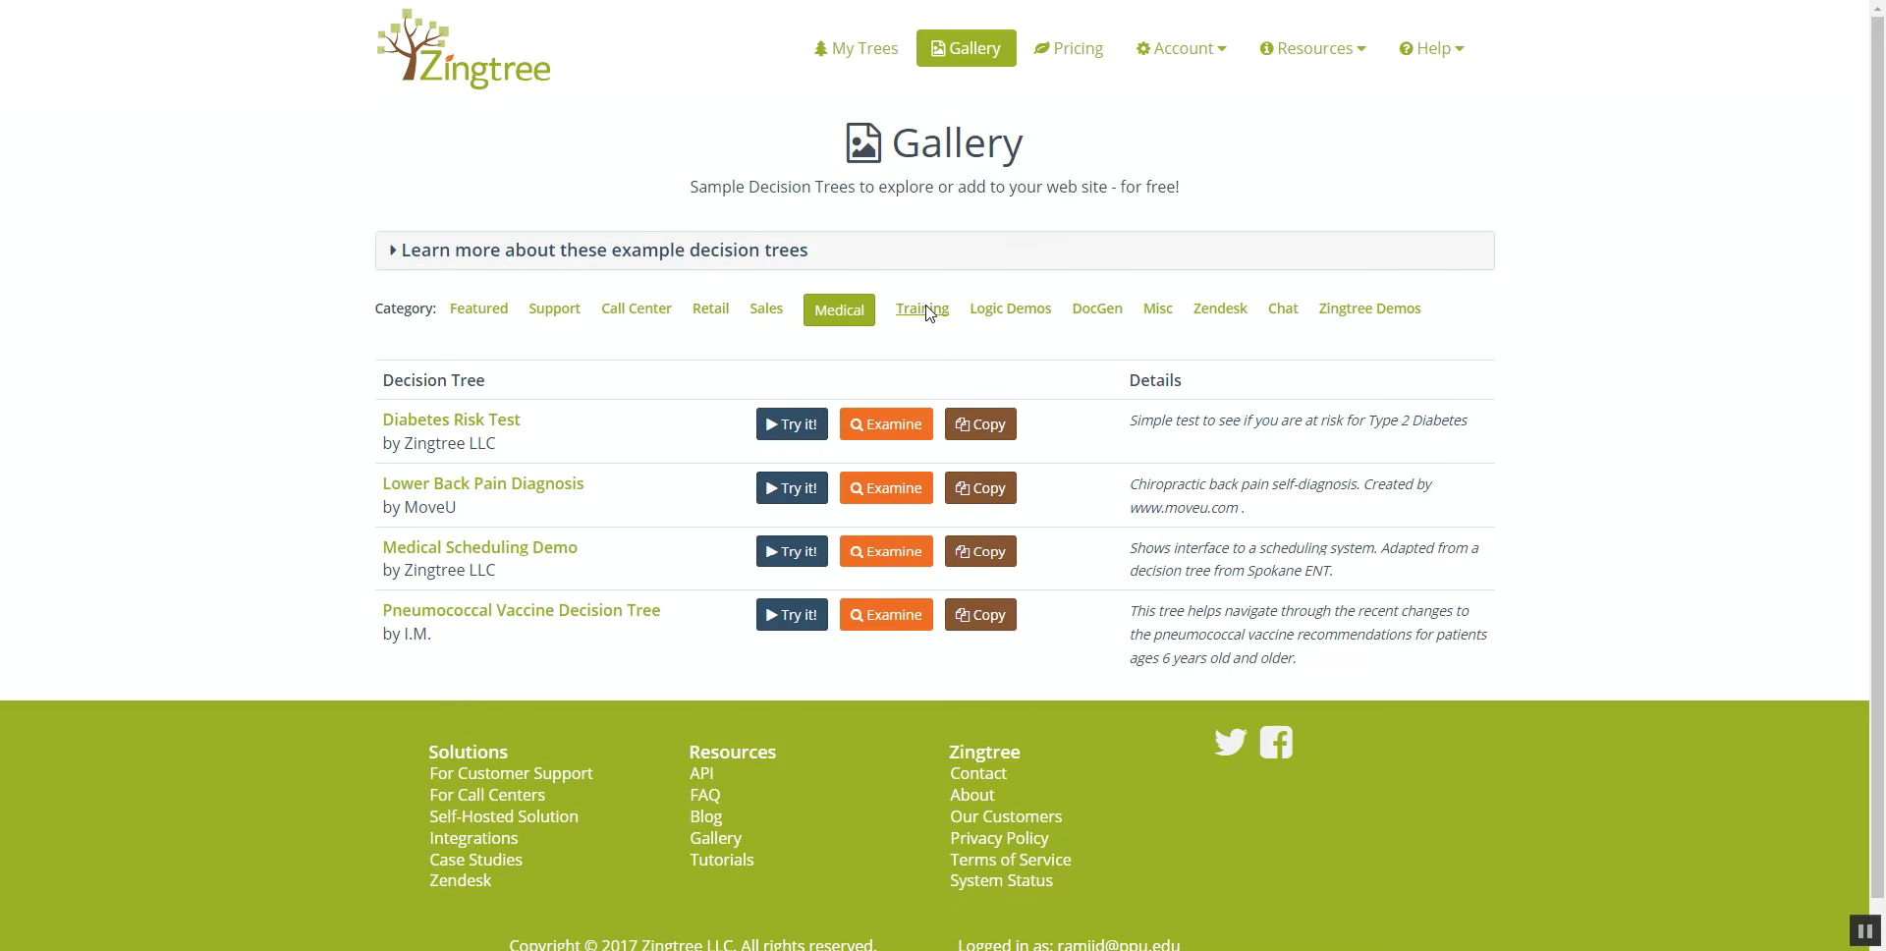
{"action": "left_click", "coordinate": [927, 310]}
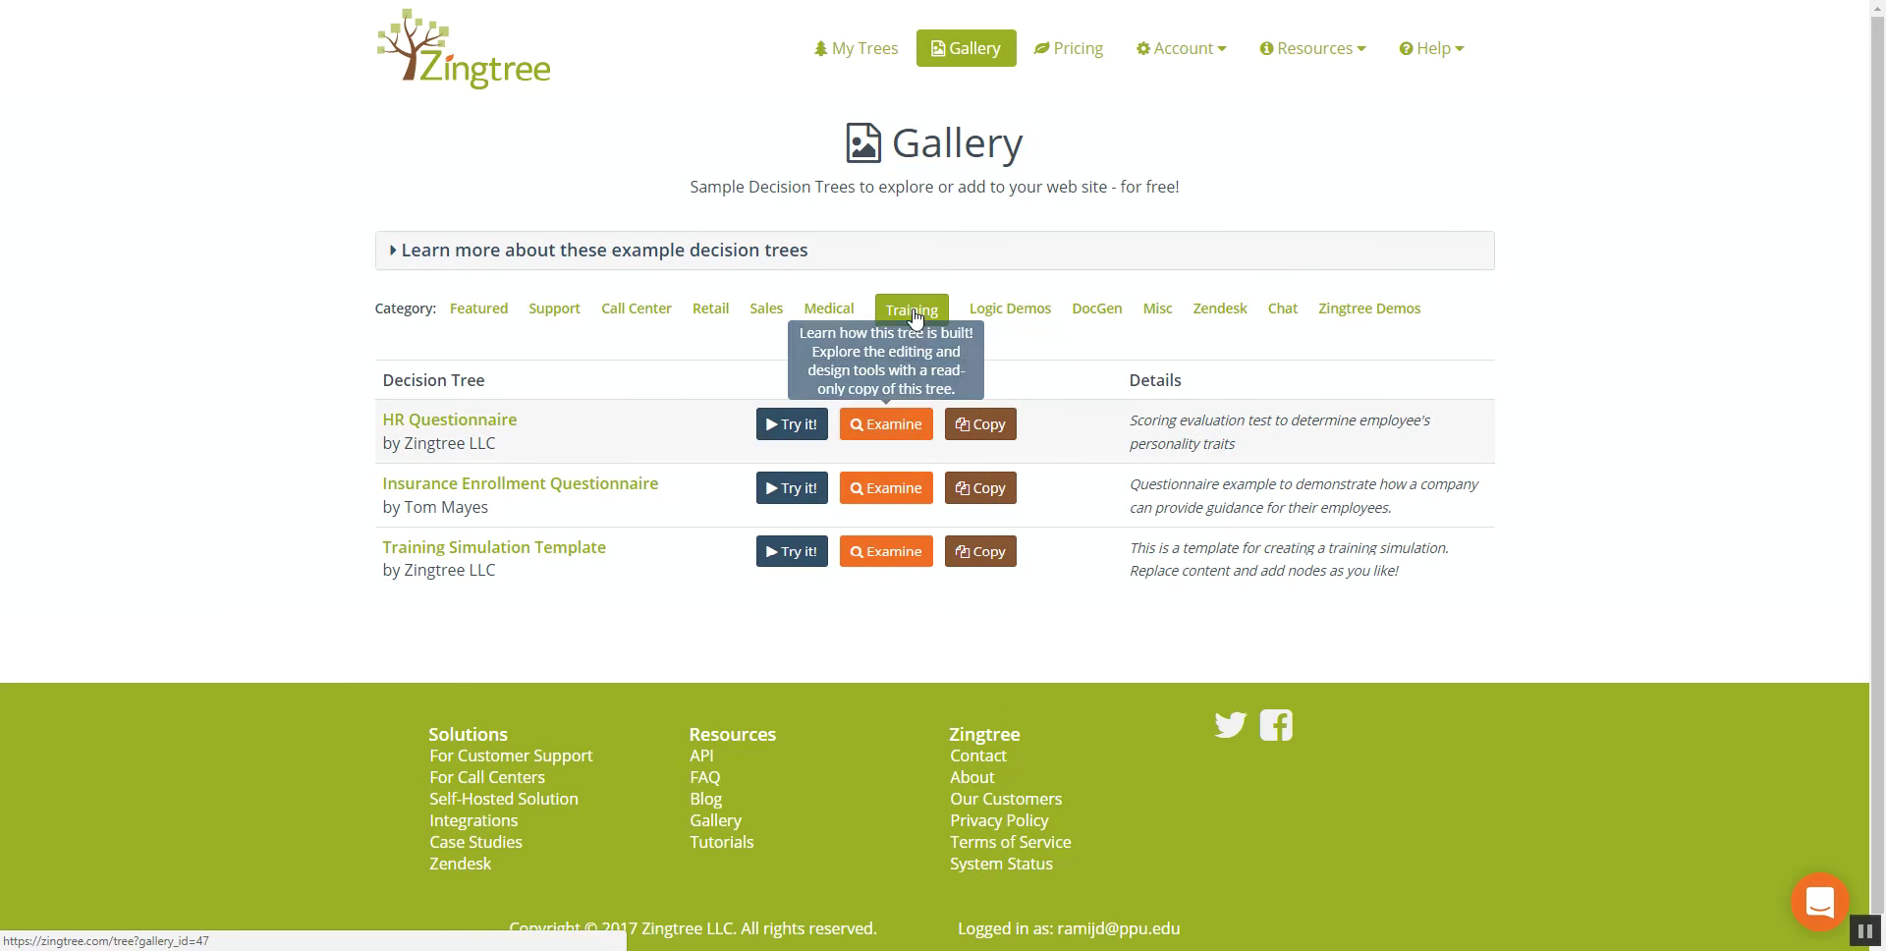
Start a new tree from My Trees, choosing to build it by filling out simple forms with Zingtree Wizard
{"action": "left_click", "coordinate": [873, 61]}
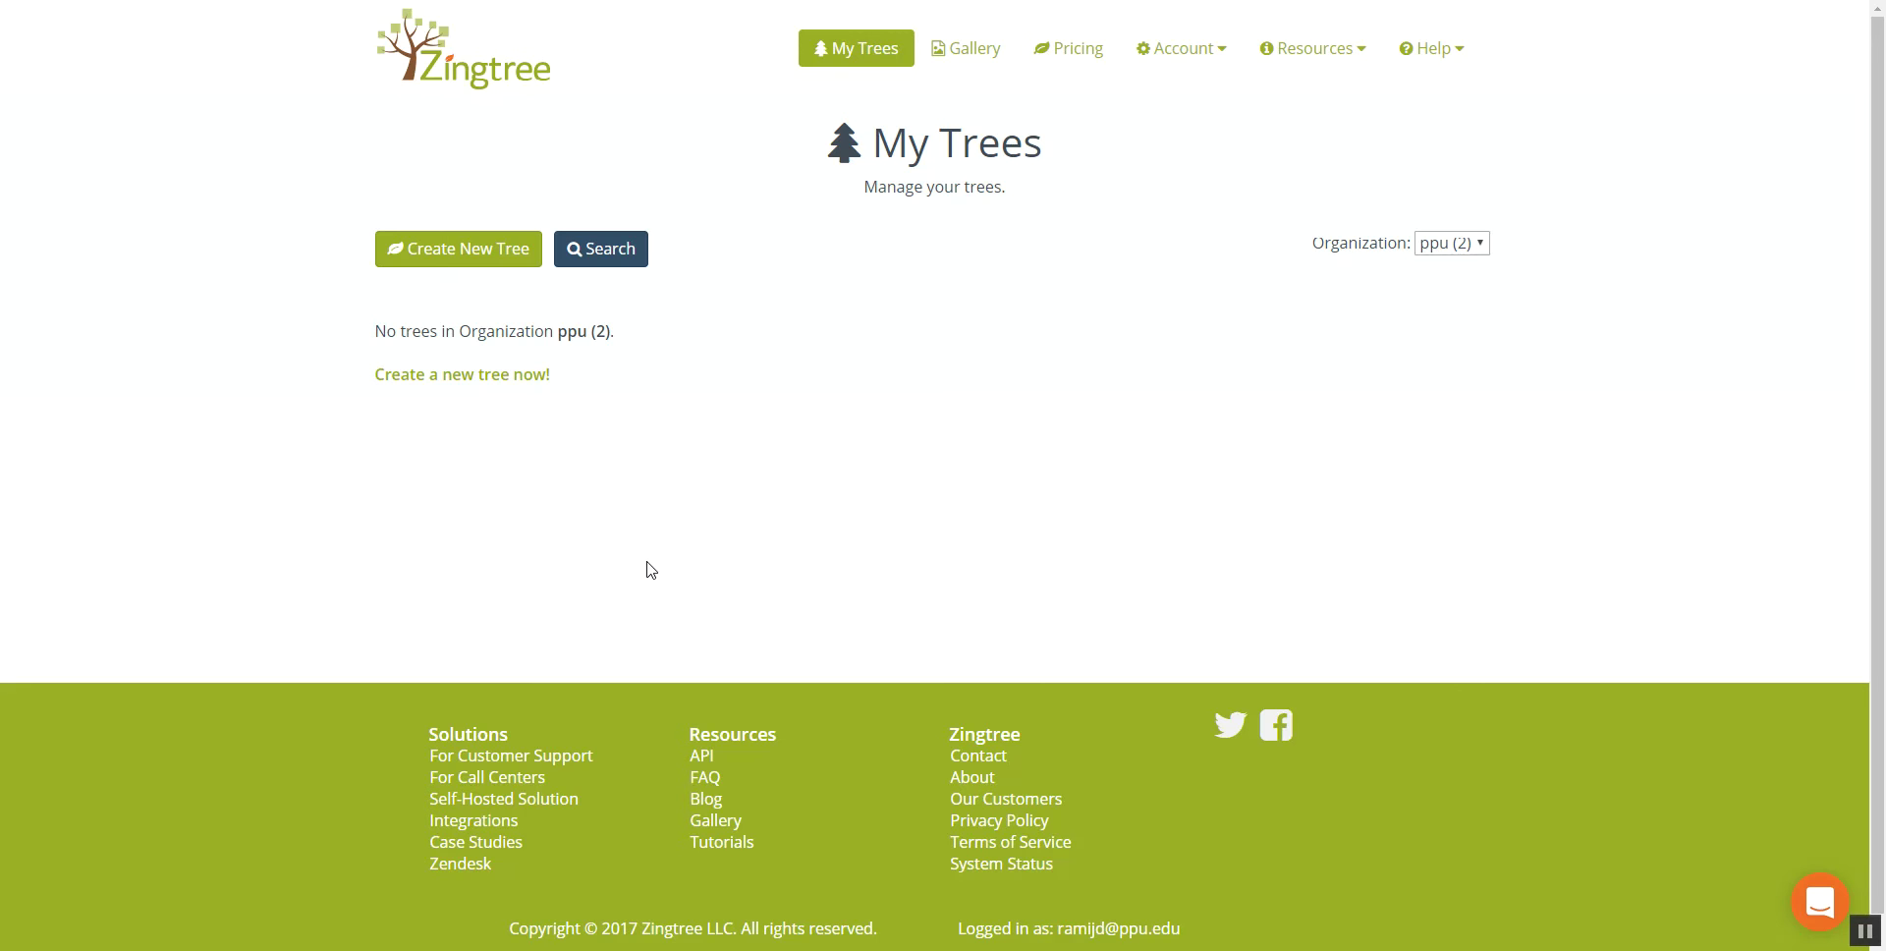
{"action": "left_click", "coordinate": [437, 253]}
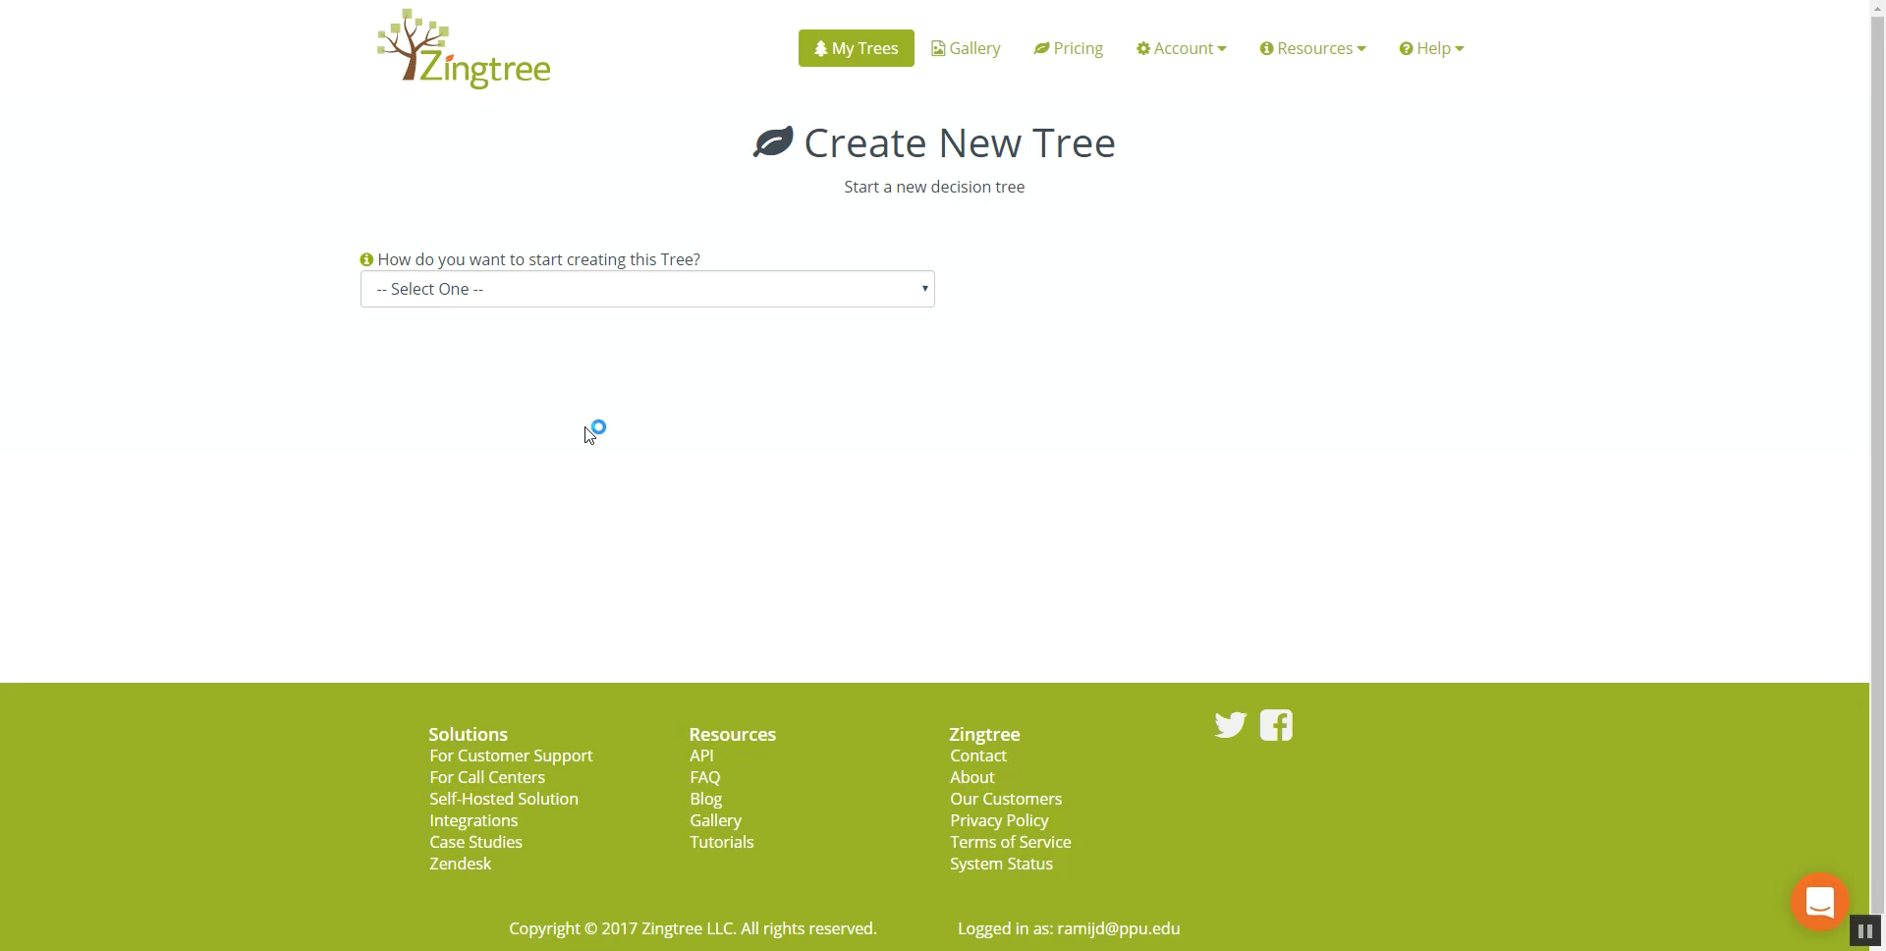
{"action": "left_click", "coordinate": [566, 294]}
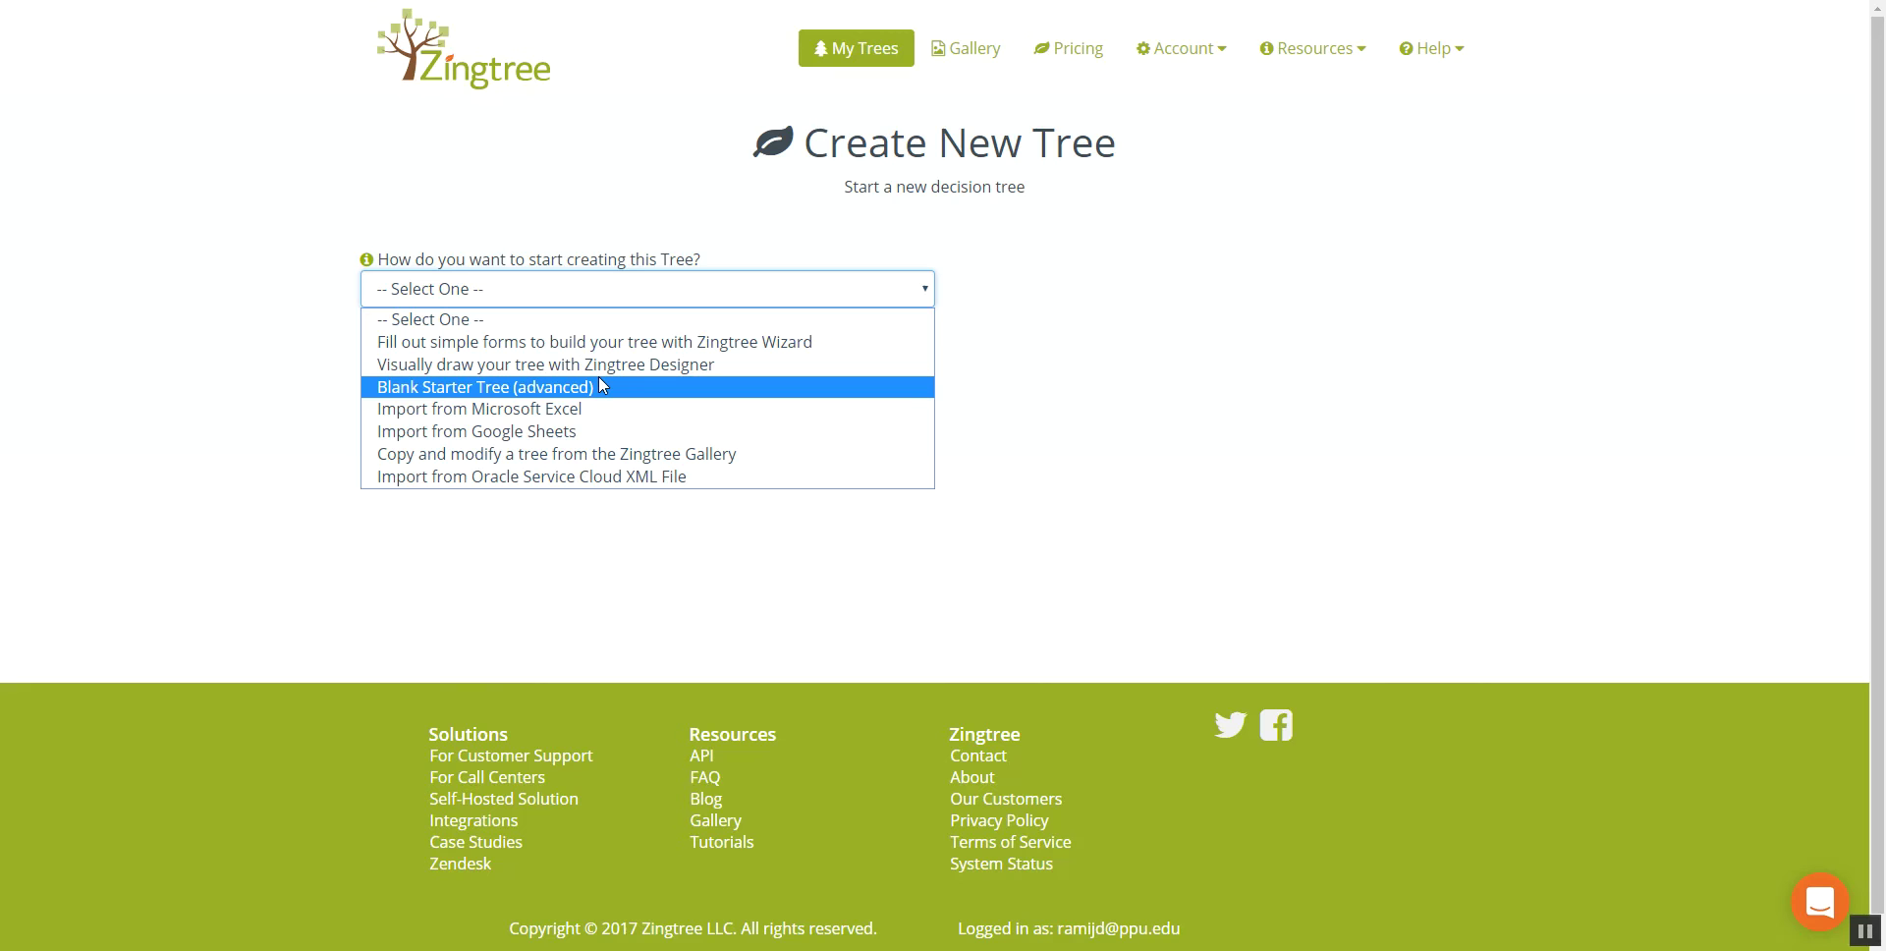
{"action": "left_click", "coordinate": [493, 344]}
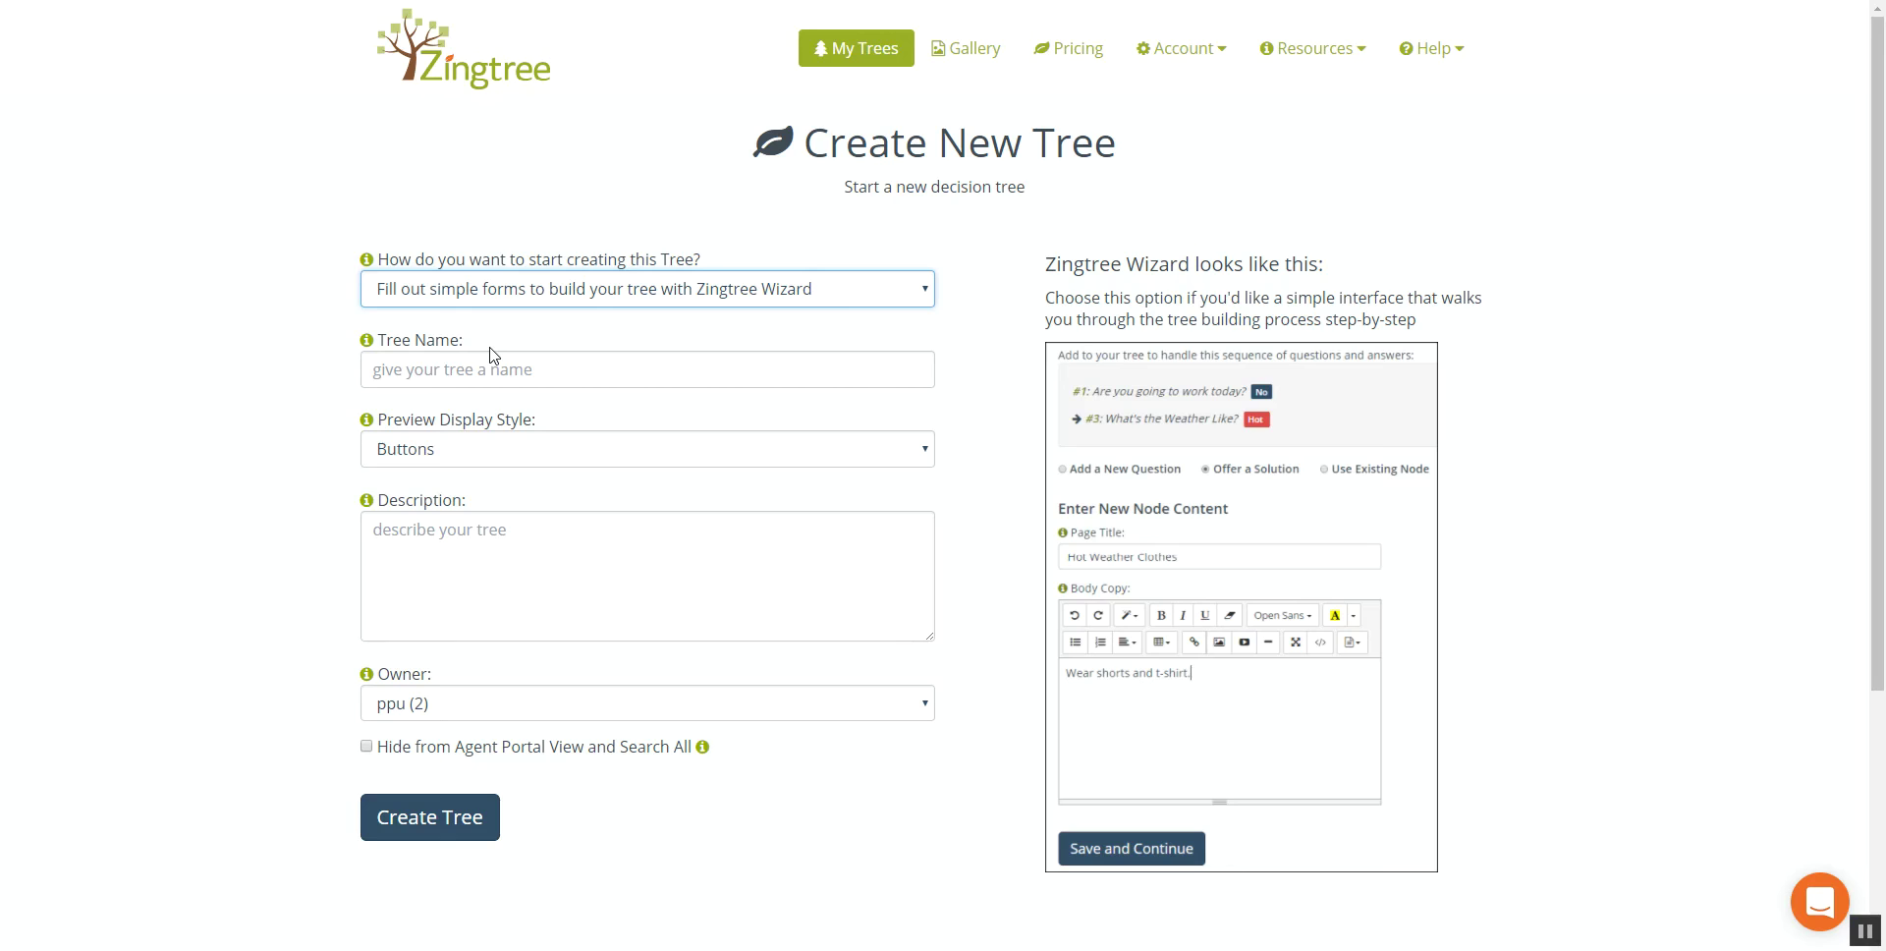
Name the new tree "Student Loan" and choose Buttons as its preview display style
{"action": "left_click", "coordinate": [550, 368]}
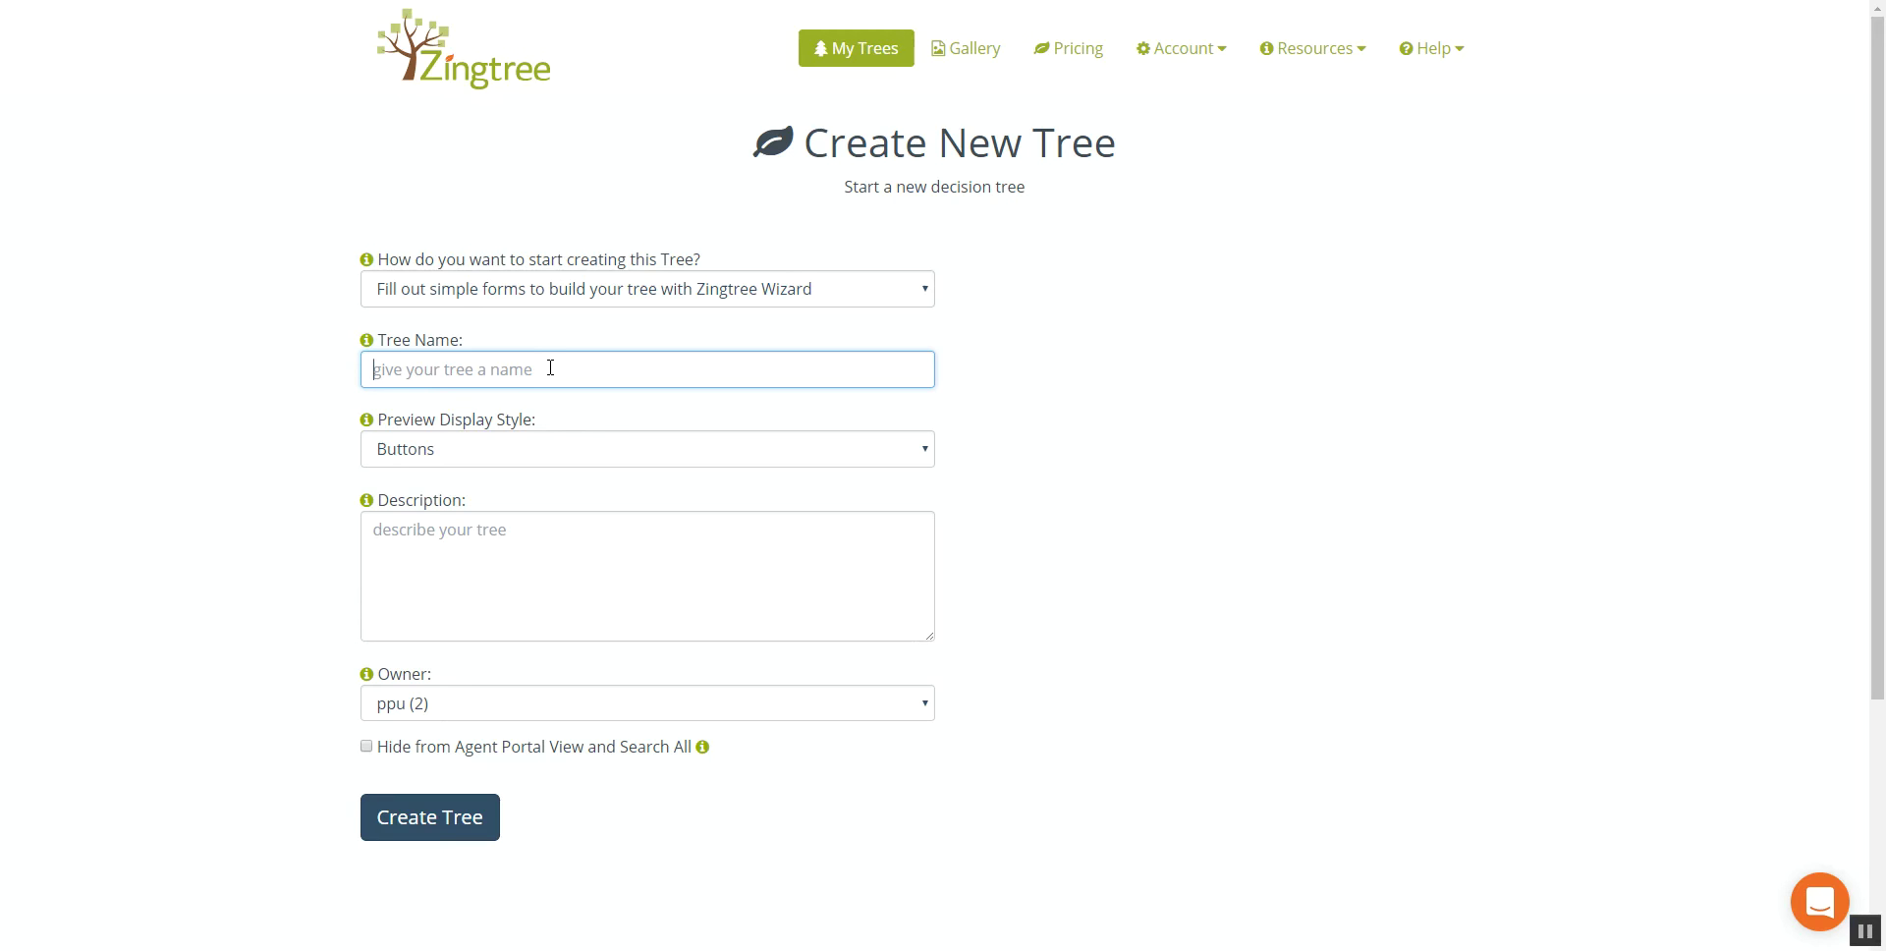
{"action": "type", "text": "Student Loan"}
{"action": "left_click", "coordinate": [486, 445]}
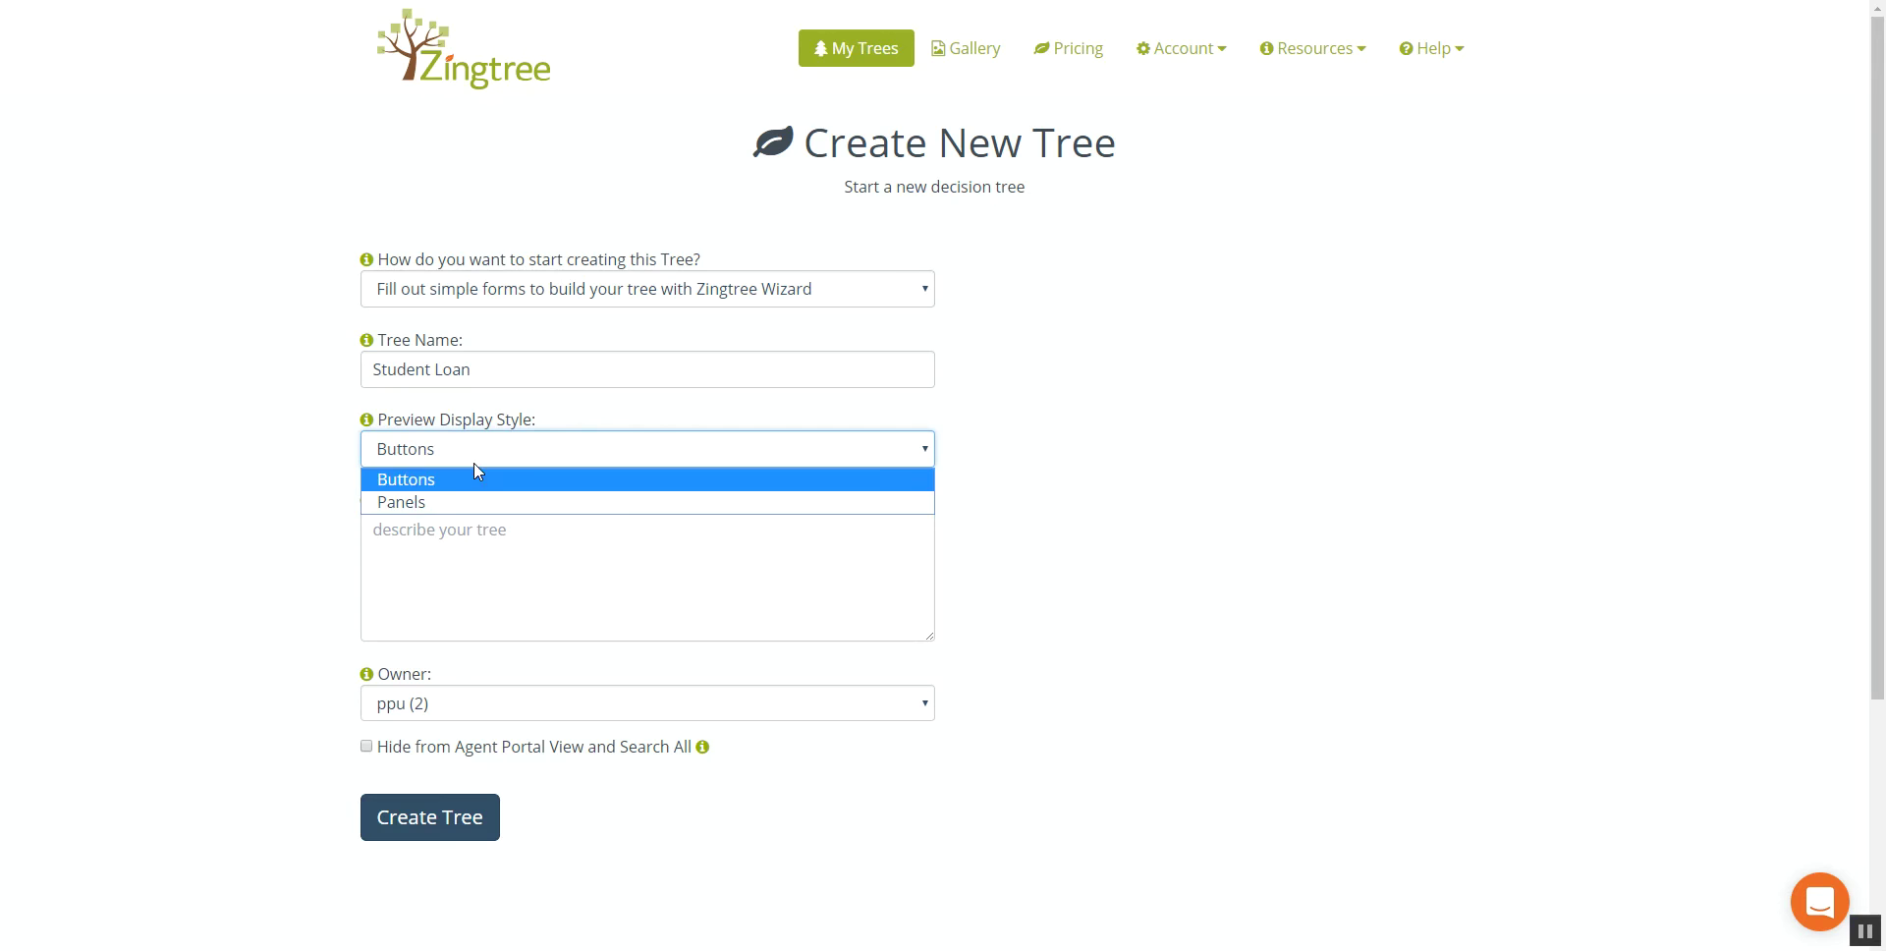
{"action": "left_click", "coordinate": [467, 479]}
Enter the tree description "this decisio tree help students determine mount of loan they will got"
{"action": "scroll", "coordinate": [300, 490], "scroll_direction": "down", "scroll_amount": 1}
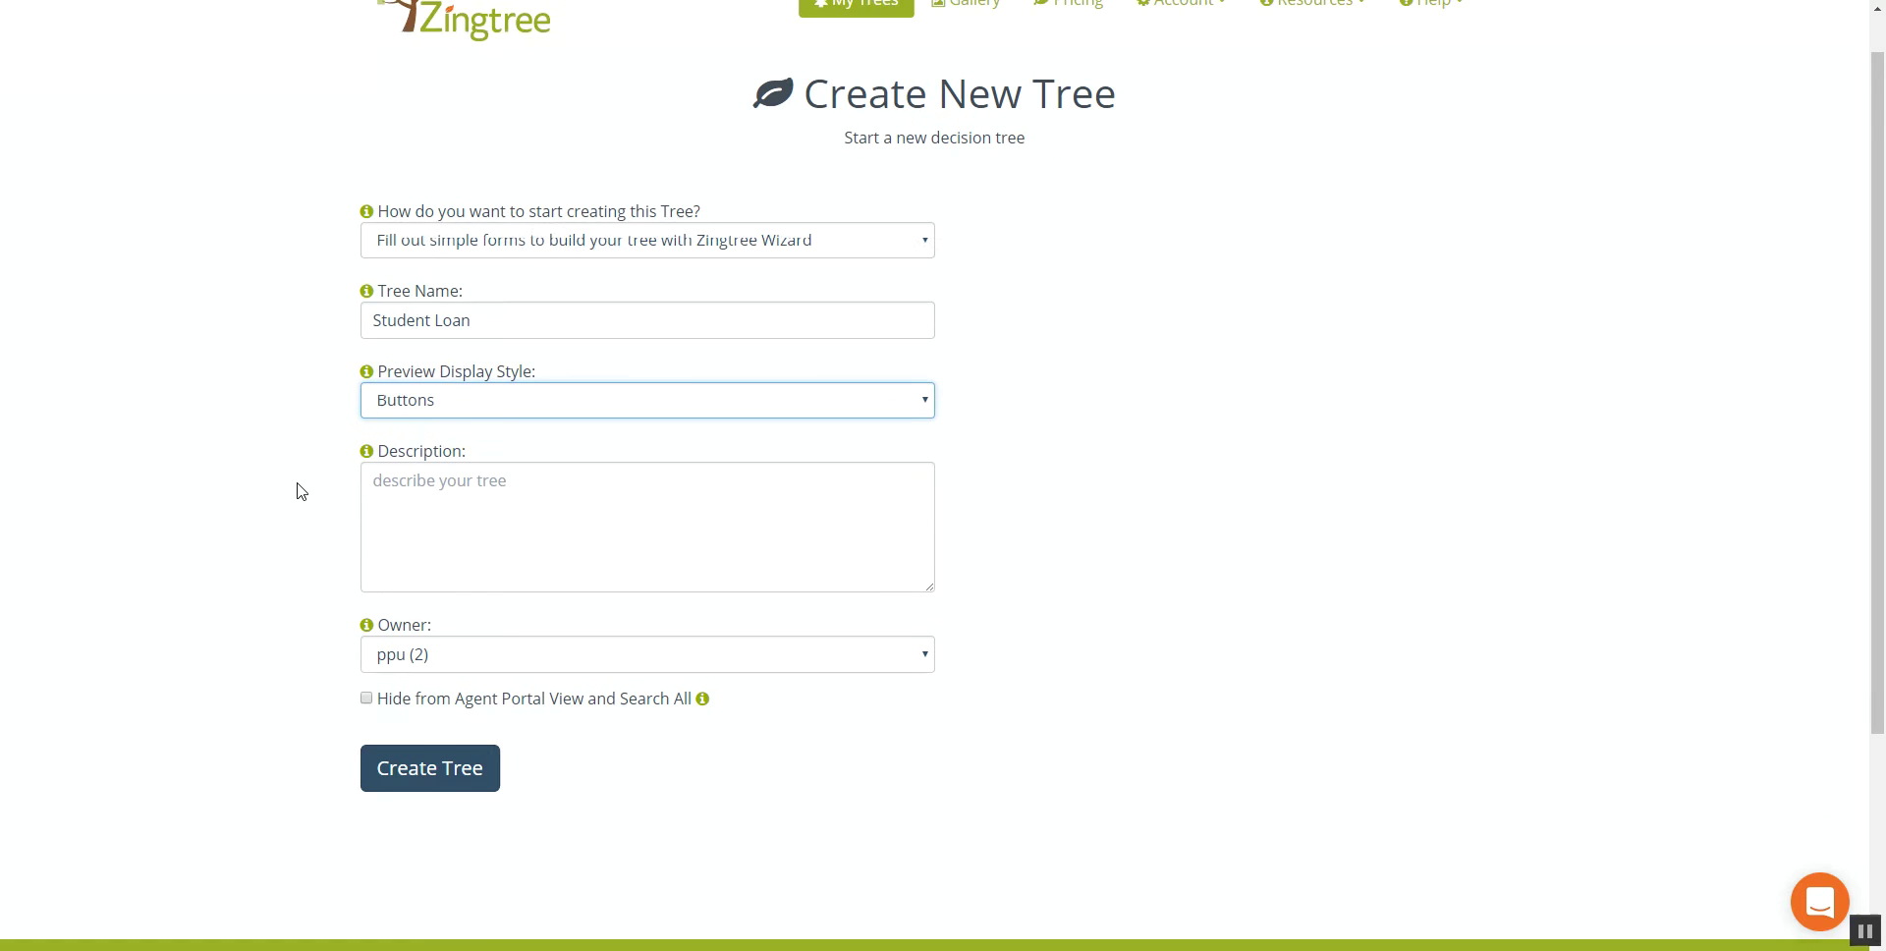
{"action": "scroll", "coordinate": [300, 489], "scroll_direction": "down", "scroll_amount": 1}
{"action": "left_click", "coordinate": [467, 481]}
{"action": "type", "text": "thois"}
{"action": "key", "text": "BackSpace"}
{"action": "key", "text": "BackSpace"}
{"action": "type", "text": "is de"}
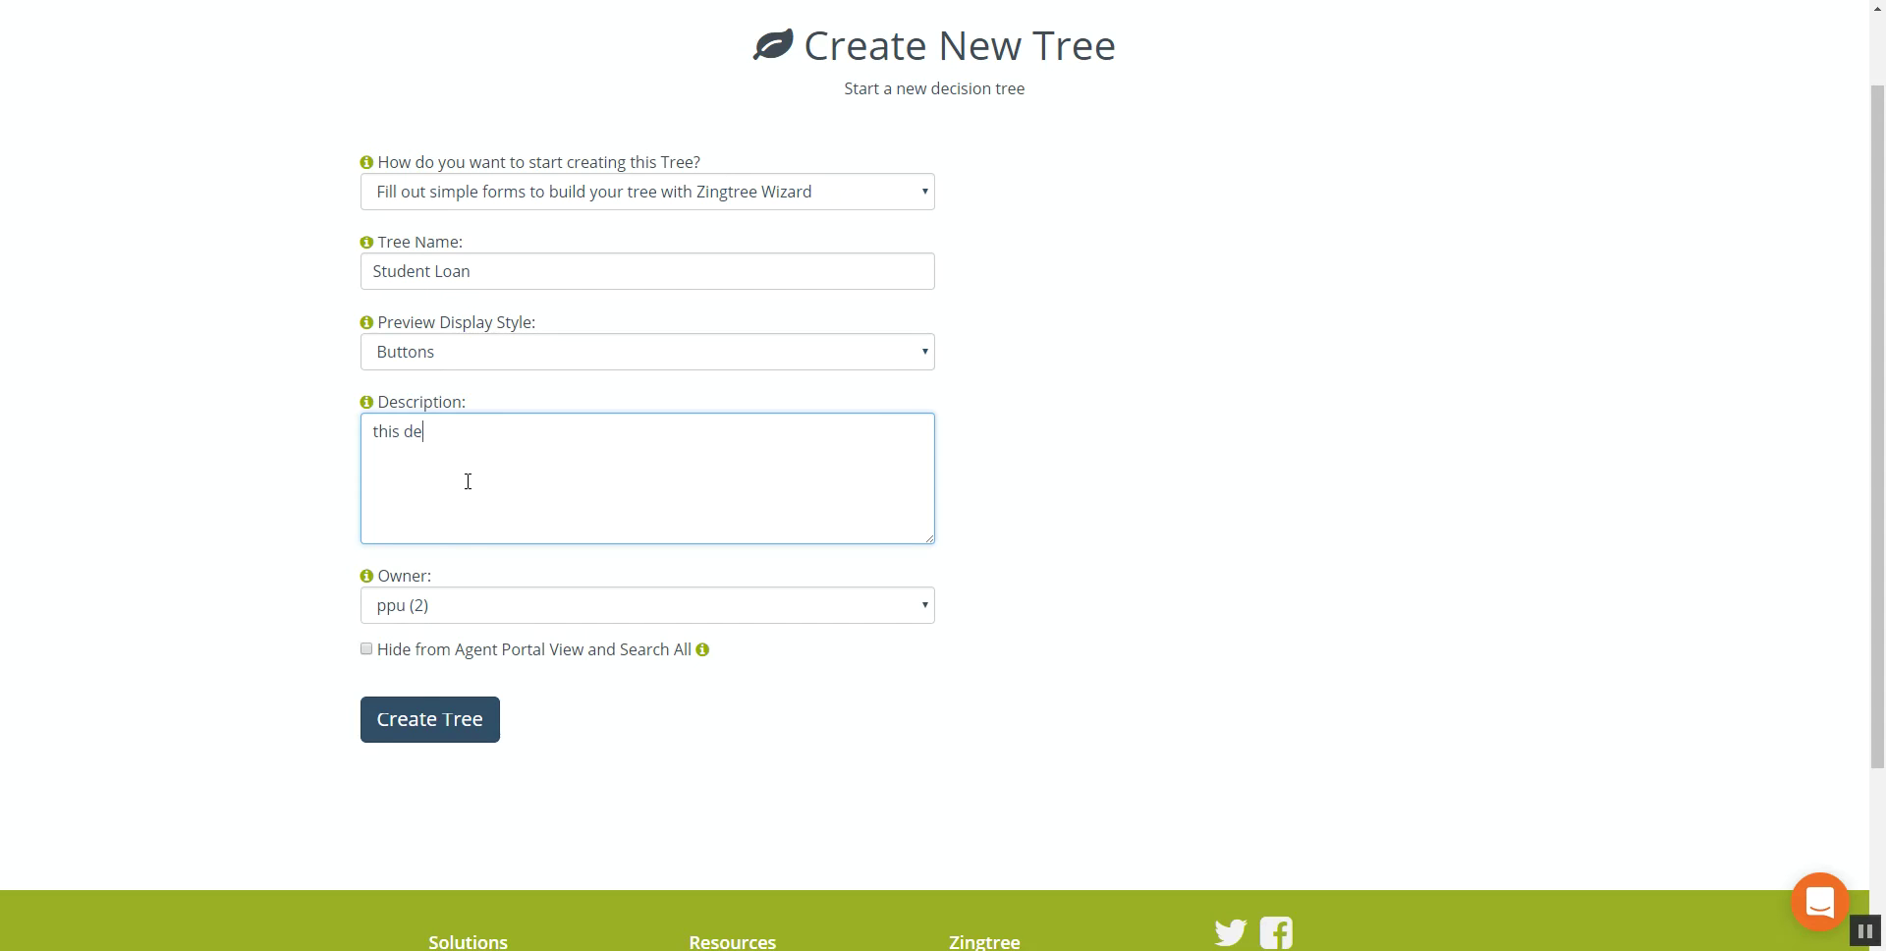
{"action": "type", "text": "cisio tree help students"}
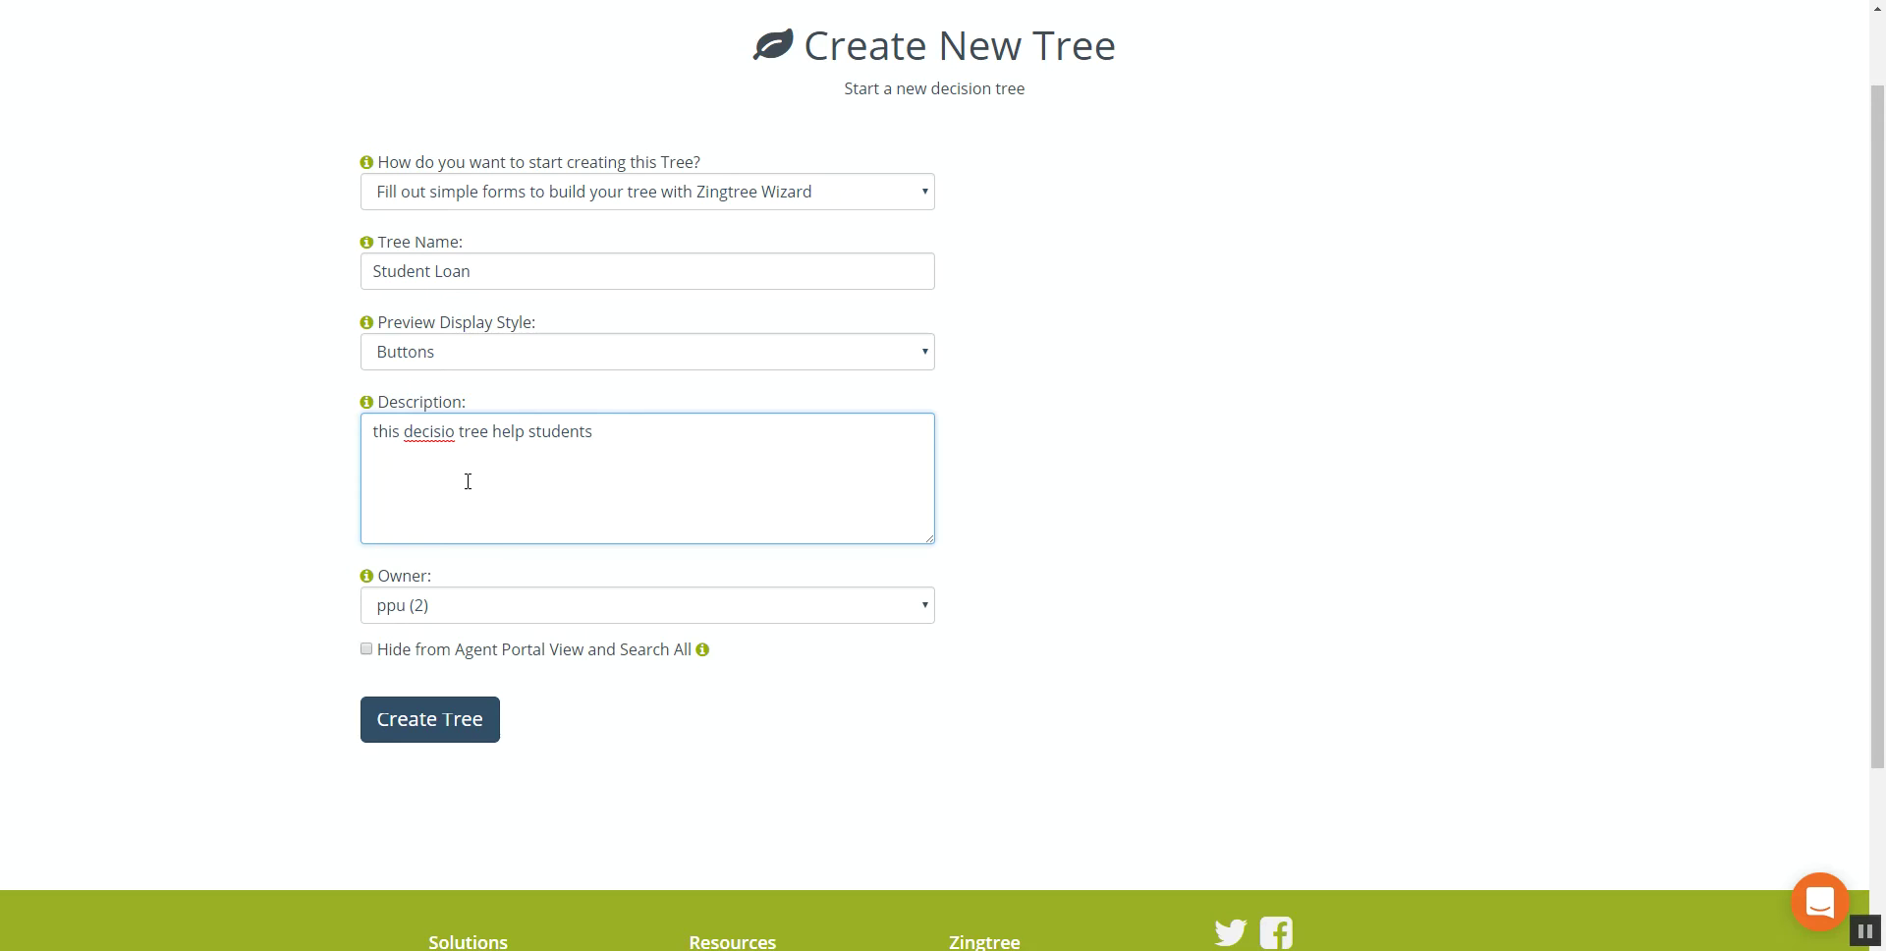
{"action": "type", "text": " determine mount of loan the"}
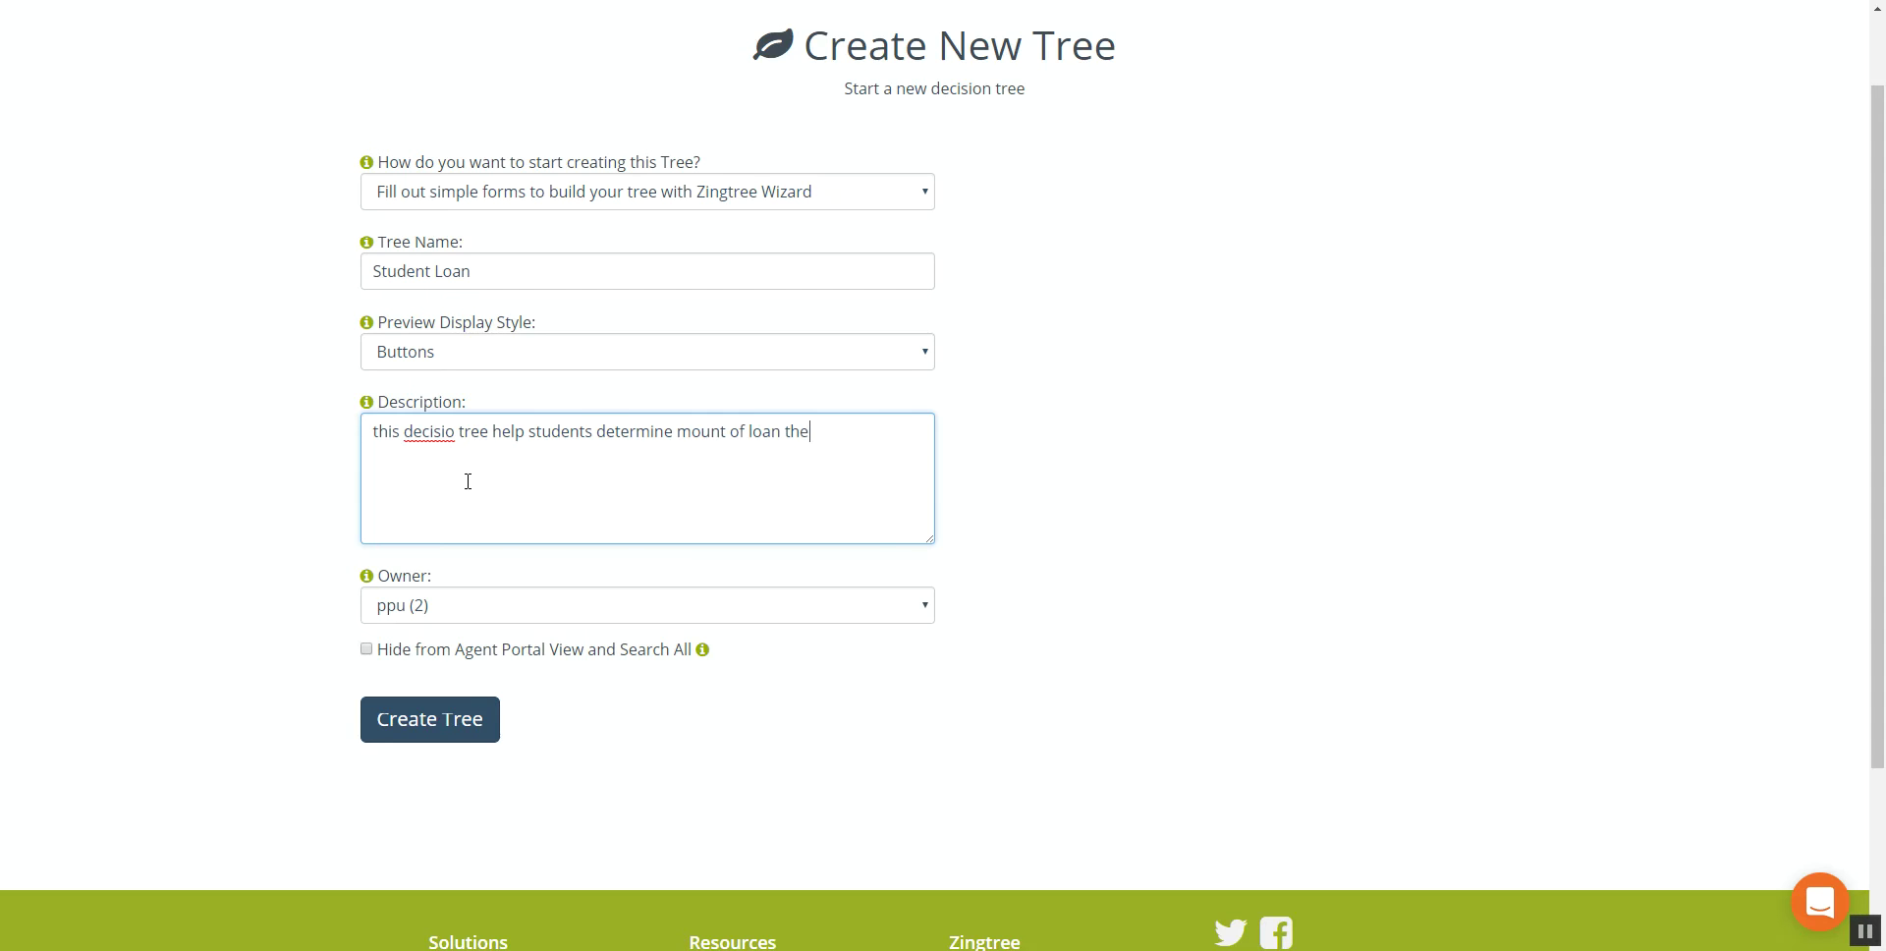
{"action": "type", "text": "y will got"}
{"action": "left_click", "coordinate": [469, 508]}
{"action": "left_click", "coordinate": [226, 515]}
Create the Student Loan tree and open it in the Tree Wizard
{"action": "left_click", "coordinate": [421, 614]}
{"action": "left_click", "coordinate": [422, 732]}
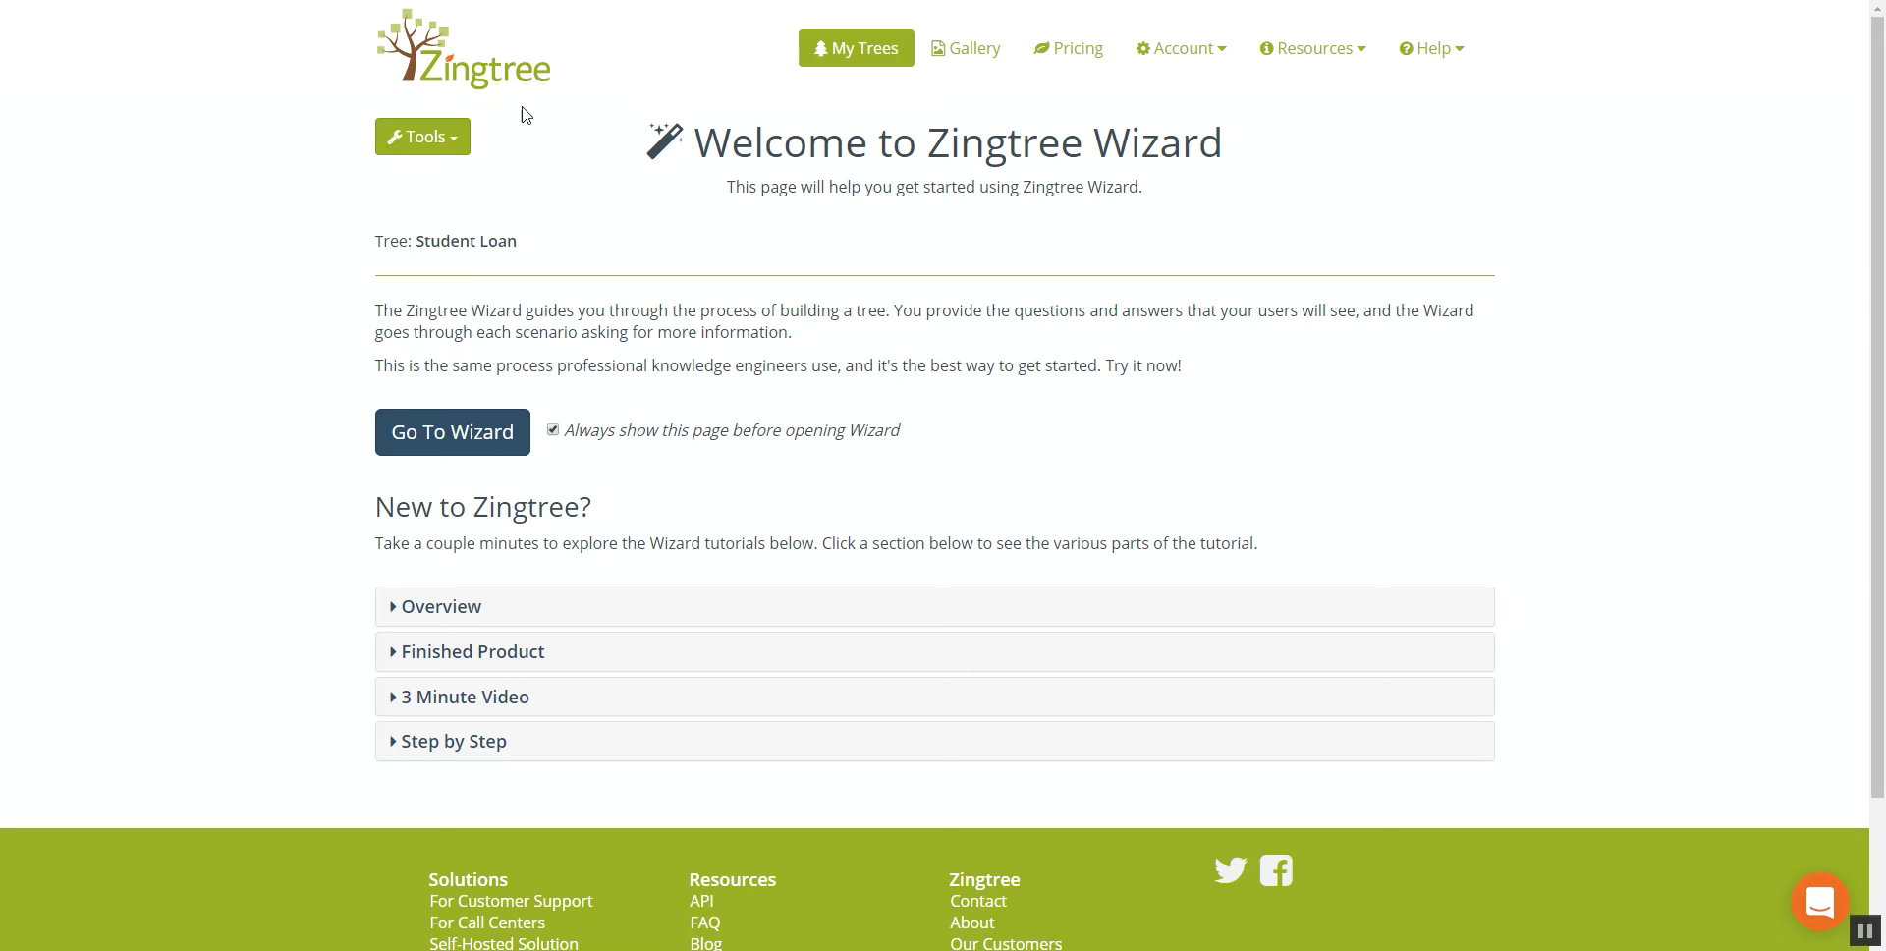
{"action": "left_click", "coordinate": [472, 452]}
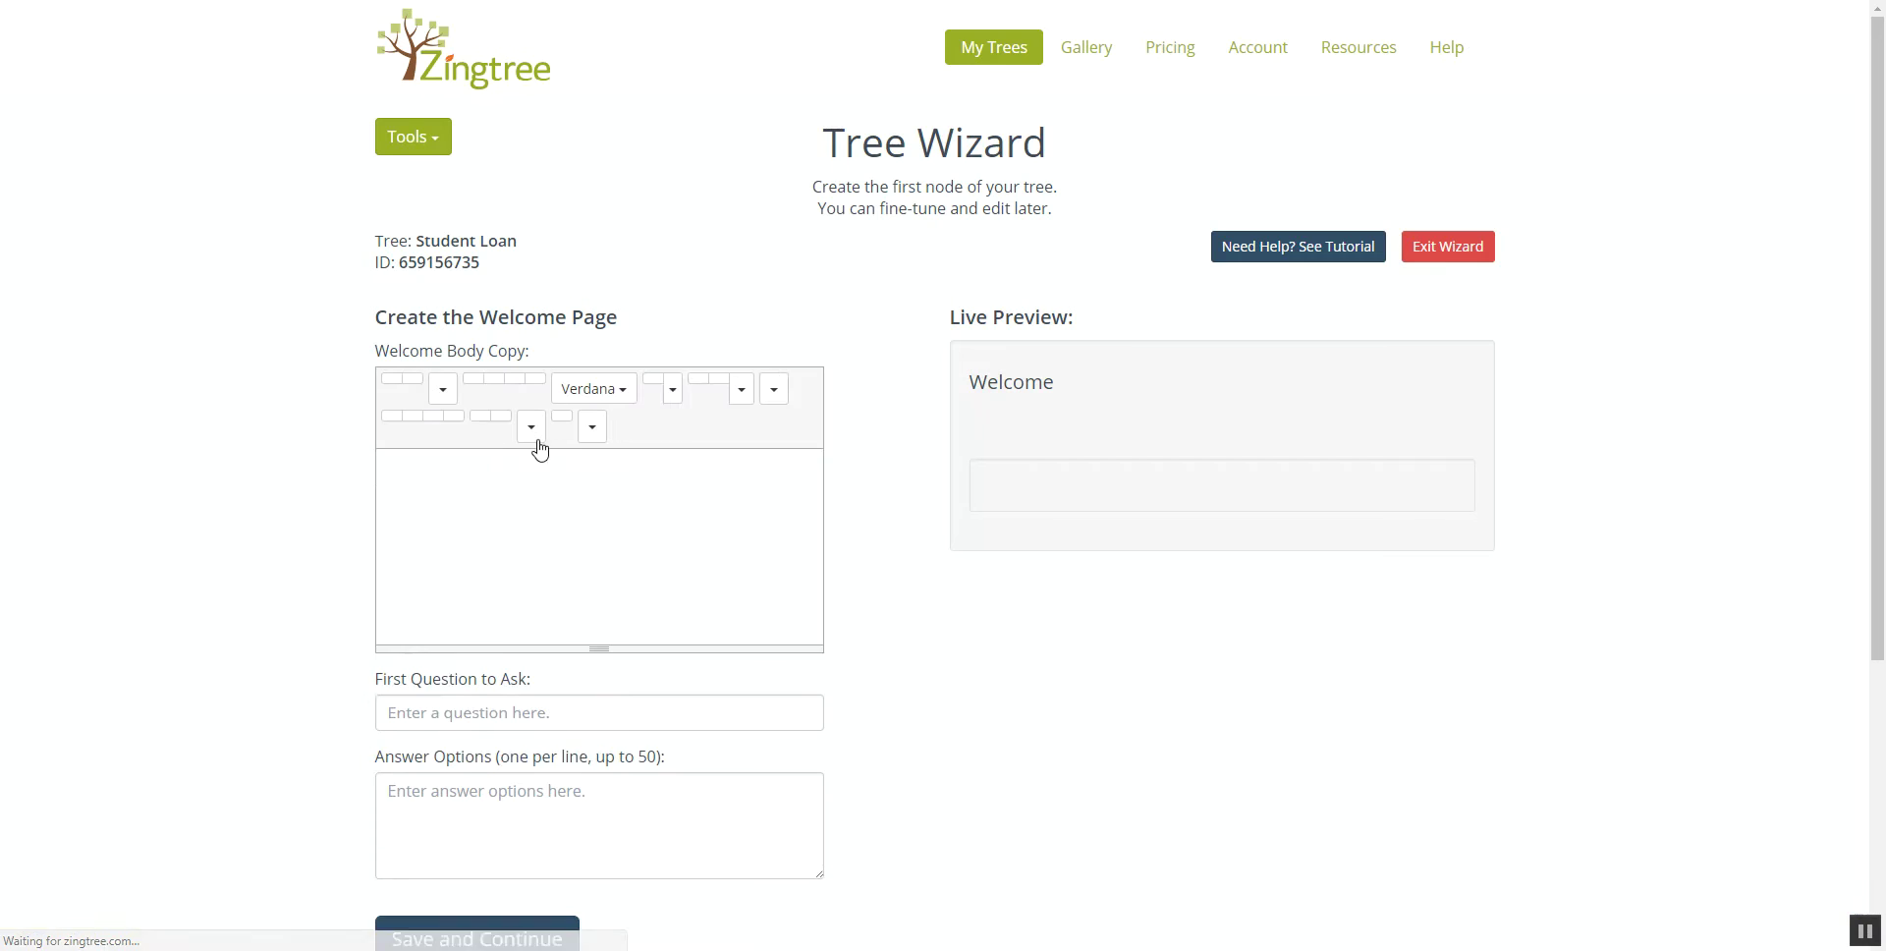
Write the welcome page body copy "This decision tree is designed to help students determine the amount of loan they will got"
{"action": "scroll", "coordinate": [295, 510], "scroll_direction": "down", "scroll_amount": 1}
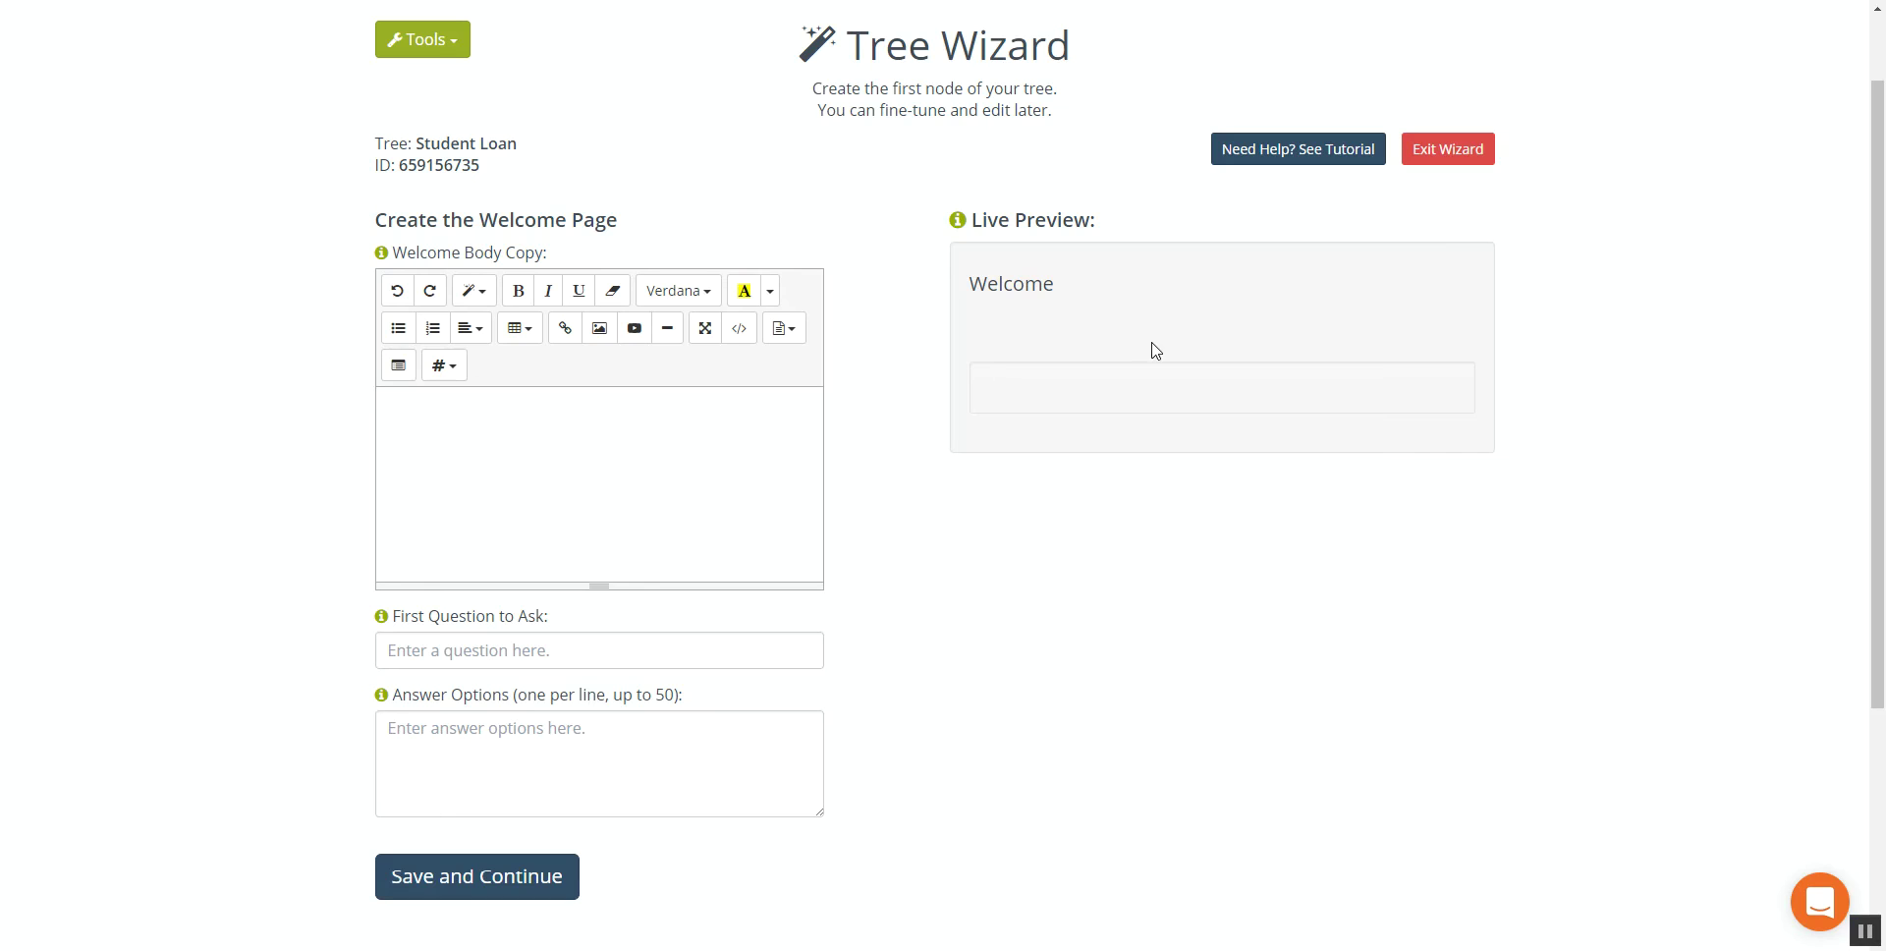
{"action": "left_click", "coordinate": [459, 422]}
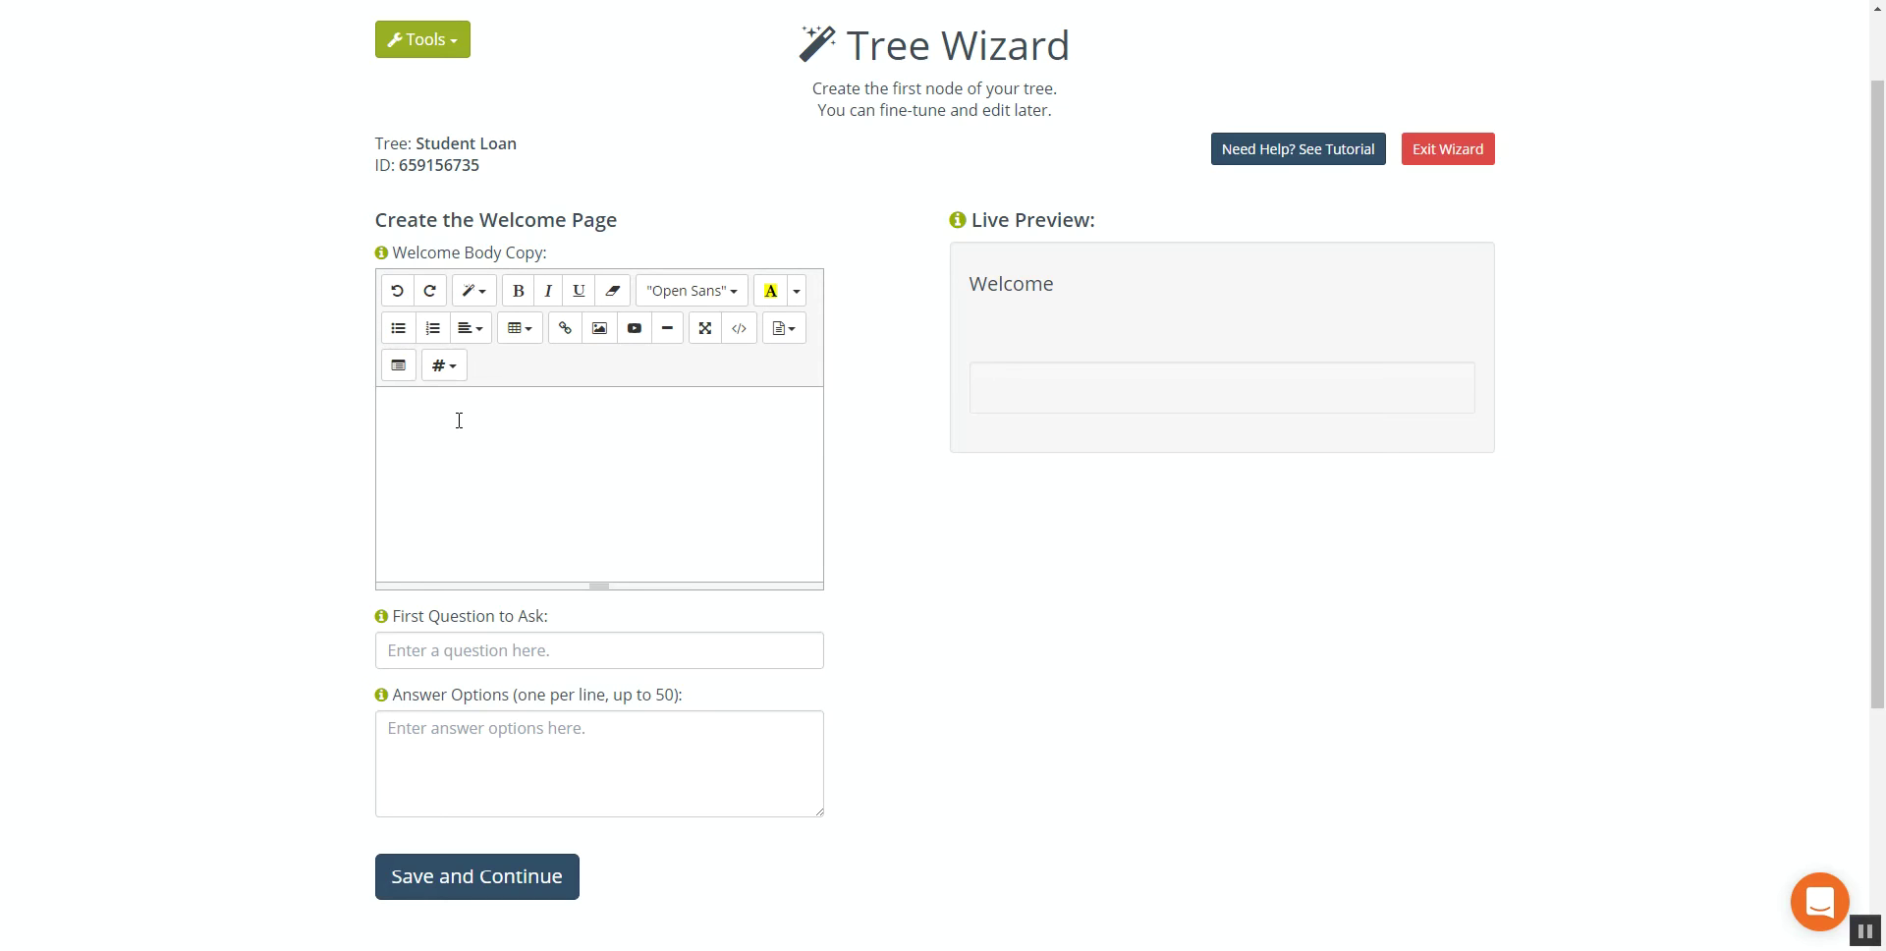
{"action": "type", "text": "this"}
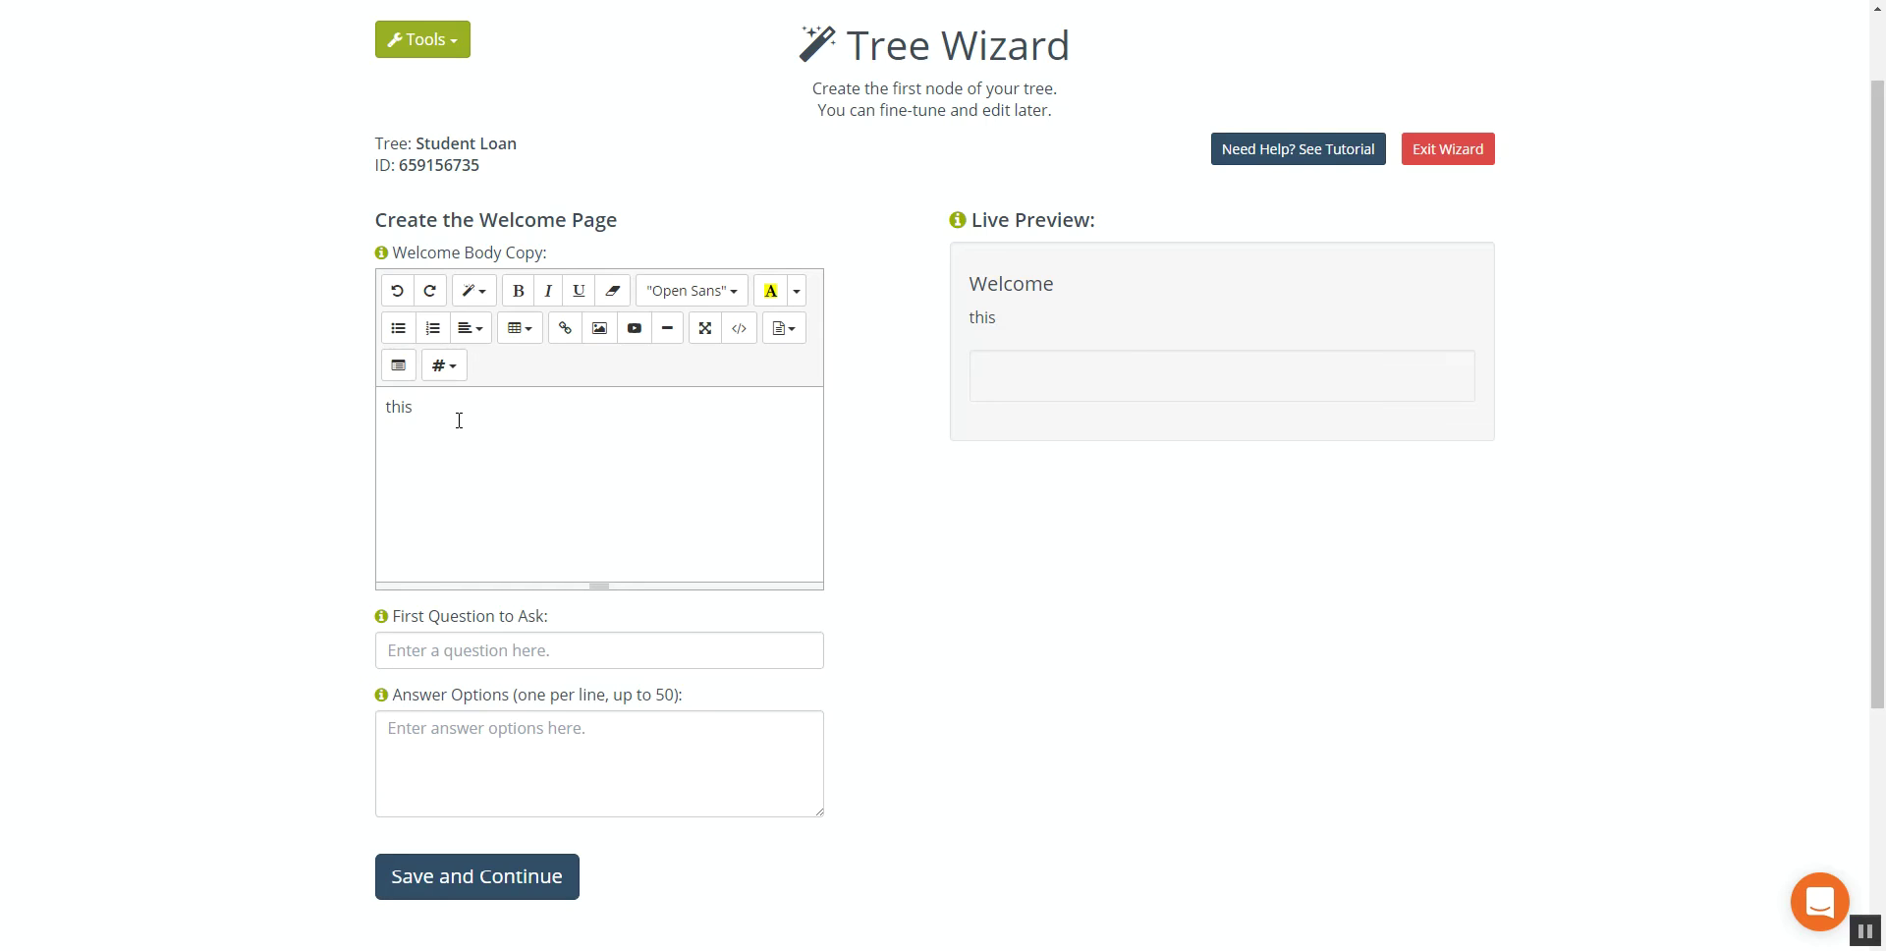
{"action": "key", "text": "BackSpace"}
{"action": "key", "text": "BackSpace"}
{"action": "key", "text": "BackSpace"}
{"action": "key", "text": "BackSpace"}
{"action": "type", "text": "This decision tree"}
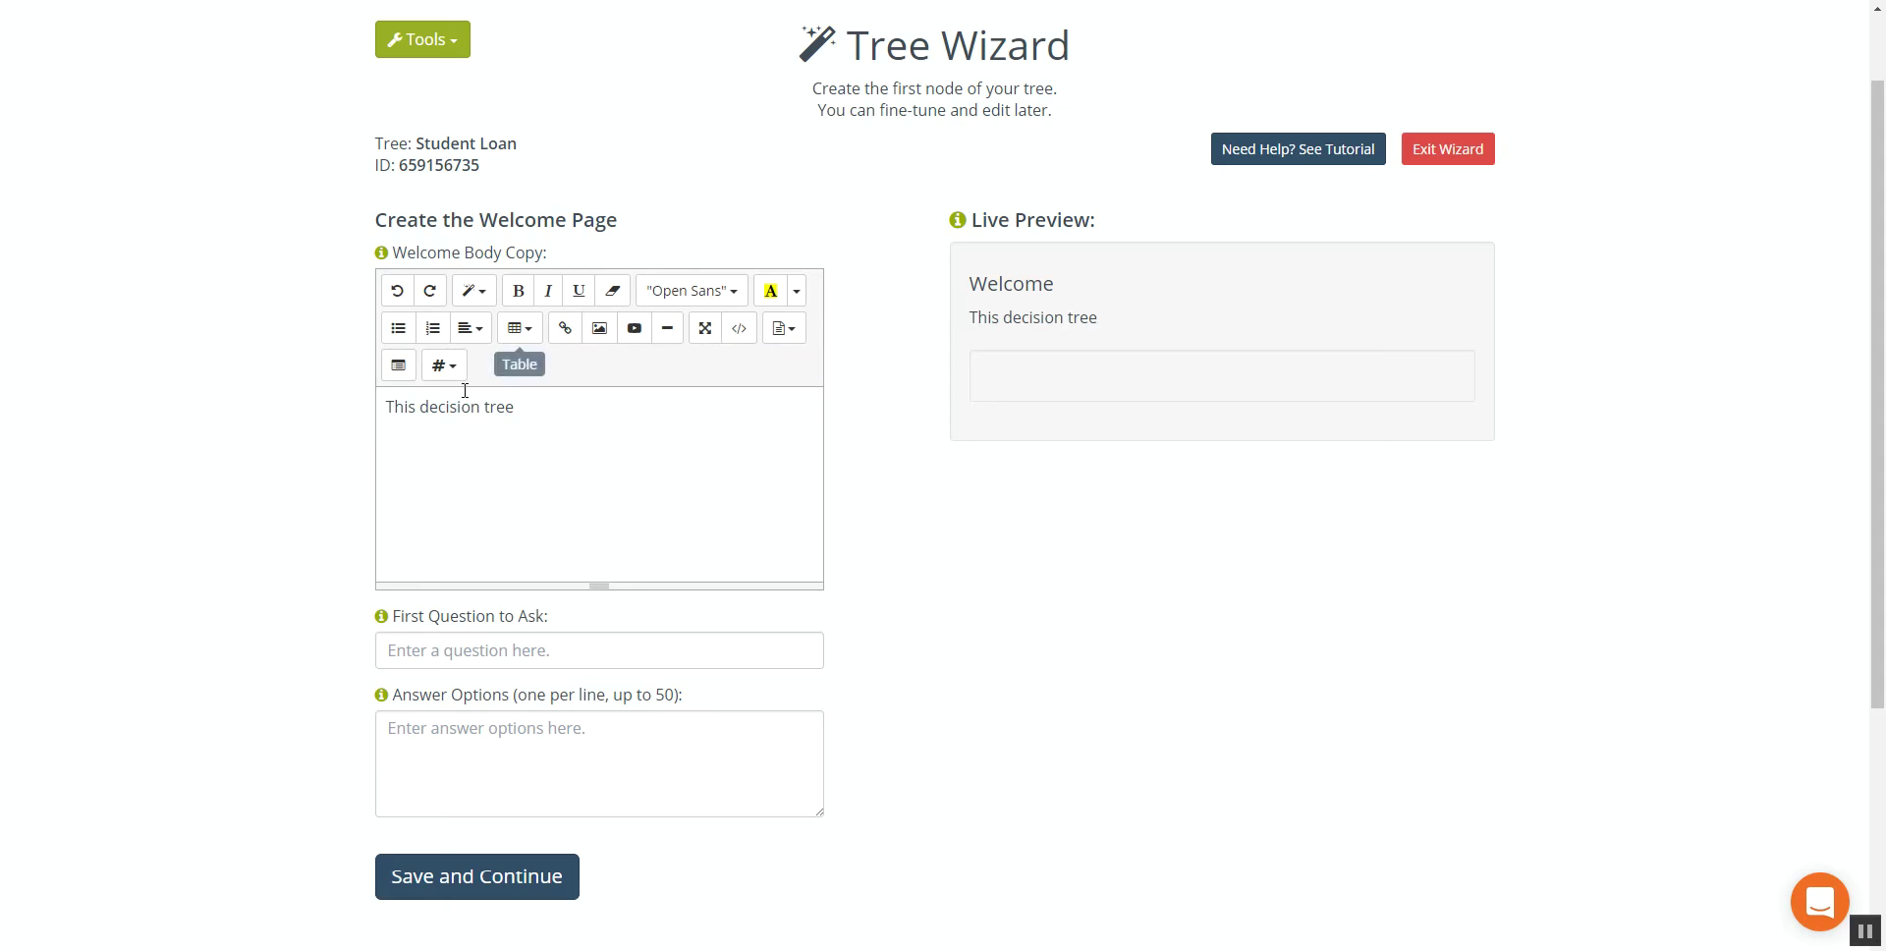
{"action": "type", "text": " is"}
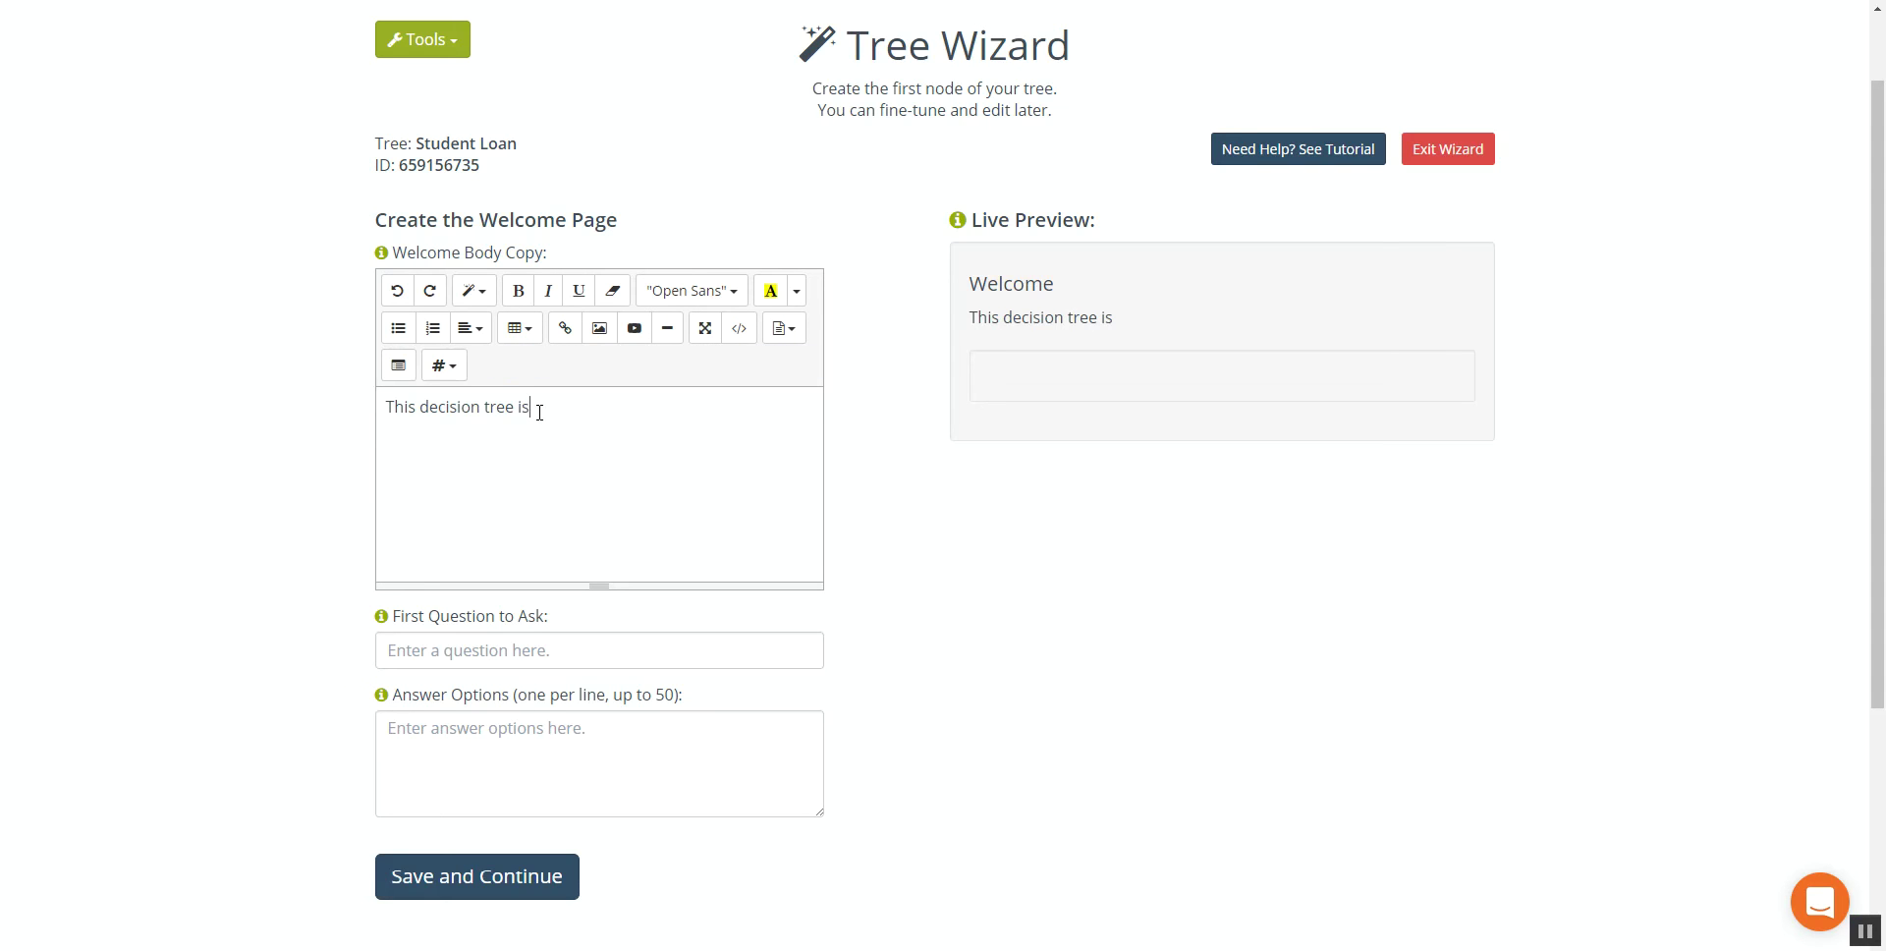
{"action": "type", "text": " designed to help students"}
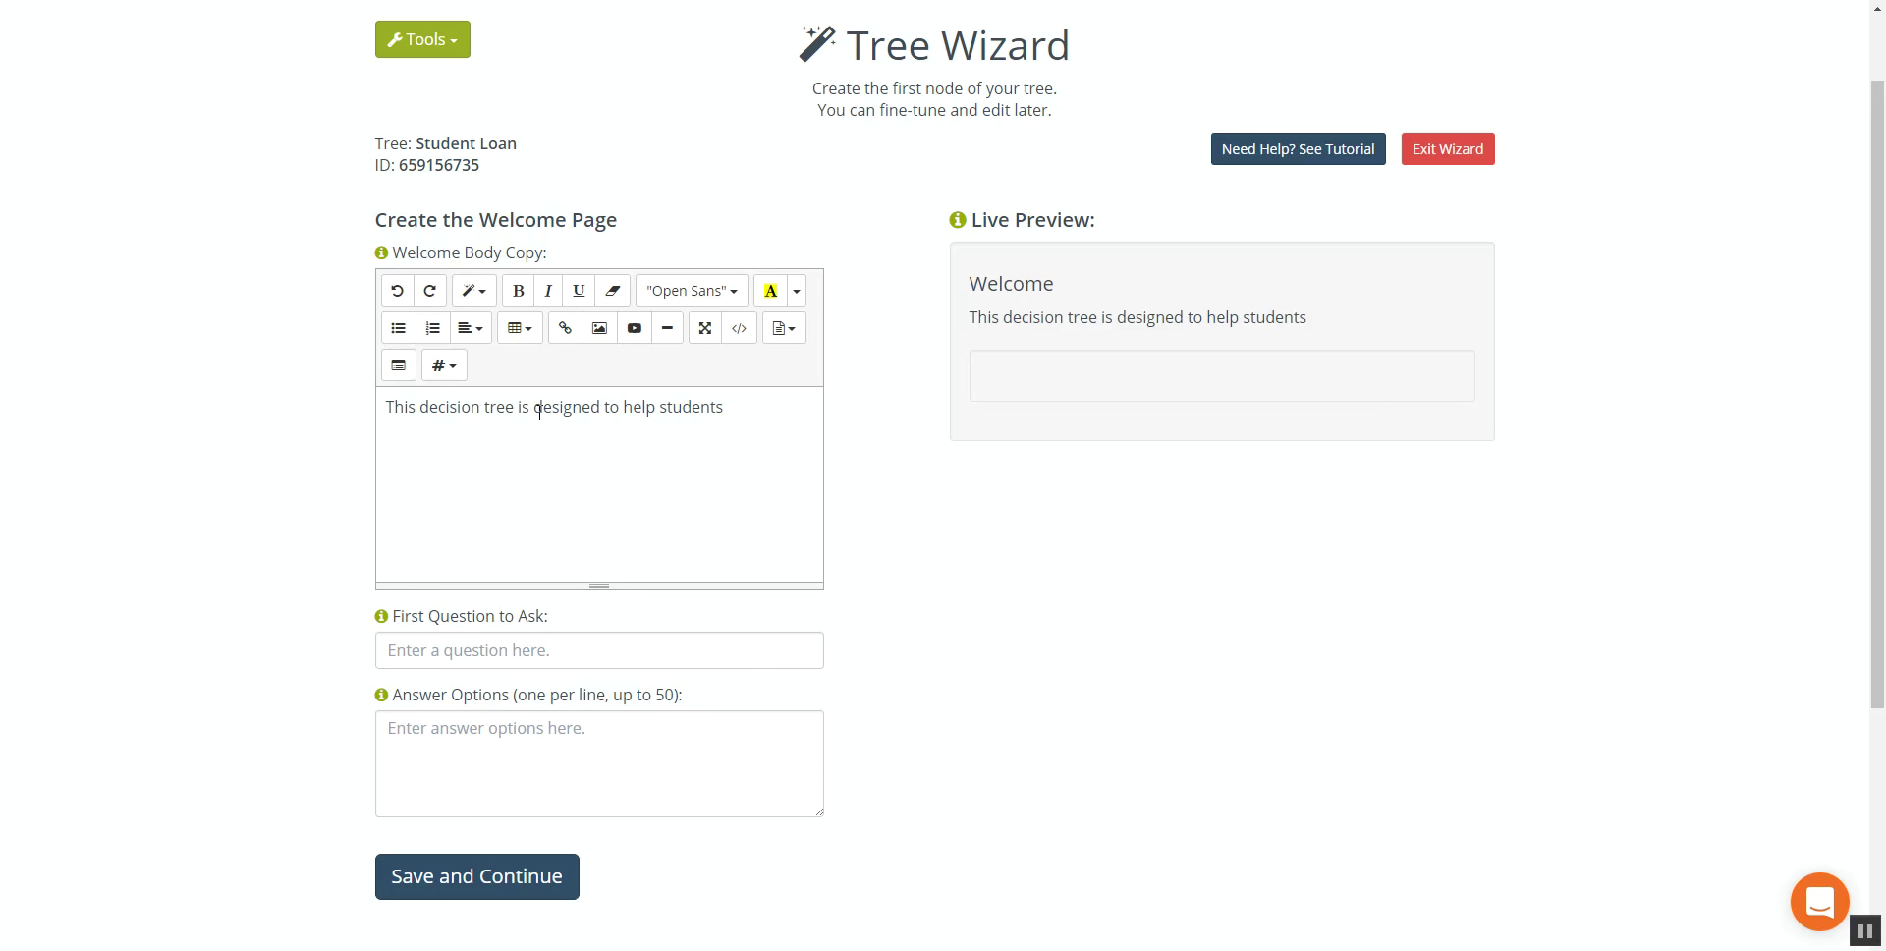
{"action": "type", "text": " determine the "}
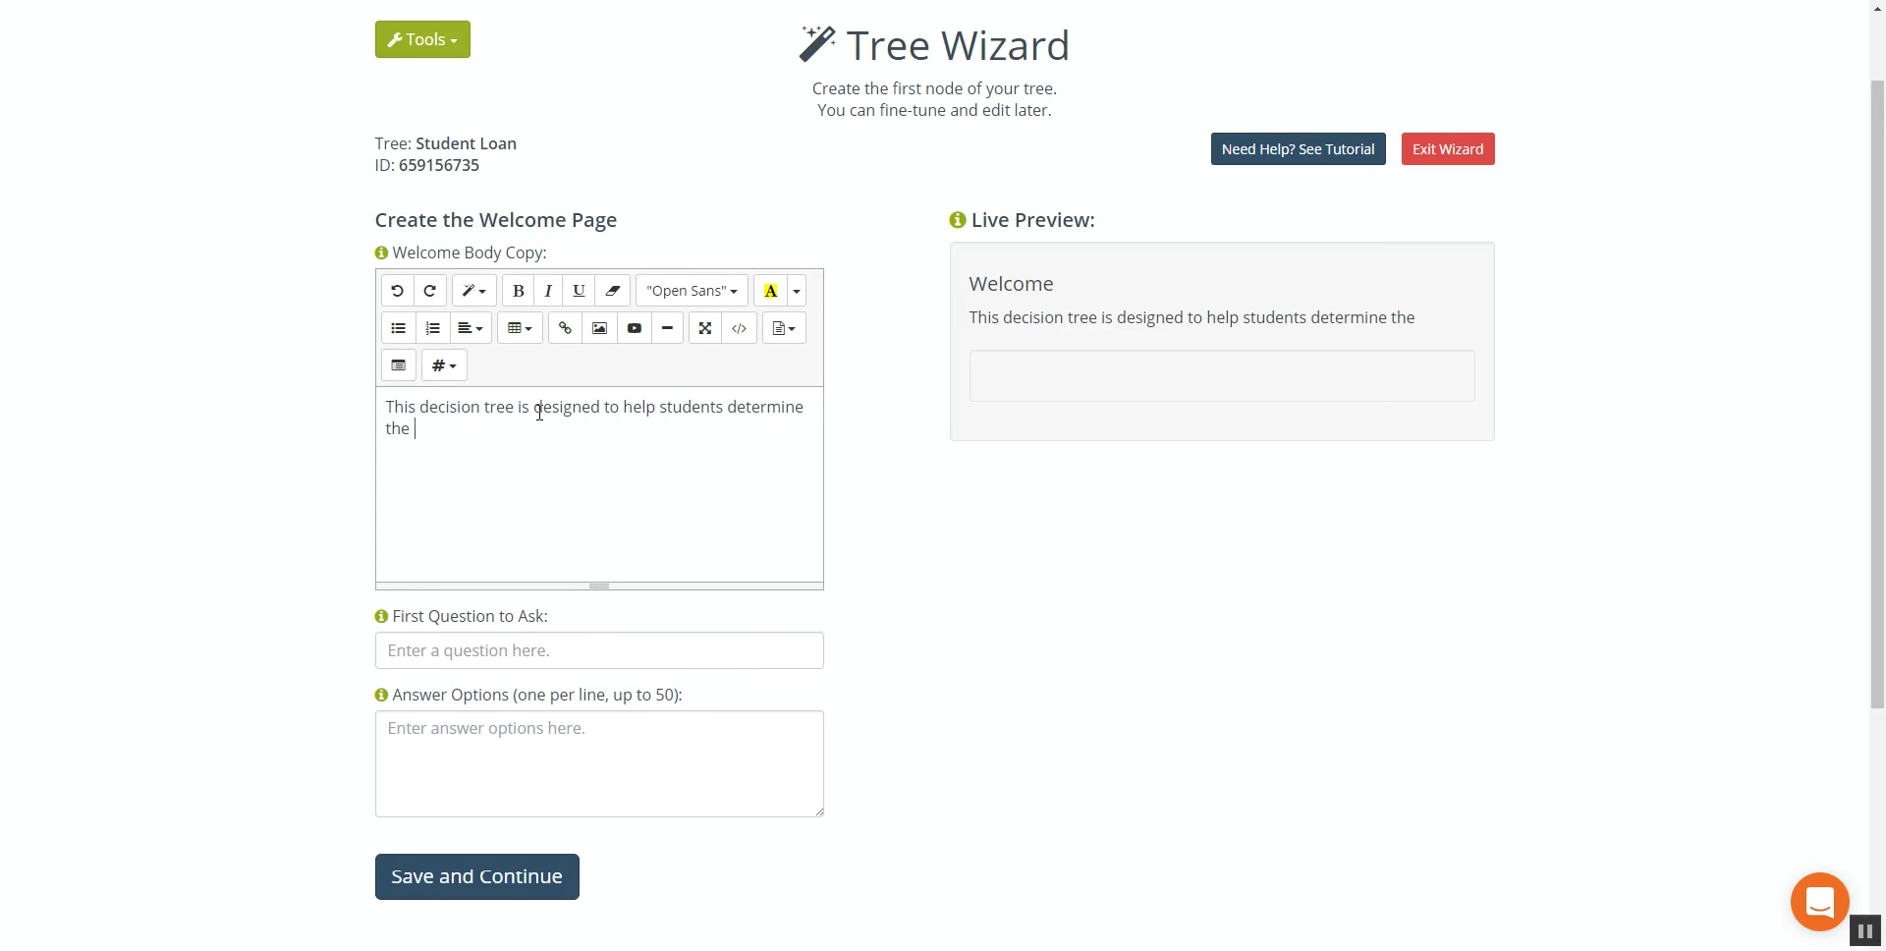
{"action": "type", "text": "amount "}
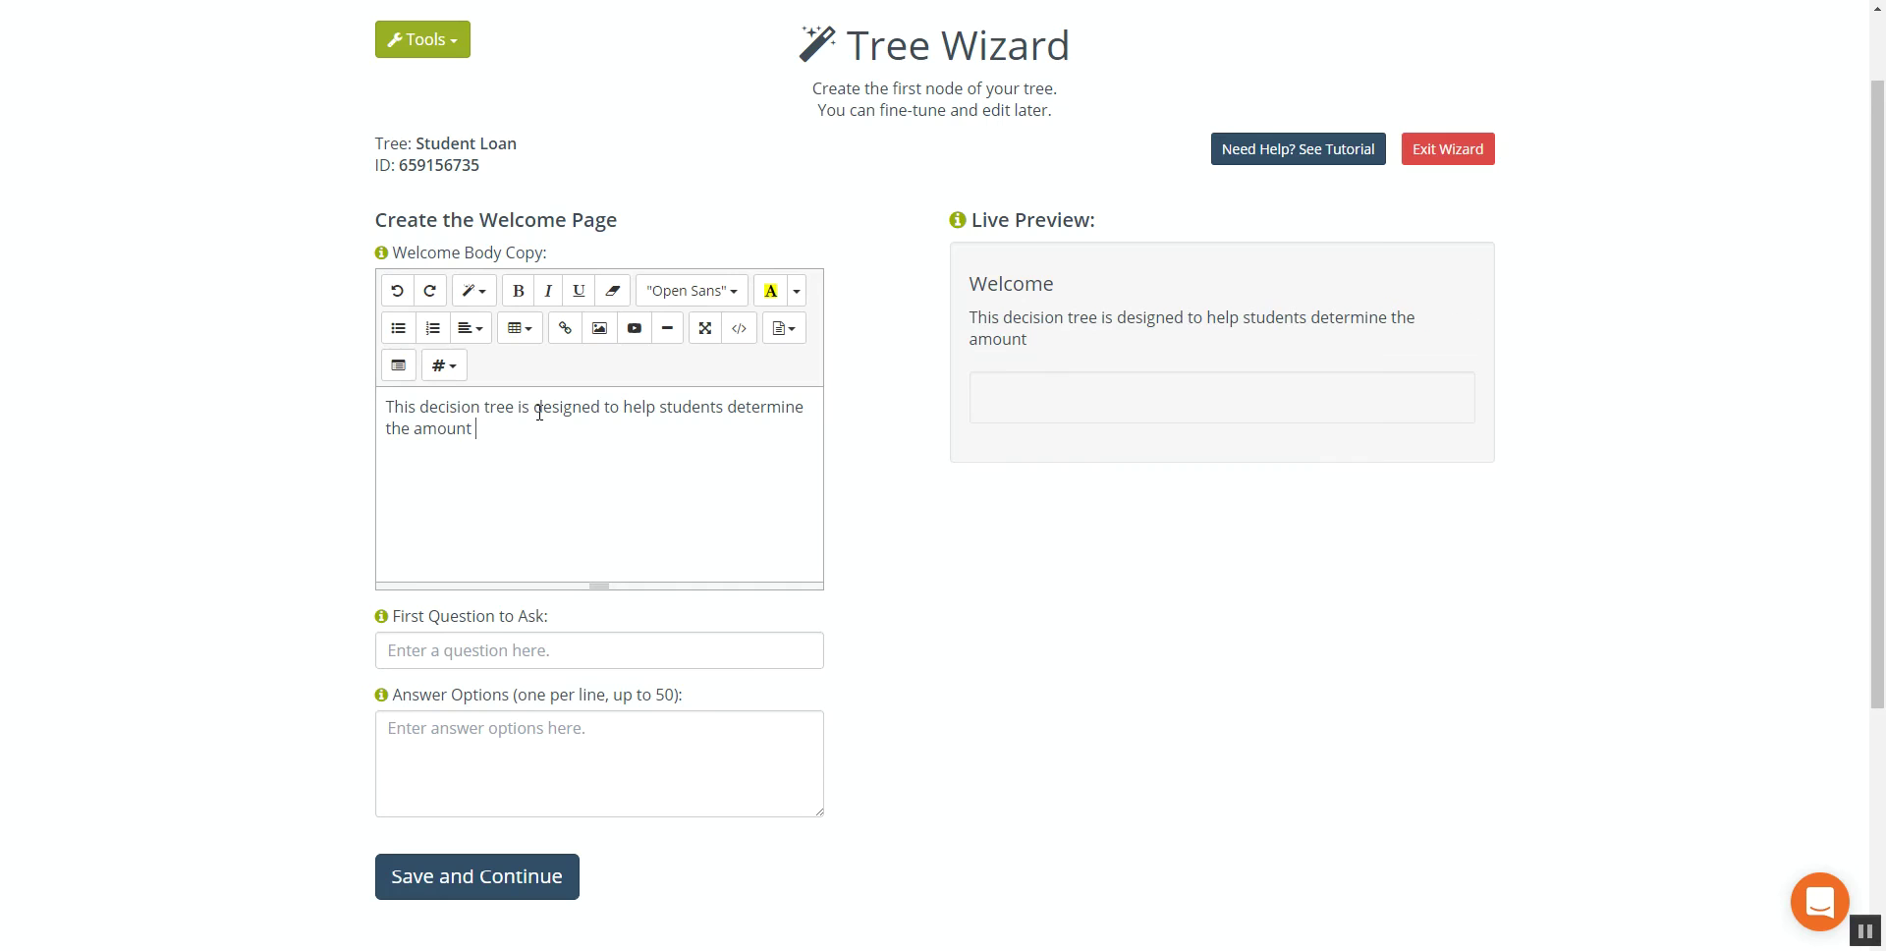
{"action": "type", "text": "of loan they will go"}
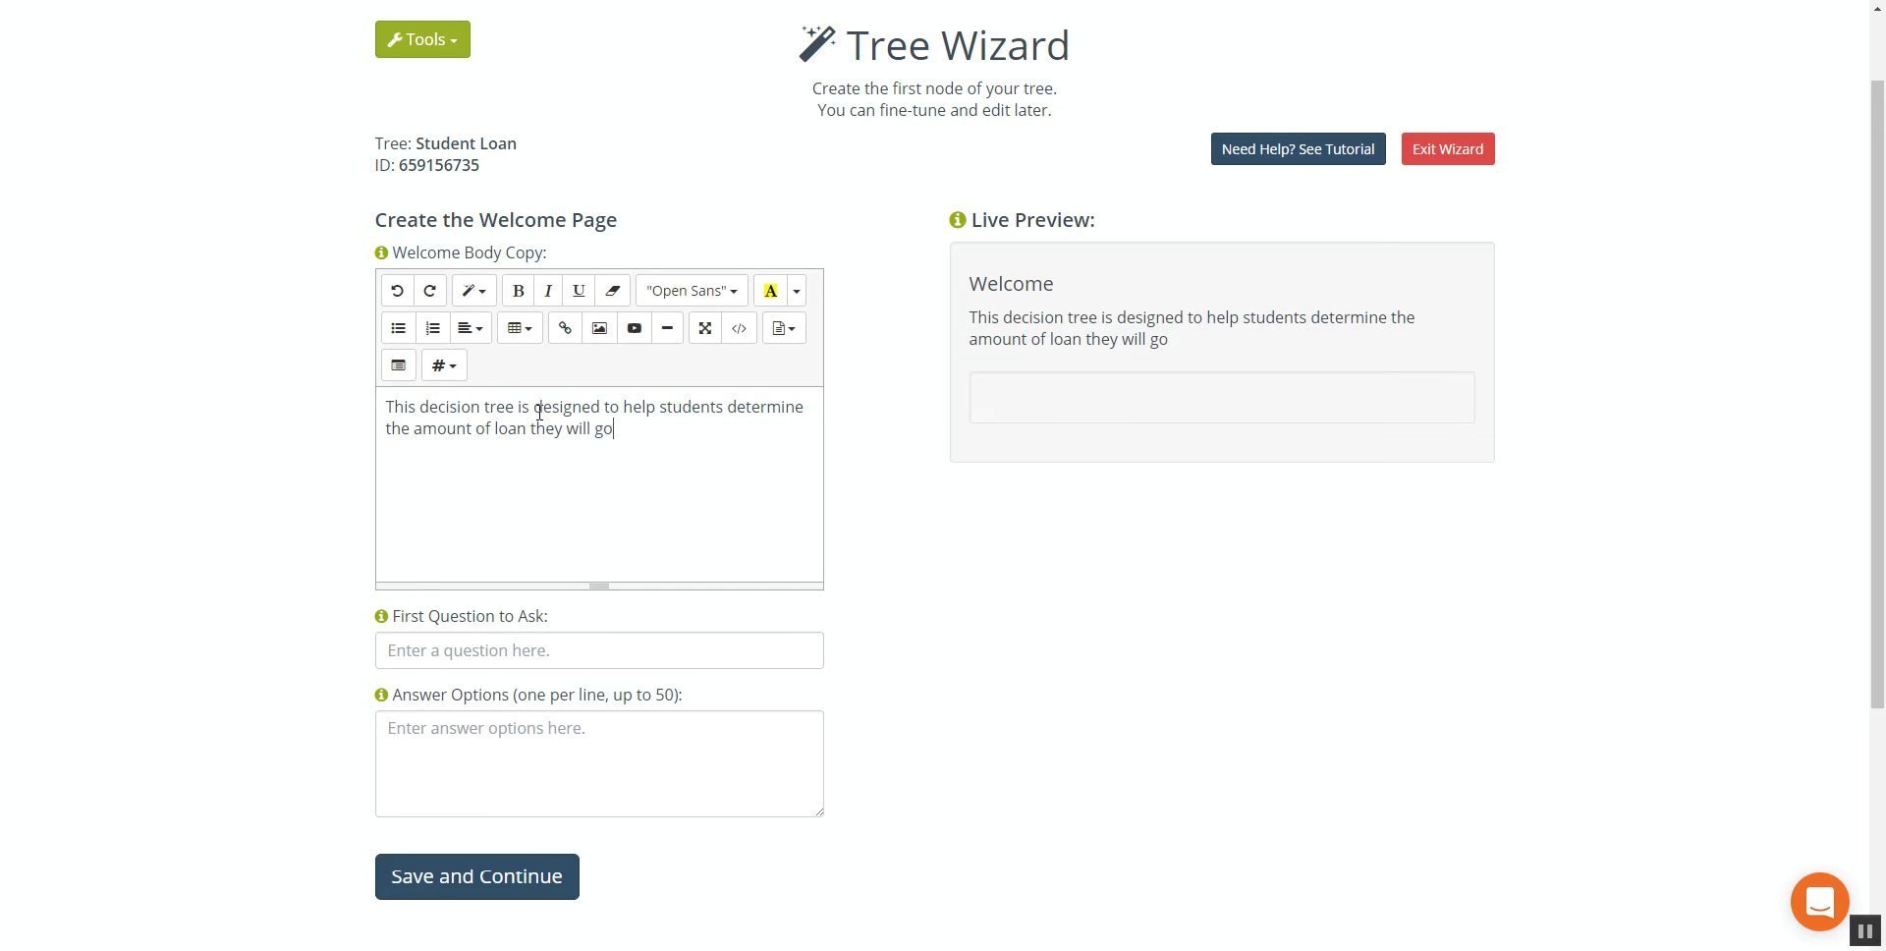
{"action": "type", "text": "t"}
Enter "Whats your average ?" as the first question to ask on the welcome page
{"action": "scroll", "coordinate": [536, 418], "scroll_direction": "down", "scroll_amount": 2}
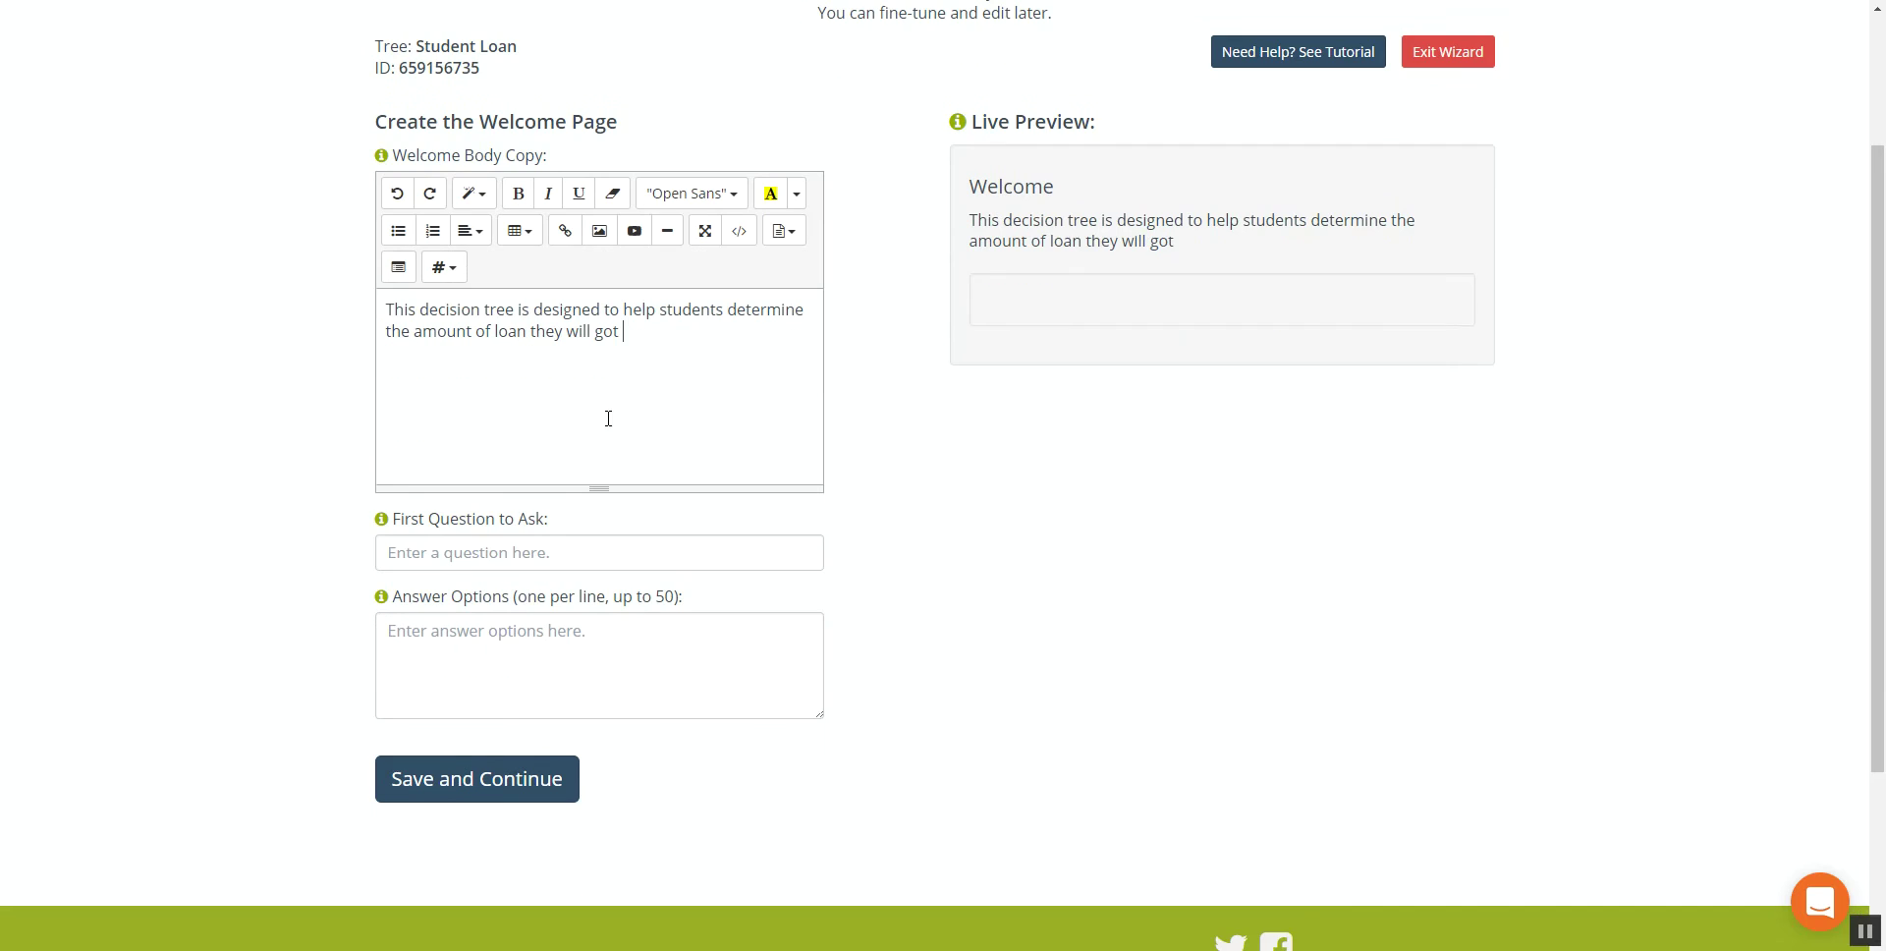
{"action": "left_click", "coordinate": [480, 552]}
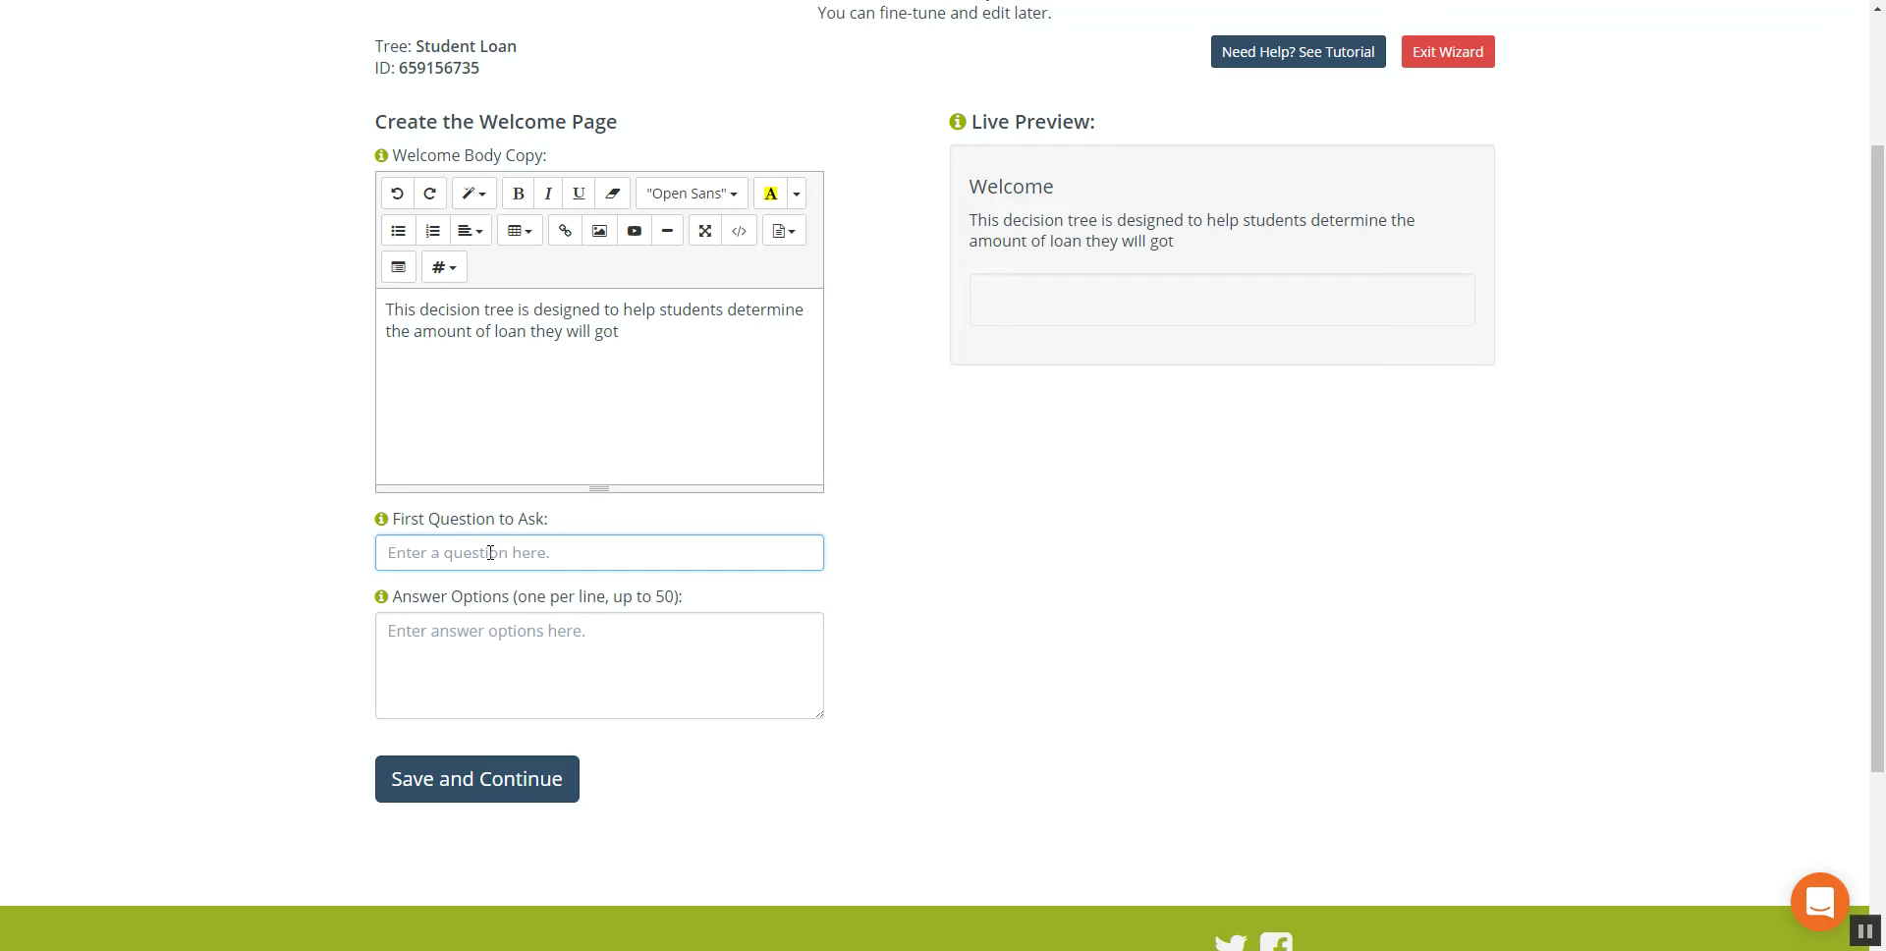
{"action": "scroll", "coordinate": [269, 462], "scroll_direction": "up", "scroll_amount": 2}
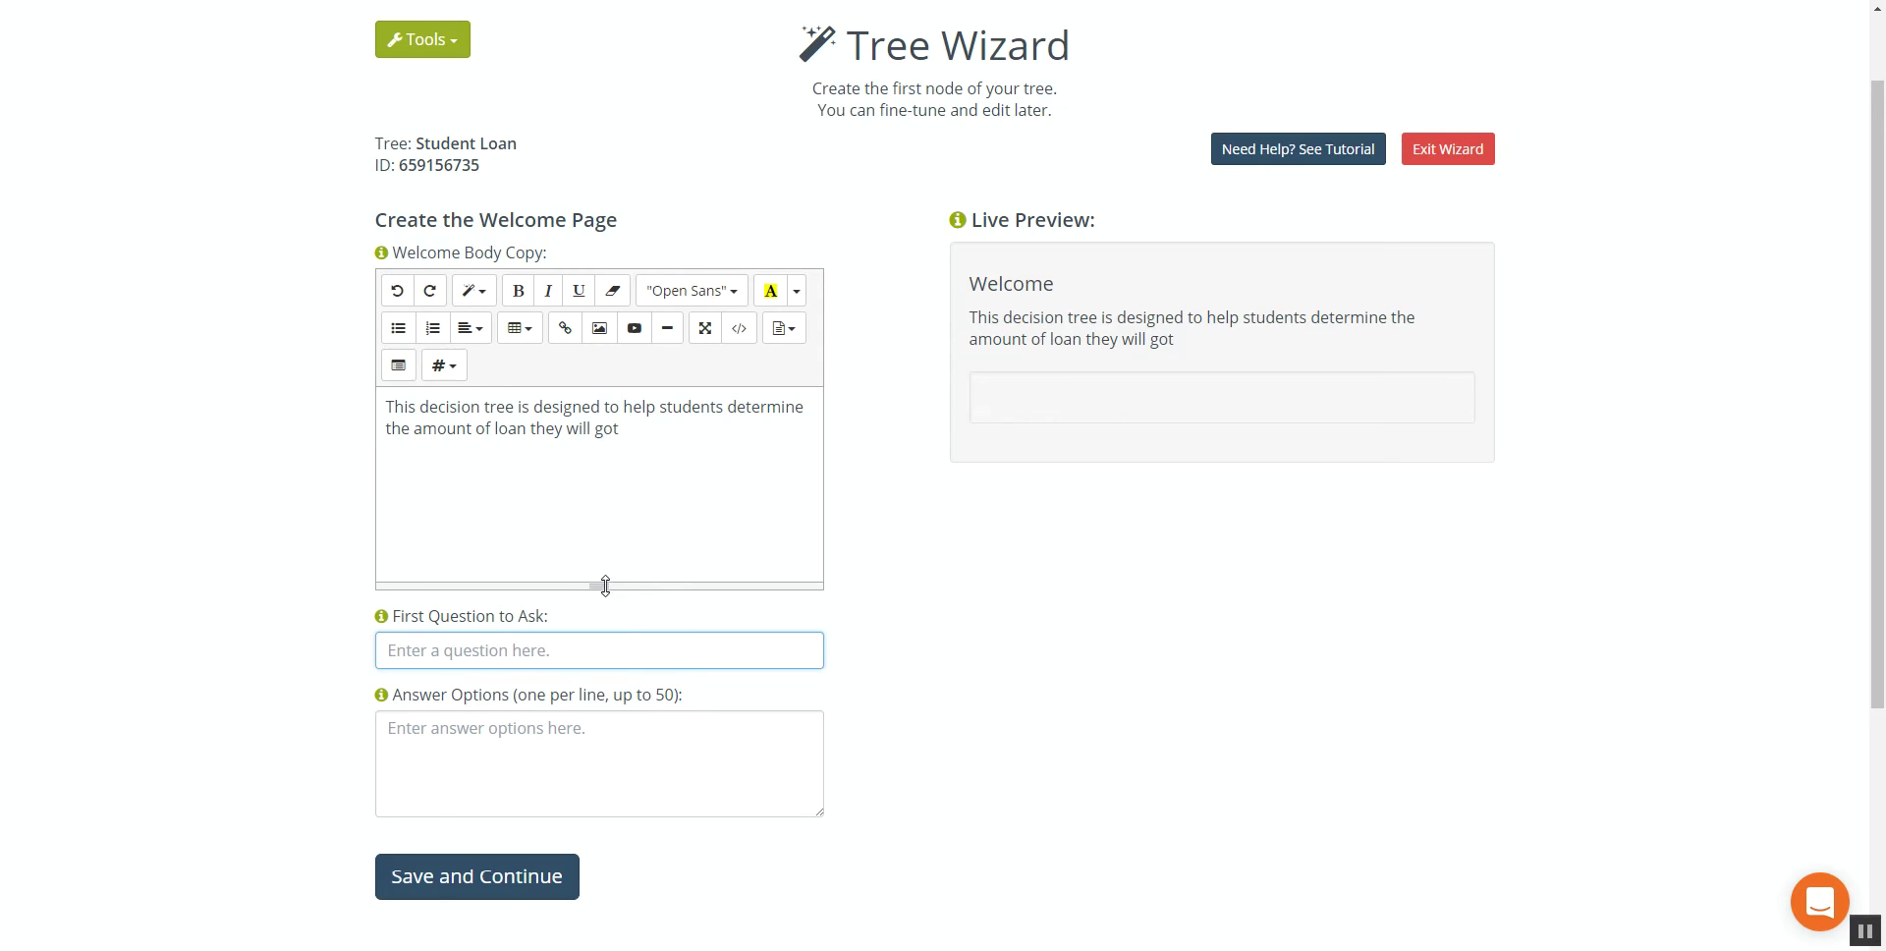
{"action": "left_click", "coordinate": [459, 650]}
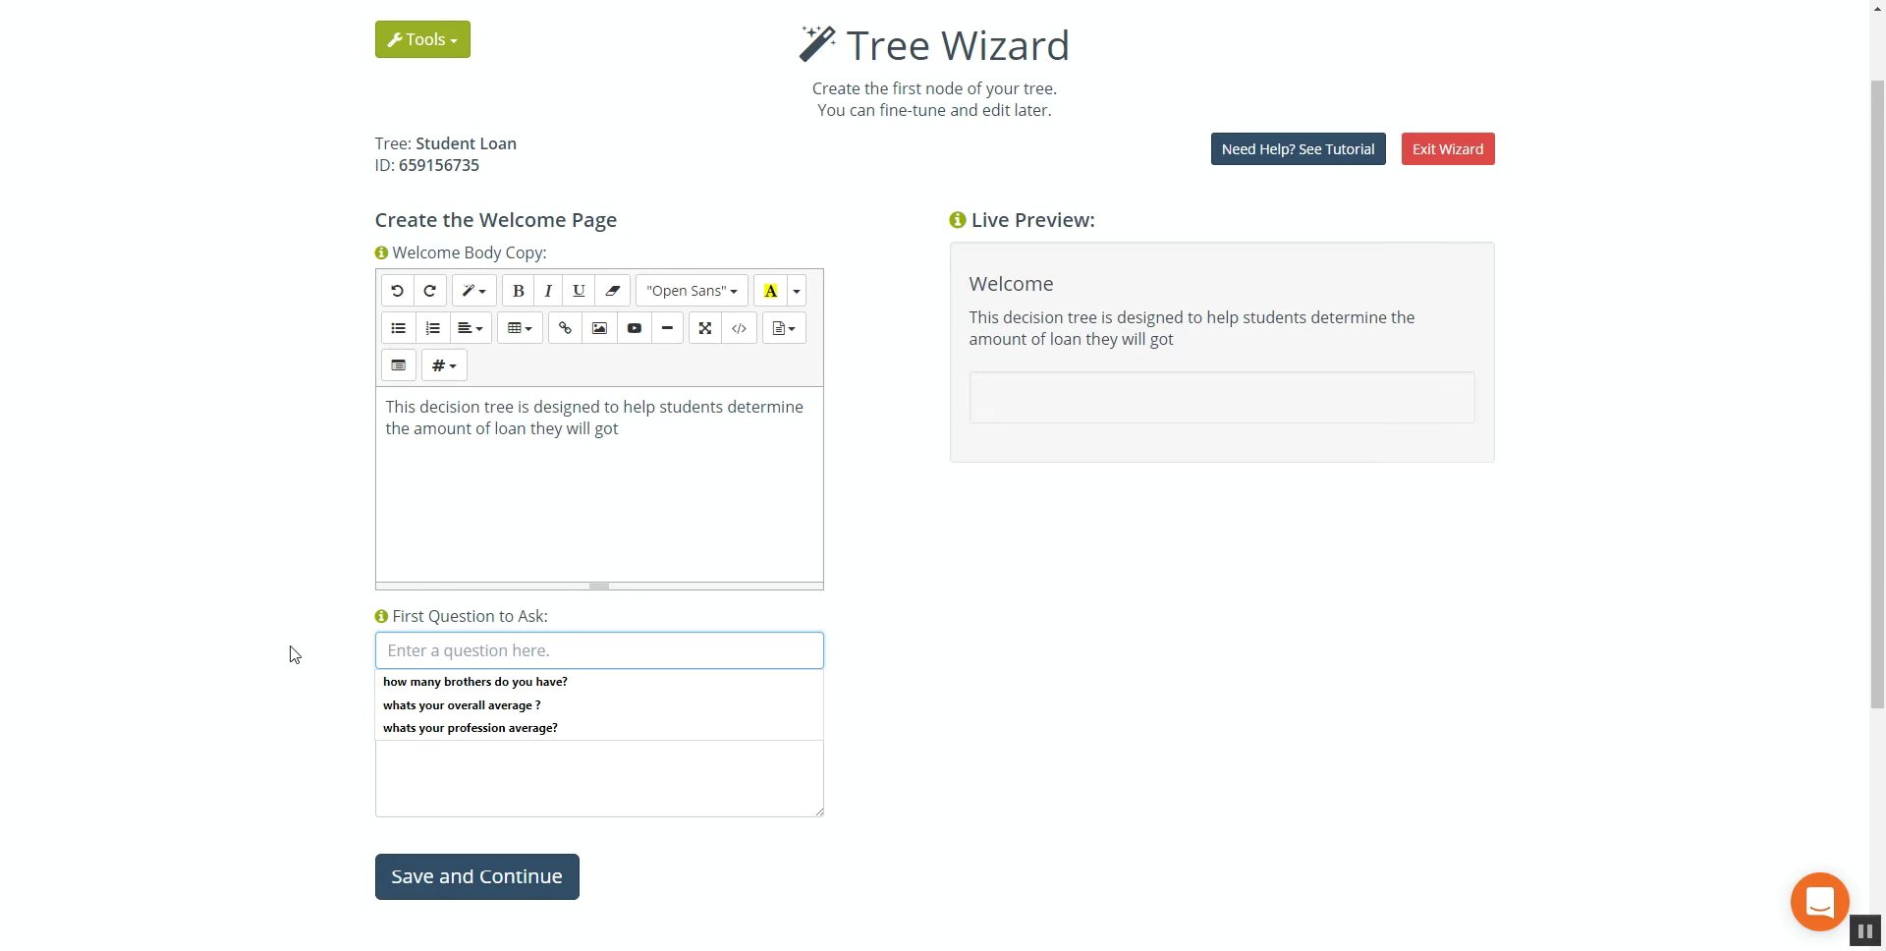
{"action": "left_click", "coordinate": [291, 653]}
{"action": "left_click", "coordinate": [422, 648]}
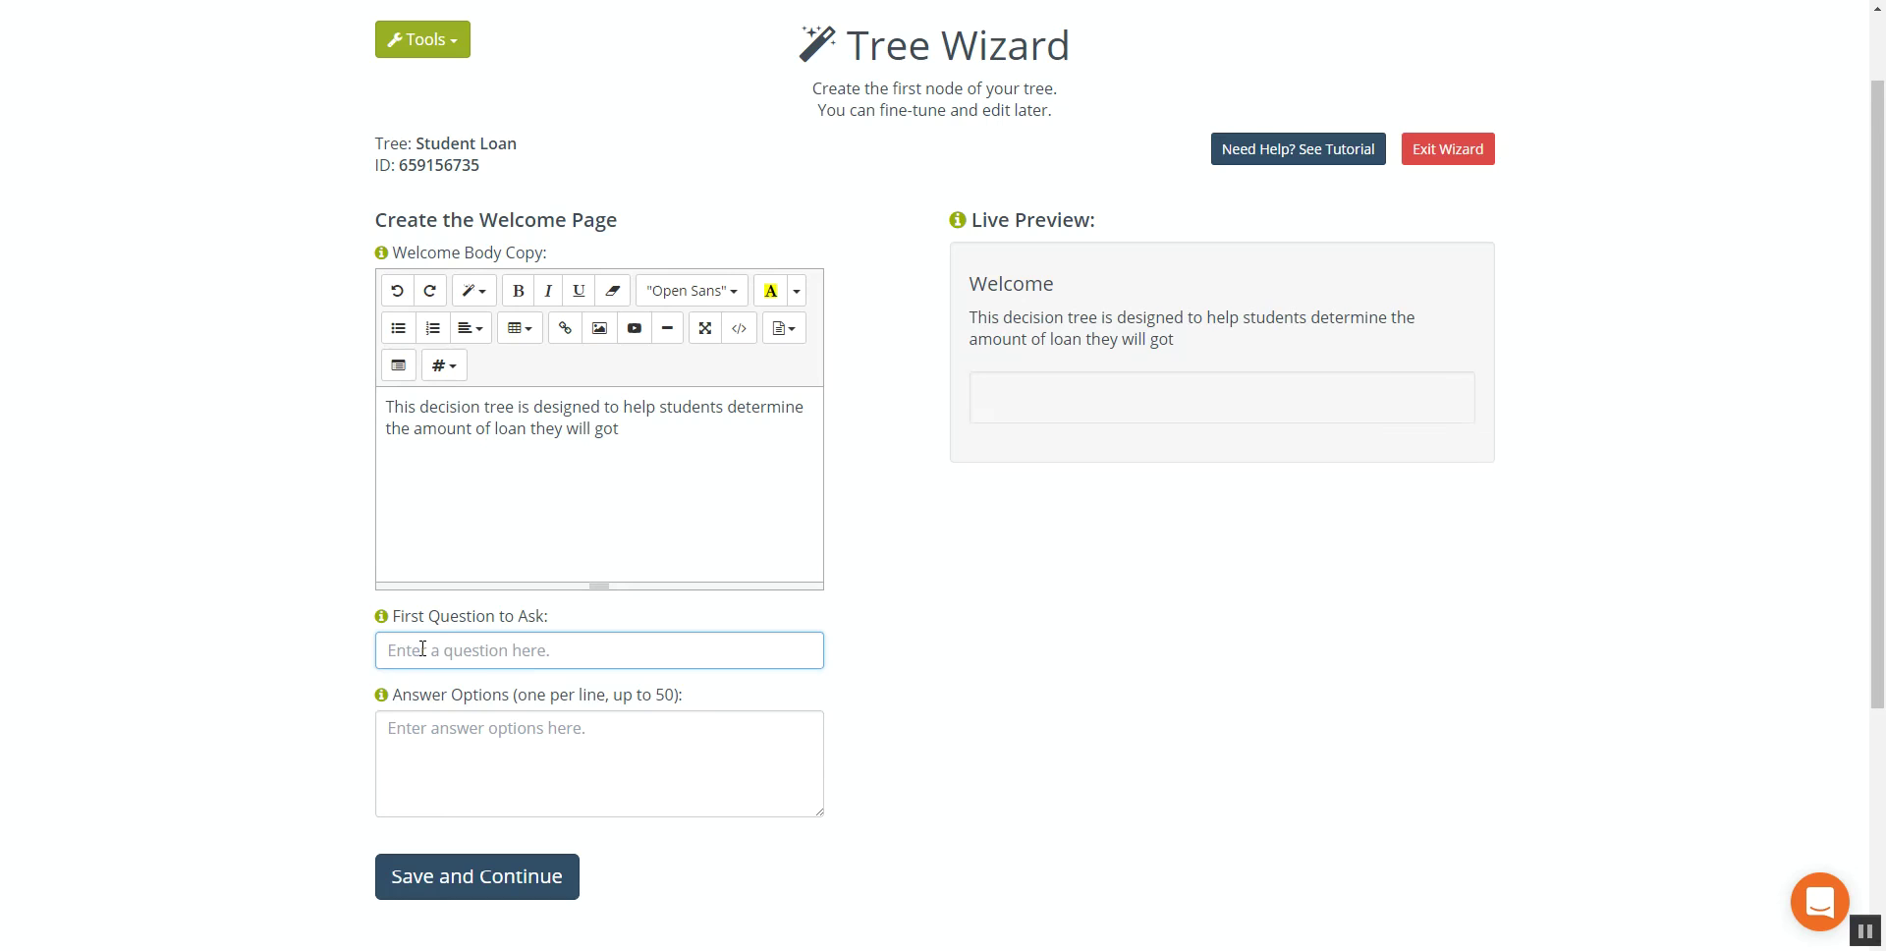
{"action": "type", "text": "whats your"}
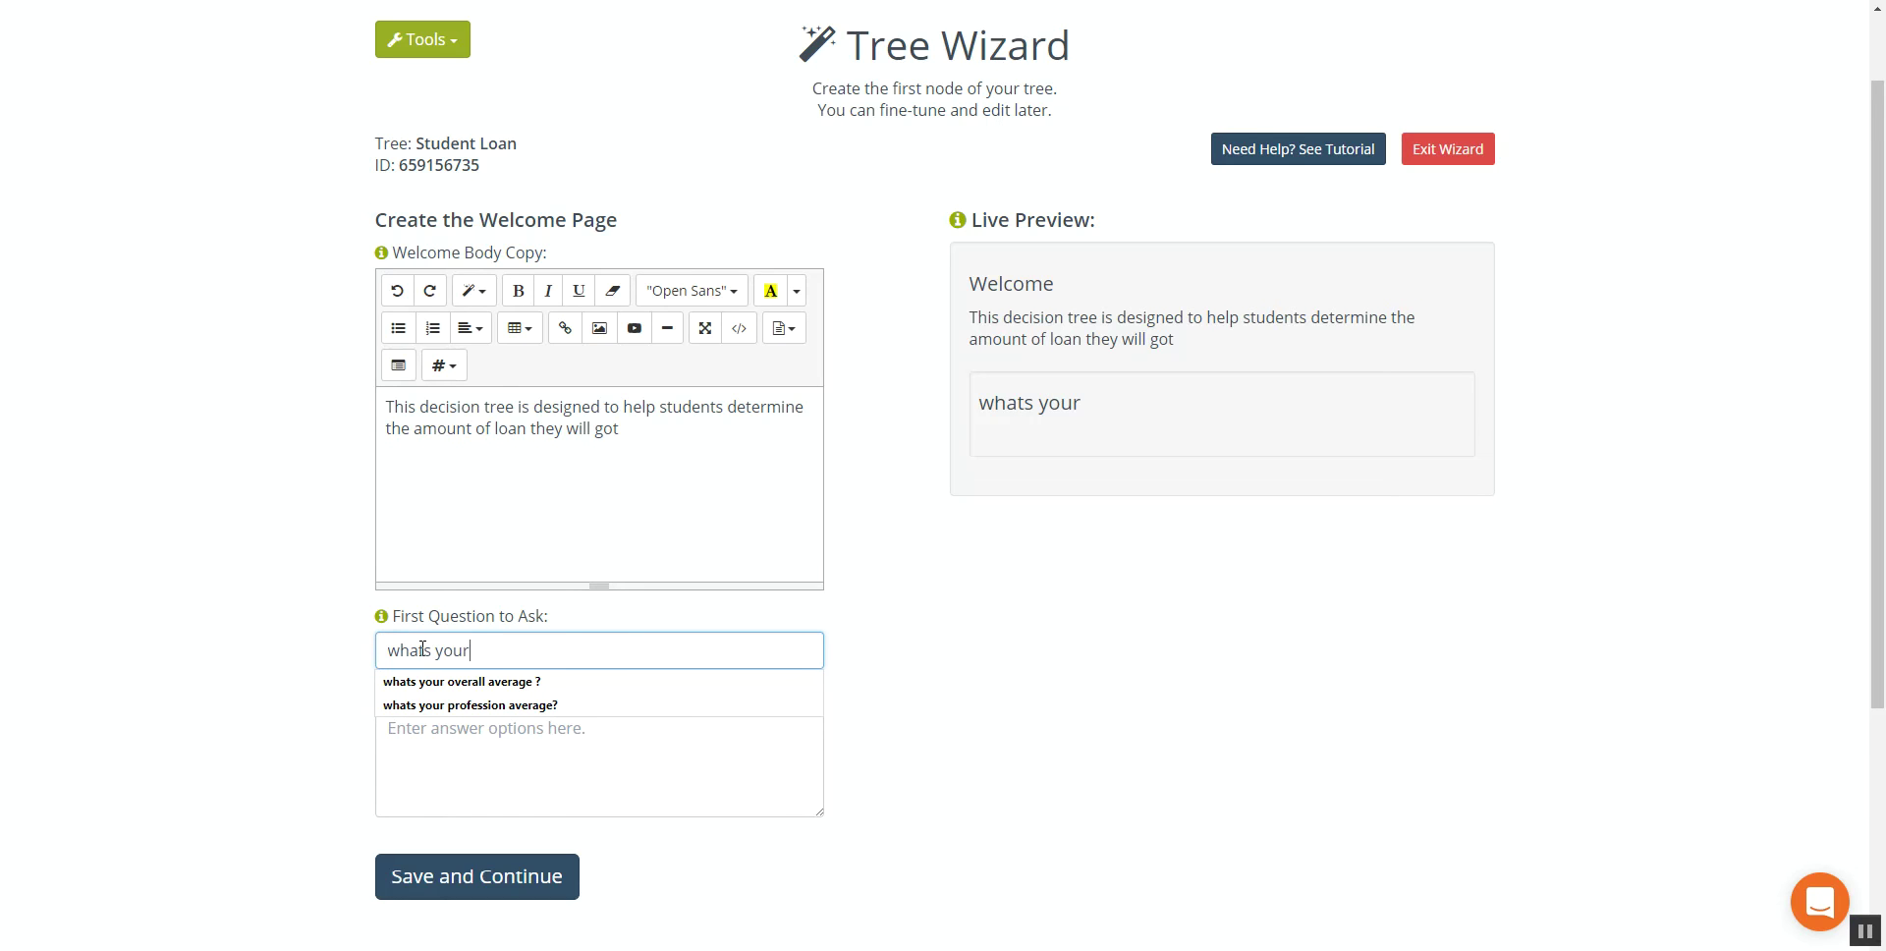
{"action": "type", "text": " average ?"}
{"action": "left_click", "coordinate": [401, 644]}
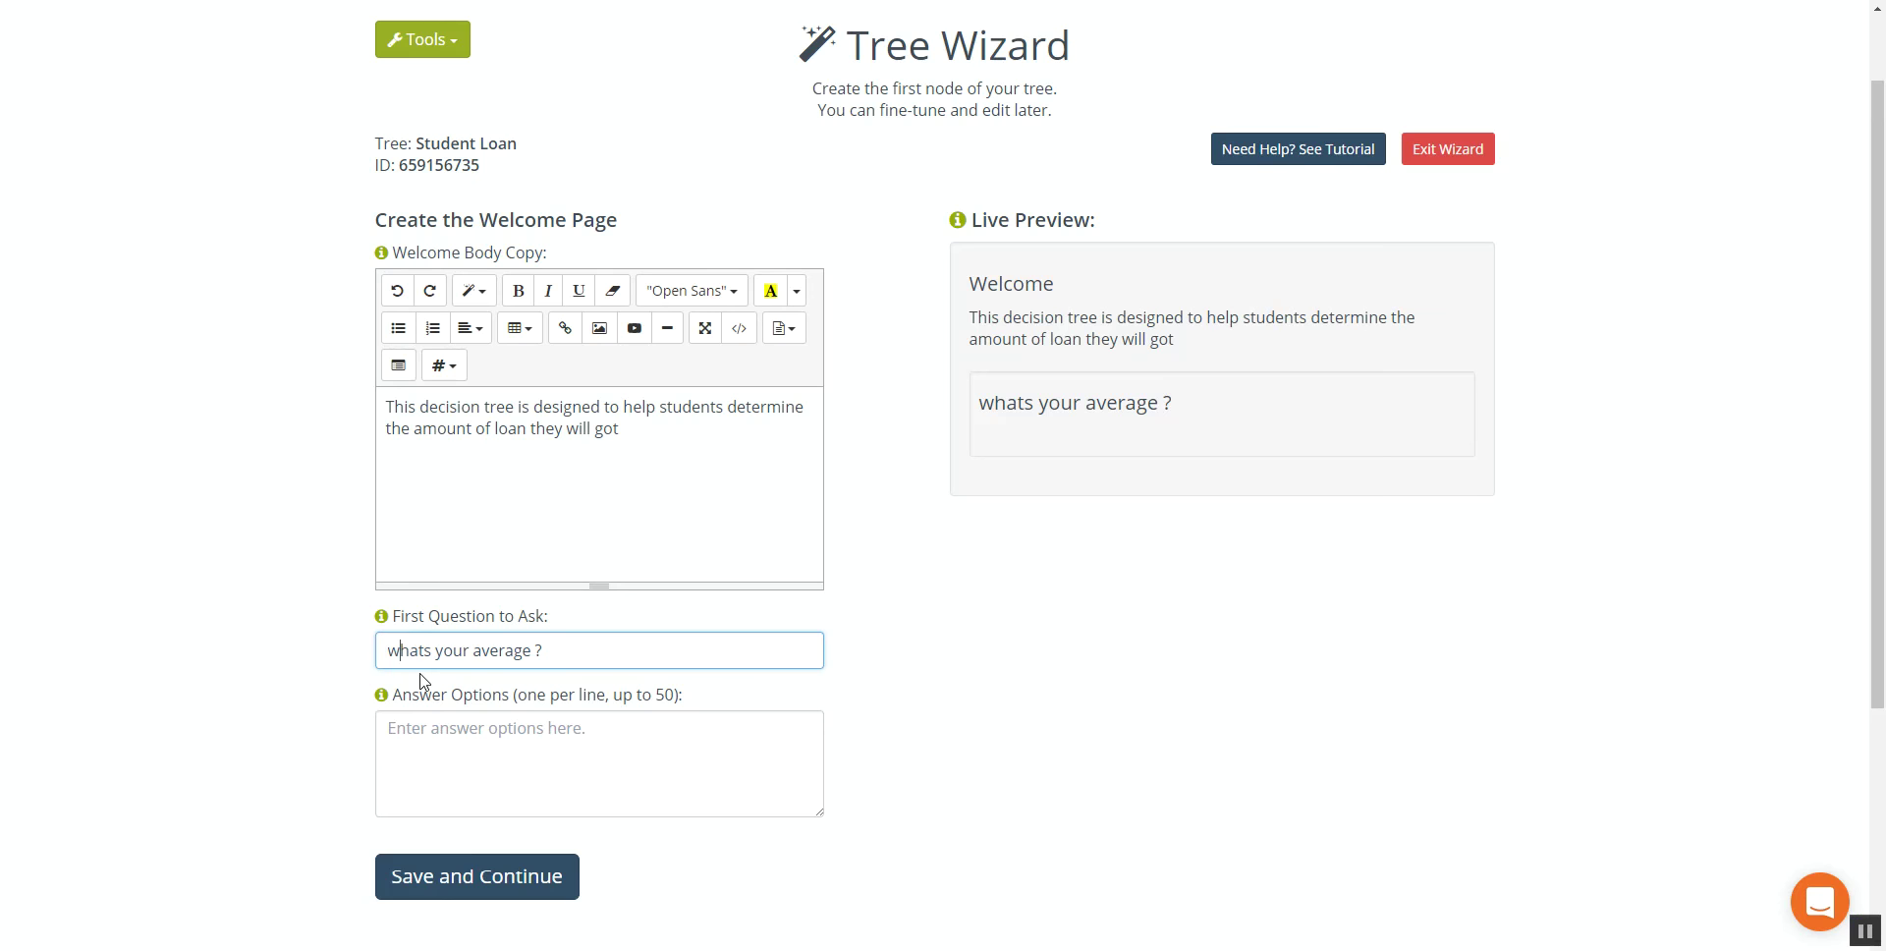
{"action": "key", "text": "BackSpace"}
{"action": "type", "text": "W"}
{"action": "left_click", "coordinate": [298, 668]}
Add the answer options ">90" and "<90" on separate lines for the average question
{"action": "scroll", "coordinate": [299, 665], "scroll_direction": "down", "scroll_amount": 1}
{"action": "left_click", "coordinate": [460, 638]}
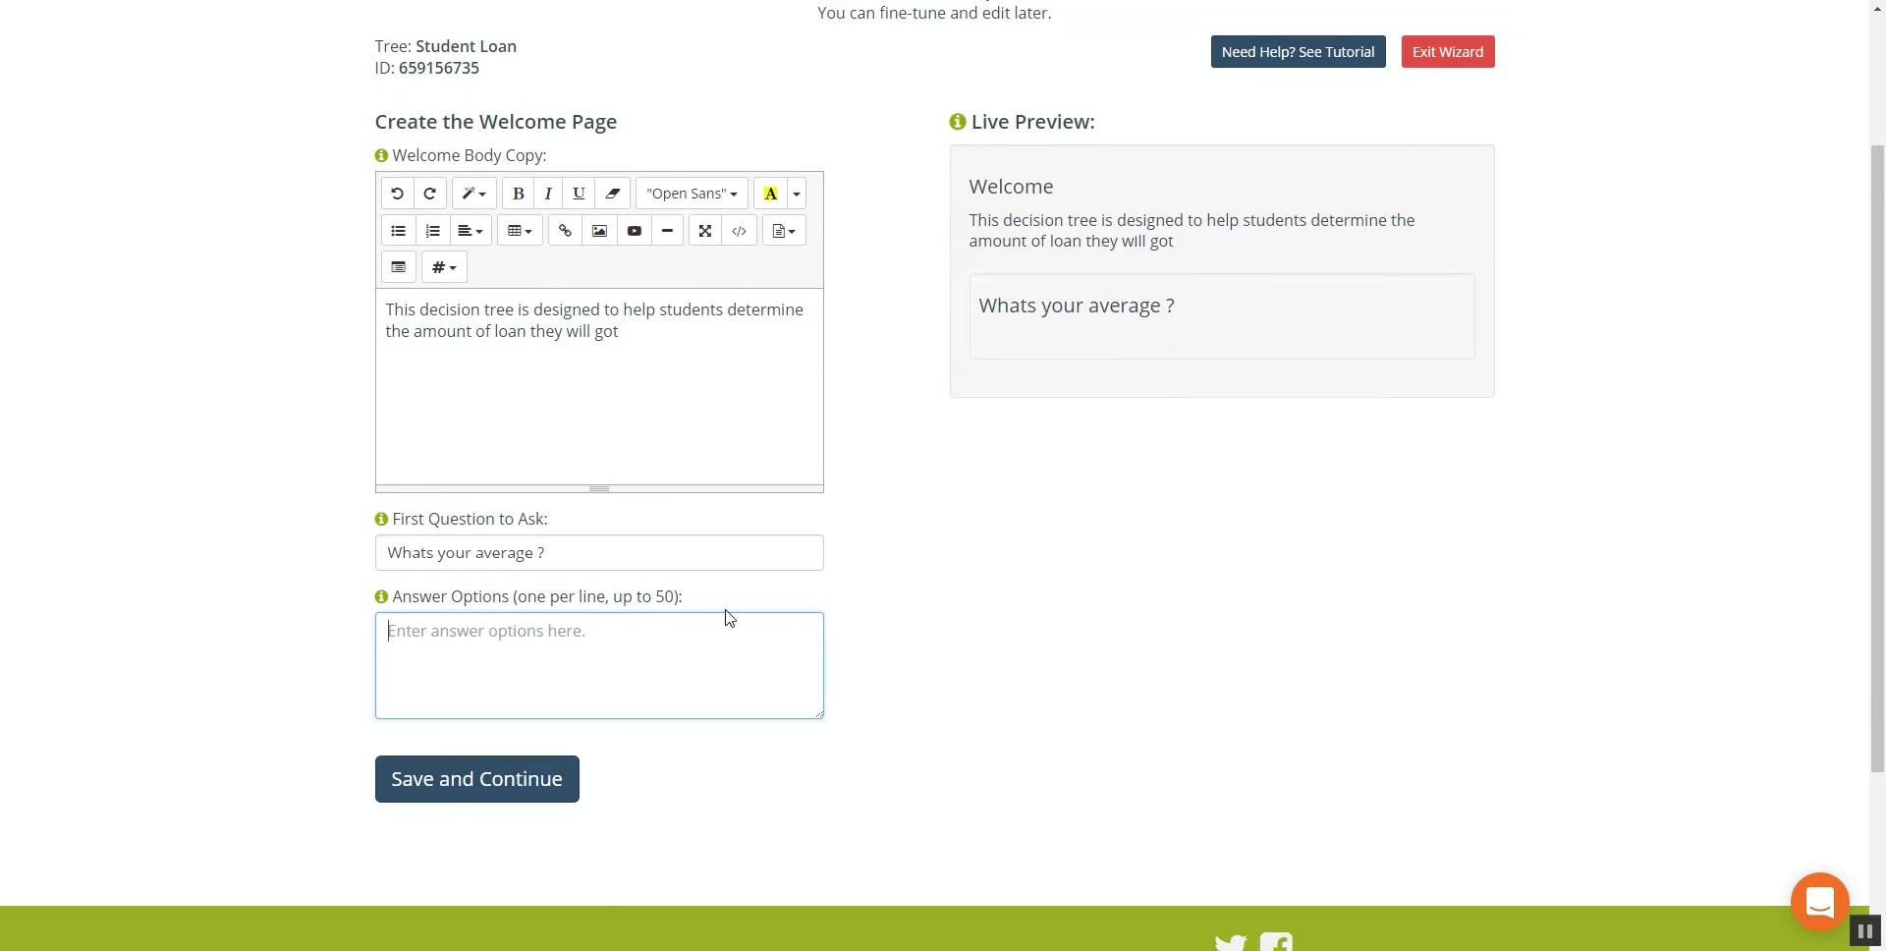
{"action": "double_click", "coordinate": [668, 600]}
{"action": "left_click", "coordinate": [673, 607]}
{"action": "type", "text": ">90"}
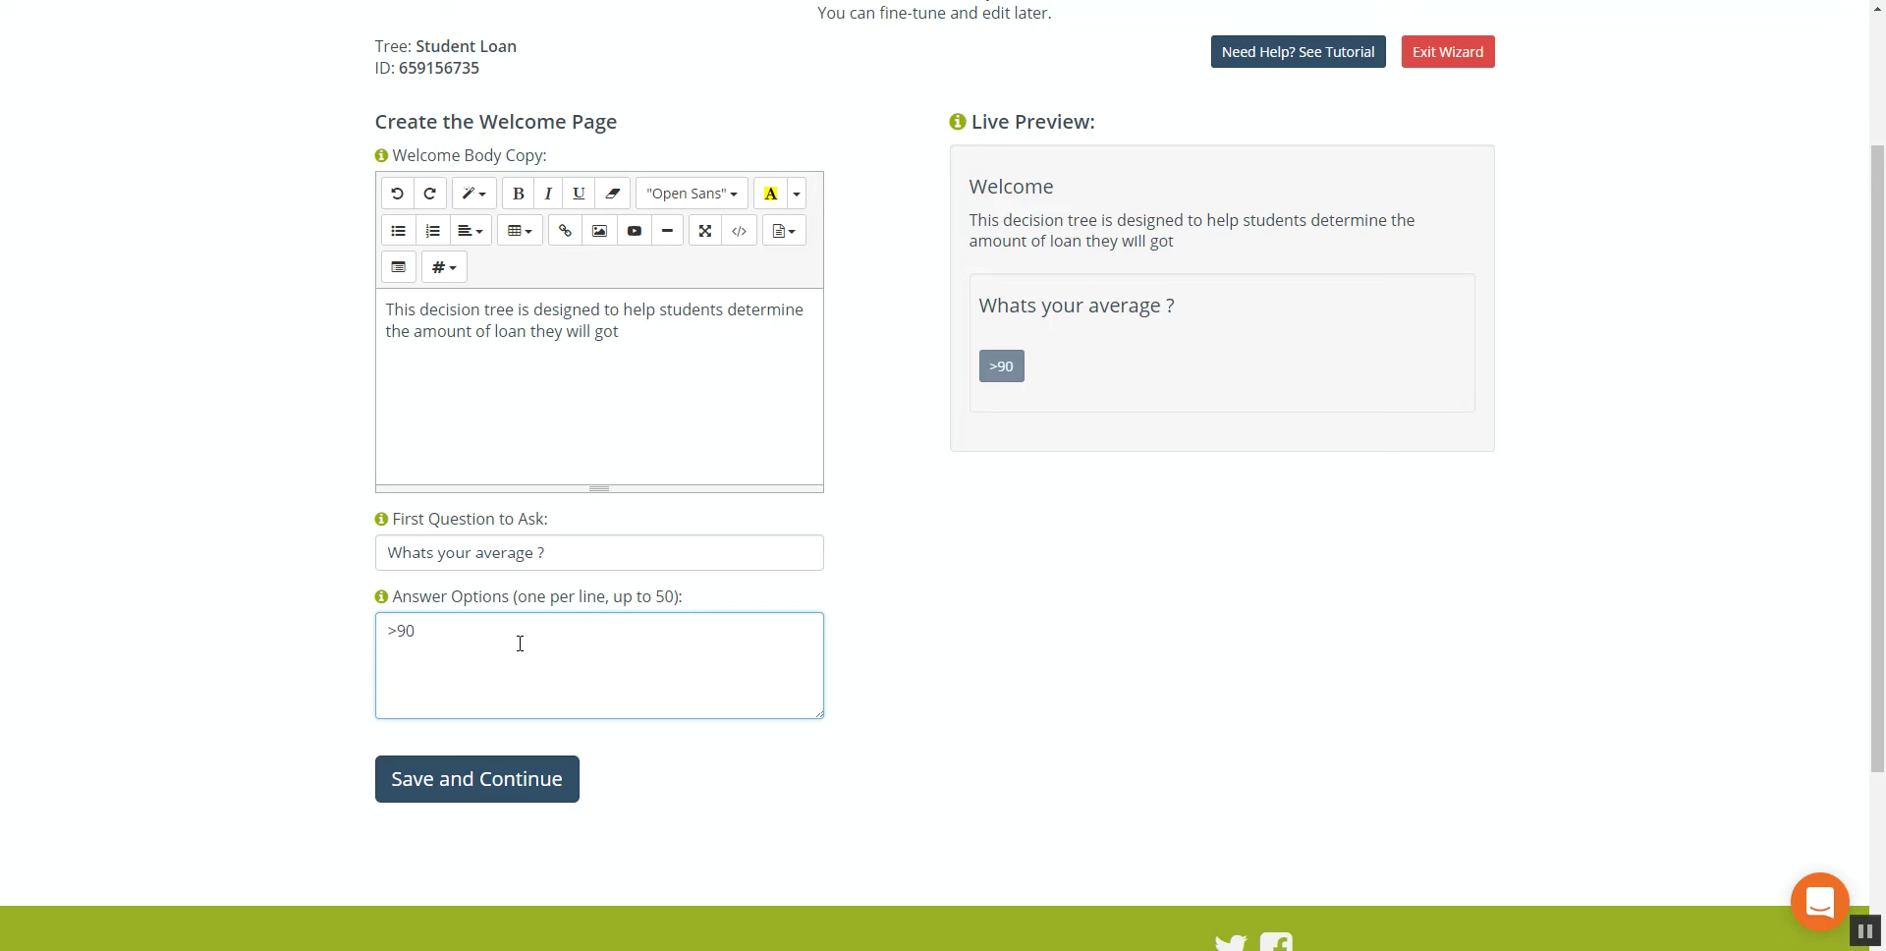
{"action": "key", "text": "Return"}
{"action": "type", "text": "<90"}
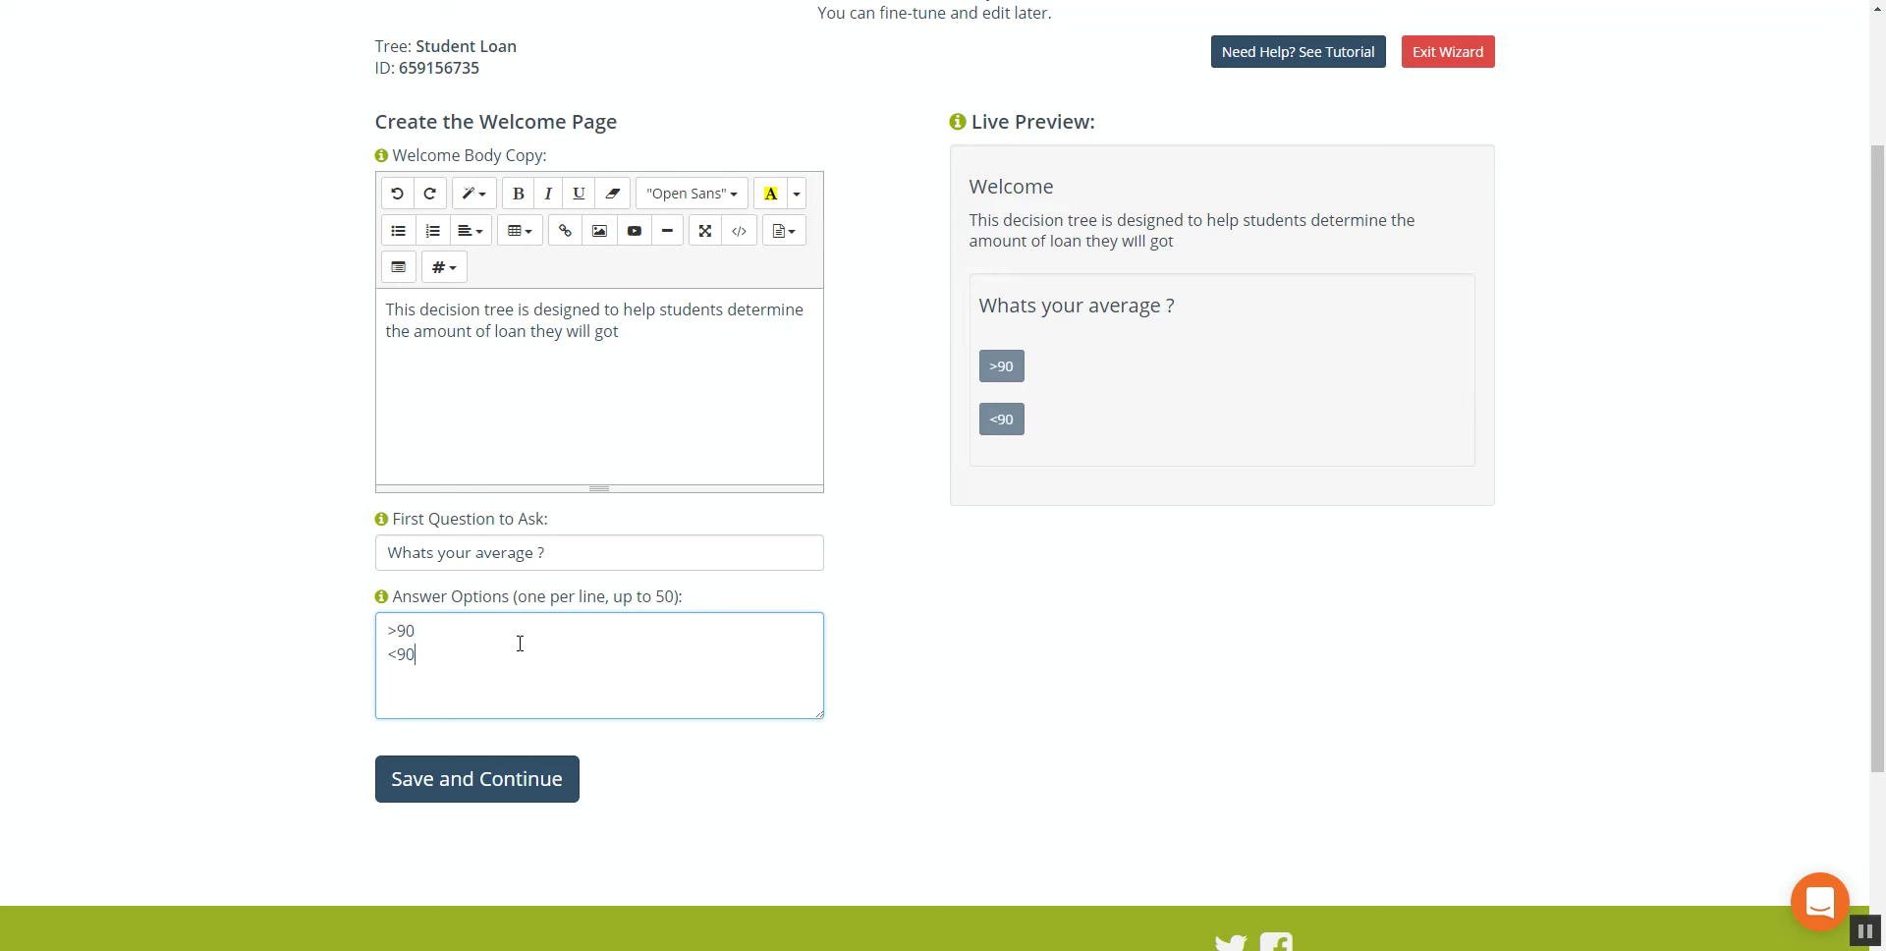
{"action": "left_click", "coordinate": [644, 766]}
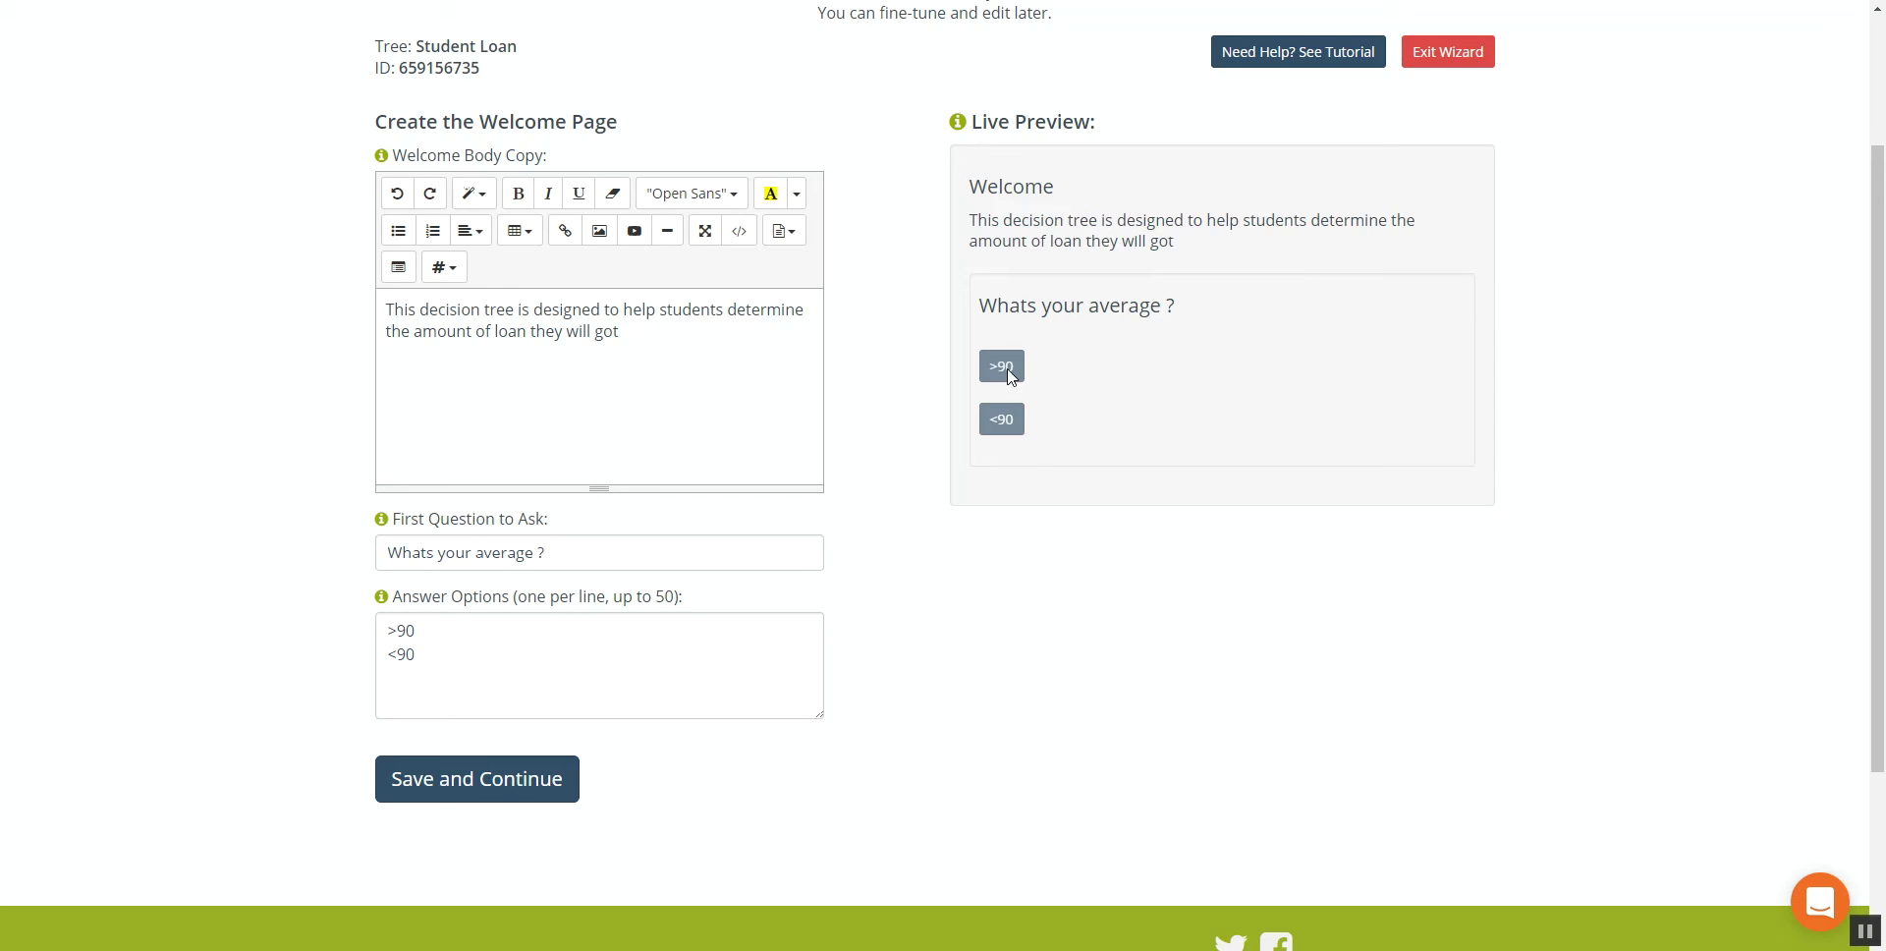
Save the welcome page and add a new question node for the ">90" answer, titled "what about your family"
{"action": "left_click", "coordinate": [446, 780]}
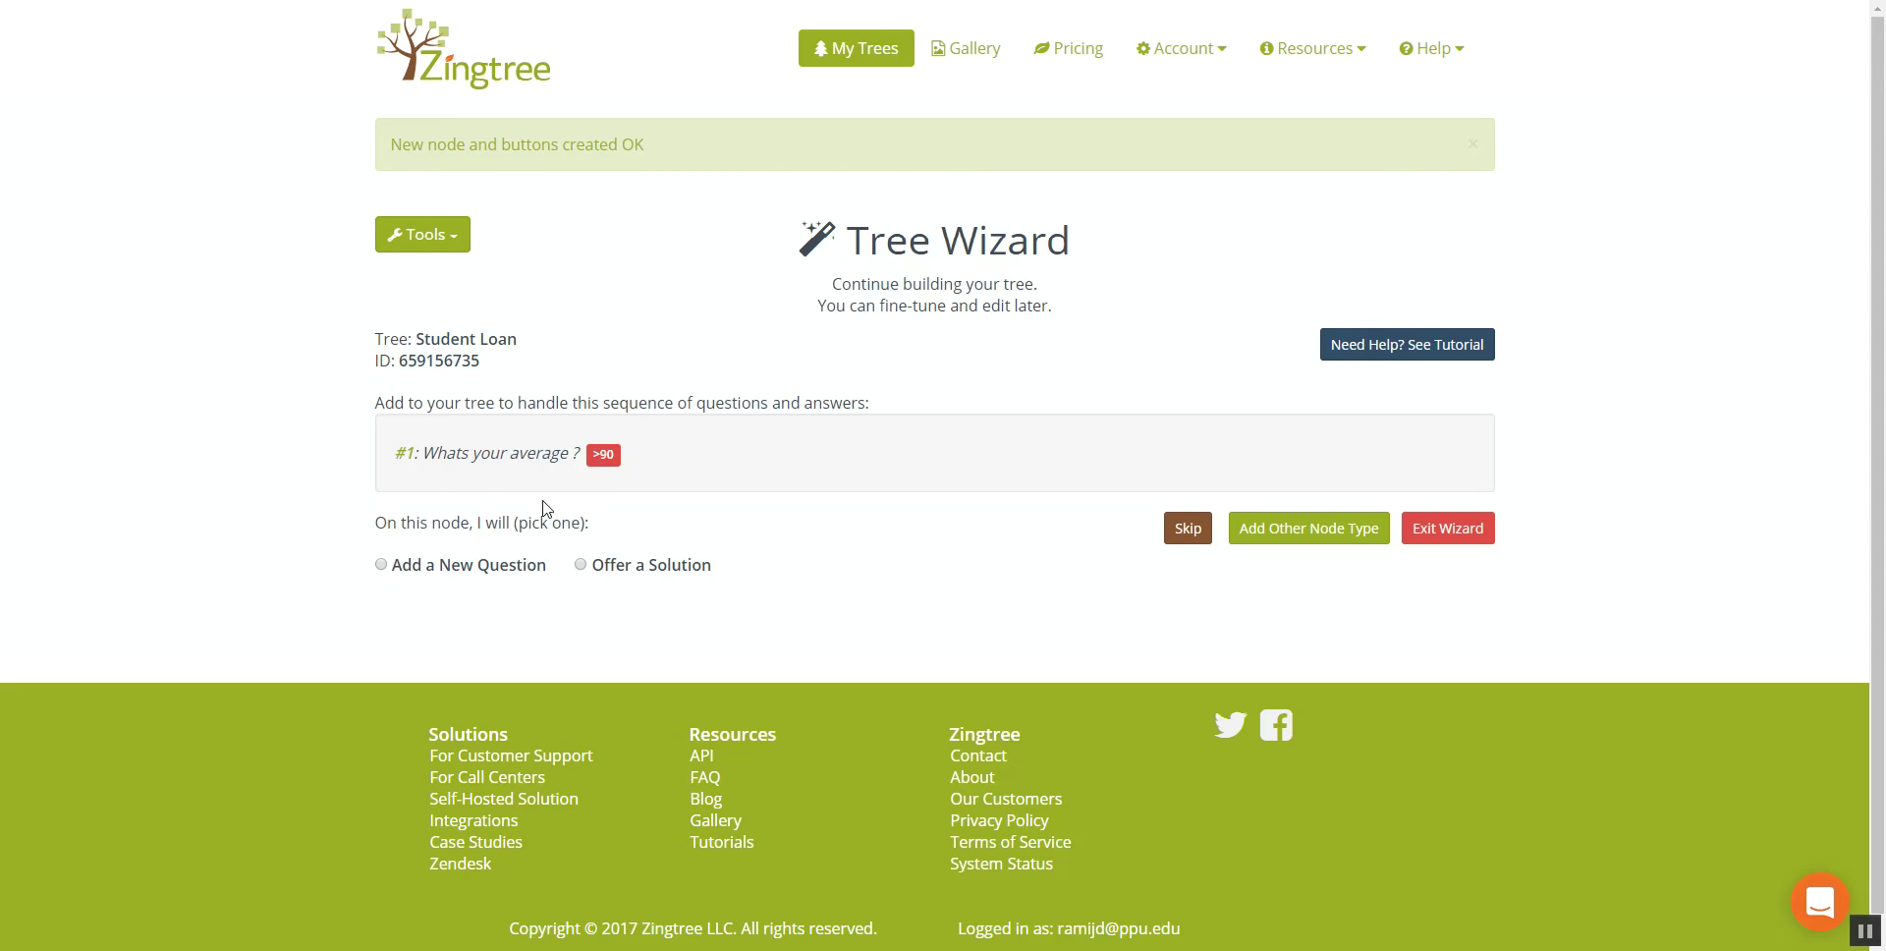
{"action": "left_click", "coordinate": [380, 565]}
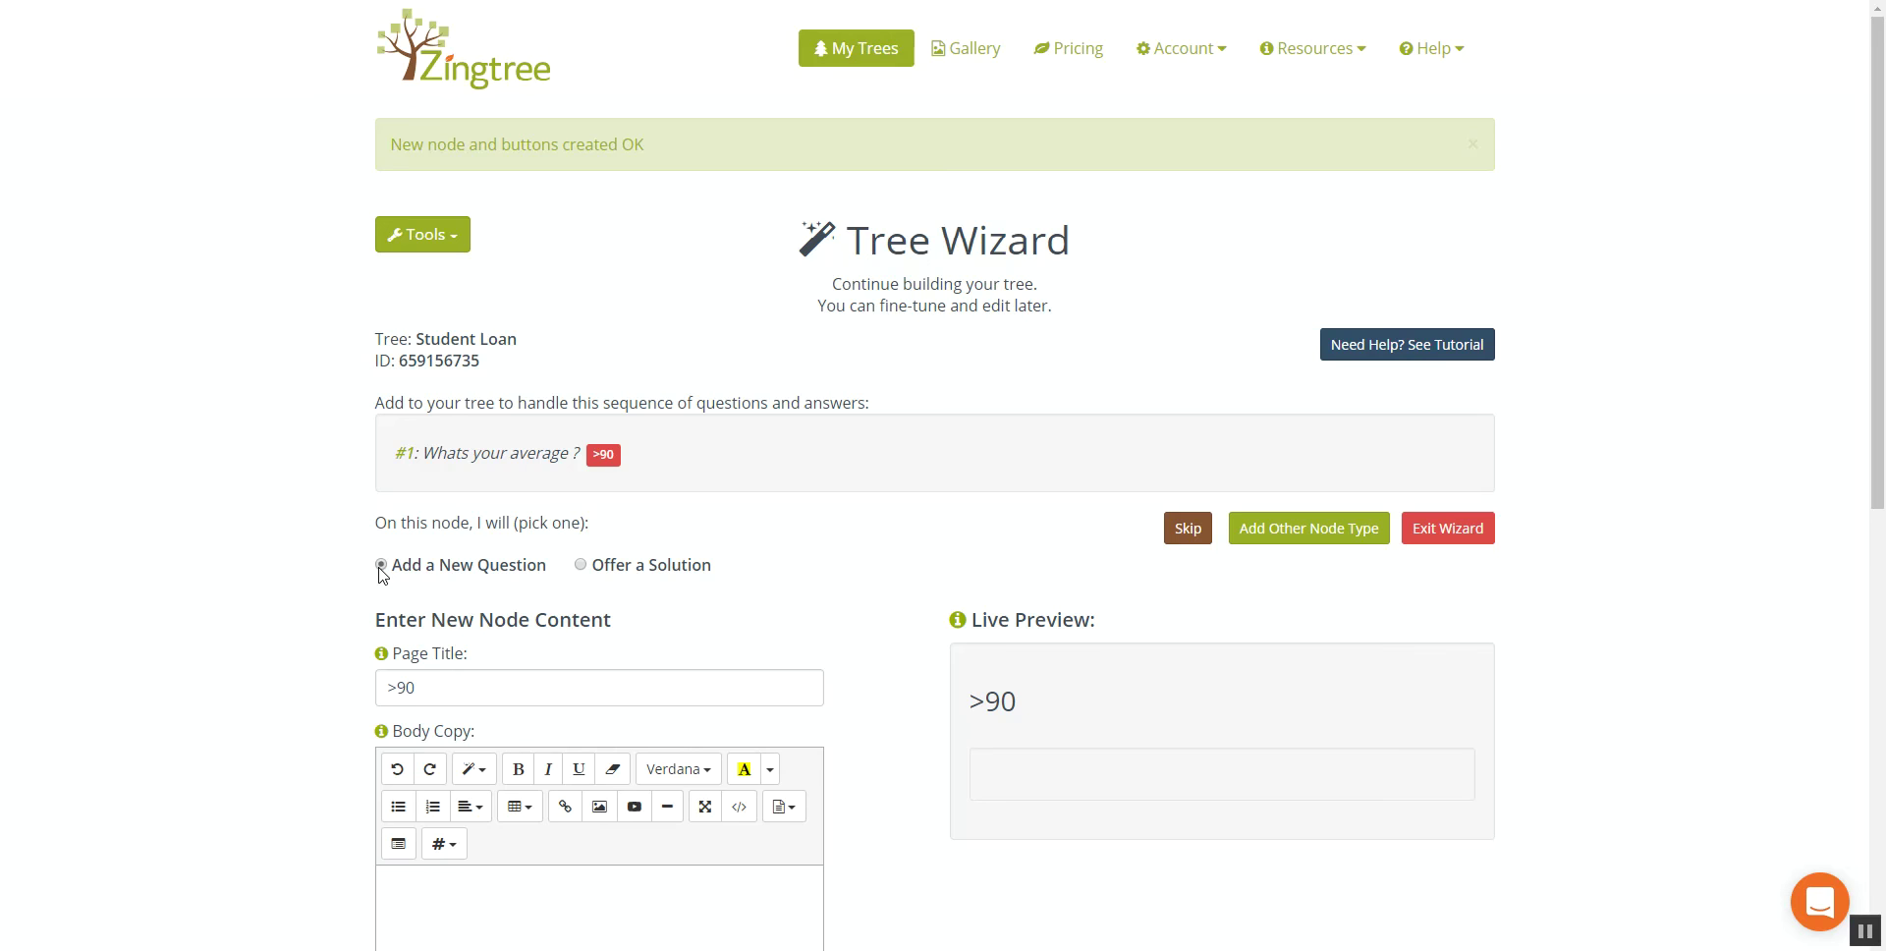
{"action": "scroll", "coordinate": [303, 560], "scroll_direction": "down", "scroll_amount": 3}
{"action": "left_click_drag", "start_coordinate": [448, 392], "coordinate": [374, 403]}
{"action": "type", "text": "what about your family"}
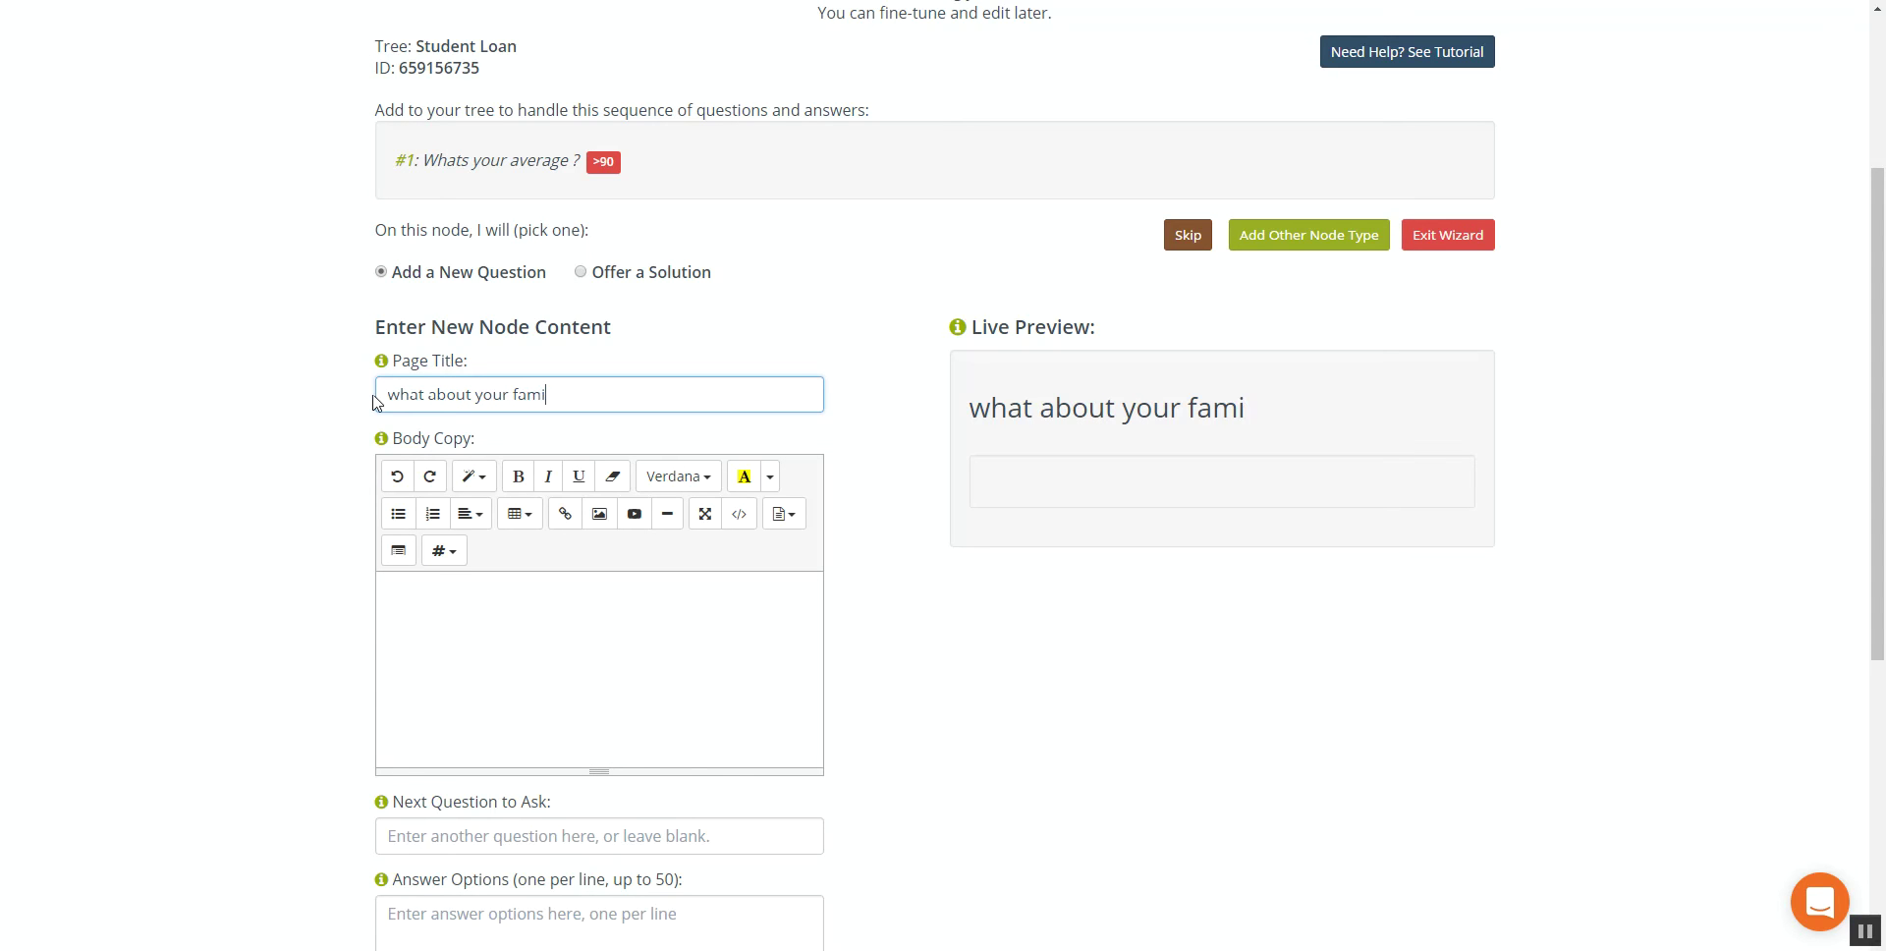
Write "how many brothers do you have" as the body copy of the family node
{"action": "left_click", "coordinate": [479, 616]}
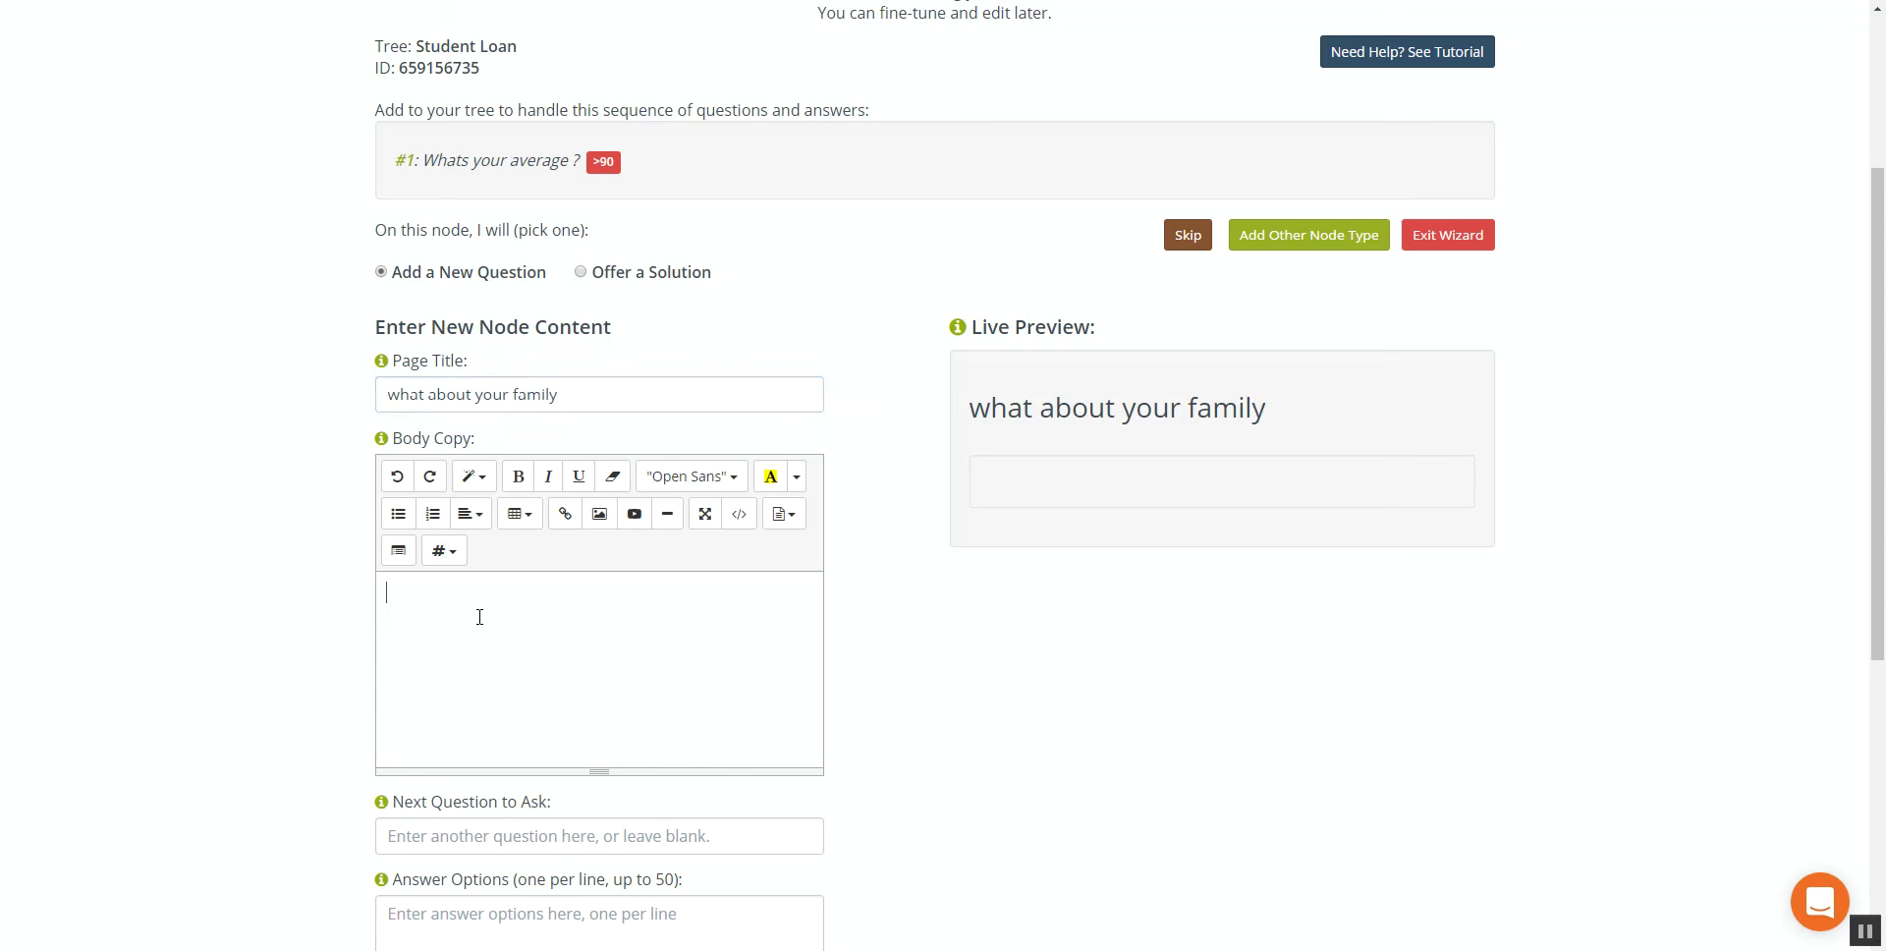
{"action": "type", "text": "how"}
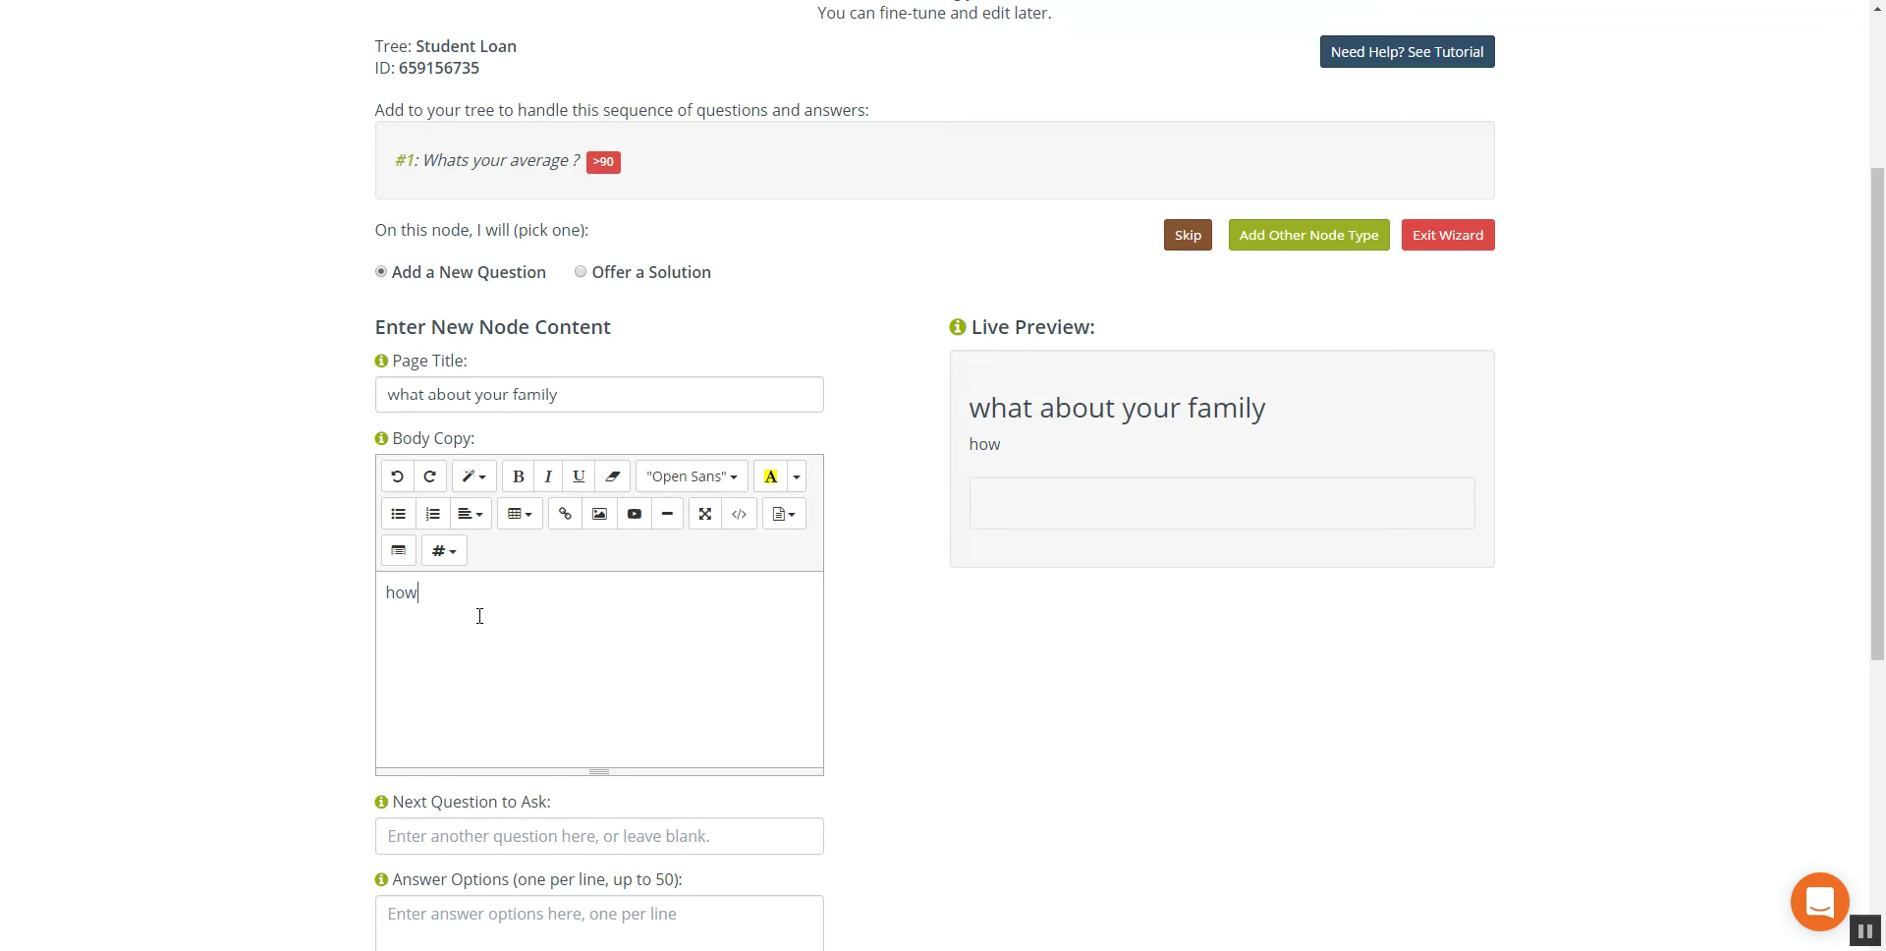
{"action": "type", "text": " many brothers"}
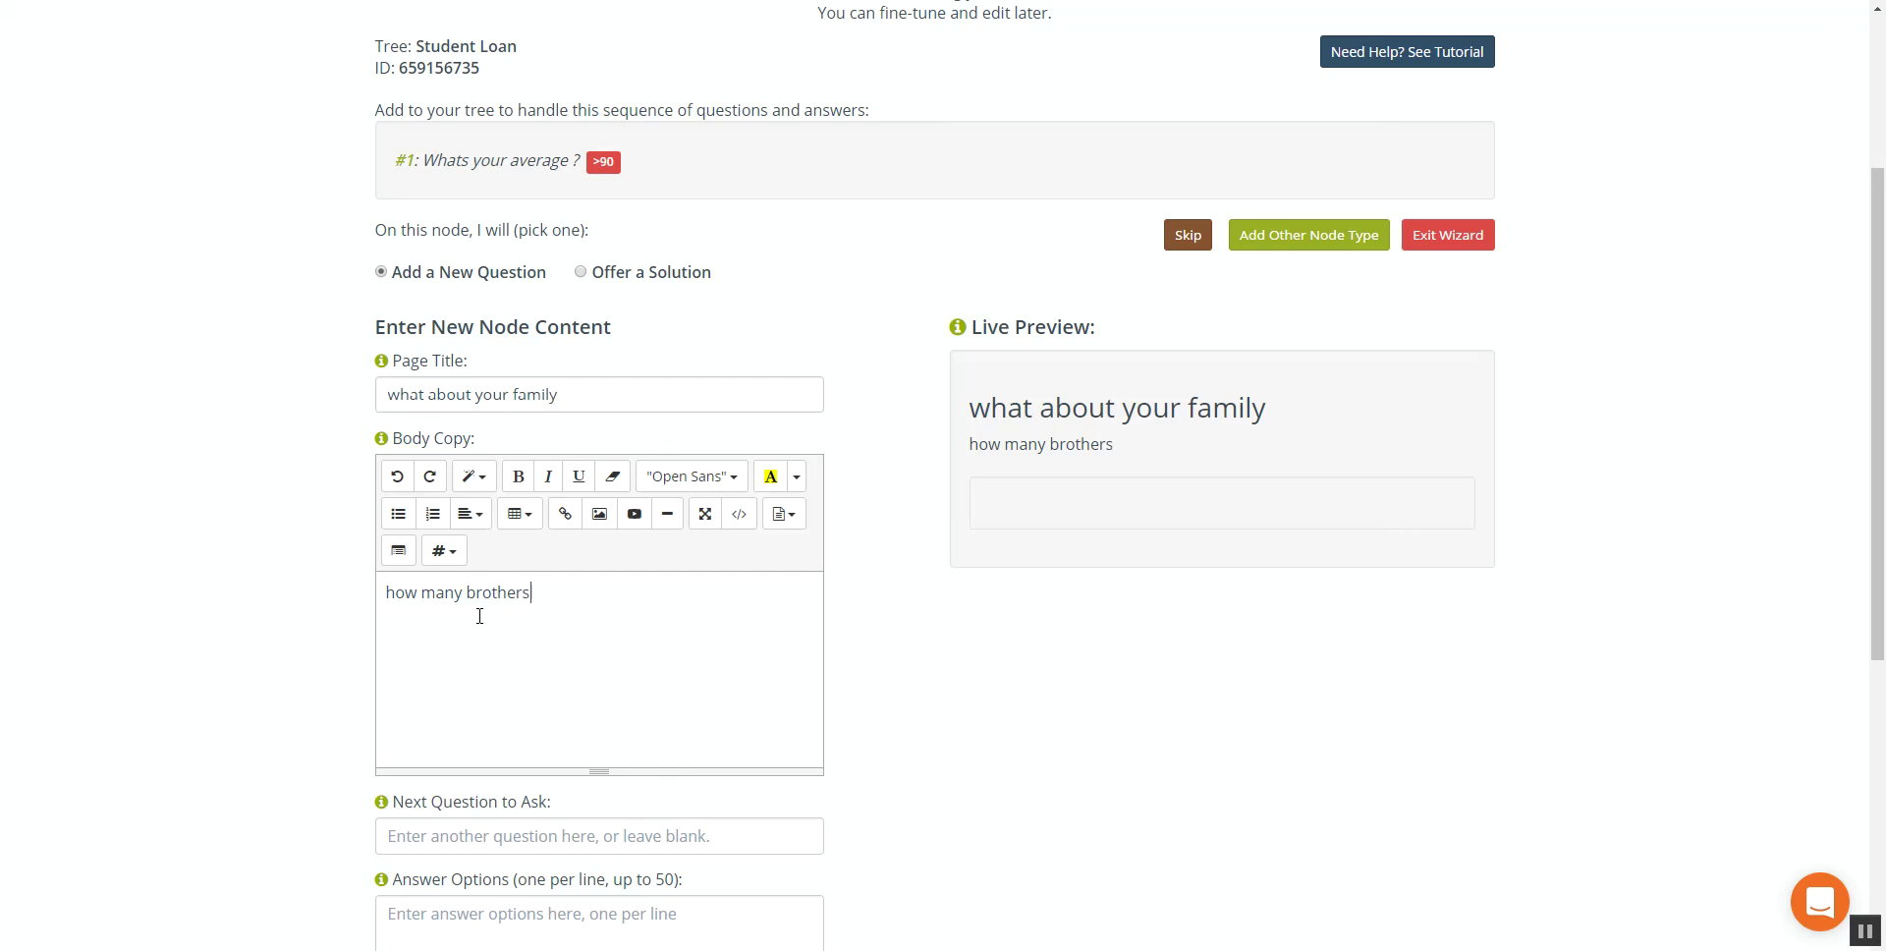
{"action": "type", "text": " do you have"}
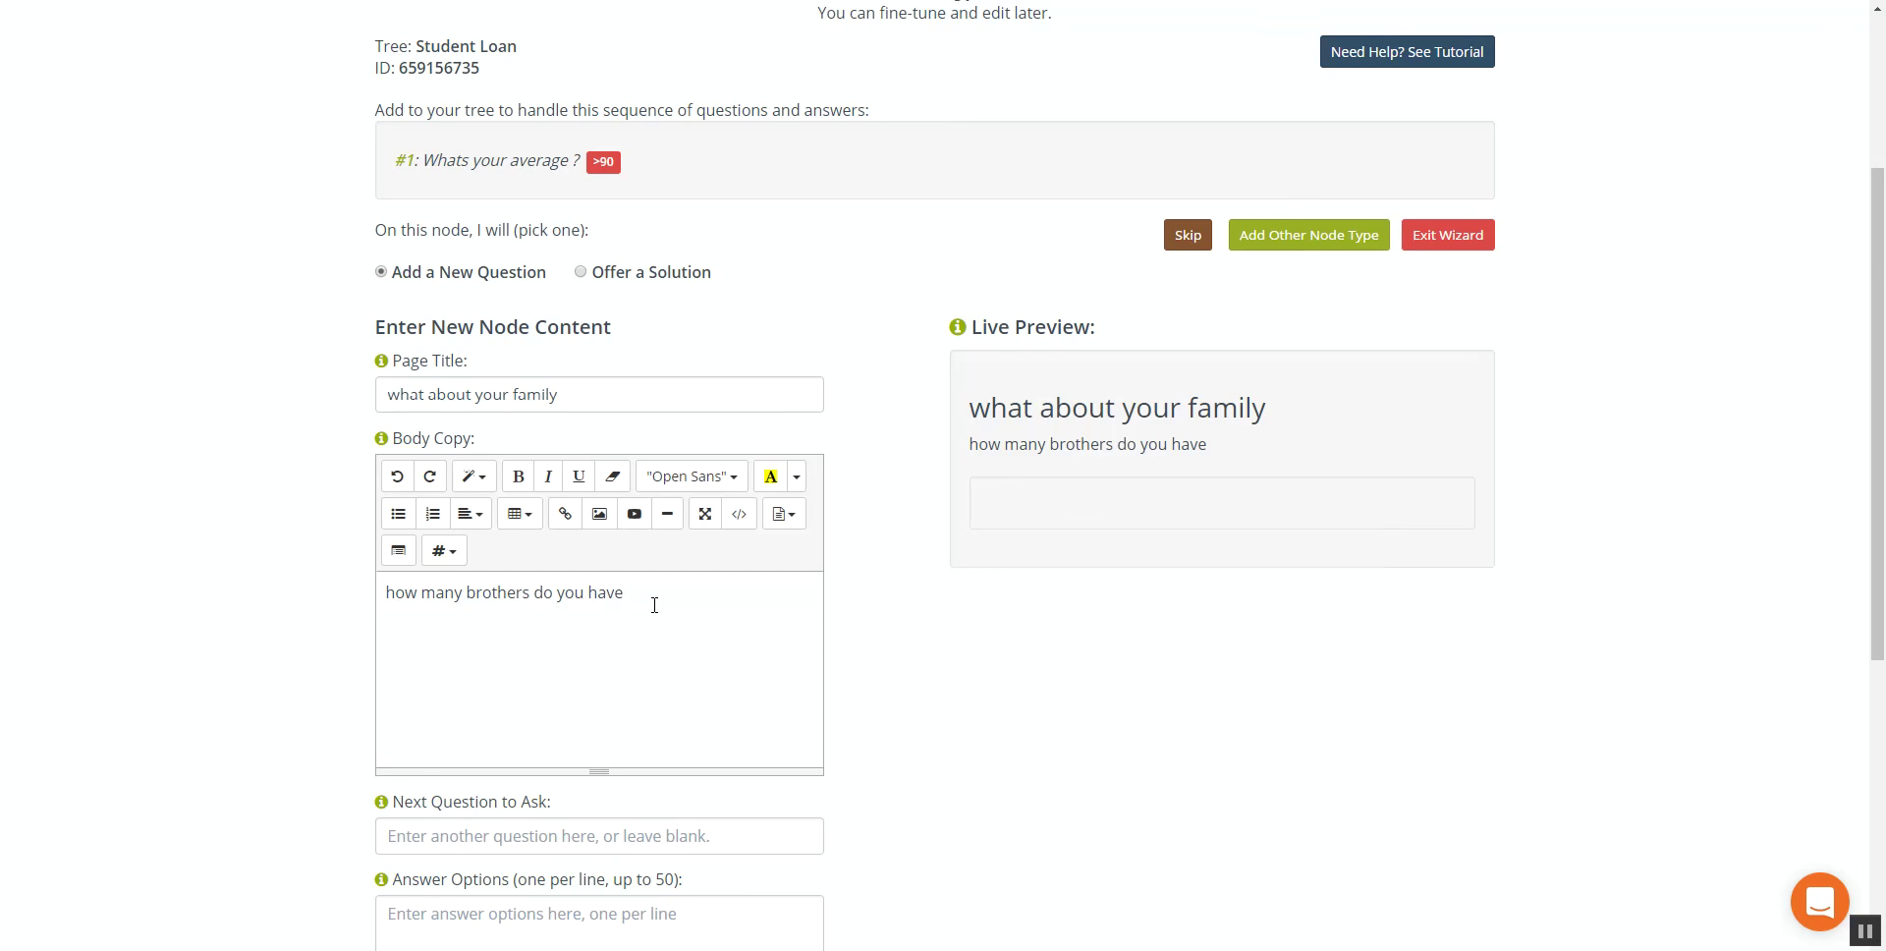
Enter "number of brothers is" as the next question to ask on the family node
{"action": "scroll", "coordinate": [654, 604], "scroll_direction": "down", "scroll_amount": 2}
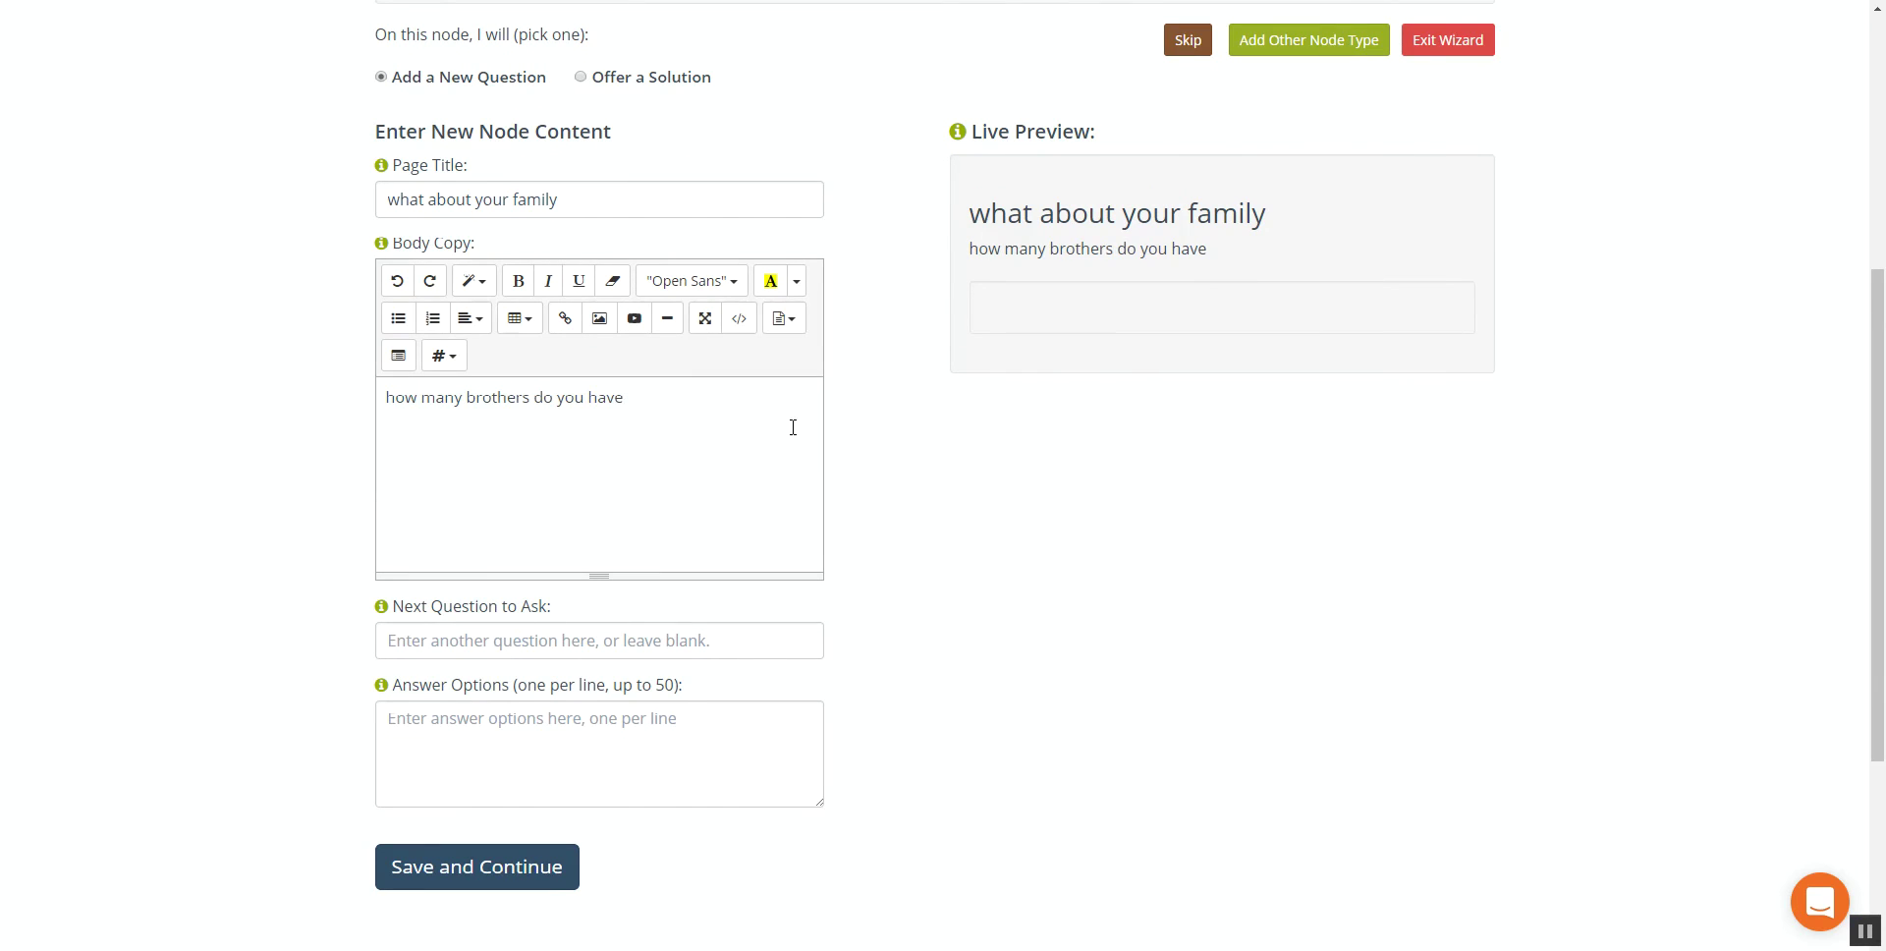
{"action": "left_click", "coordinate": [485, 647]}
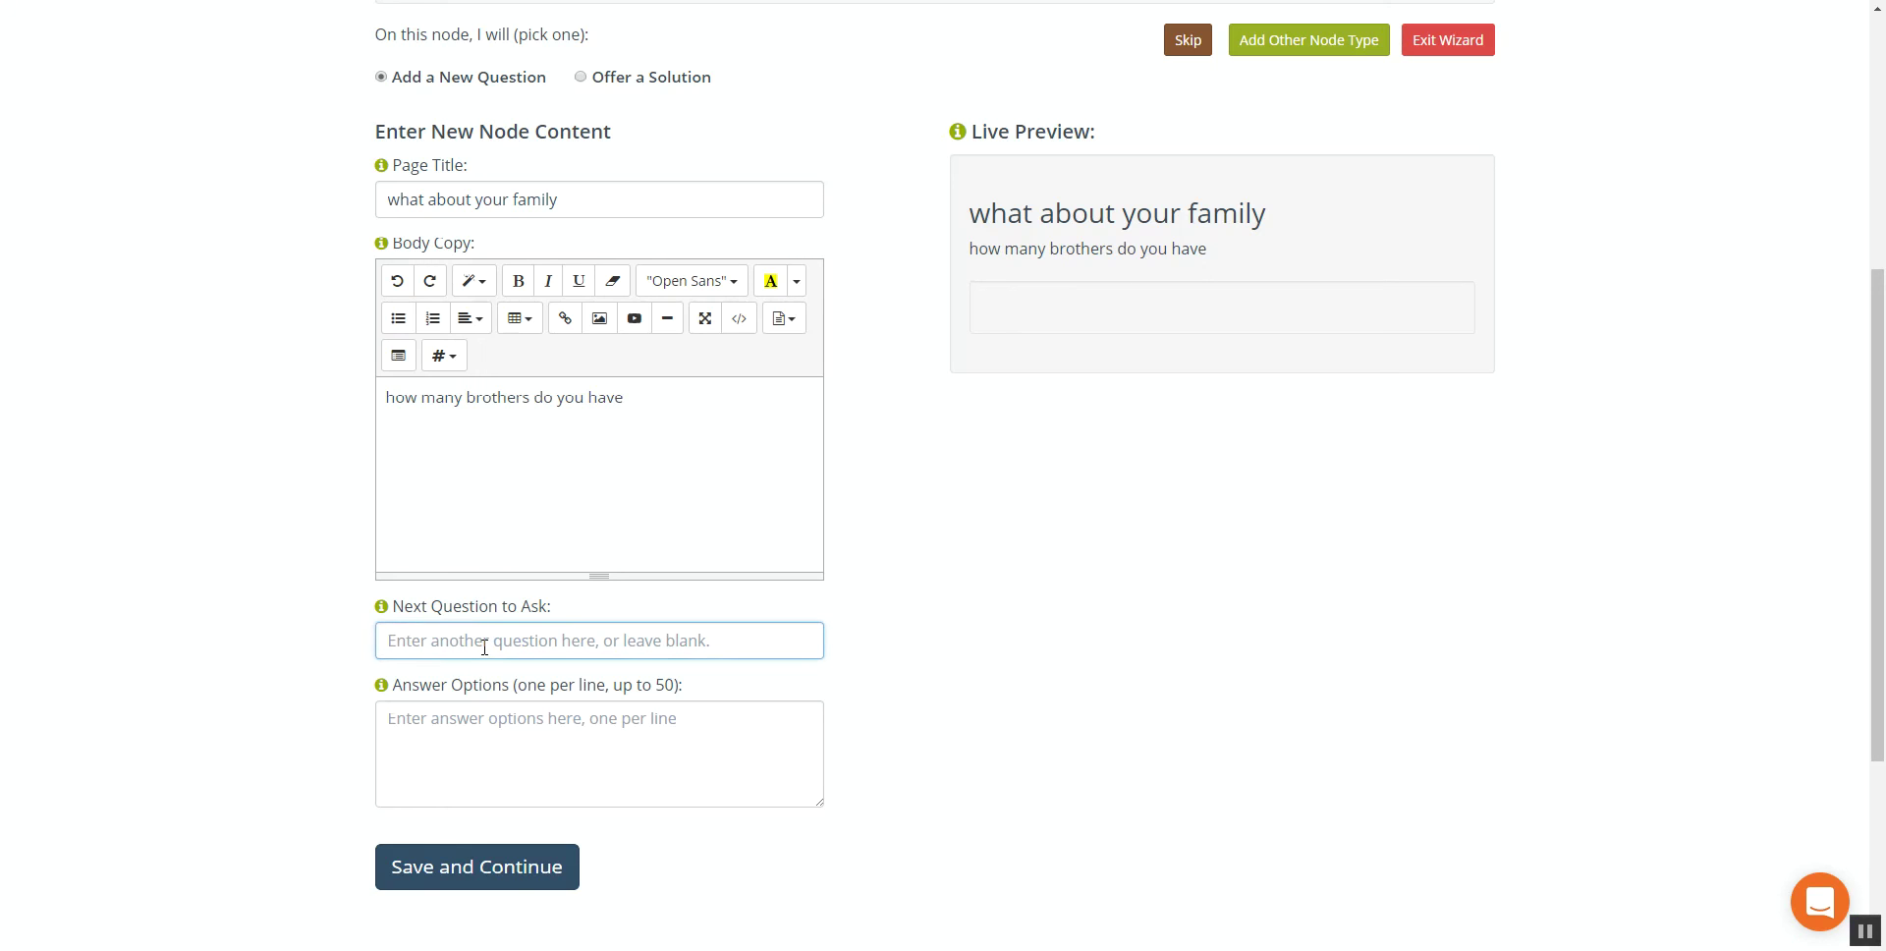
{"action": "type", "text": "n"}
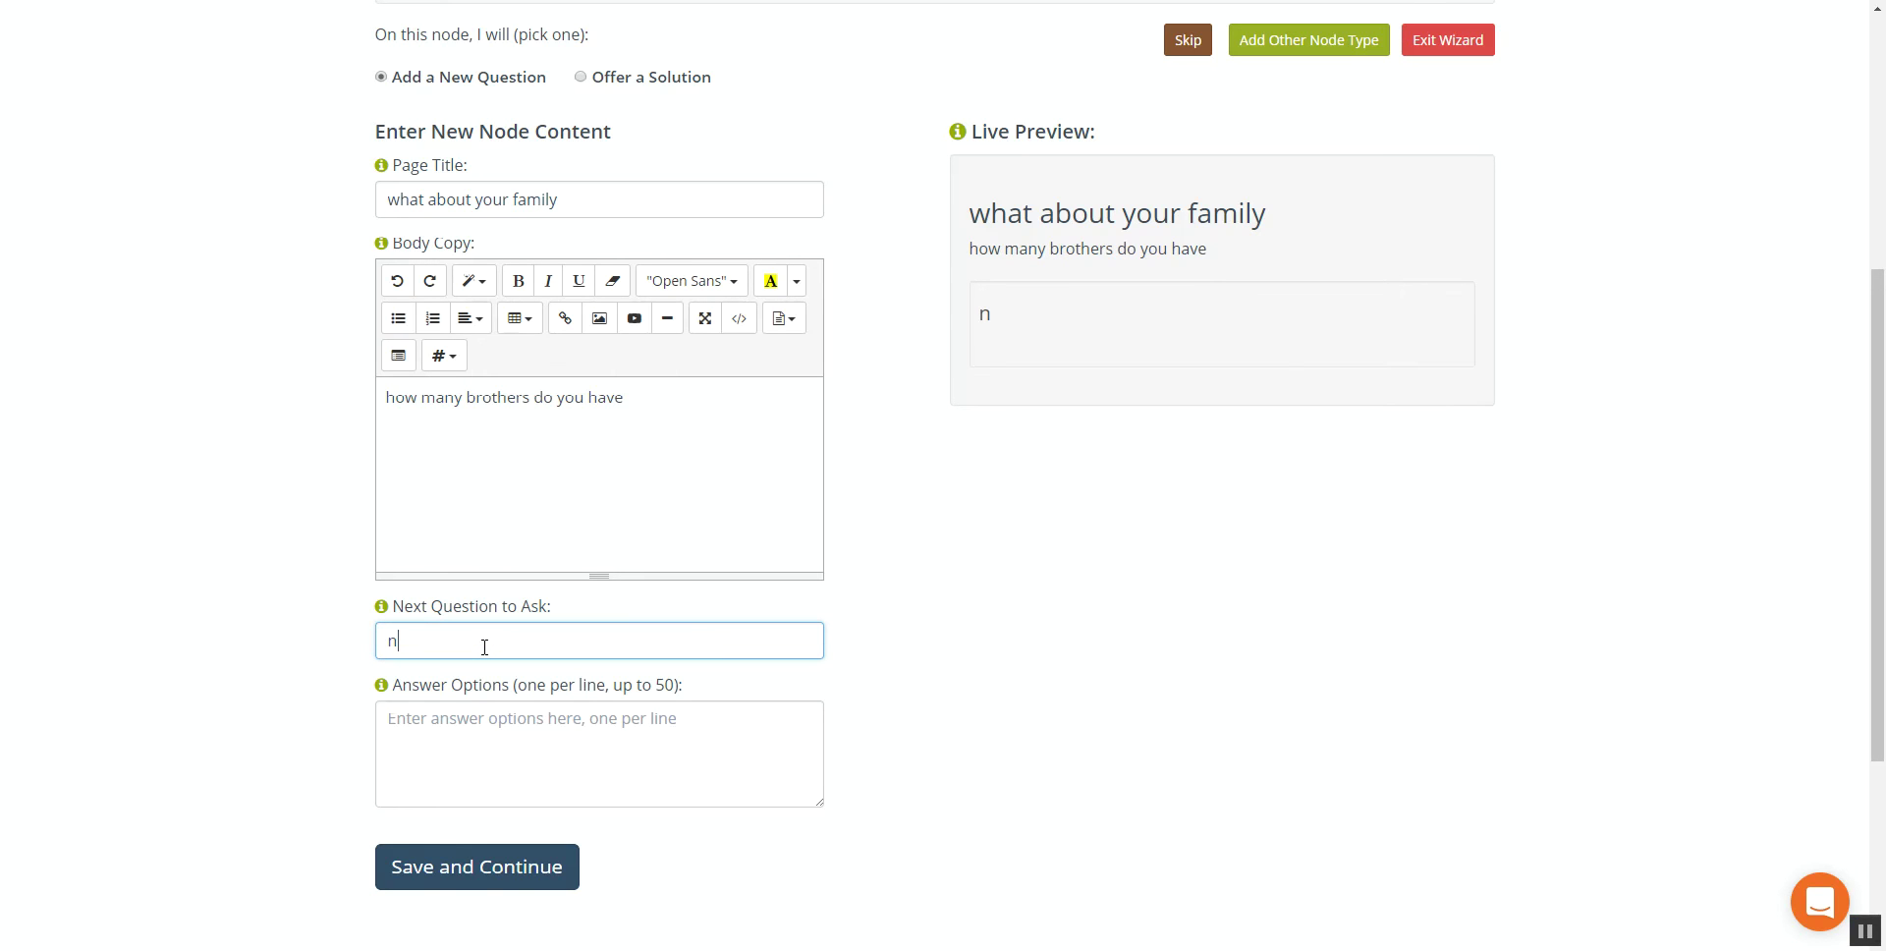
{"action": "type", "text": "umber of brothers is"}
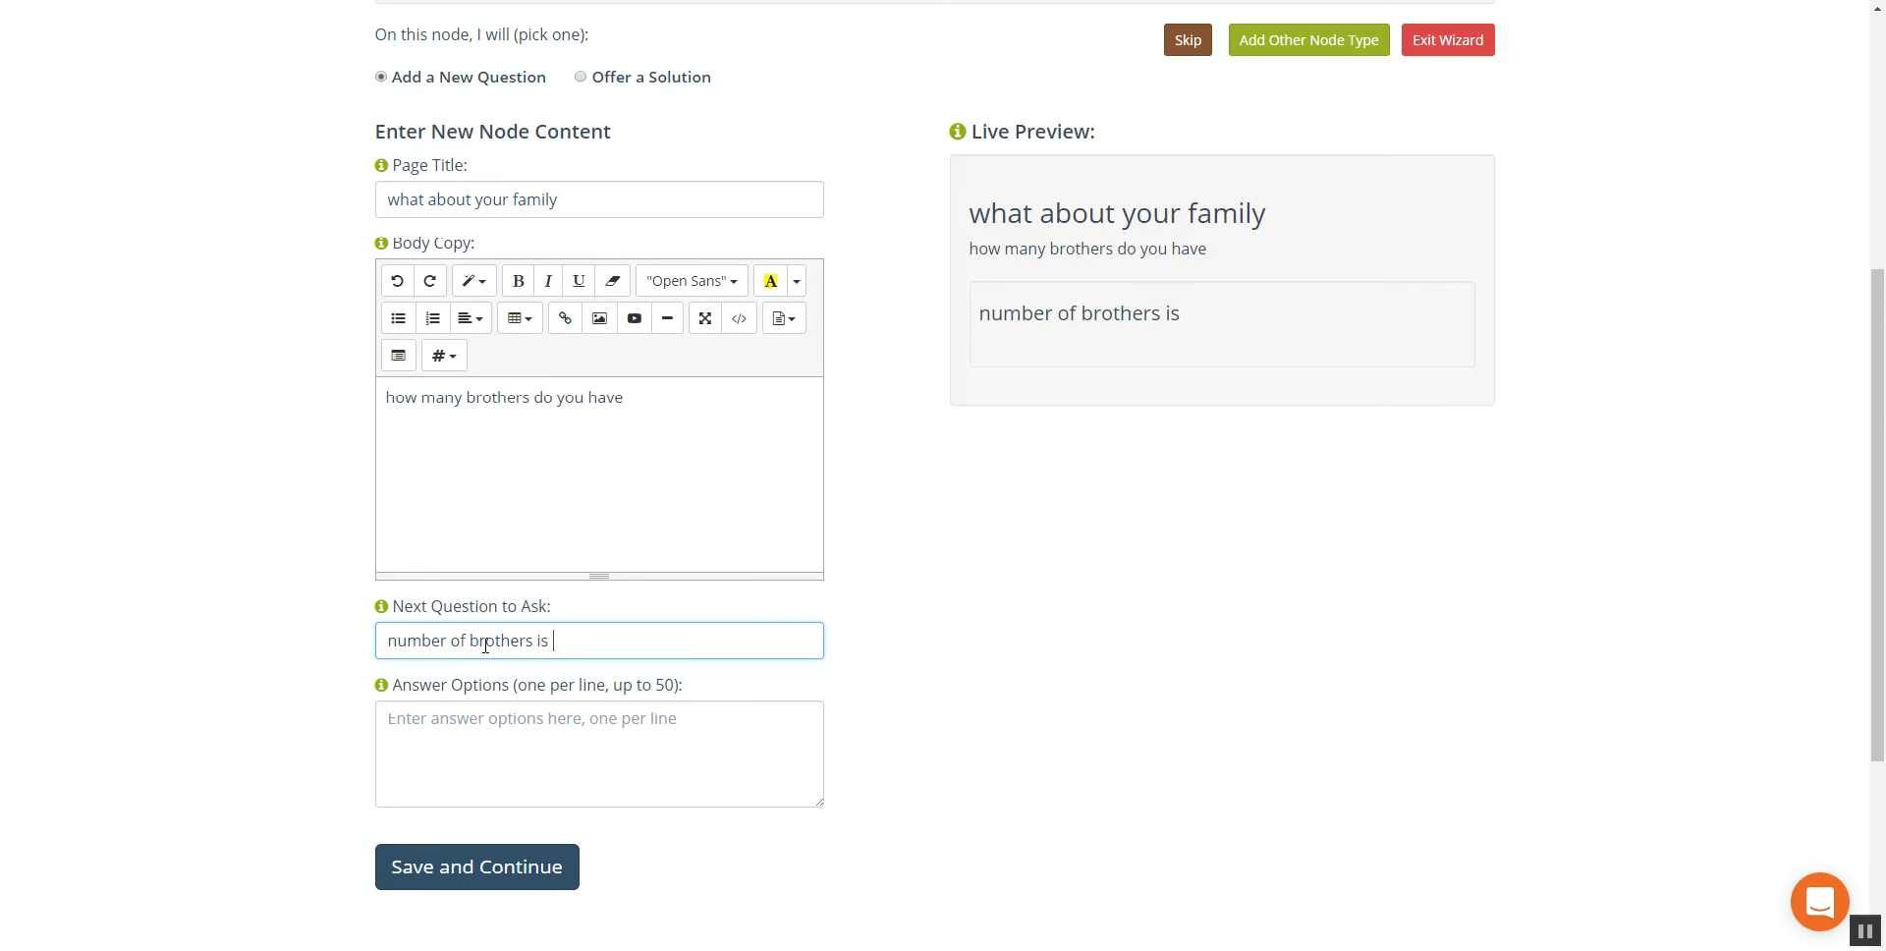
Add the answer options ">2" and "<2" on separate lines for the brothers question and save the node
{"action": "scroll", "coordinate": [486, 645], "scroll_direction": "down", "scroll_amount": 1}
{"action": "left_click", "coordinate": [526, 739]}
{"action": "scroll", "coordinate": [197, 618], "scroll_direction": "up", "scroll_amount": 1}
{"action": "type", "text": ">2 "}
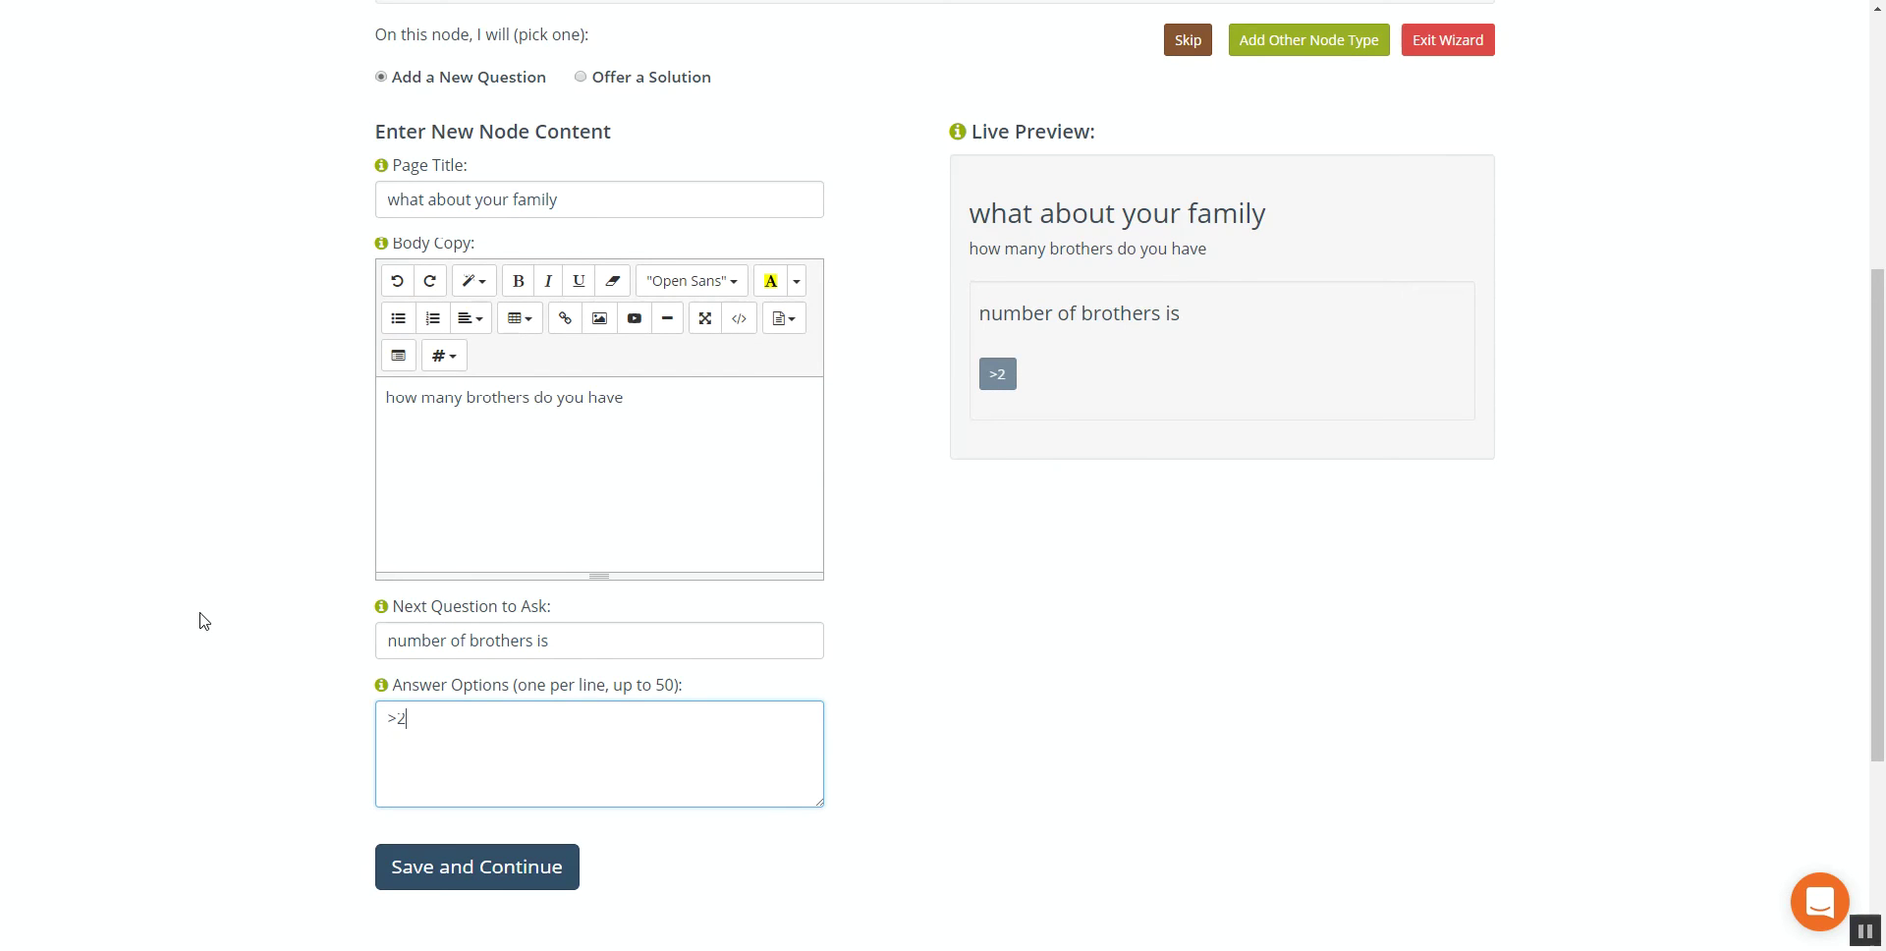
{"action": "type", "text": "<2"}
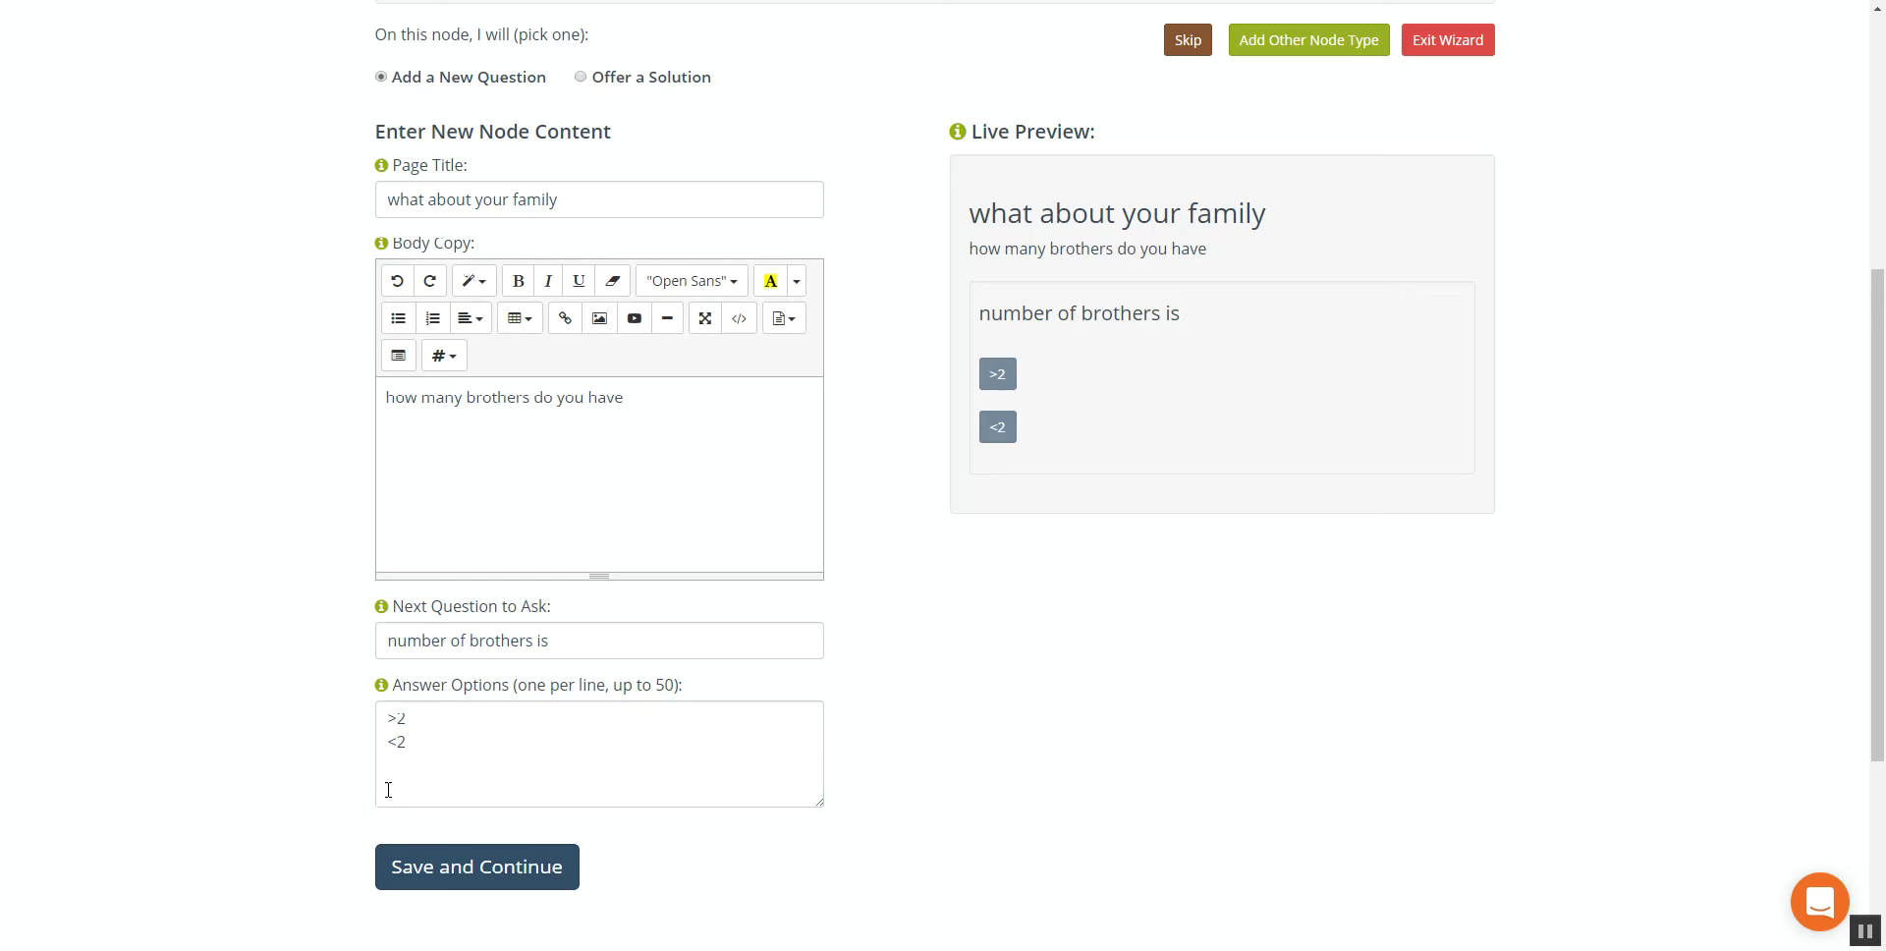
{"action": "scroll", "coordinate": [1013, 656], "scroll_direction": "down", "scroll_amount": 1}
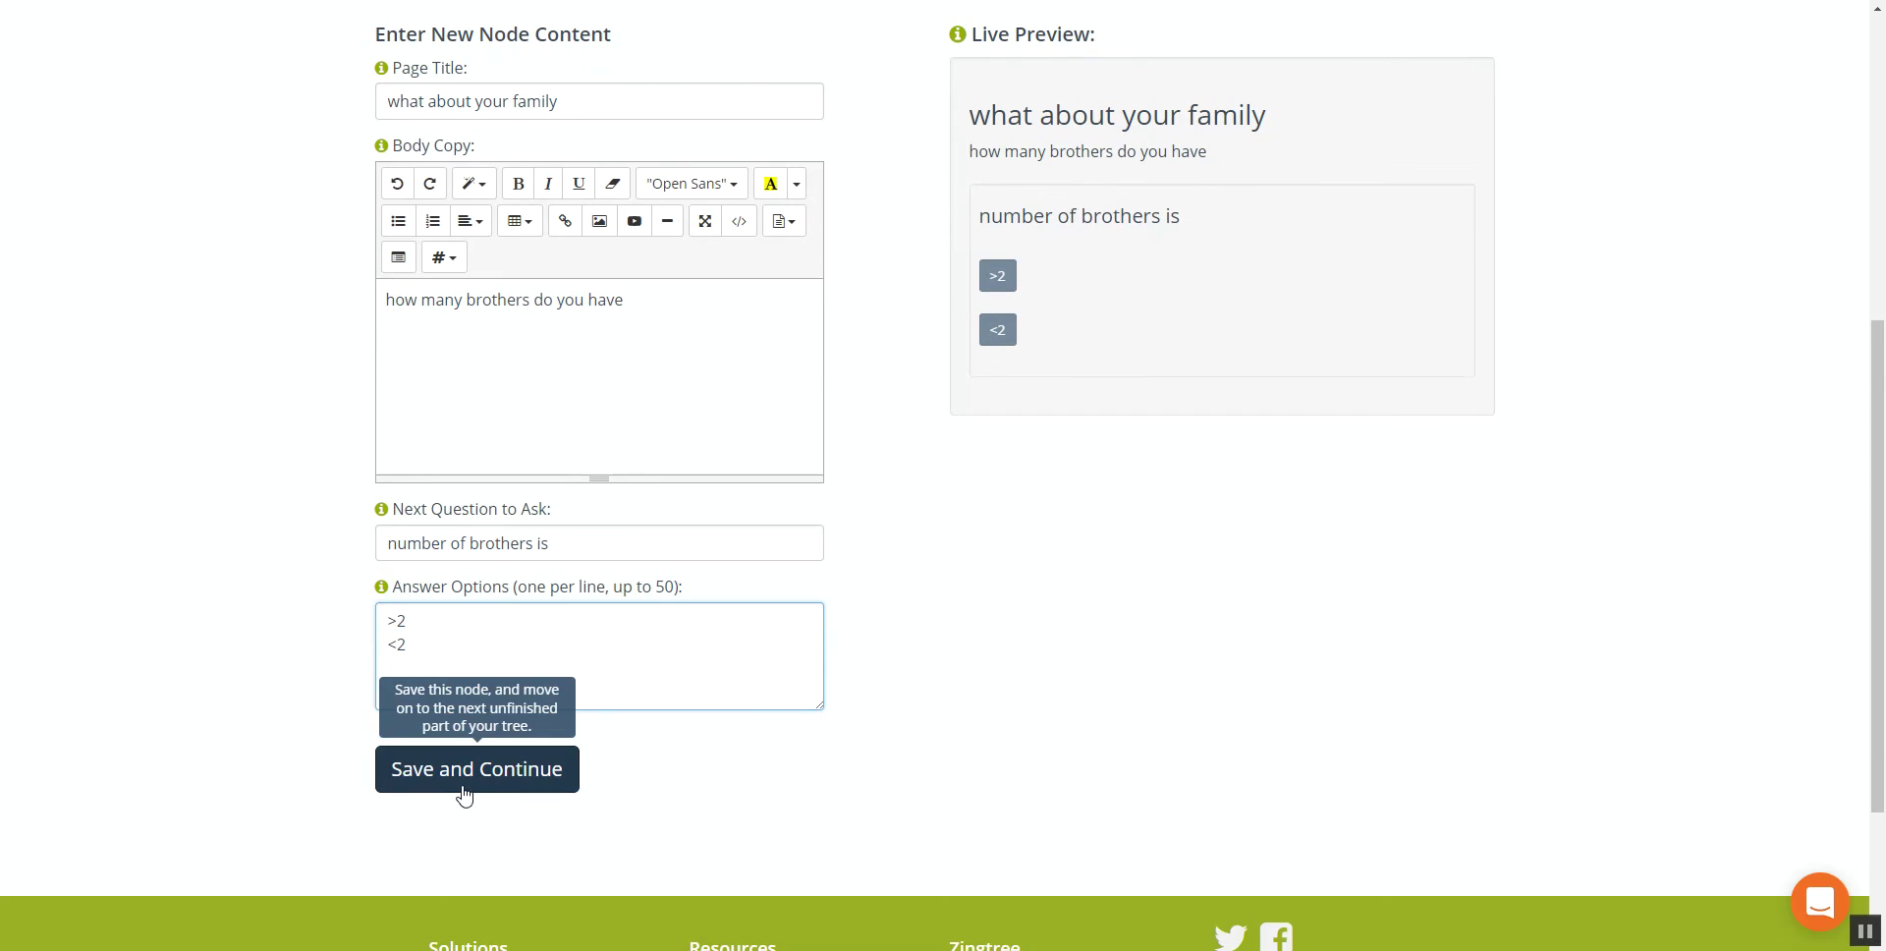
{"action": "left_click", "coordinate": [472, 771]}
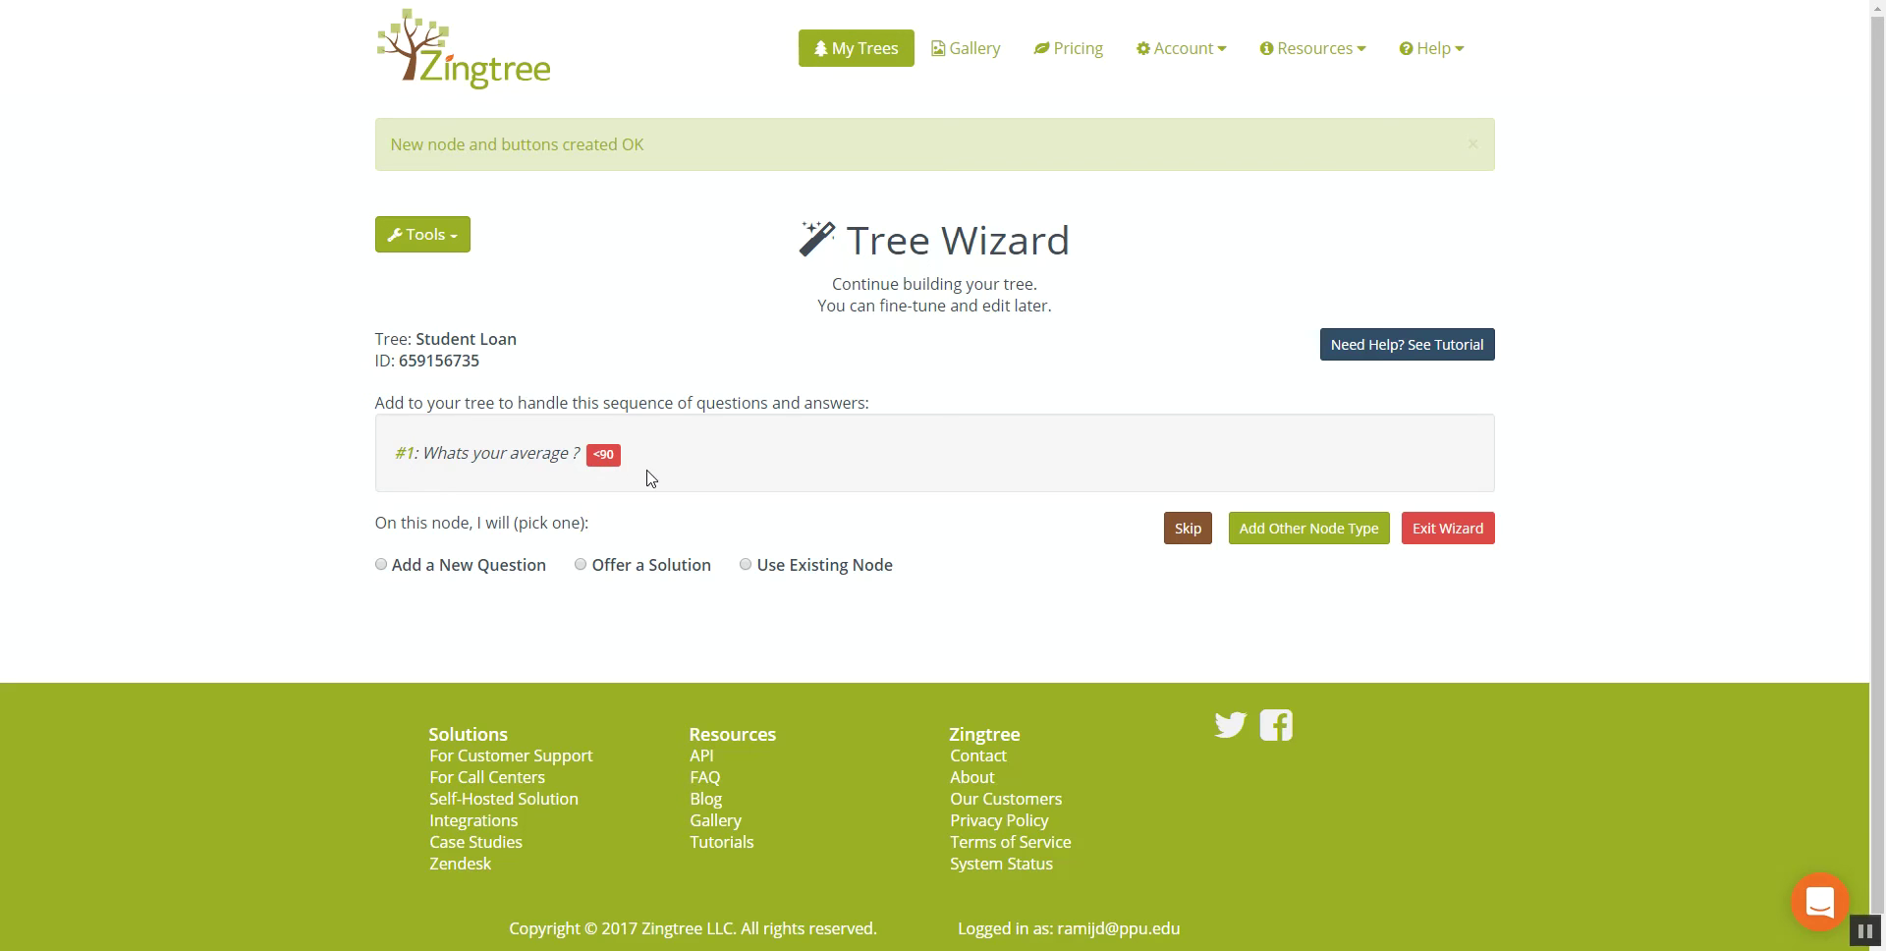
Link the "<90" answer to the existing node "what about your family" and save the link
{"action": "left_click", "coordinate": [746, 566]}
{"action": "scroll", "coordinate": [354, 658], "scroll_direction": "down", "scroll_amount": 1}
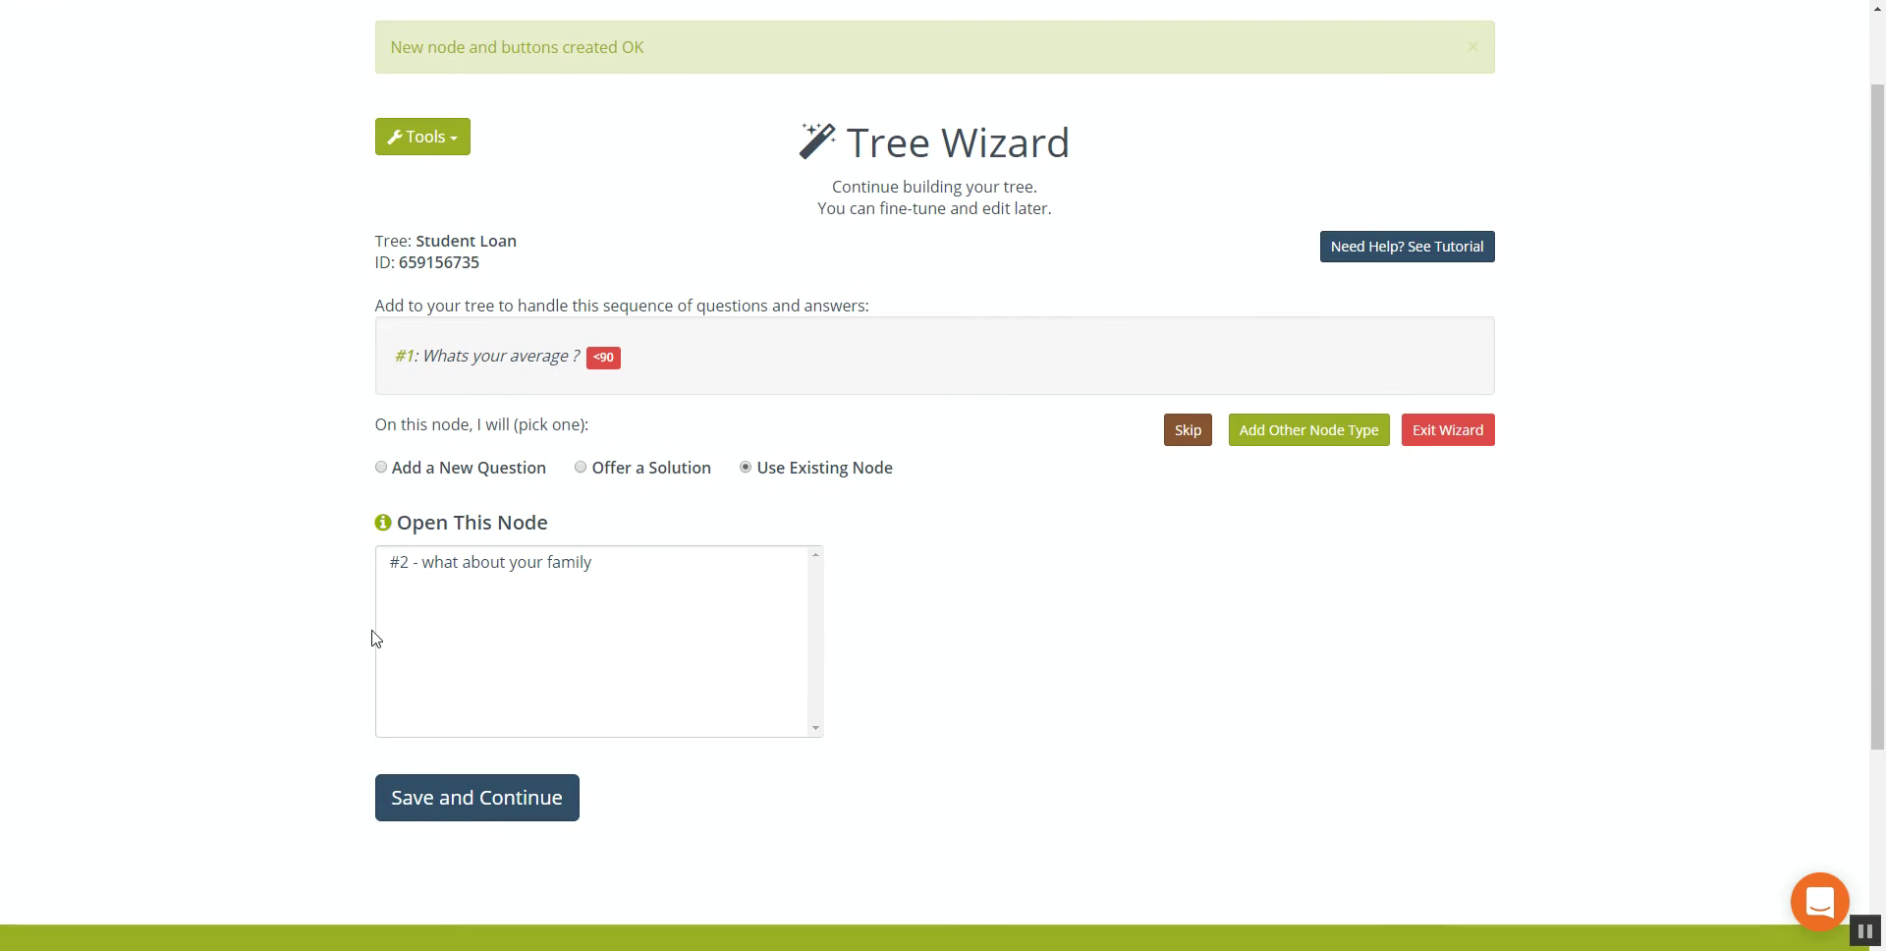
{"action": "left_click", "coordinate": [467, 570]}
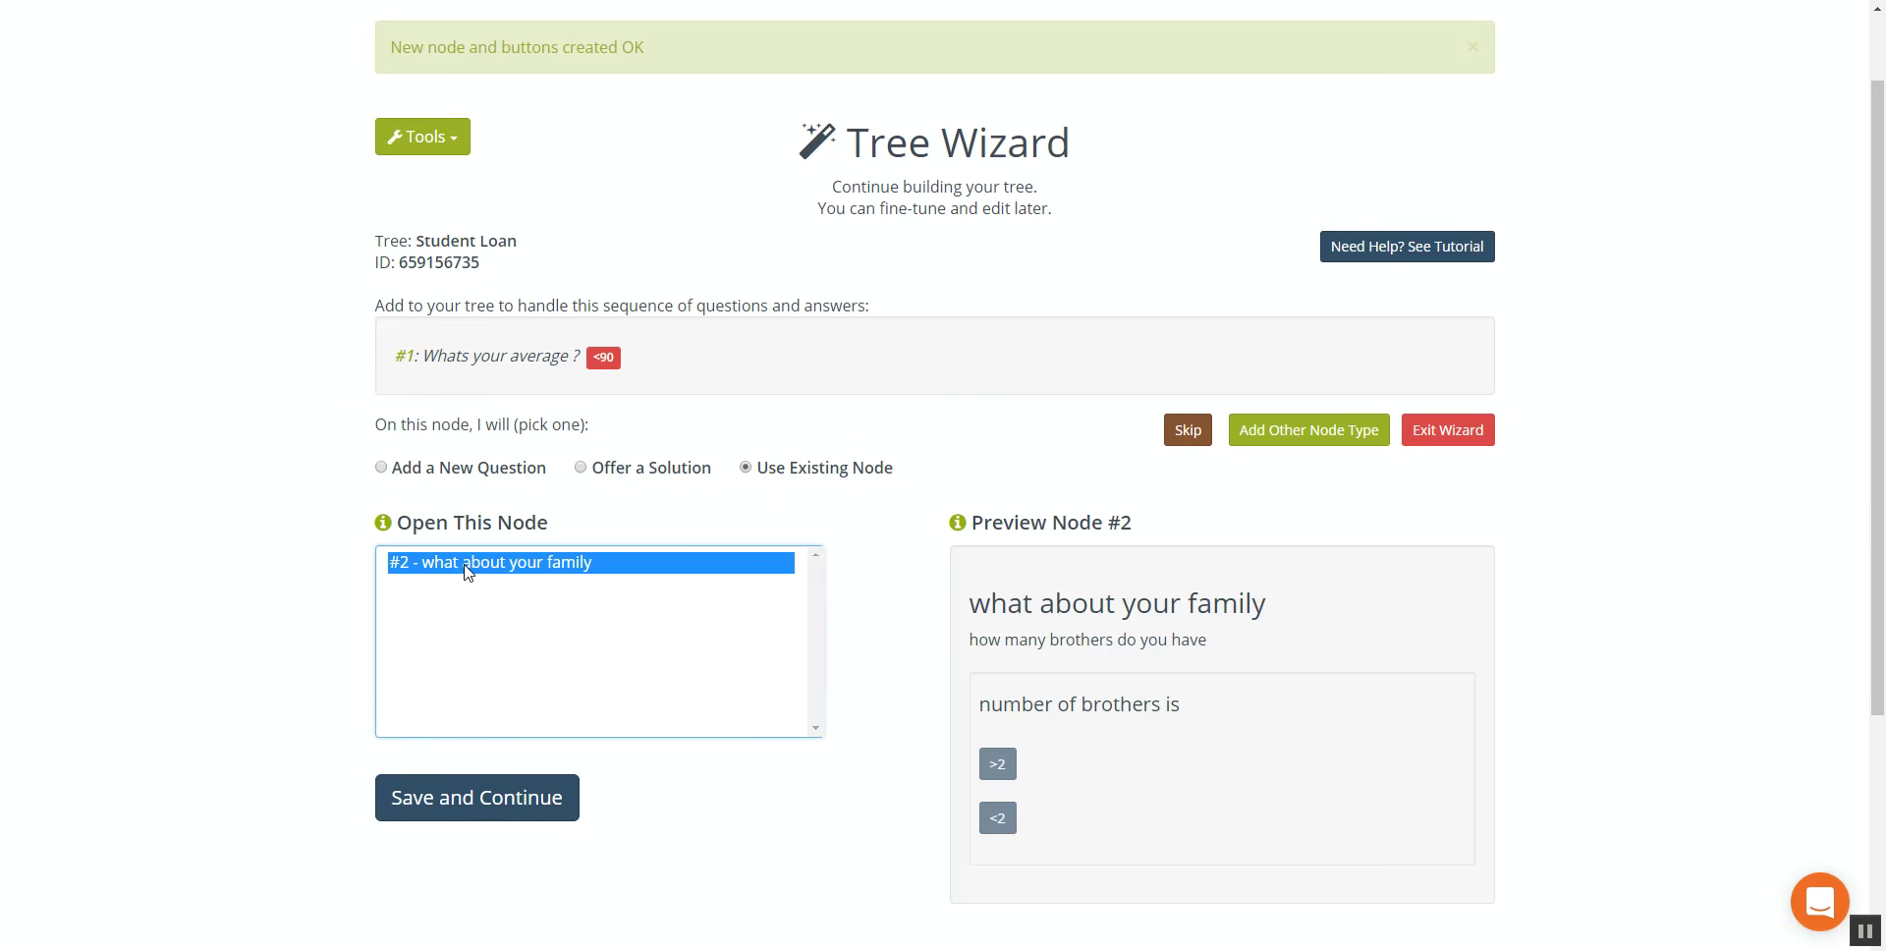
{"action": "left_click", "coordinate": [493, 807]}
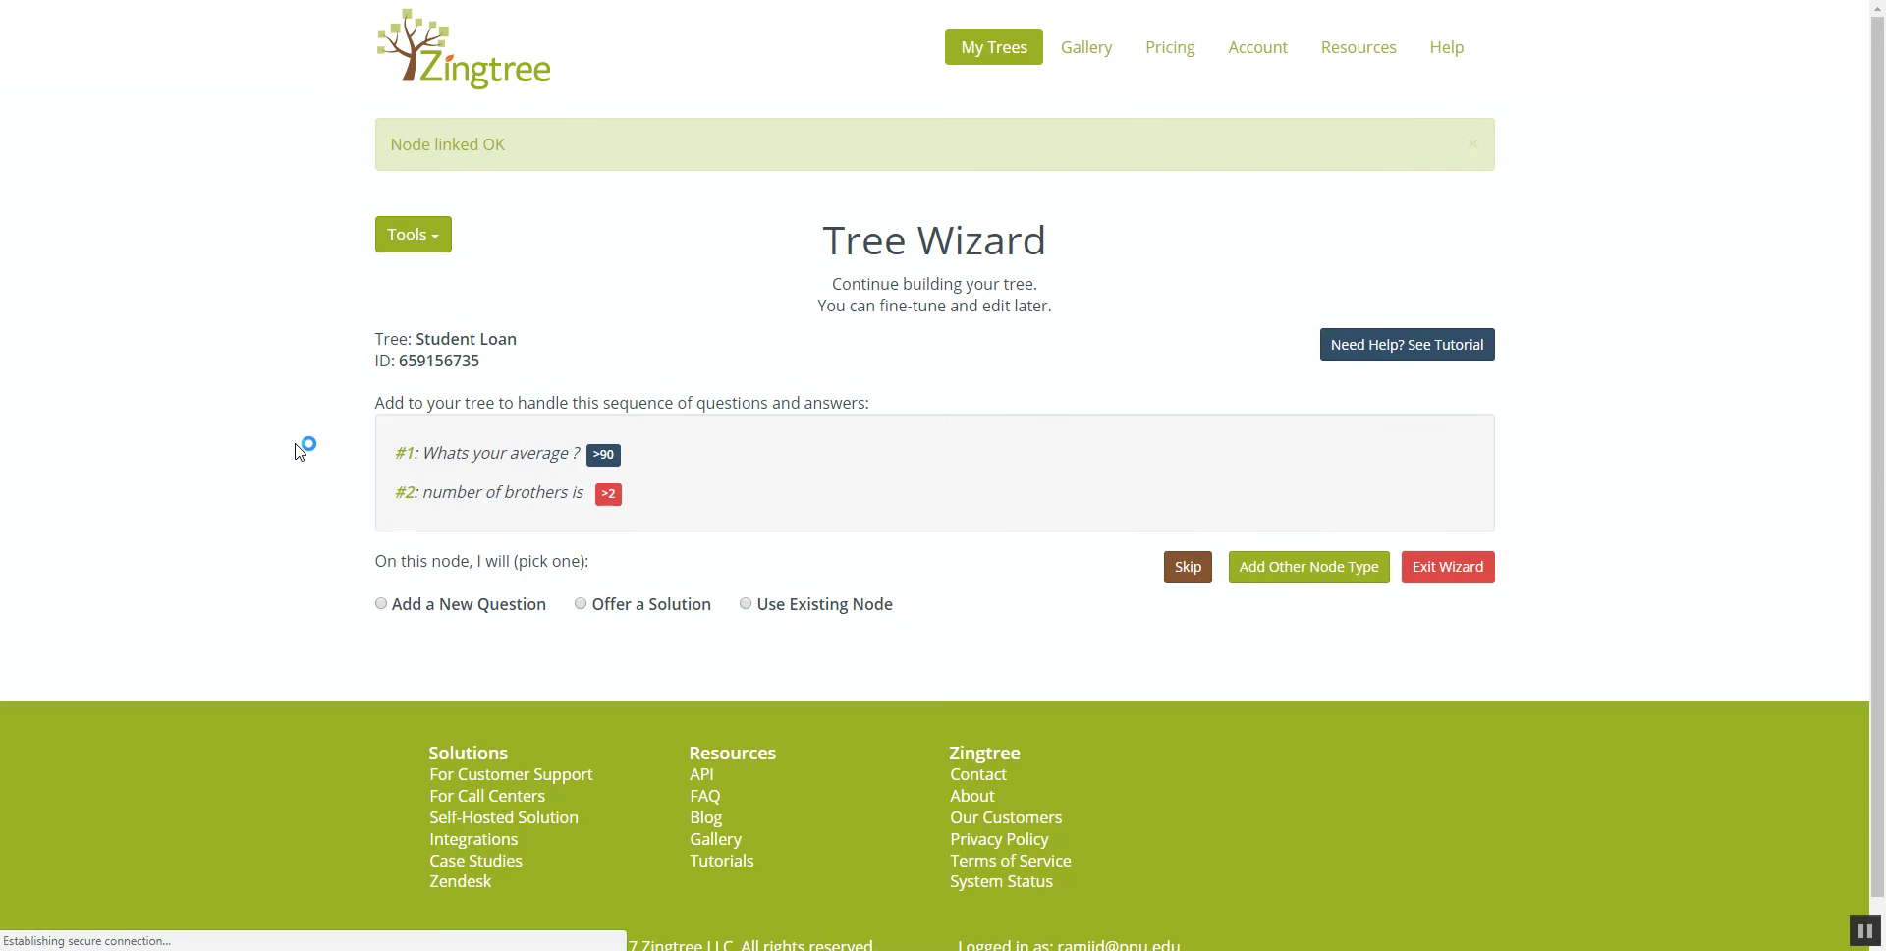
Offer a solution for the ">2" brothers answer and set its page title to "You will Got A Loan"
{"action": "scroll", "coordinate": [303, 447], "scroll_direction": "down", "scroll_amount": 1}
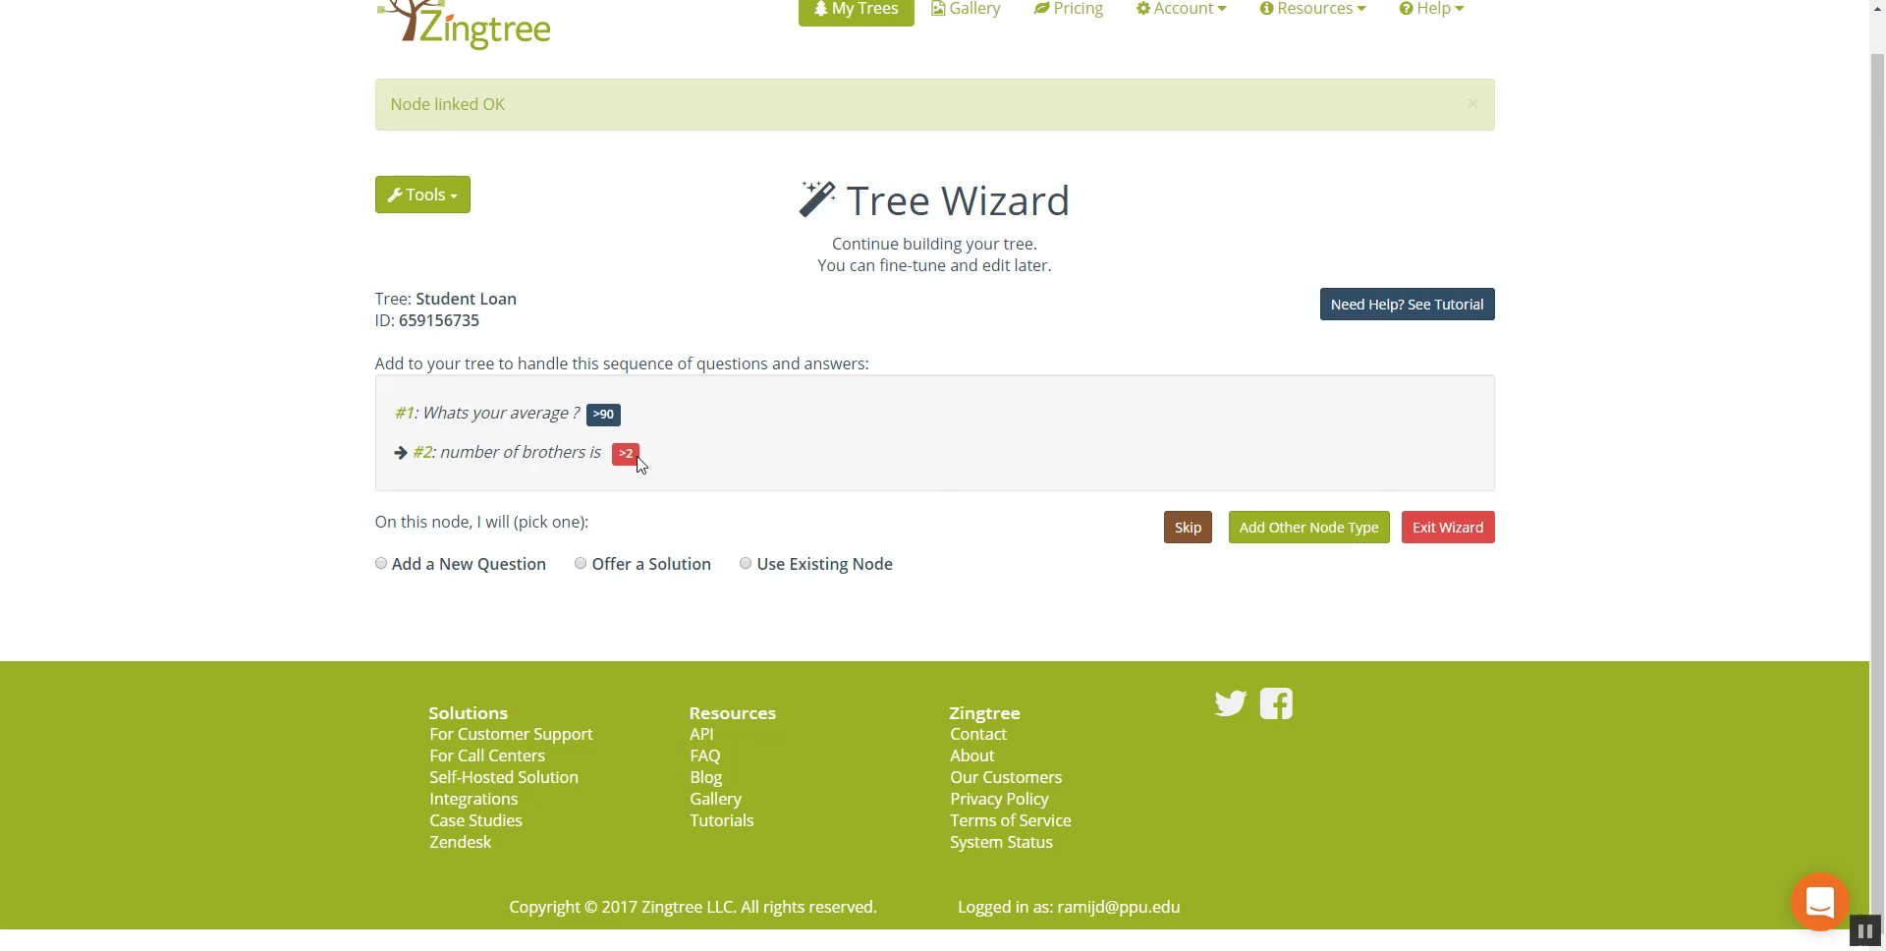
{"action": "left_click", "coordinate": [581, 564]}
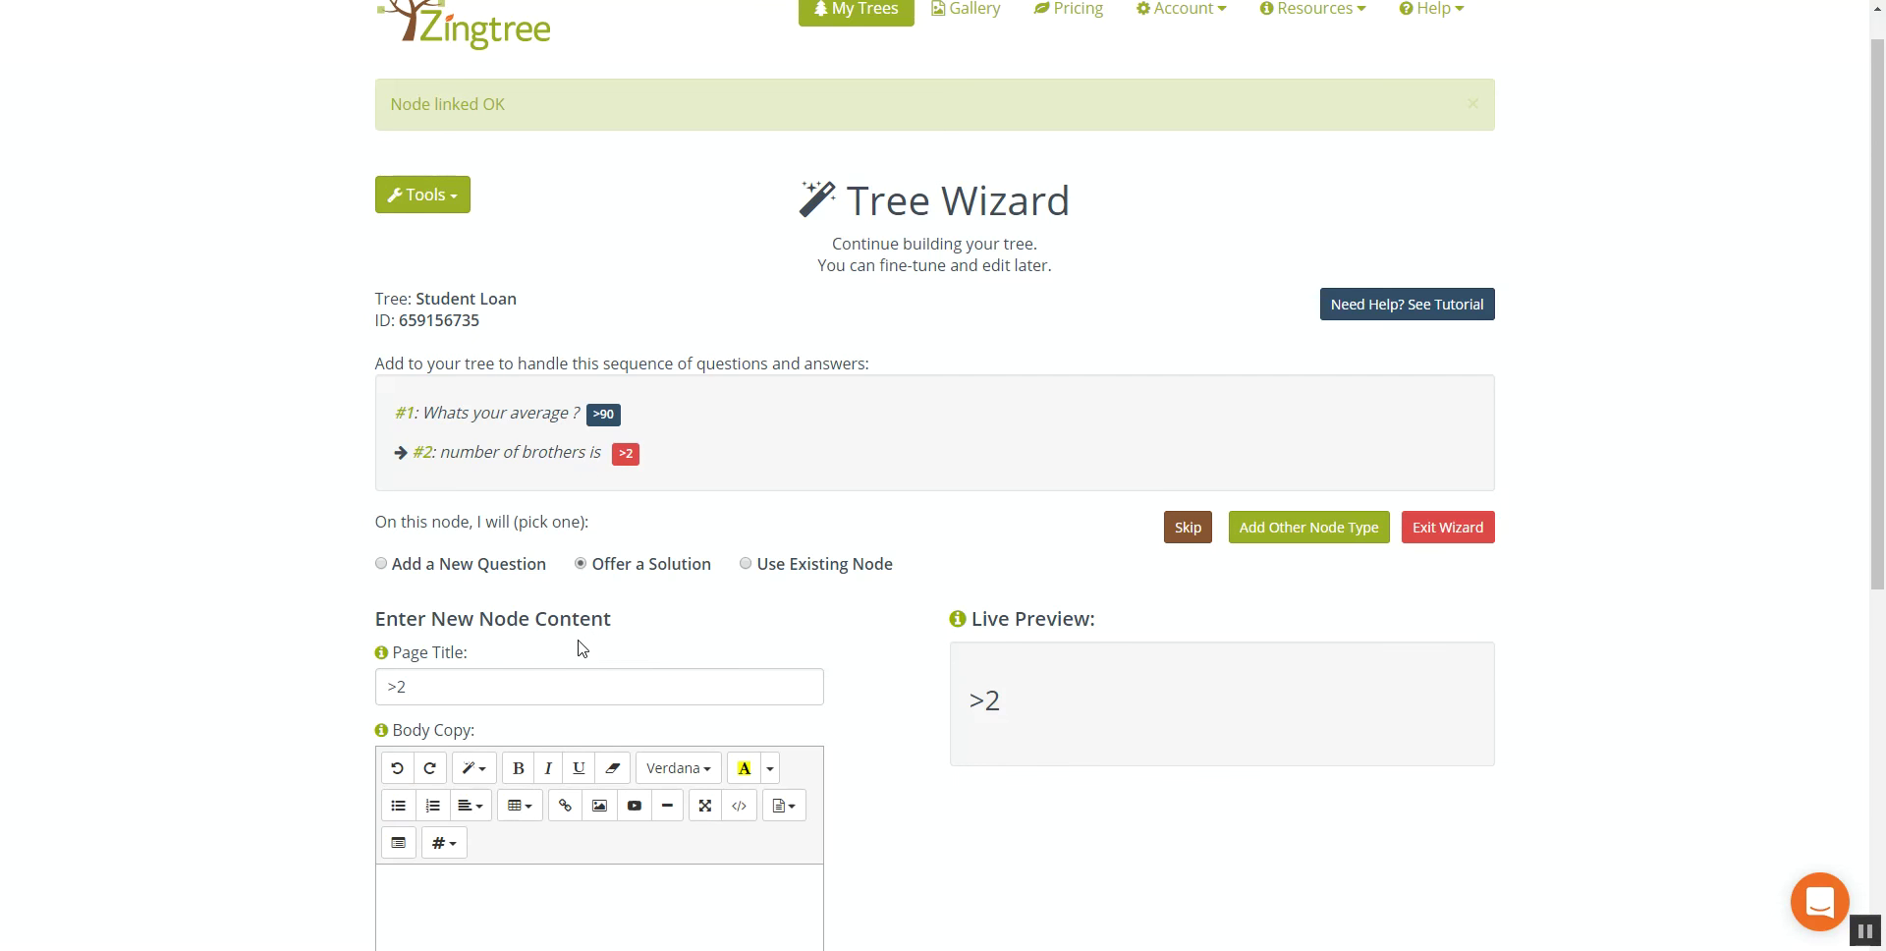
{"action": "scroll", "coordinate": [585, 648], "scroll_direction": "down", "scroll_amount": 1}
{"action": "scroll", "coordinate": [586, 649], "scroll_direction": "down", "scroll_amount": 2}
{"action": "left_click_drag", "start_coordinate": [408, 491], "coordinate": [365, 508]}
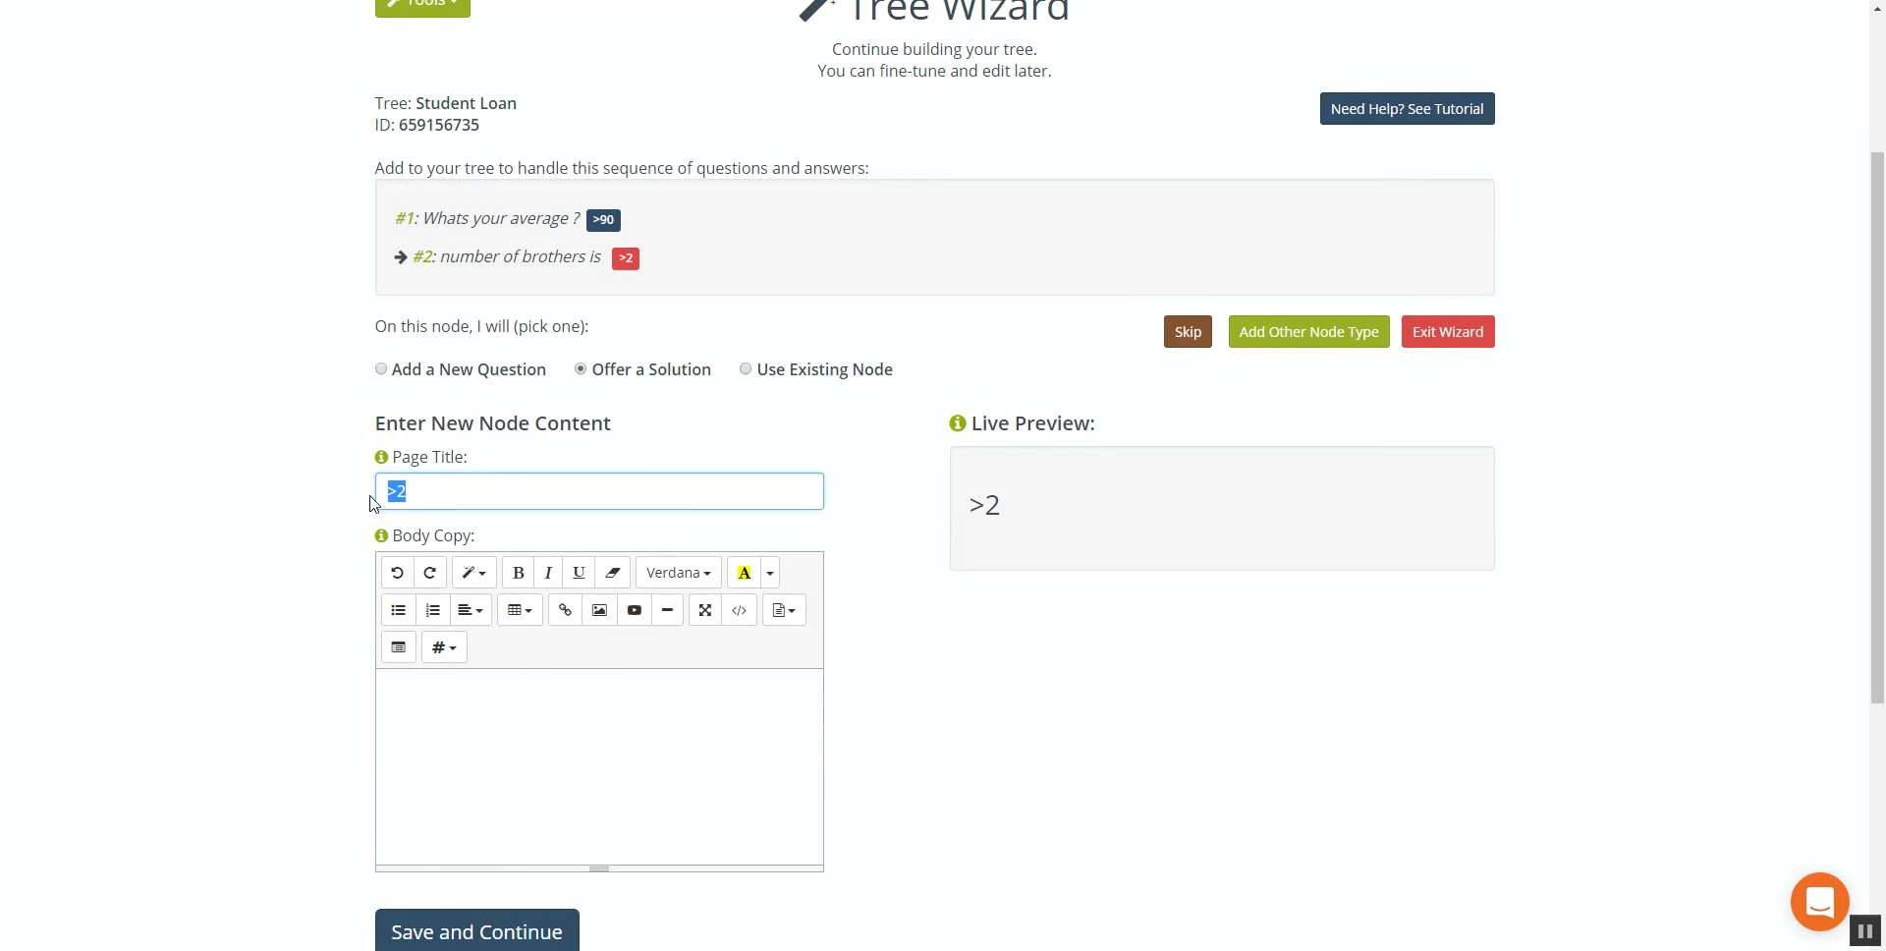
{"action": "scroll", "coordinate": [265, 525], "scroll_direction": "down", "scroll_amount": 1}
{"action": "scroll", "coordinate": [253, 512], "scroll_direction": "up", "scroll_amount": 1}
{"action": "type", "text": "You"}
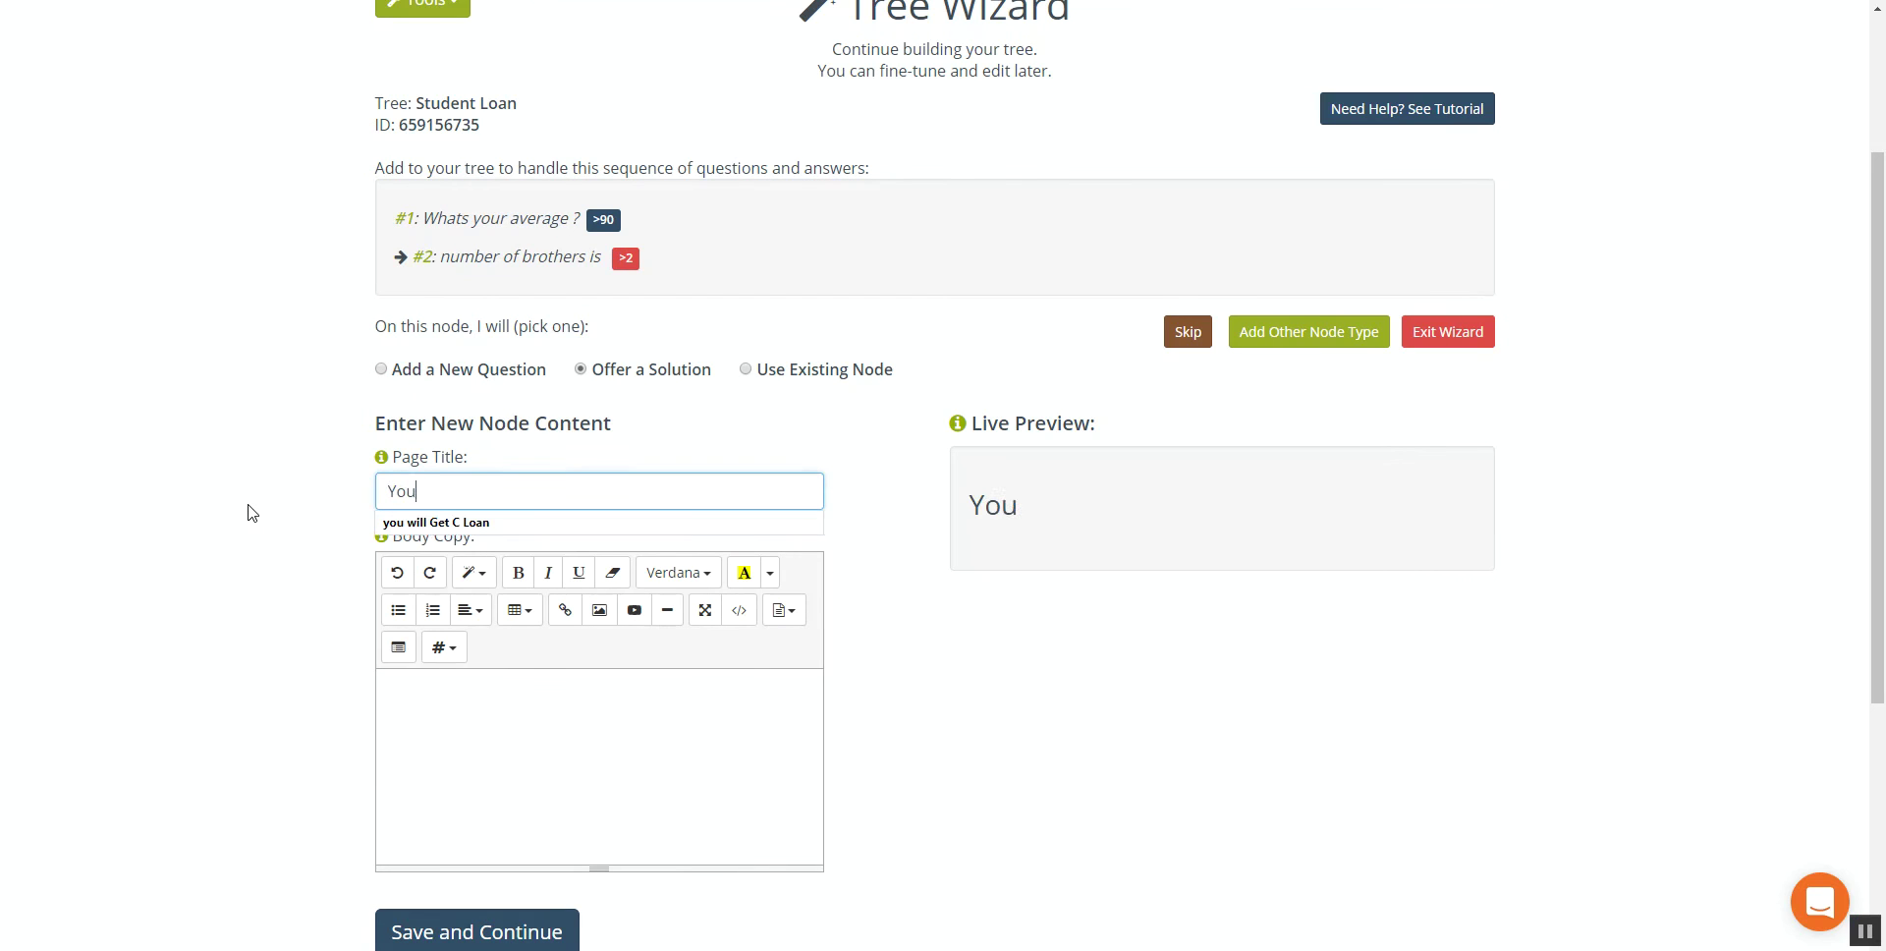
{"action": "type", "text": " will Go"}
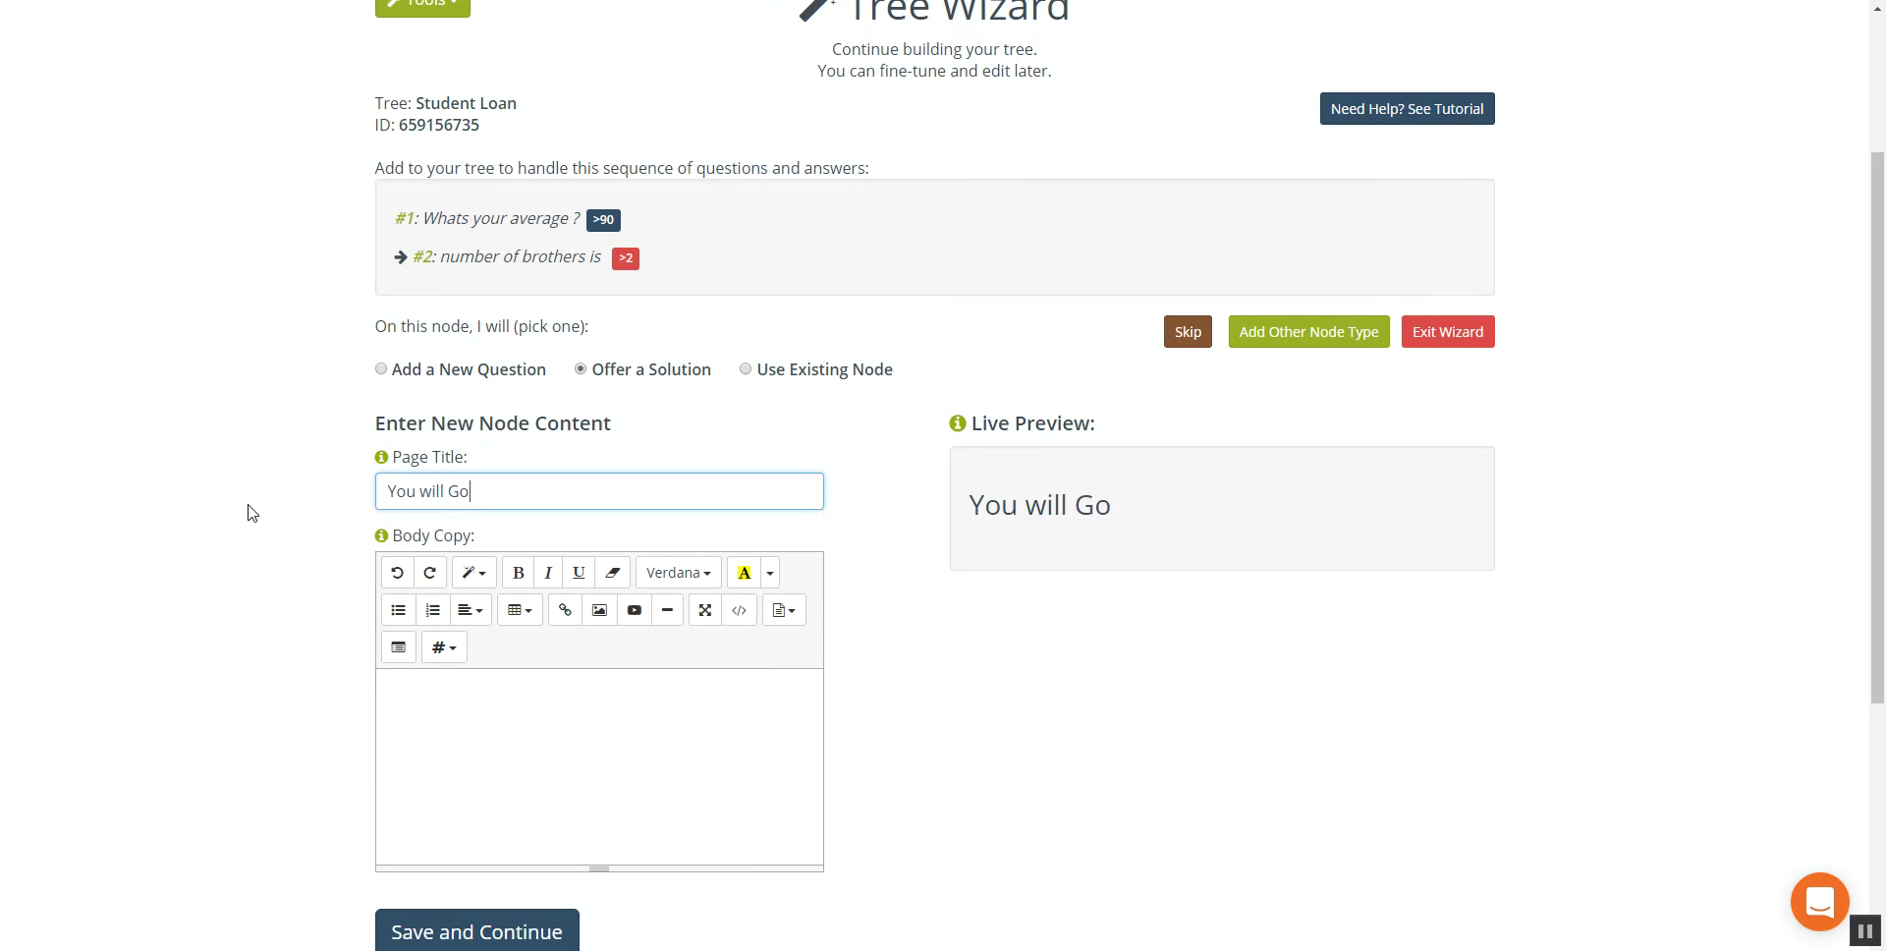
{"action": "type", "text": "t C Loan"}
{"action": "double_click", "coordinate": [481, 503]}
{"action": "type", "text": "A"}
Begin the solution's body copy with "Loan A is about 90% of your overall tution"
{"action": "left_click", "coordinate": [473, 706]}
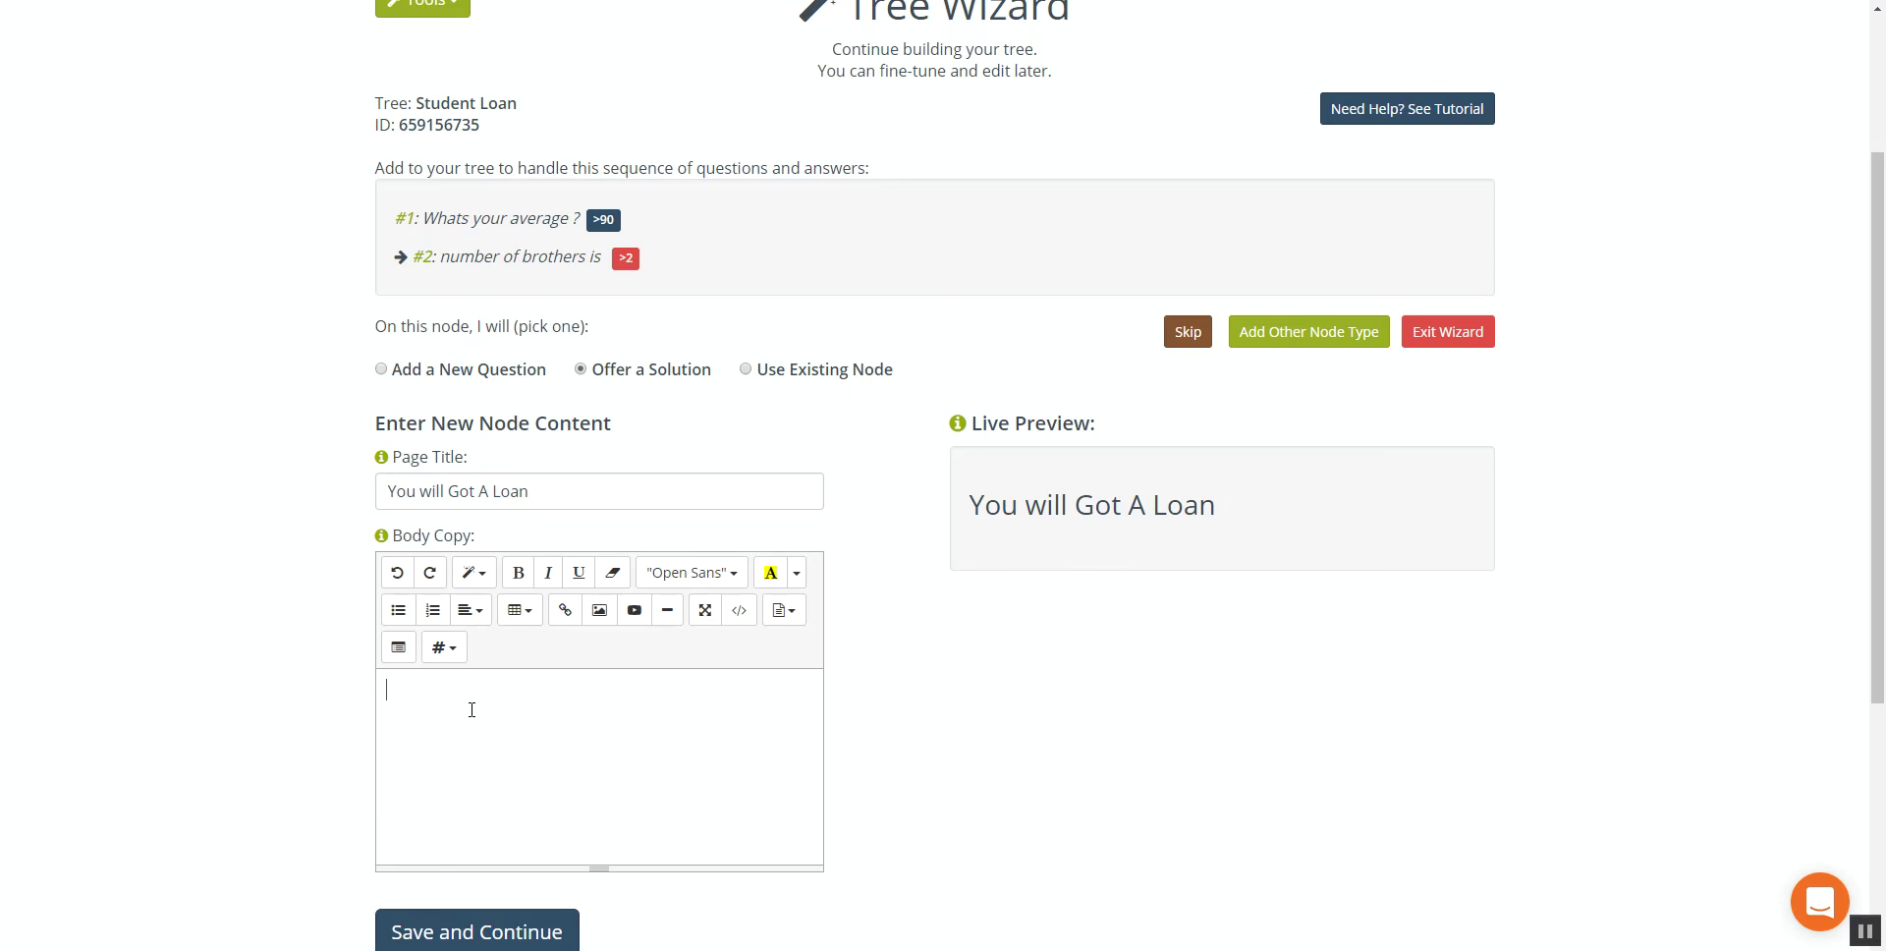
{"action": "scroll", "coordinate": [464, 704], "scroll_direction": "down", "scroll_amount": 2}
{"action": "scroll", "coordinate": [477, 628], "scroll_direction": "up", "scroll_amount": 1}
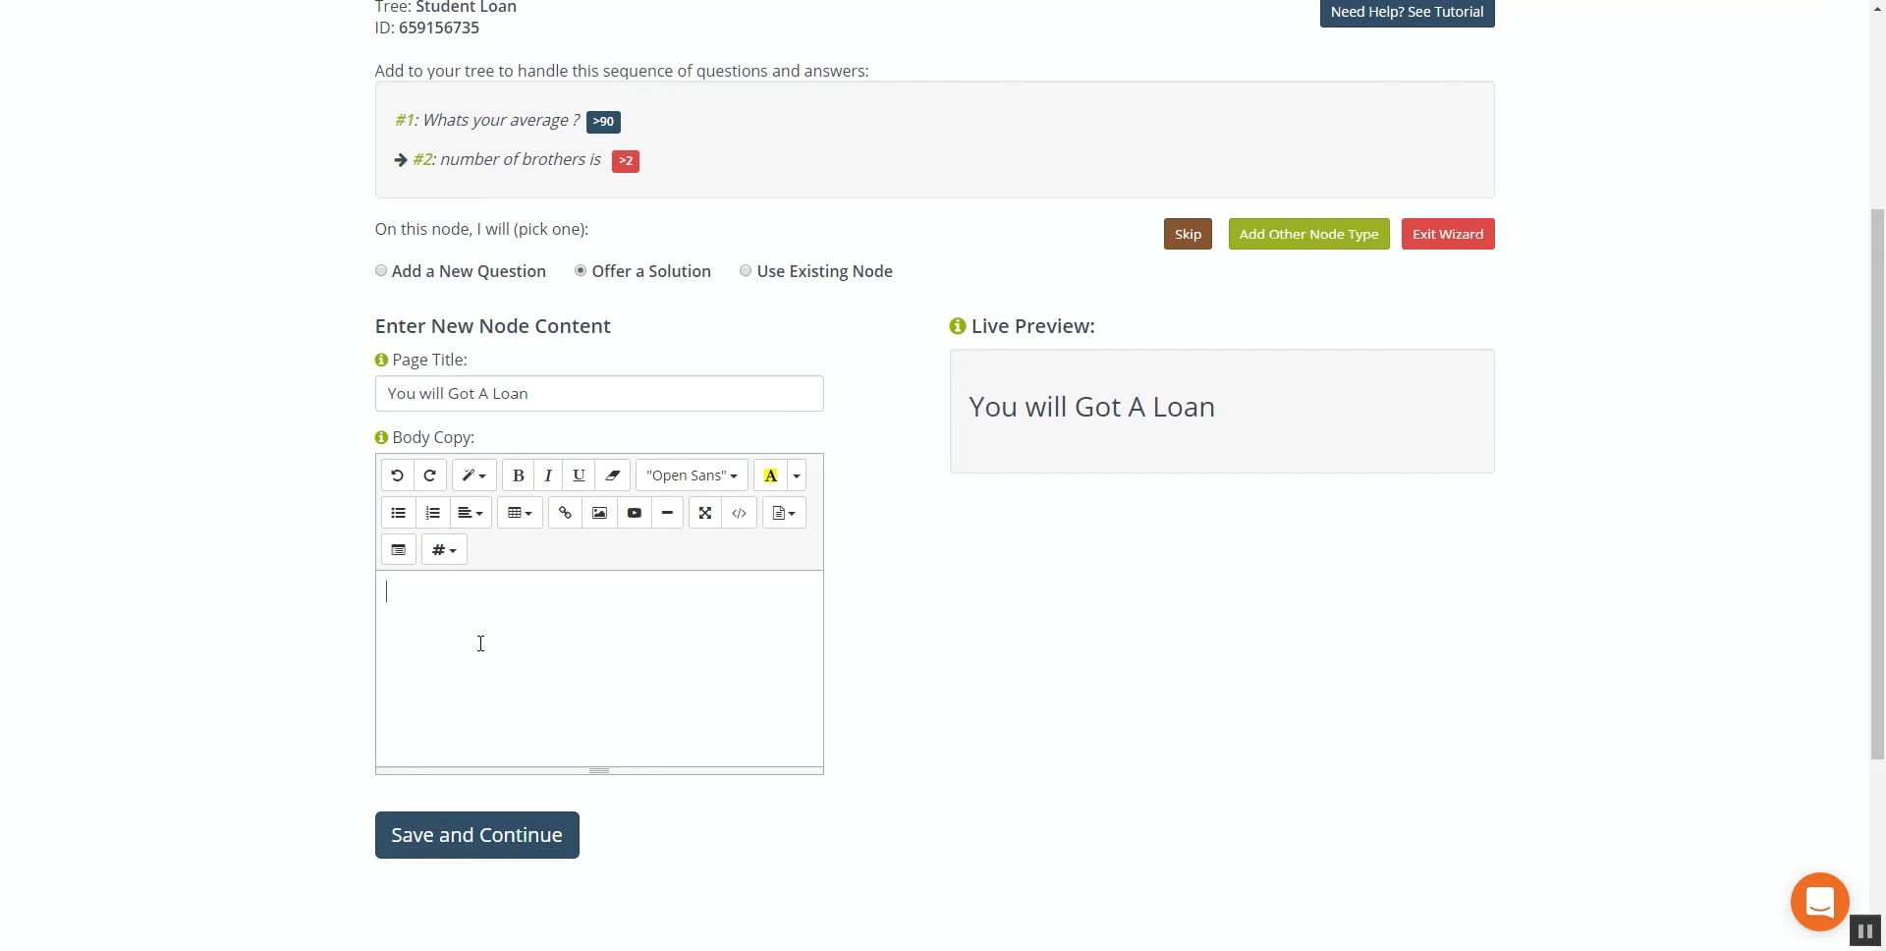
{"action": "type", "text": "L"}
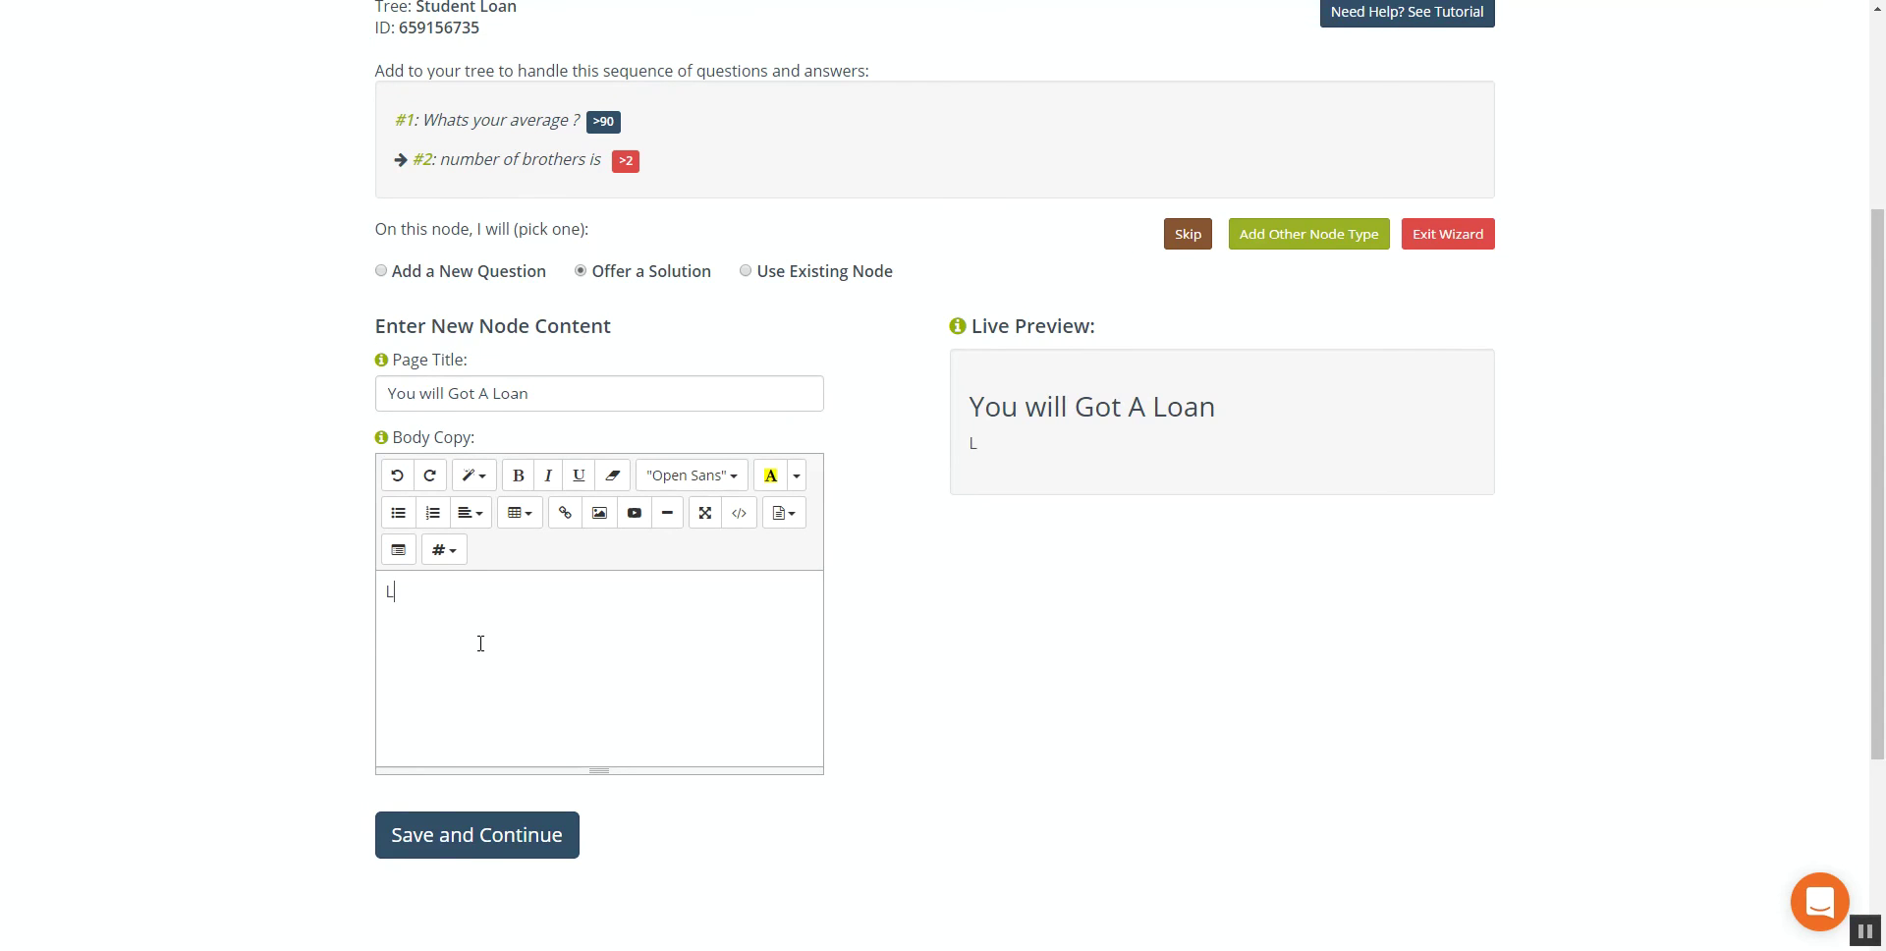
{"action": "type", "text": "oan A is about 90% of your"}
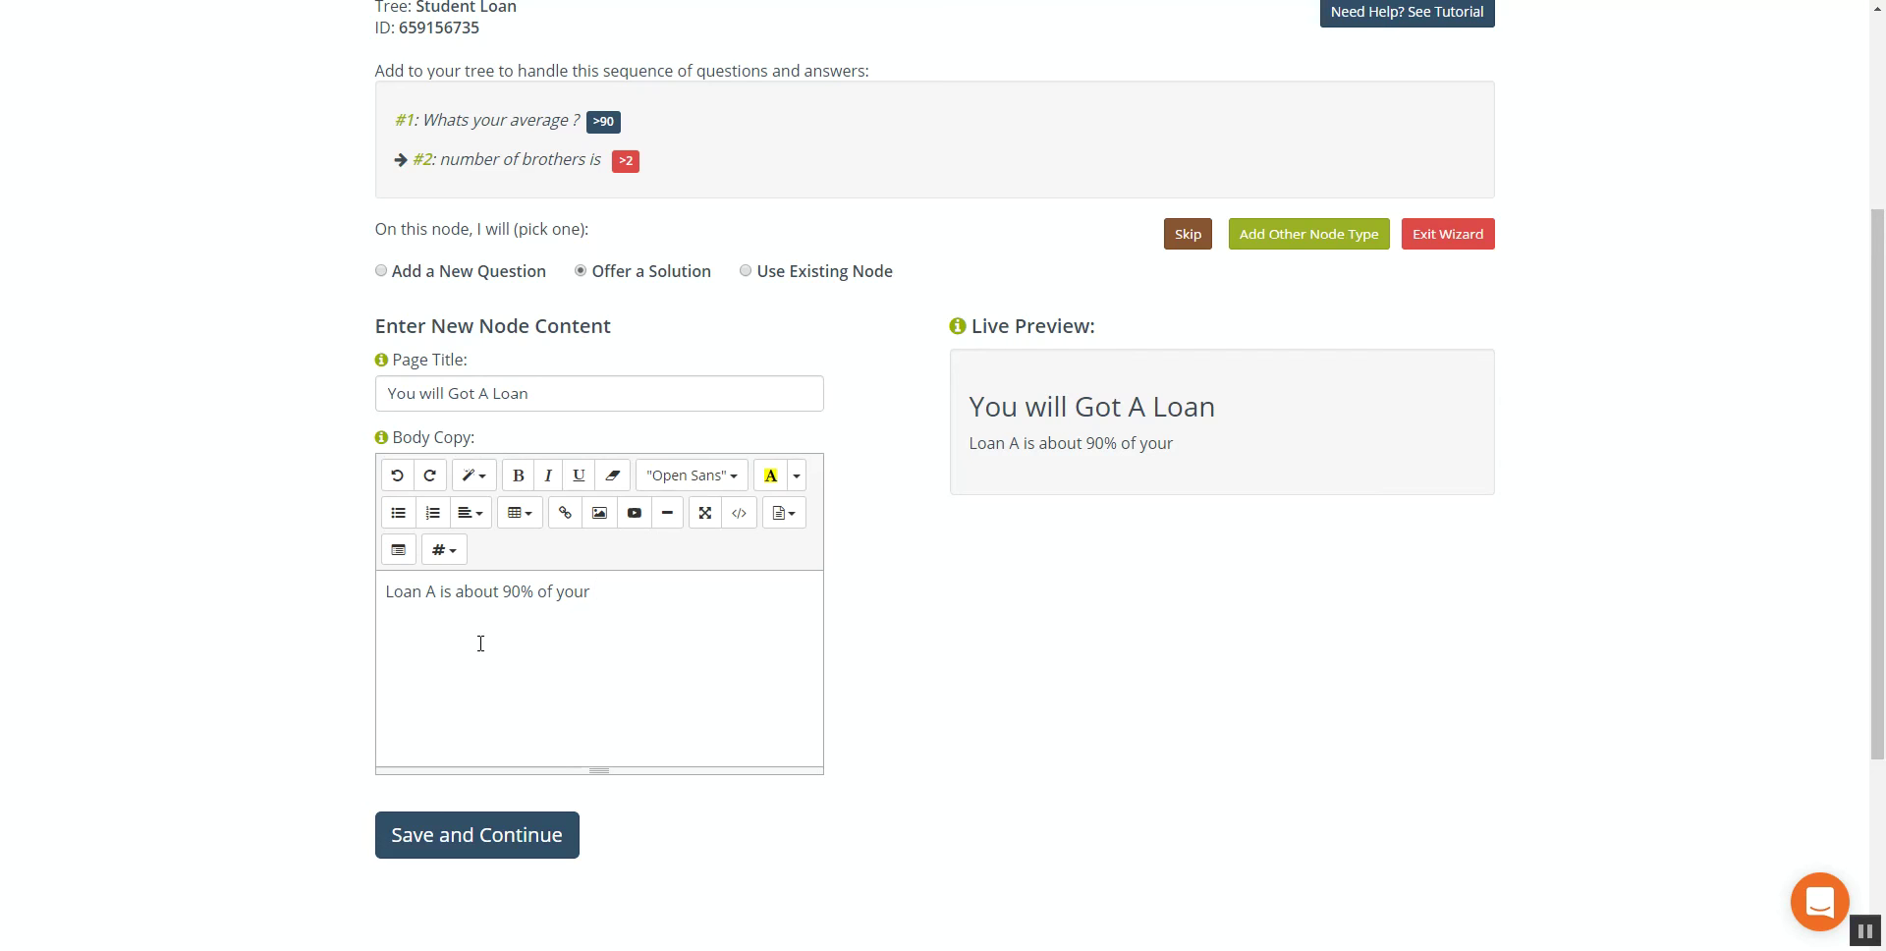
{"action": "type", "text": "overall t"}
{"action": "type", "text": "ution "}
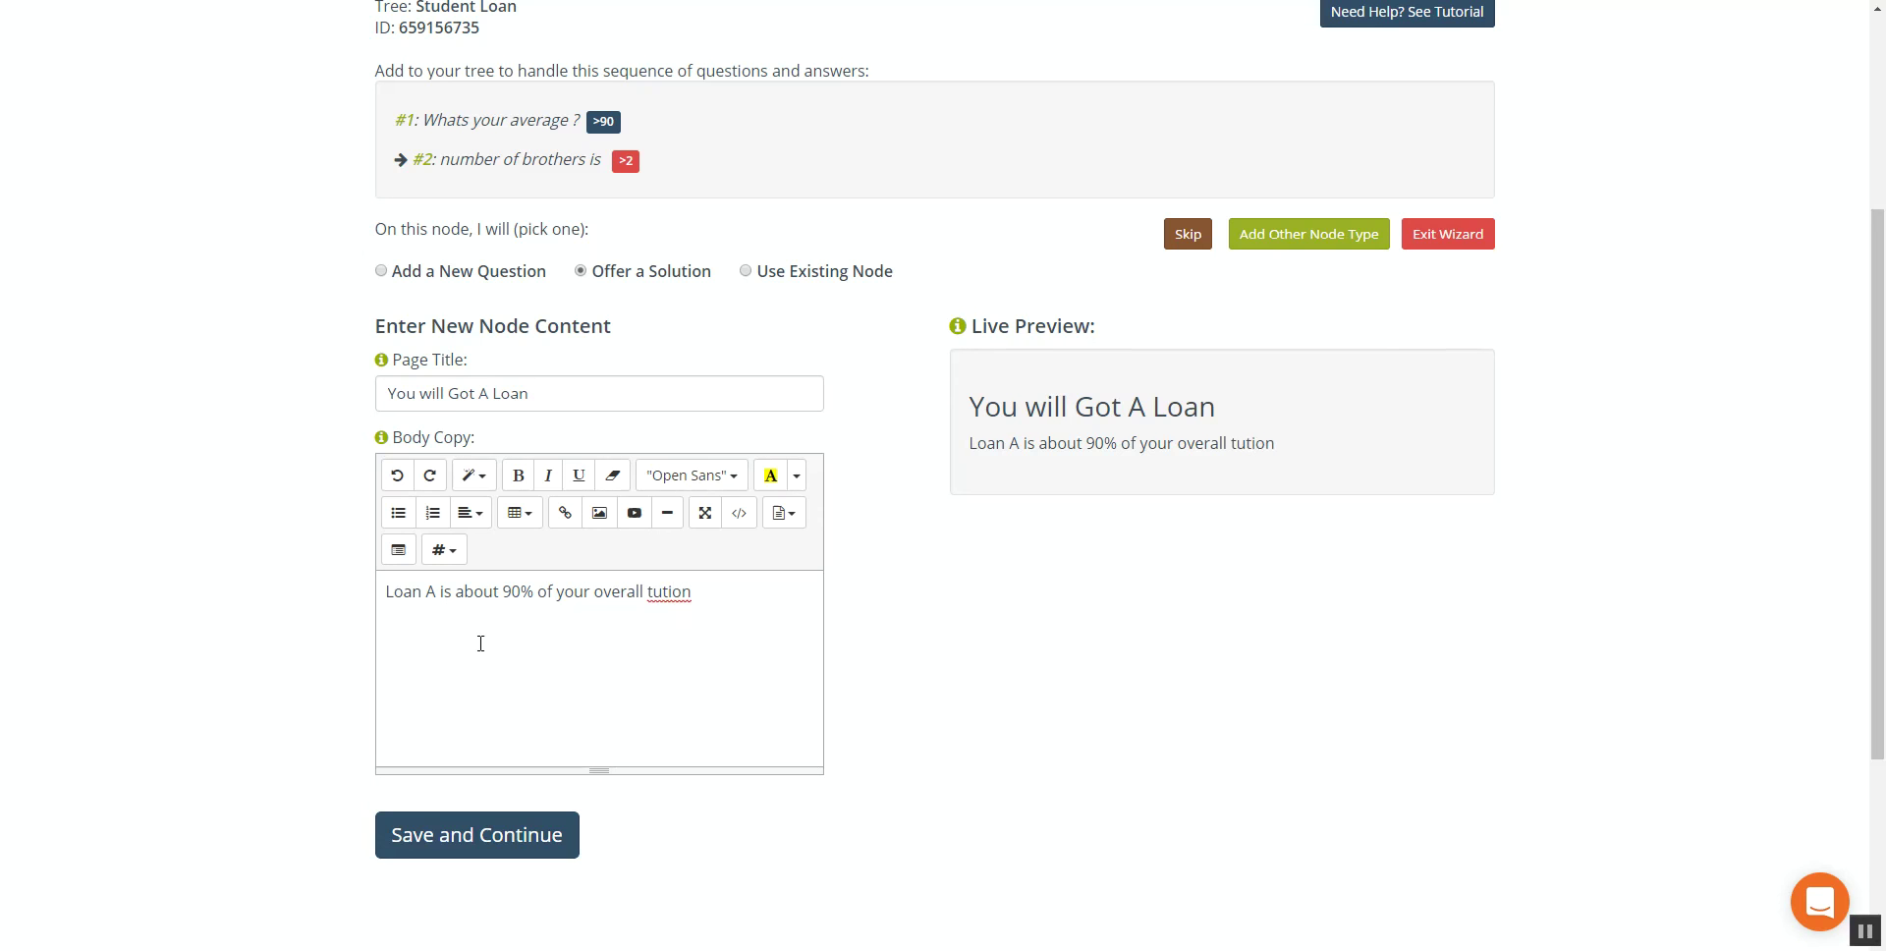
Continue the body copy with ", example if your tution is 700$ , you should now pay 700*90% ." and save the node
{"action": "type", "text": ", example if your tution is "}
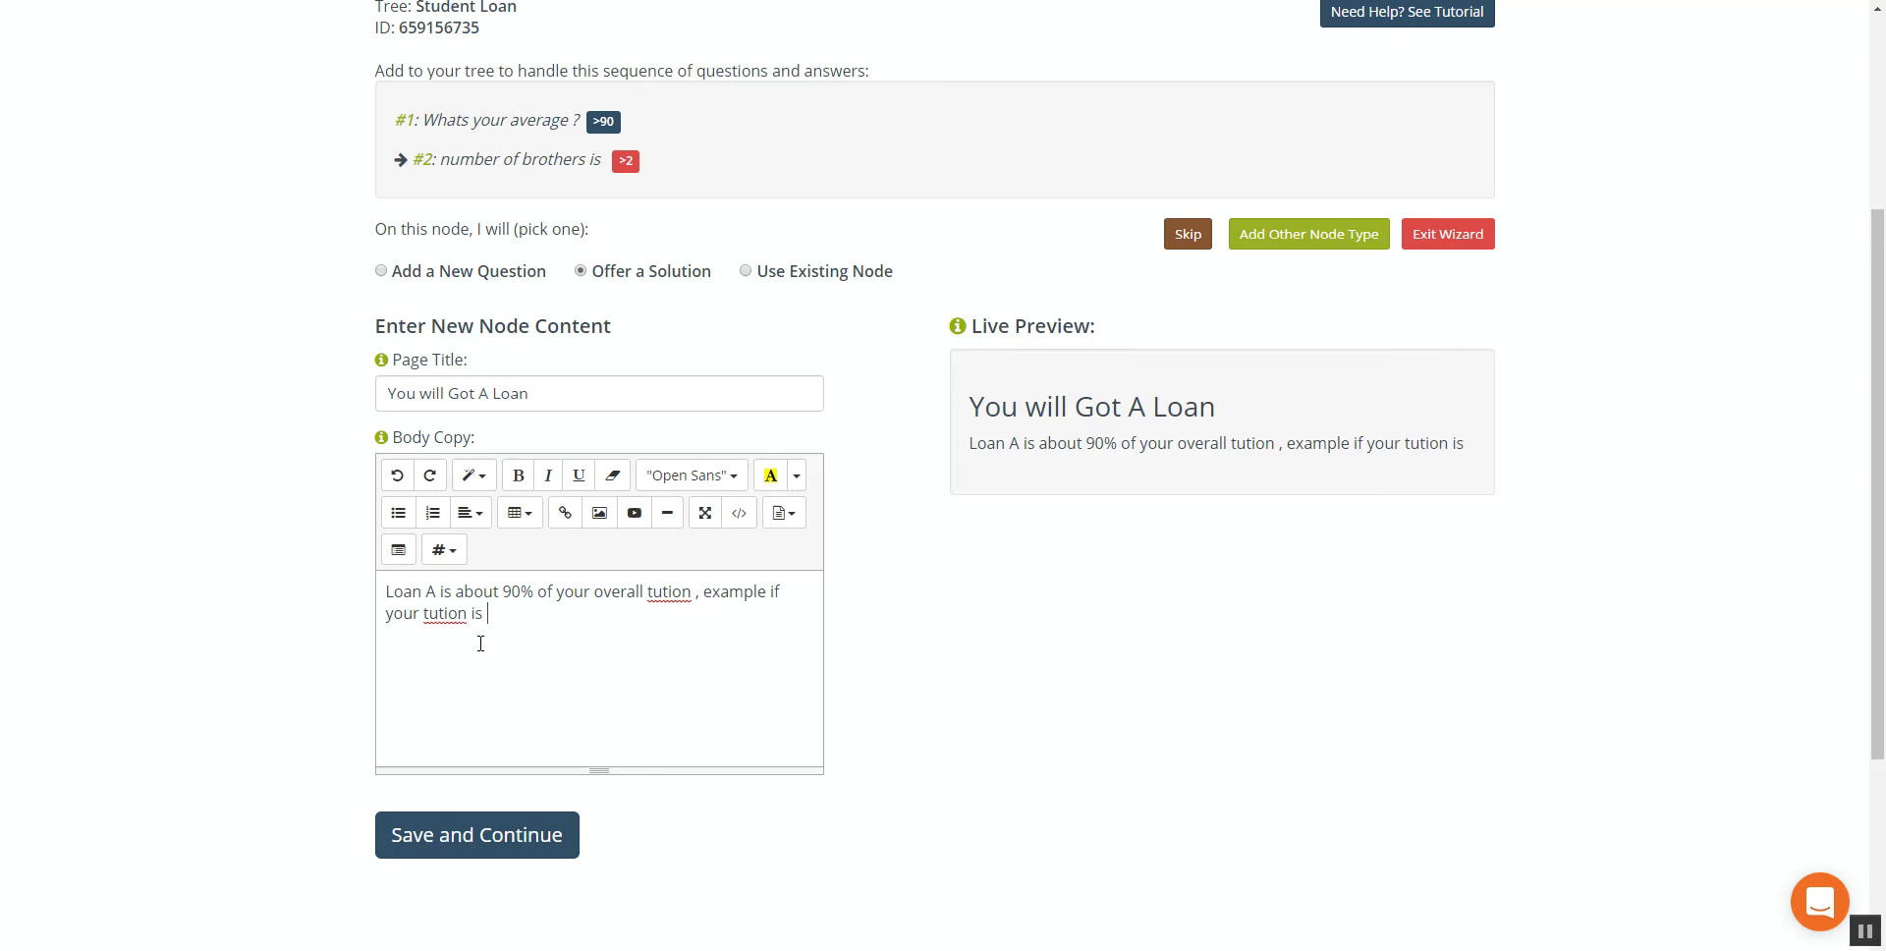
{"action": "type", "text": "700"}
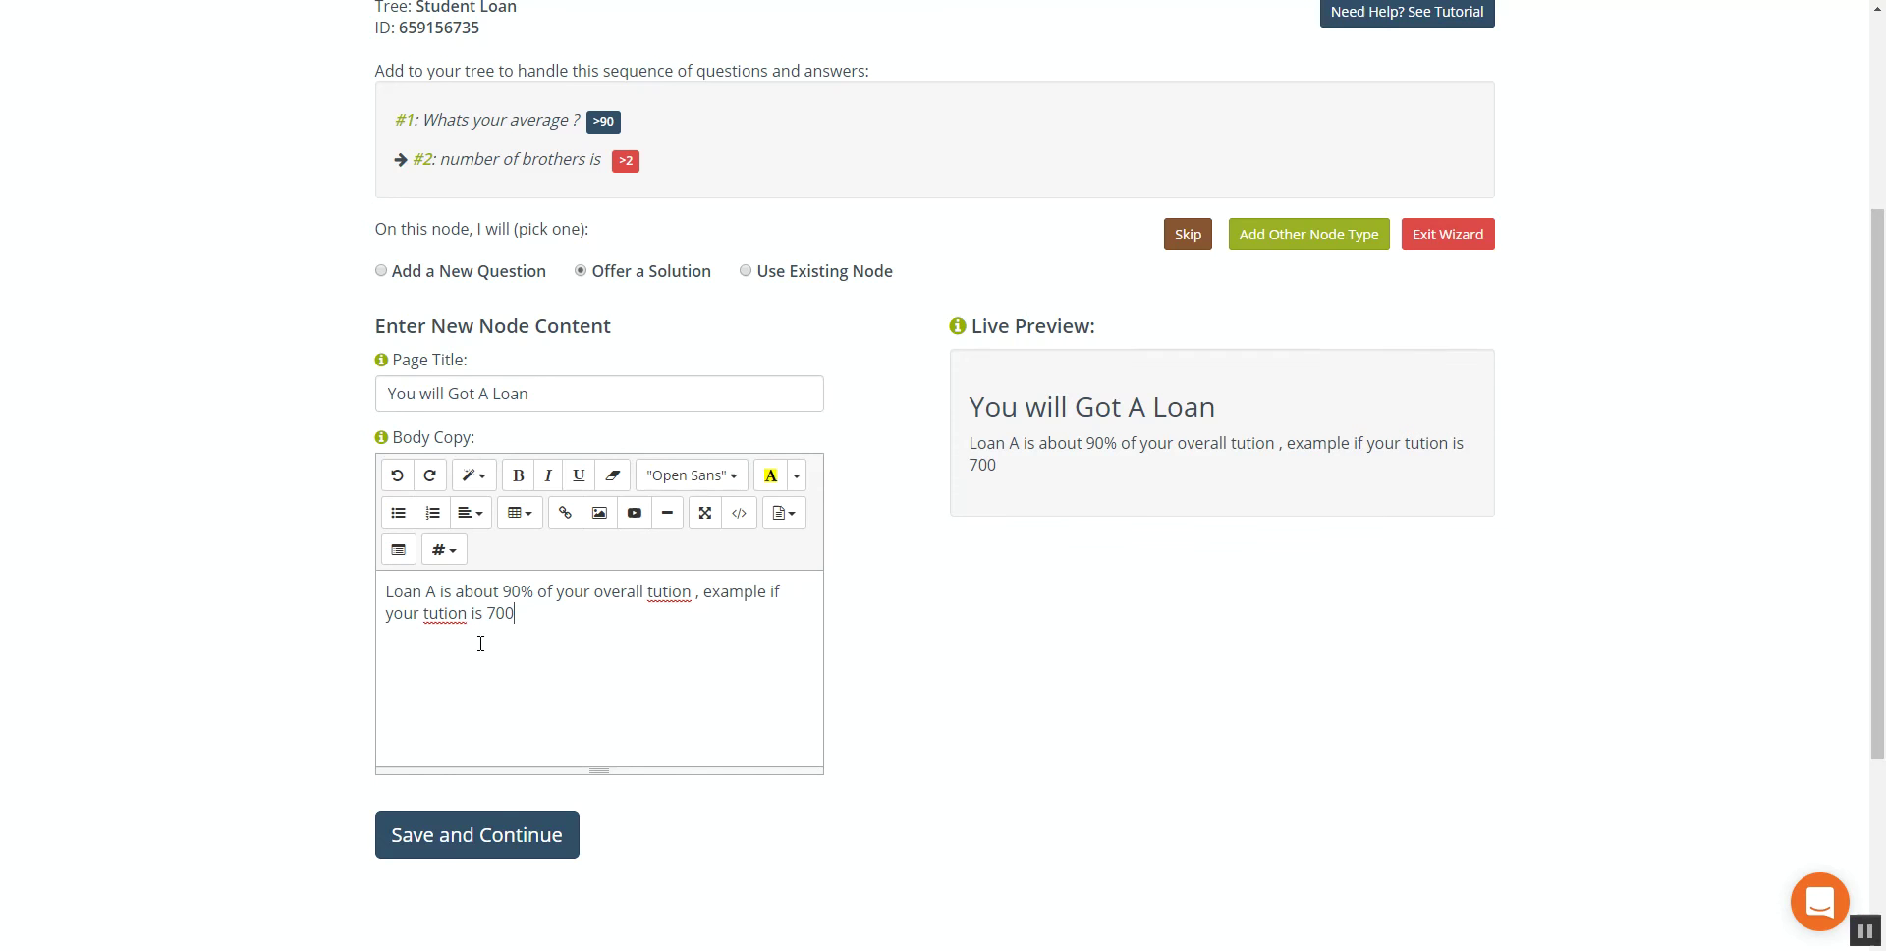
{"action": "type", "text": "$ , you should now "}
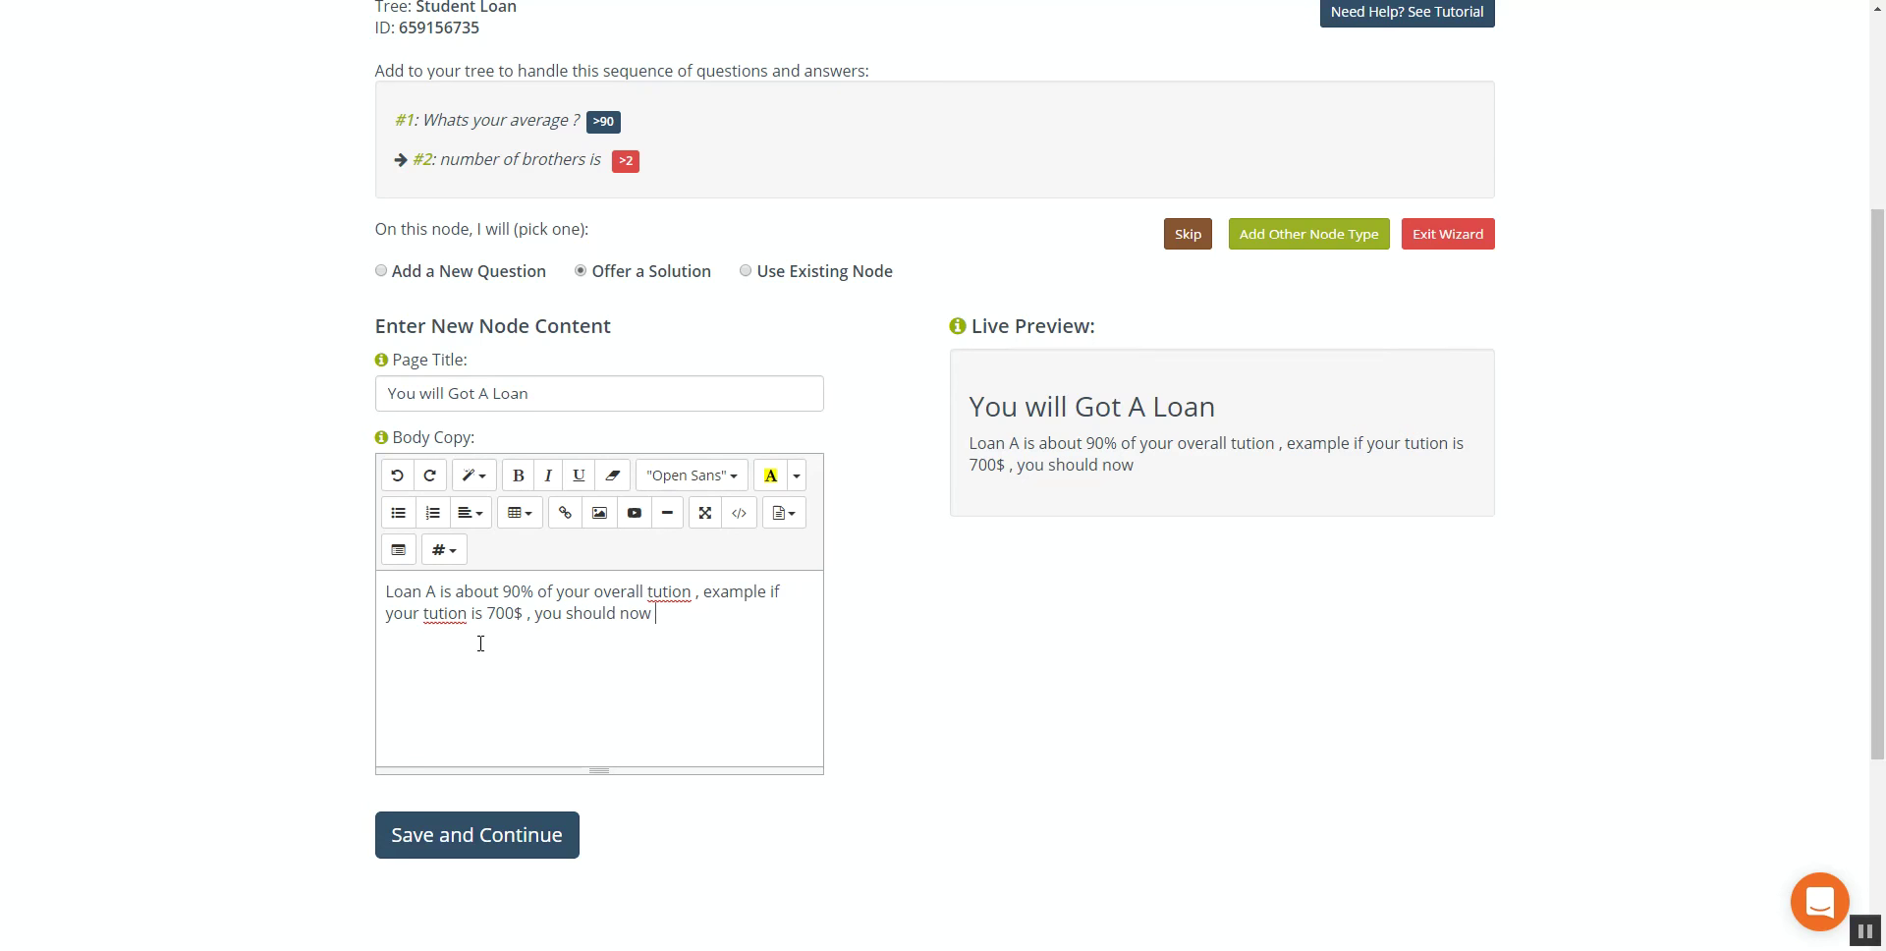
{"action": "type", "text": "pay 700*90"}
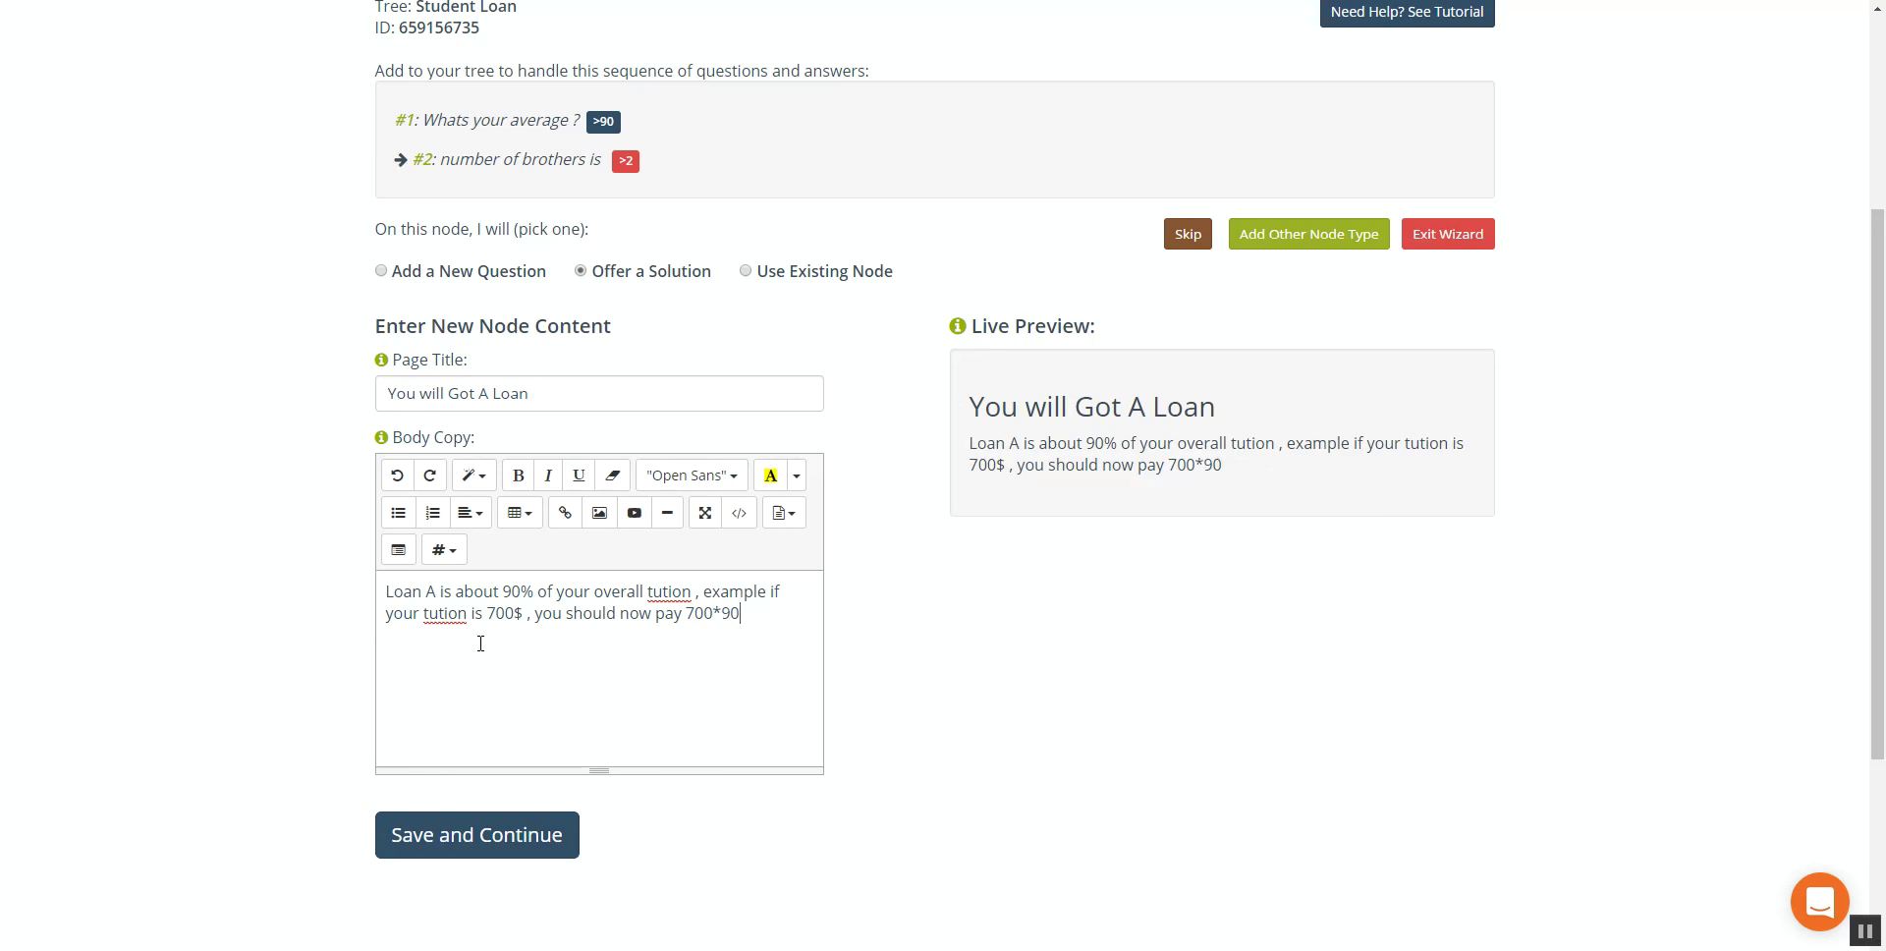
{"action": "type", "text": "% ."}
{"action": "left_click", "coordinate": [471, 847]}
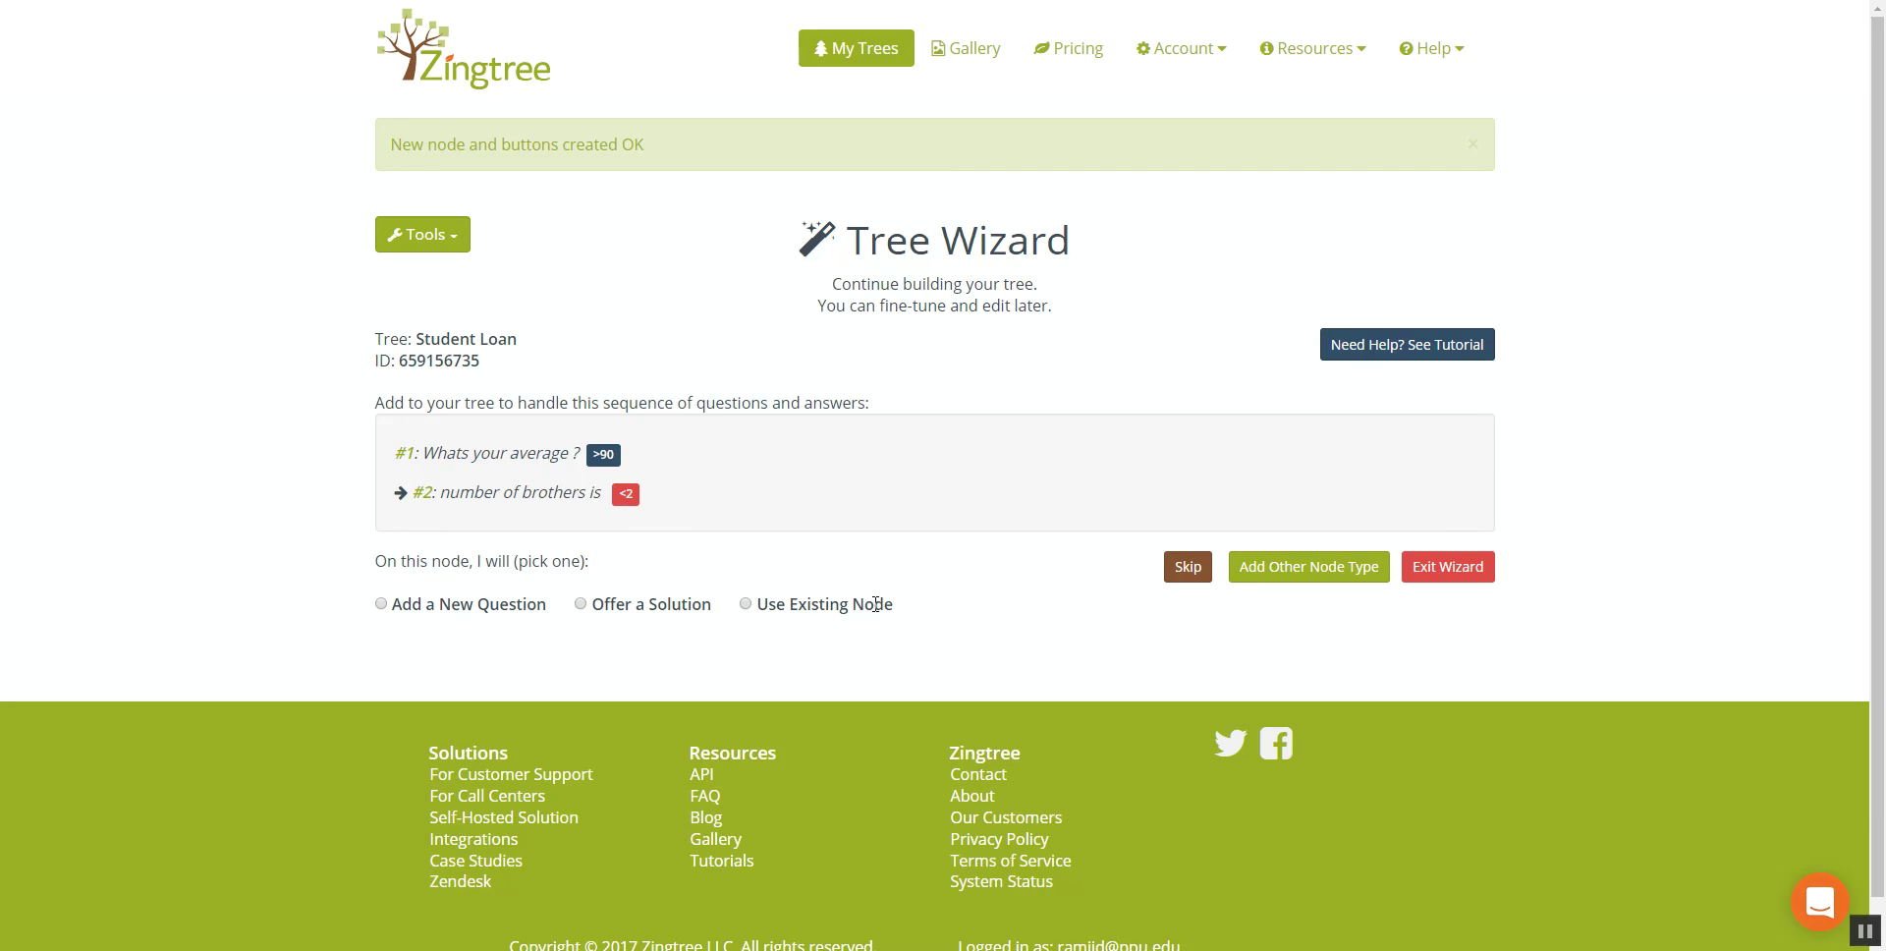
Offer a solution for the "<2" brothers answer and set its page title to "you will get B loan"
{"action": "left_click", "coordinate": [745, 604]}
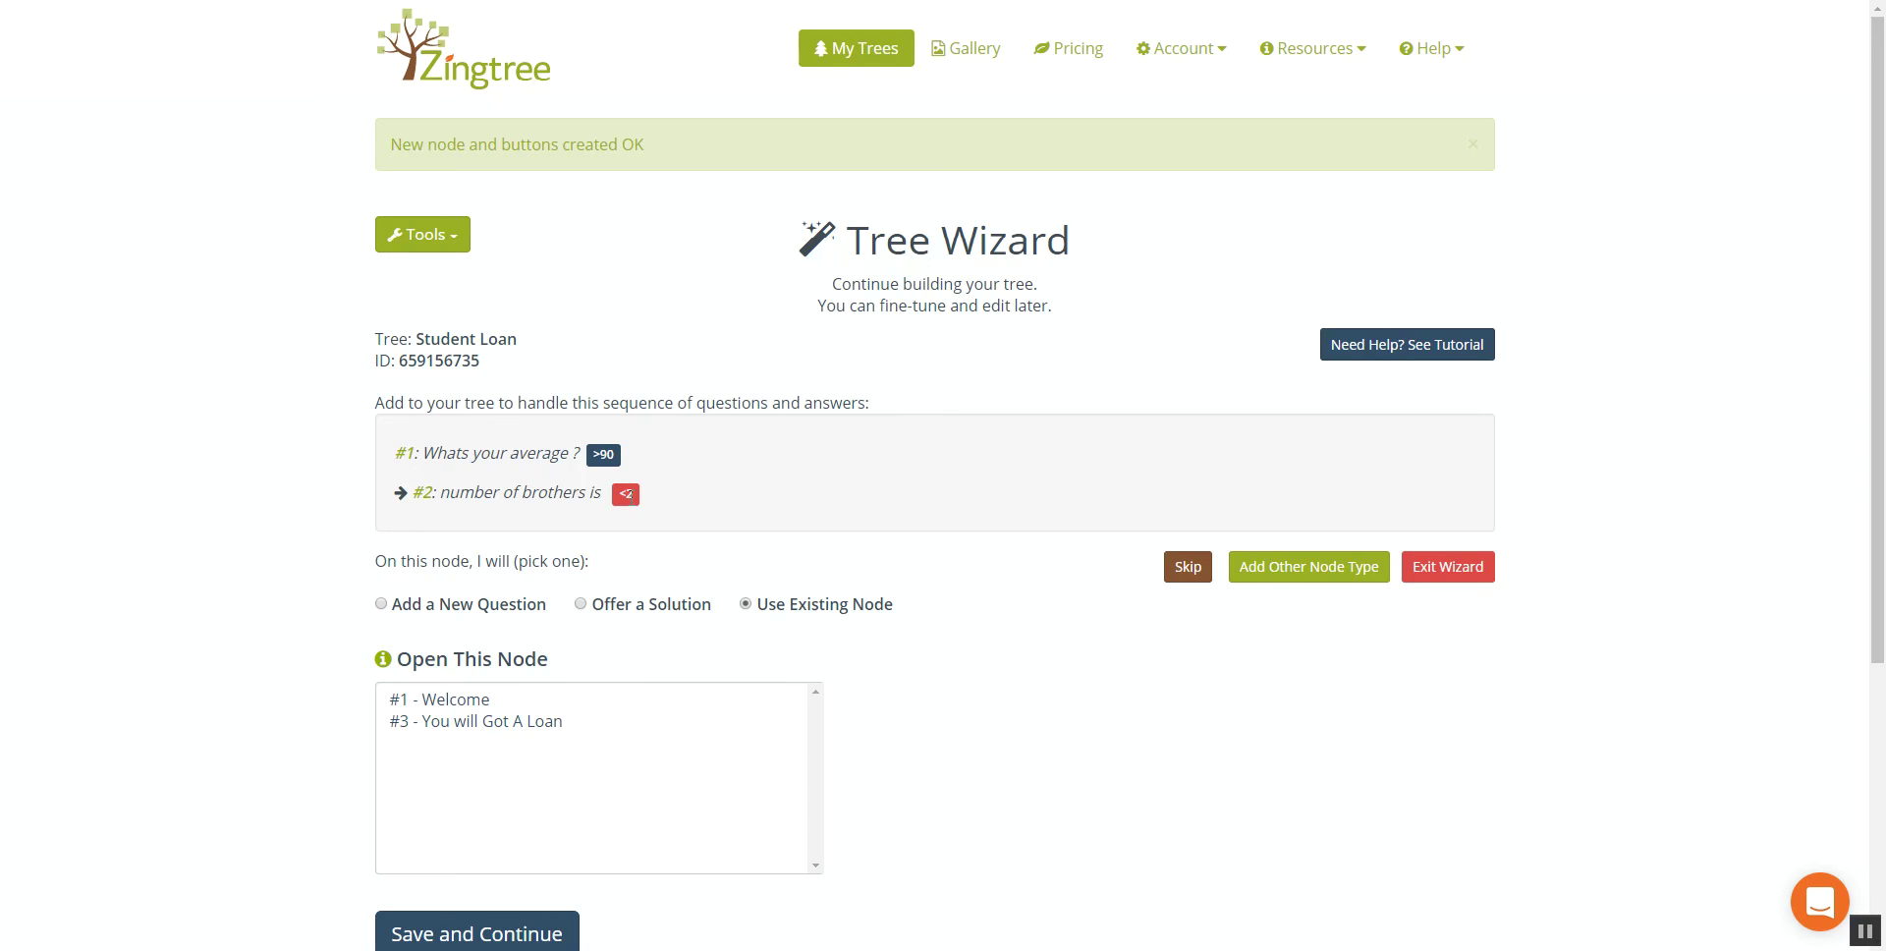
{"action": "left_click", "coordinate": [581, 604]}
{"action": "scroll", "coordinate": [581, 608], "scroll_direction": "down", "scroll_amount": 1}
{"action": "left_click_drag", "start_coordinate": [425, 627], "coordinate": [385, 632]}
{"action": "type", "text": "yo"}
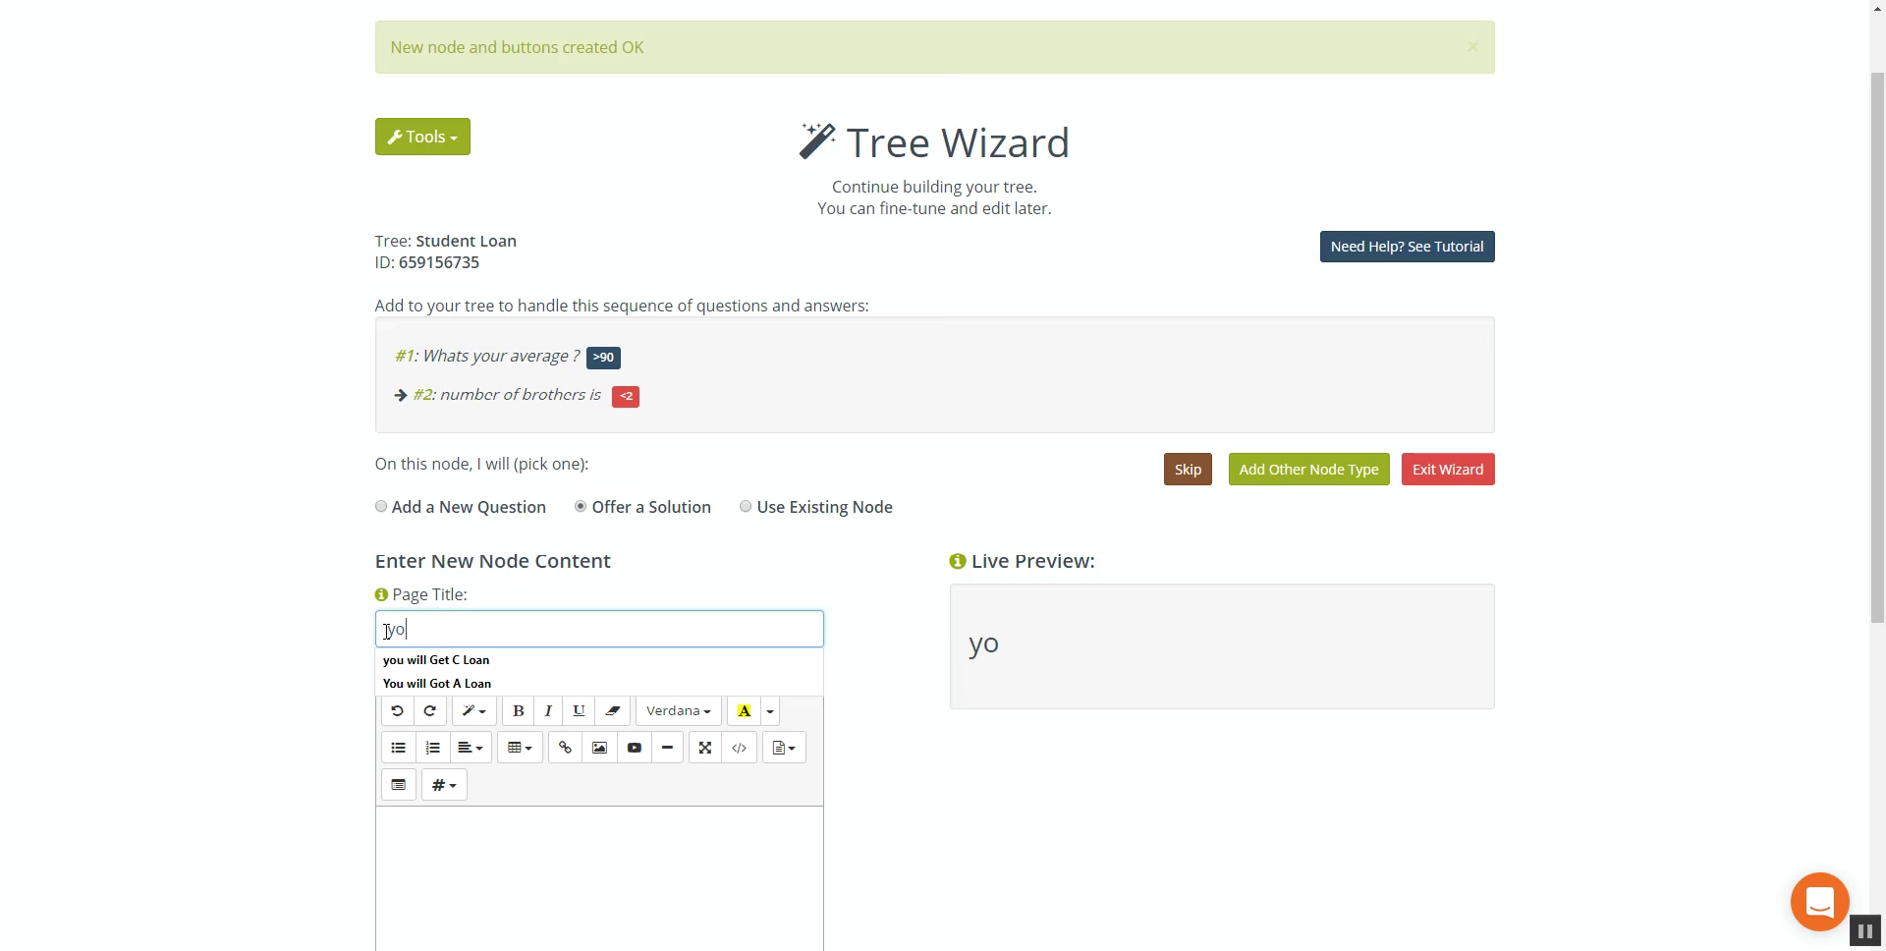
{"action": "type", "text": "u will get"}
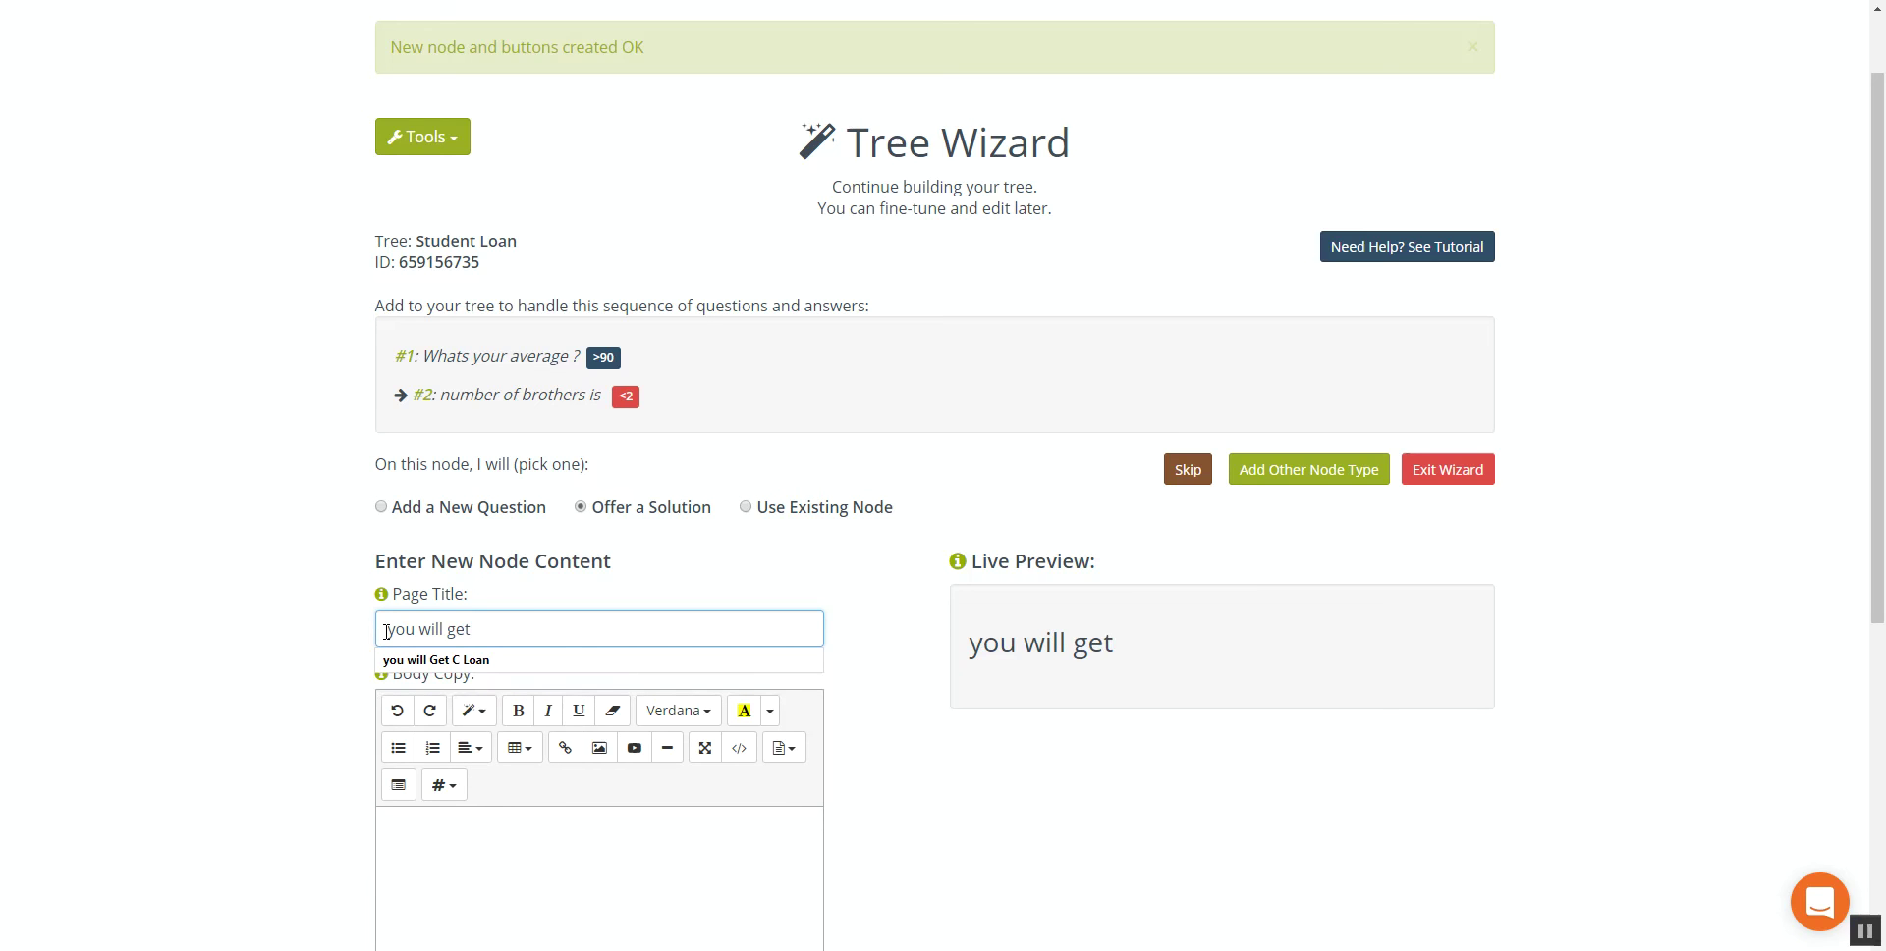
{"action": "type", "text": " B loan"}
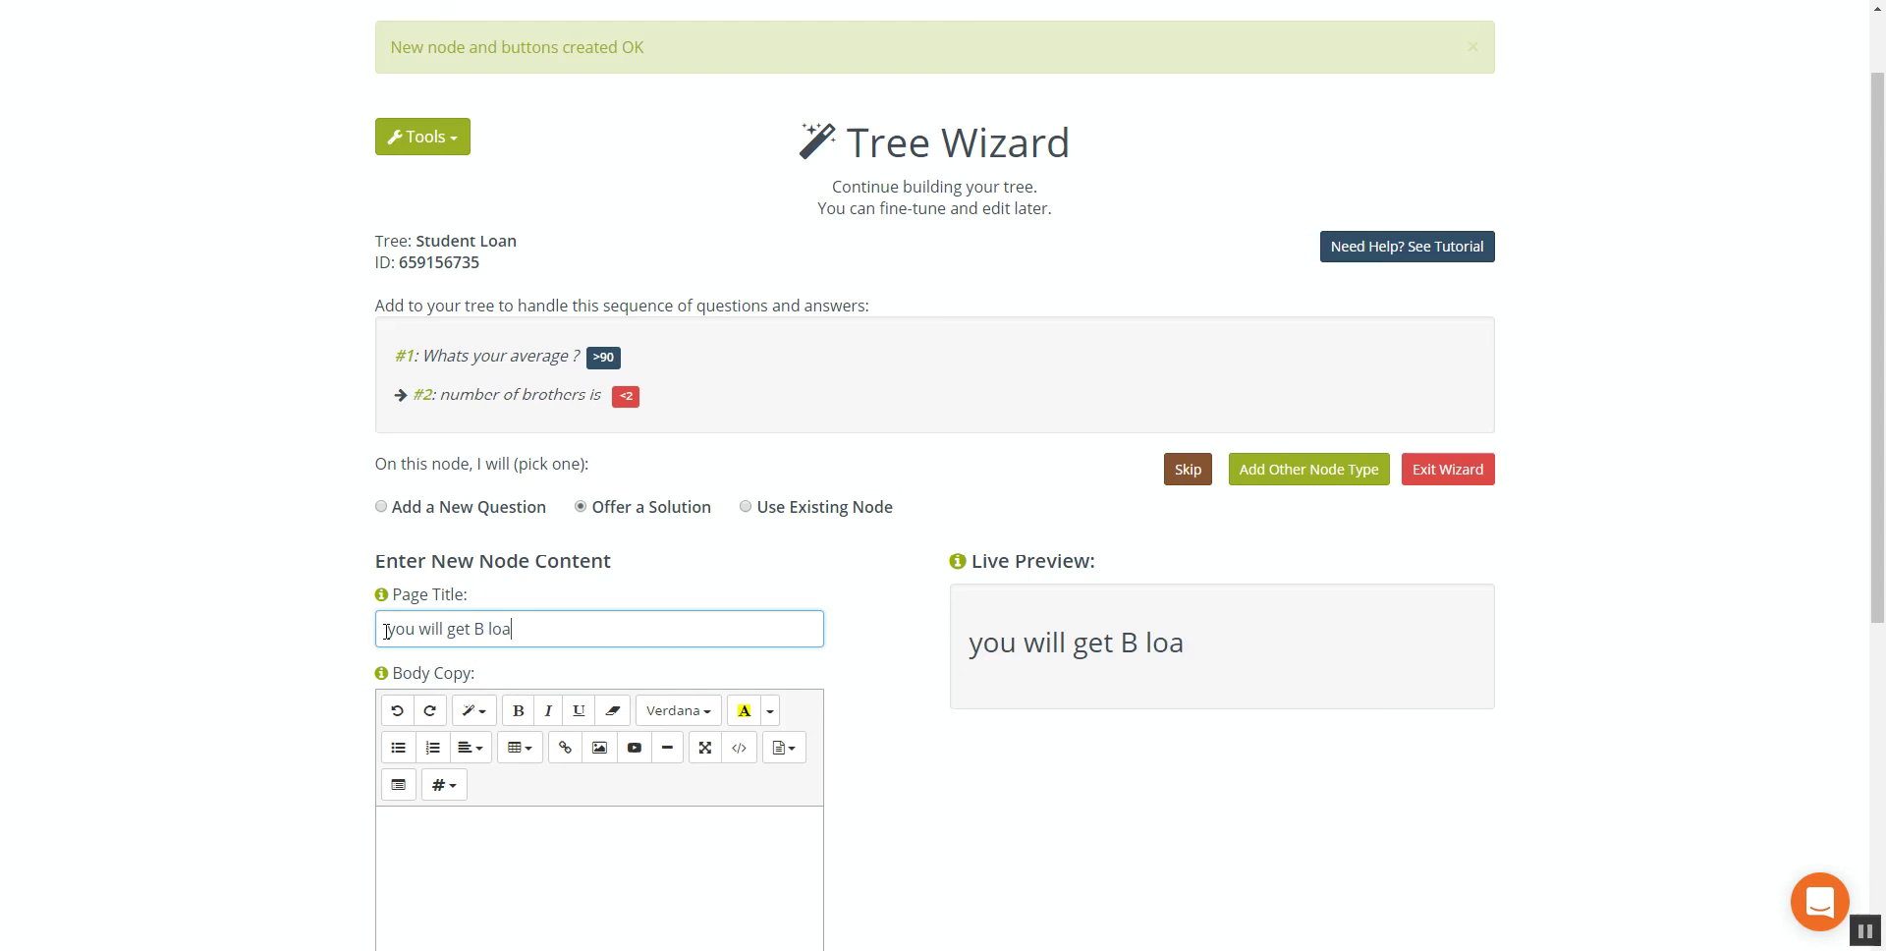
Begin the solution's body copy with "normally B loan is about 60% from tuition", correcting the spelling of "tuition"
{"action": "left_click", "coordinate": [484, 853]}
{"action": "scroll", "coordinate": [214, 735], "scroll_direction": "down", "scroll_amount": 3}
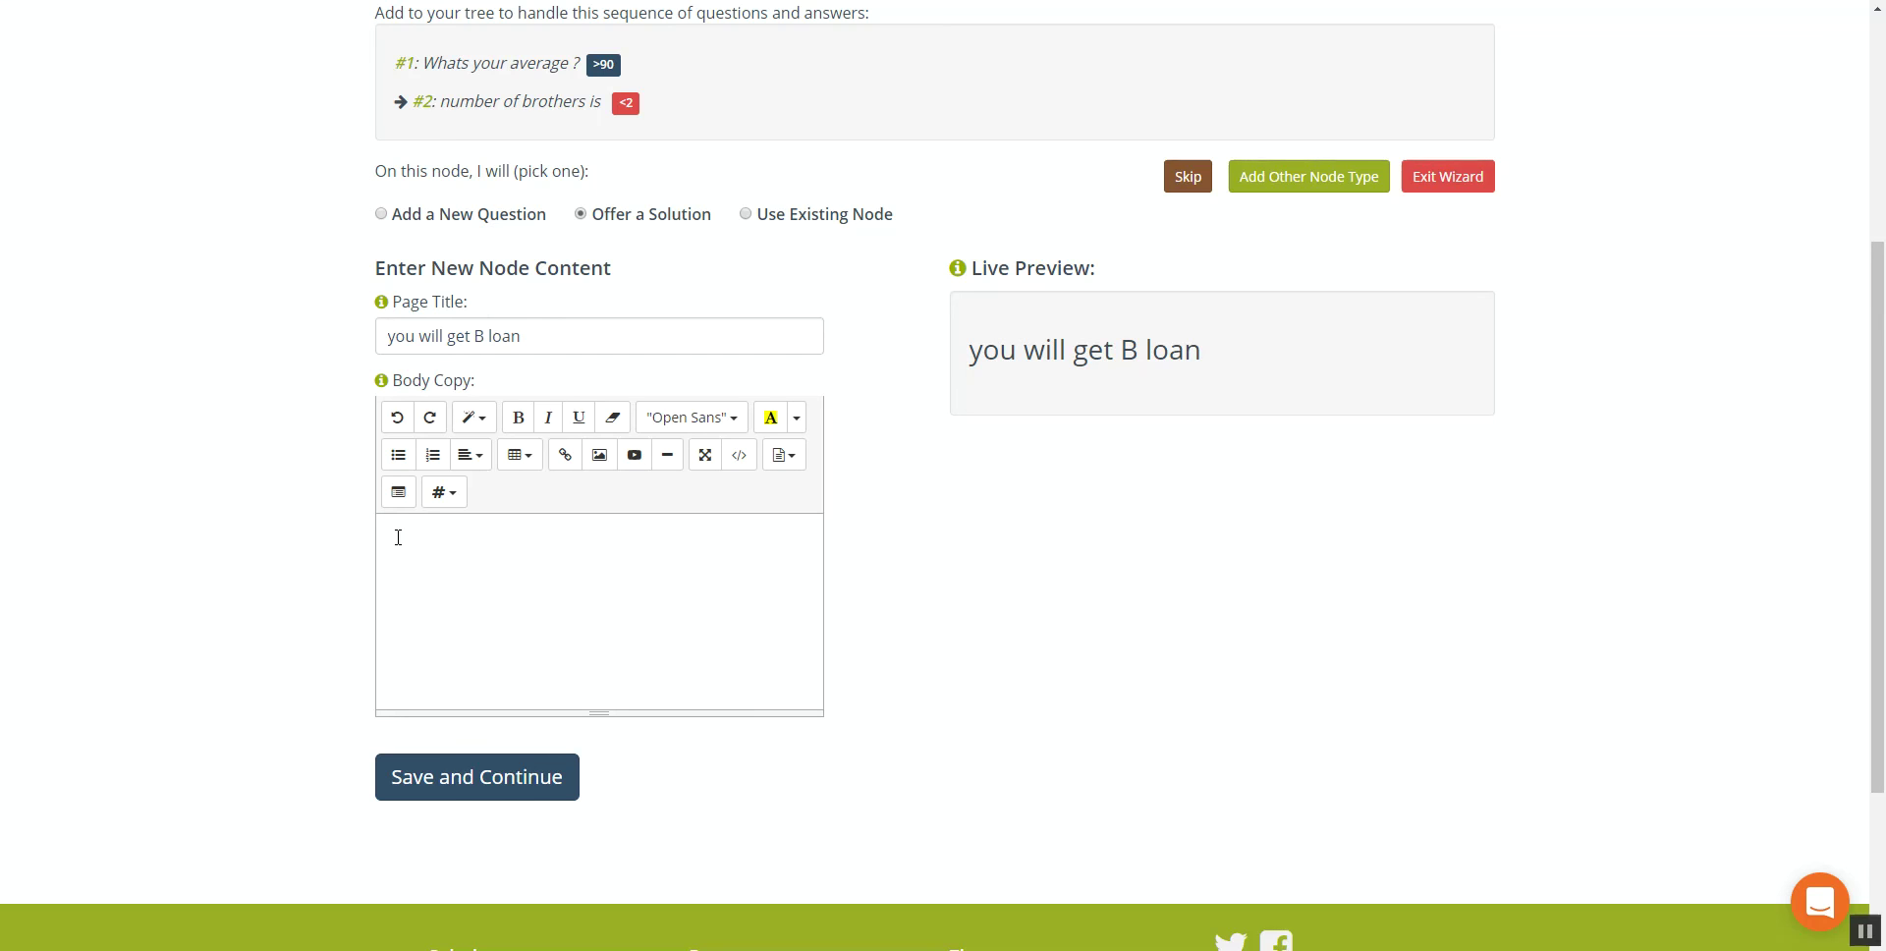
{"action": "type", "text": "no"}
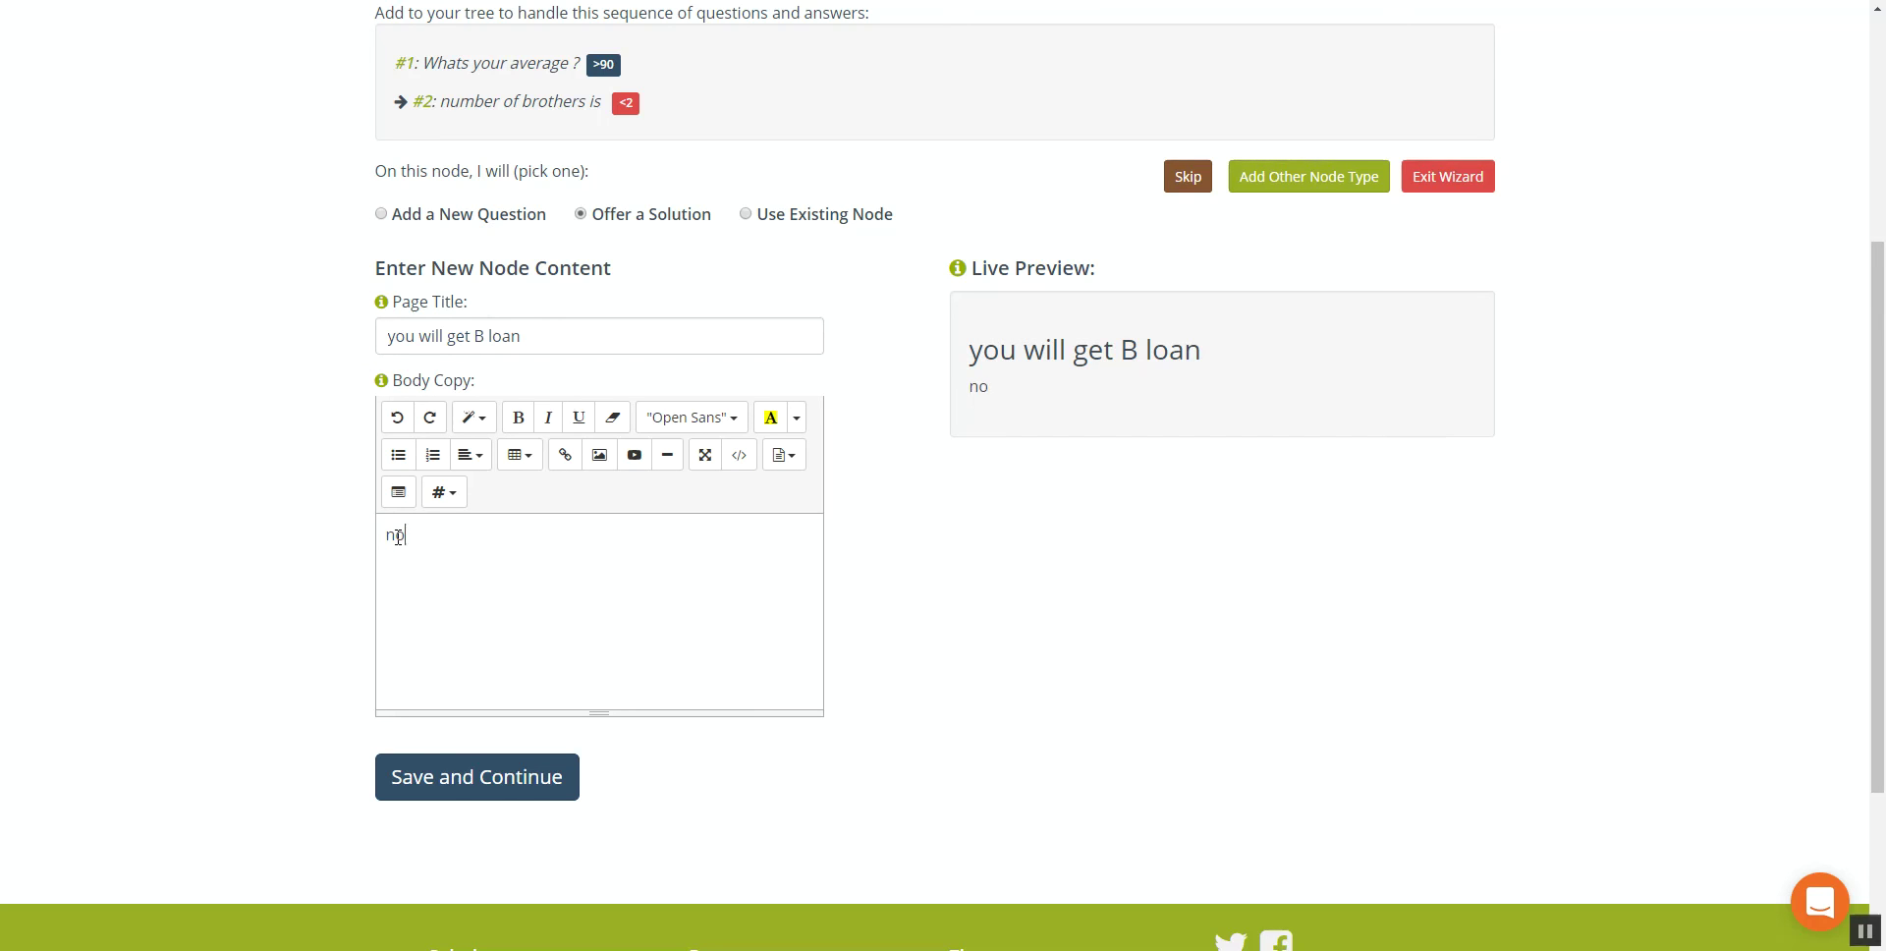
{"action": "type", "text": "rmally B loan"}
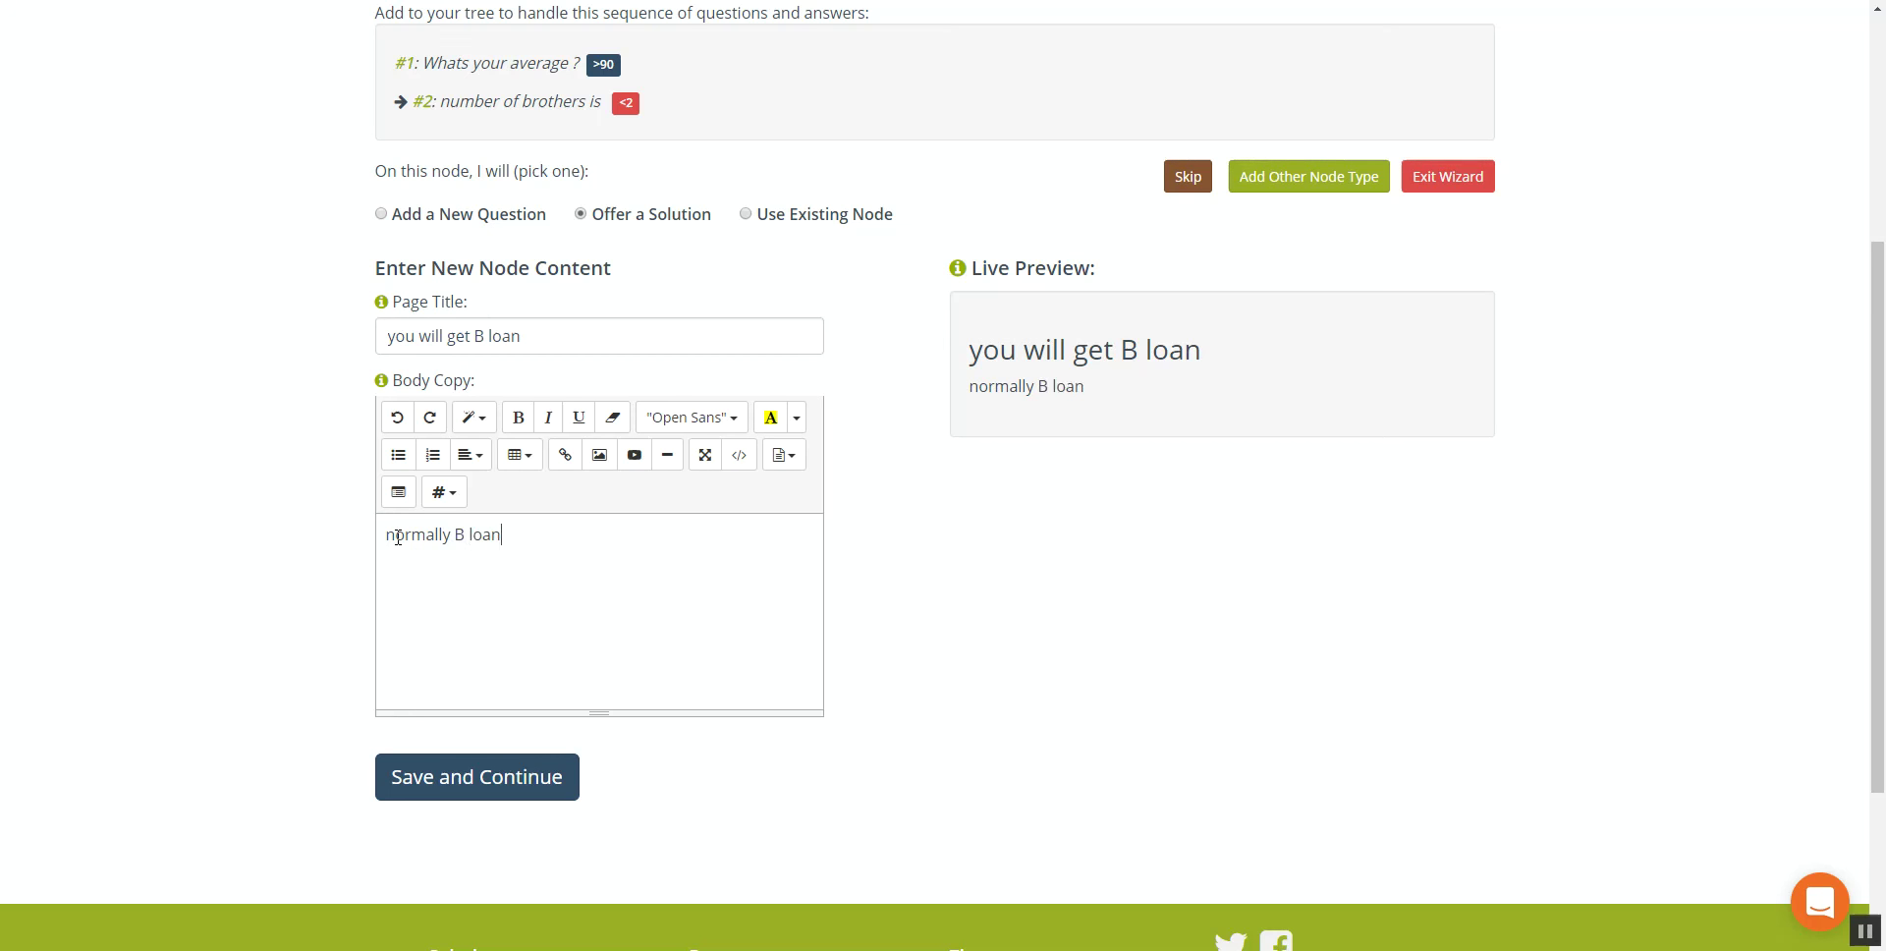
{"action": "type", "text": " is about 60% "}
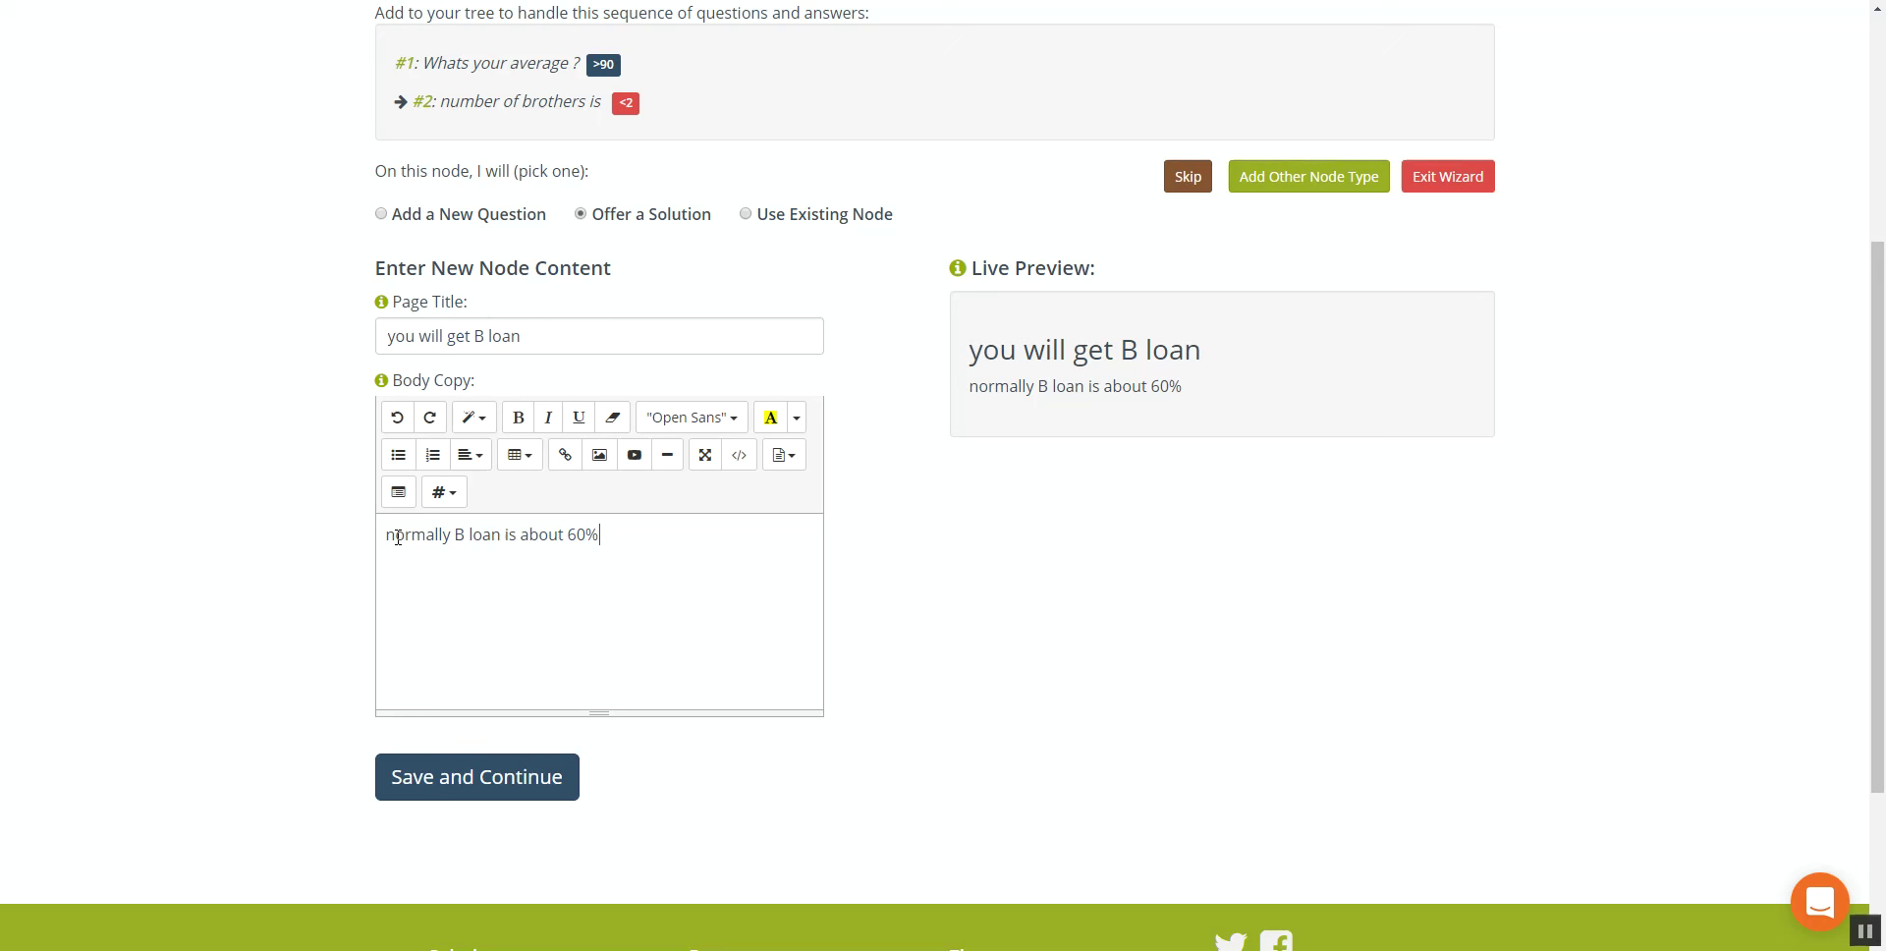
{"action": "type", "text": "from tution"}
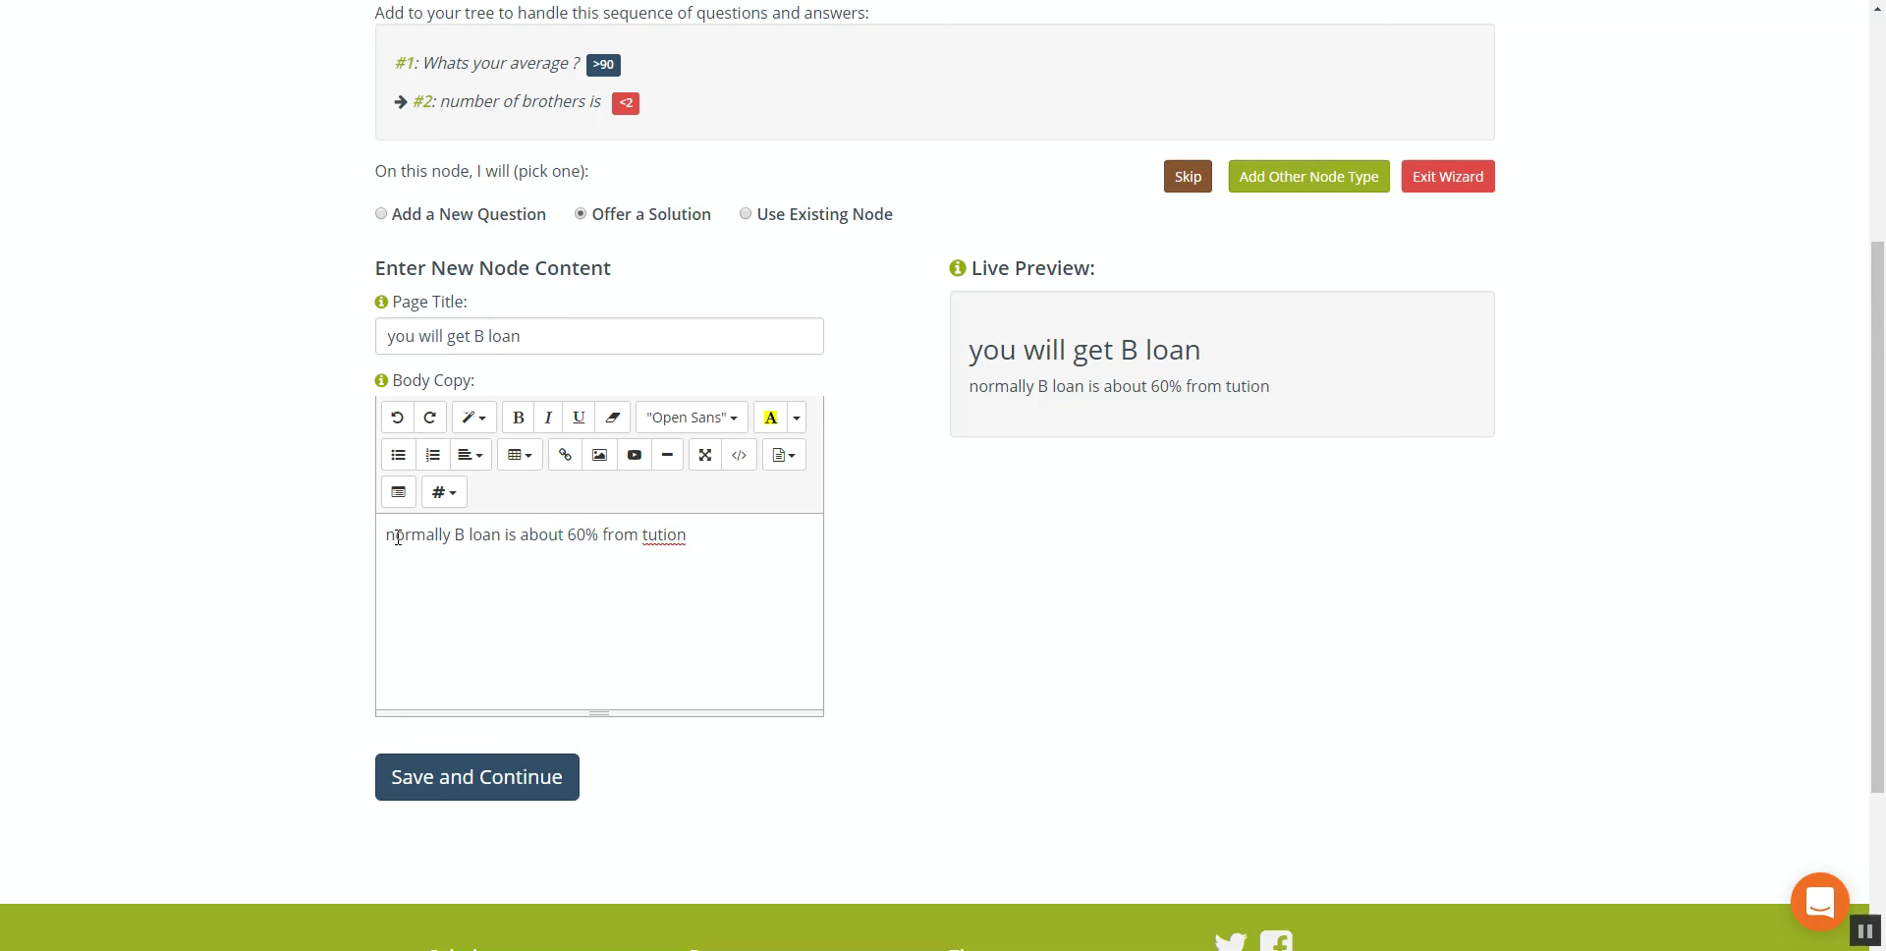
{"action": "right_click", "coordinate": [653, 535]}
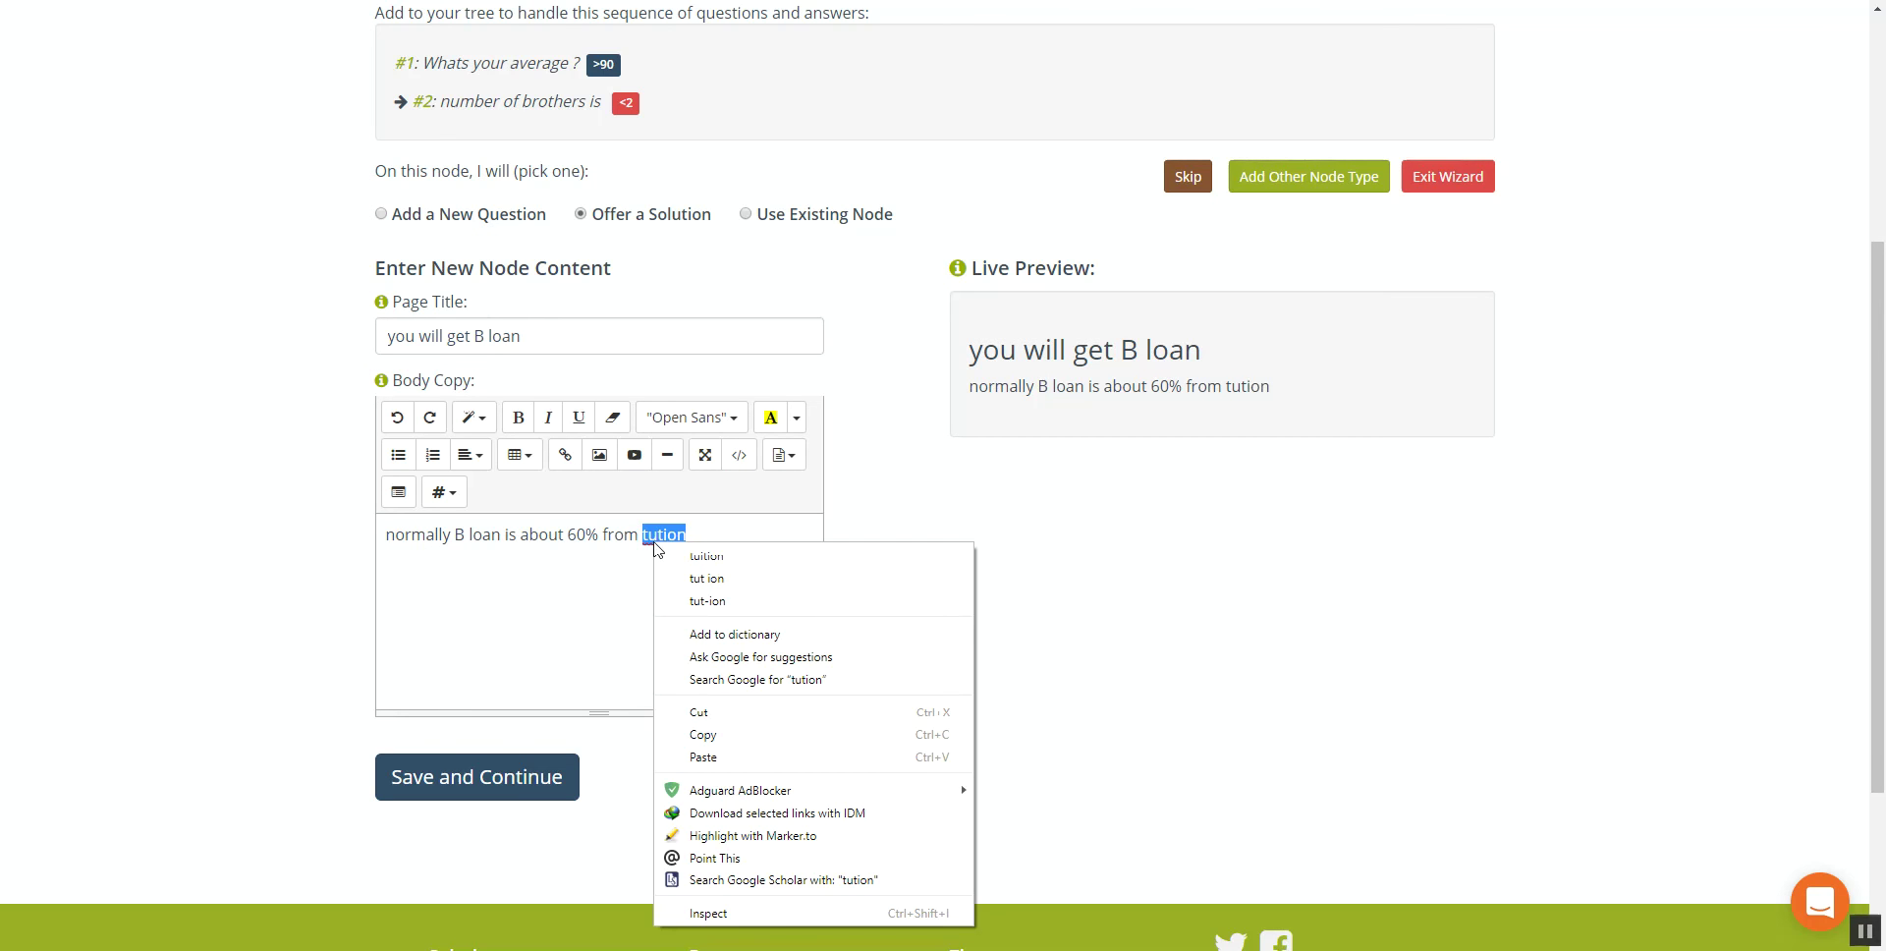
{"action": "left_click", "coordinate": [700, 556]}
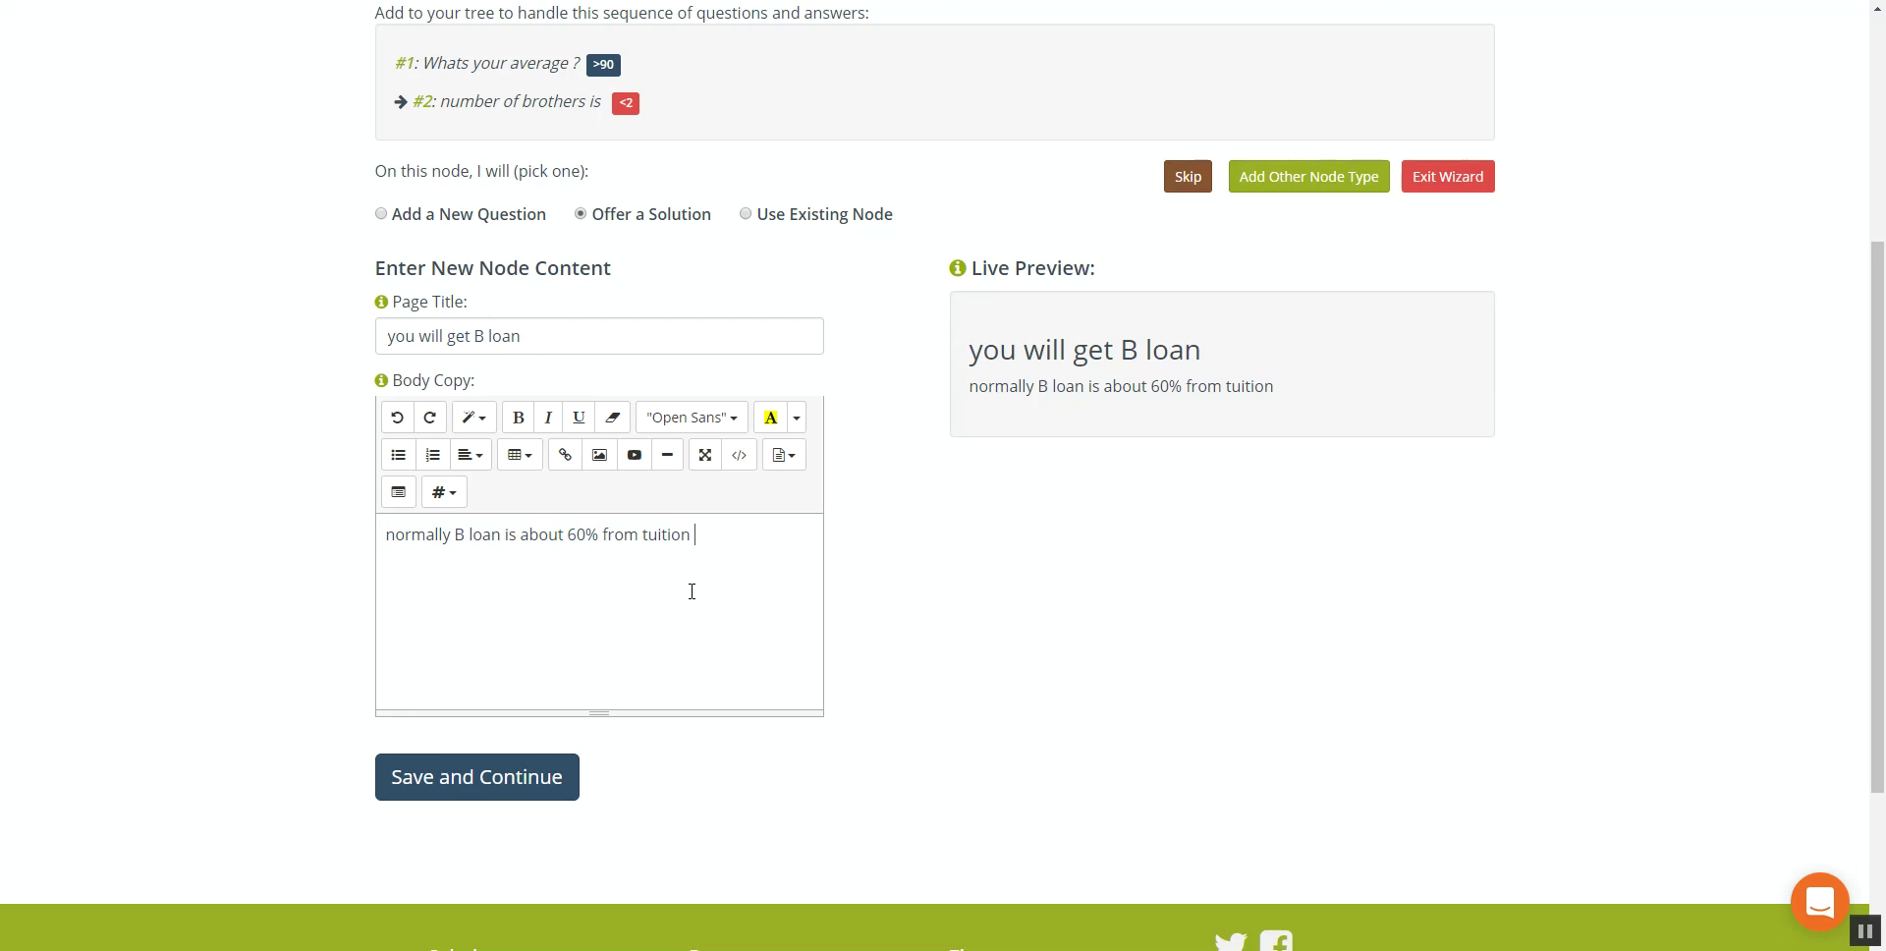
Continue the body copy with ", for example if your overall tuition is 700$ then you will have to pay 700*60%." and save the node
{"action": "type", "text": ", for example if your"}
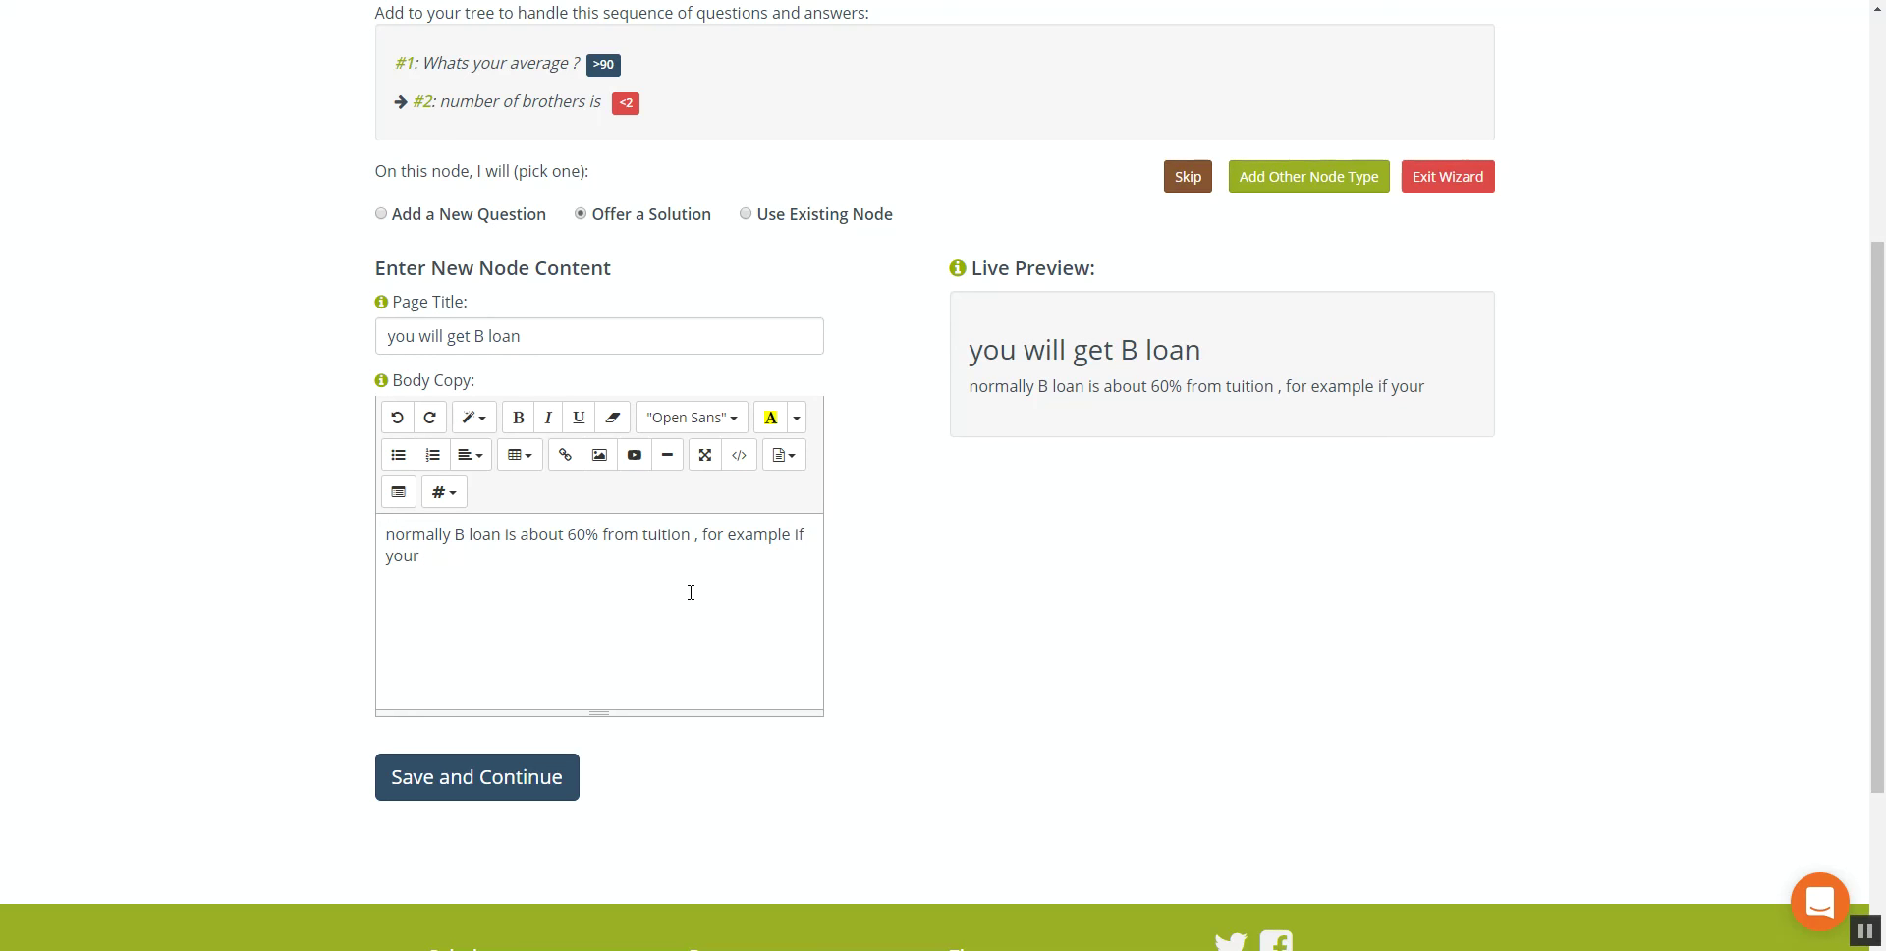
{"action": "type", "text": " overall "}
{"action": "type", "text": "t"}
{"action": "type", "text": "uiti"}
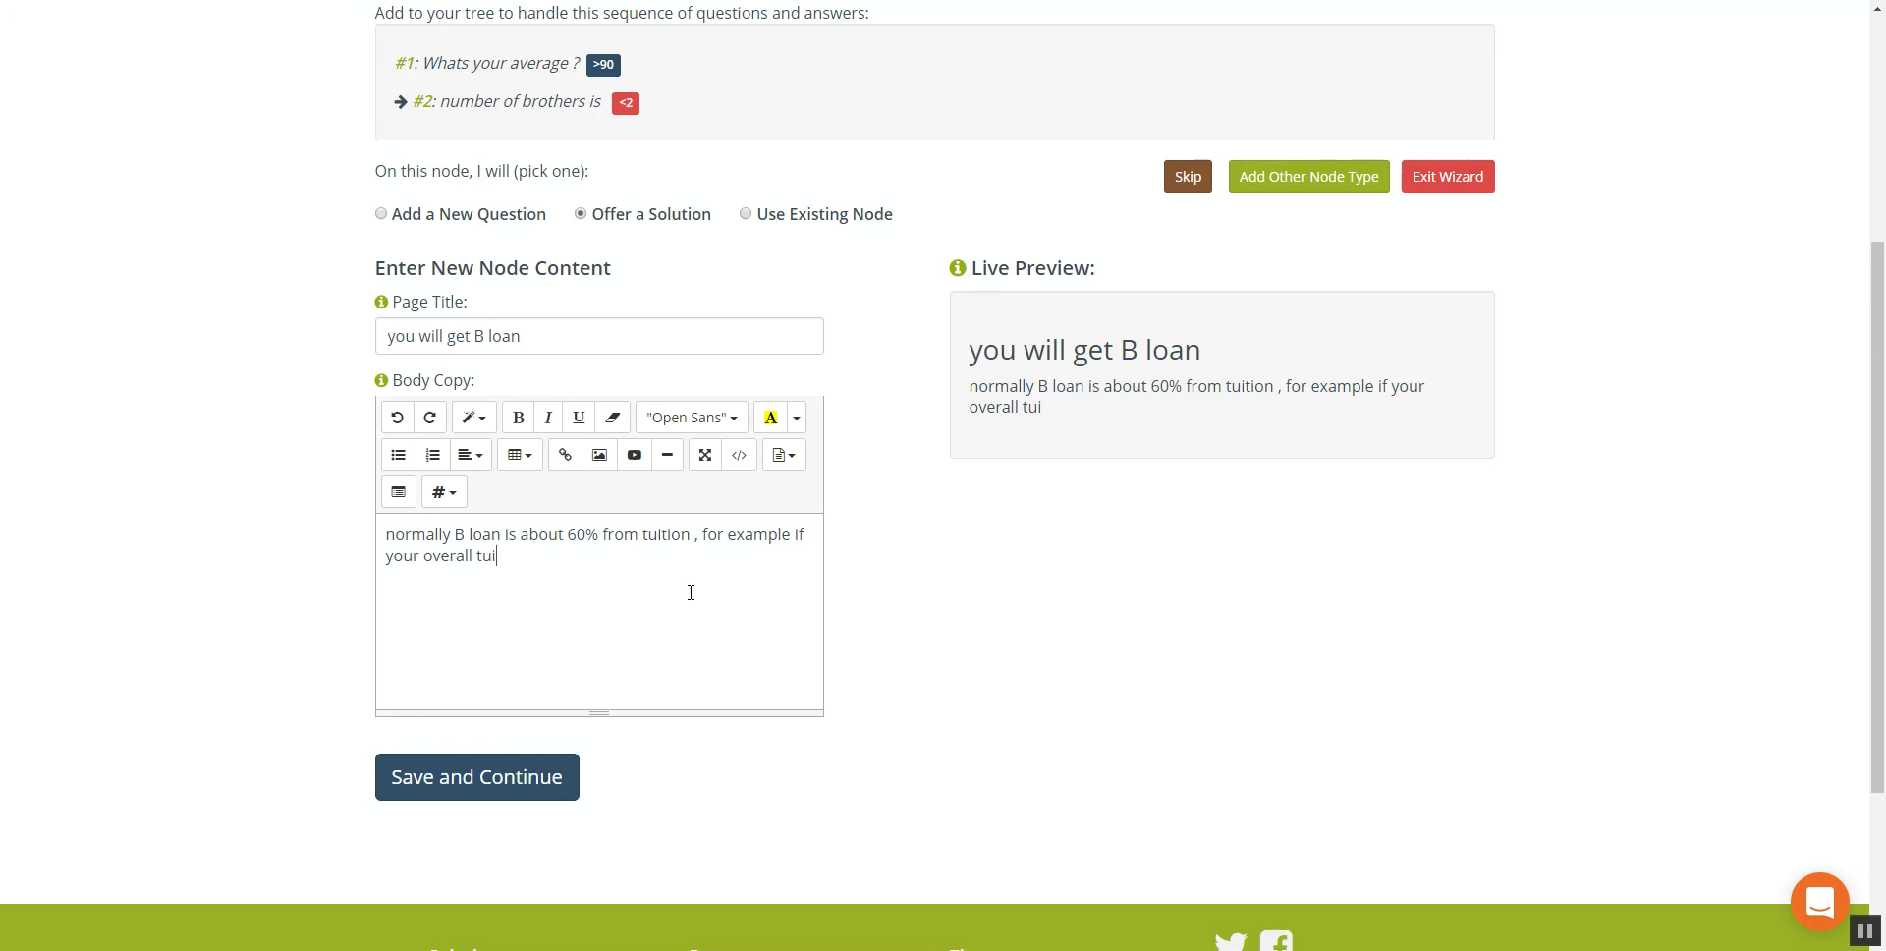
{"action": "type", "text": "on is 700$ then "}
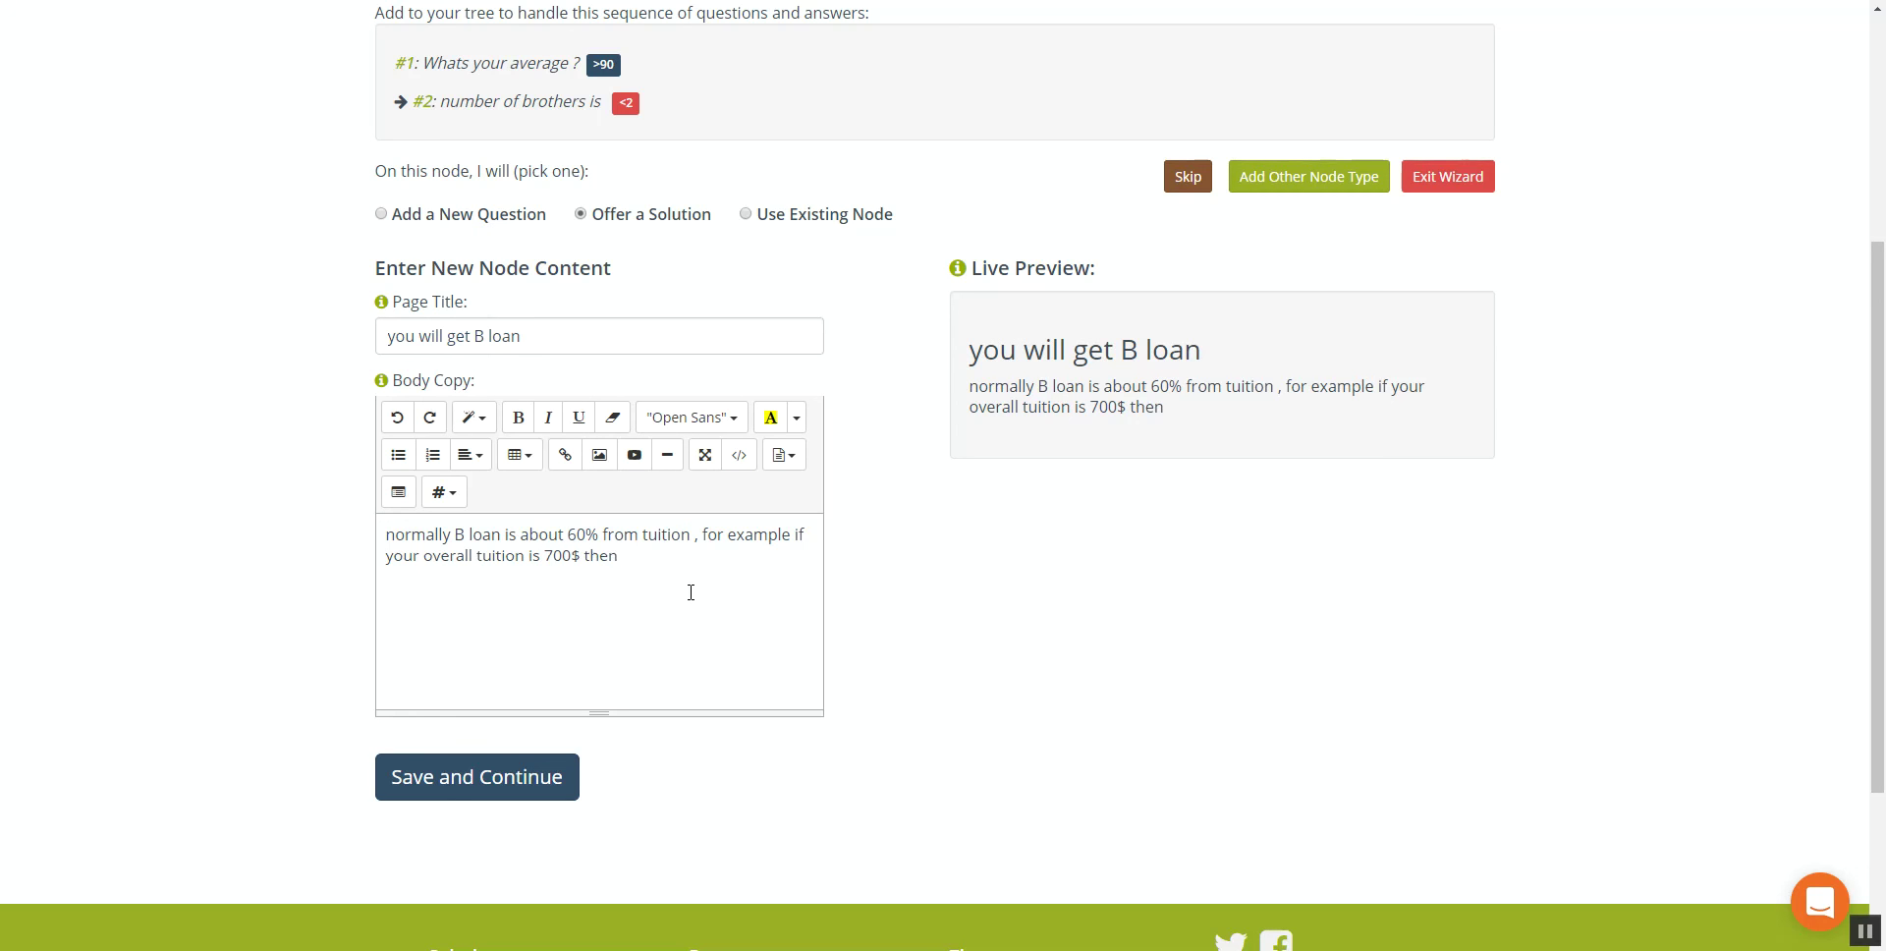
{"action": "type", "text": "you will have t"}
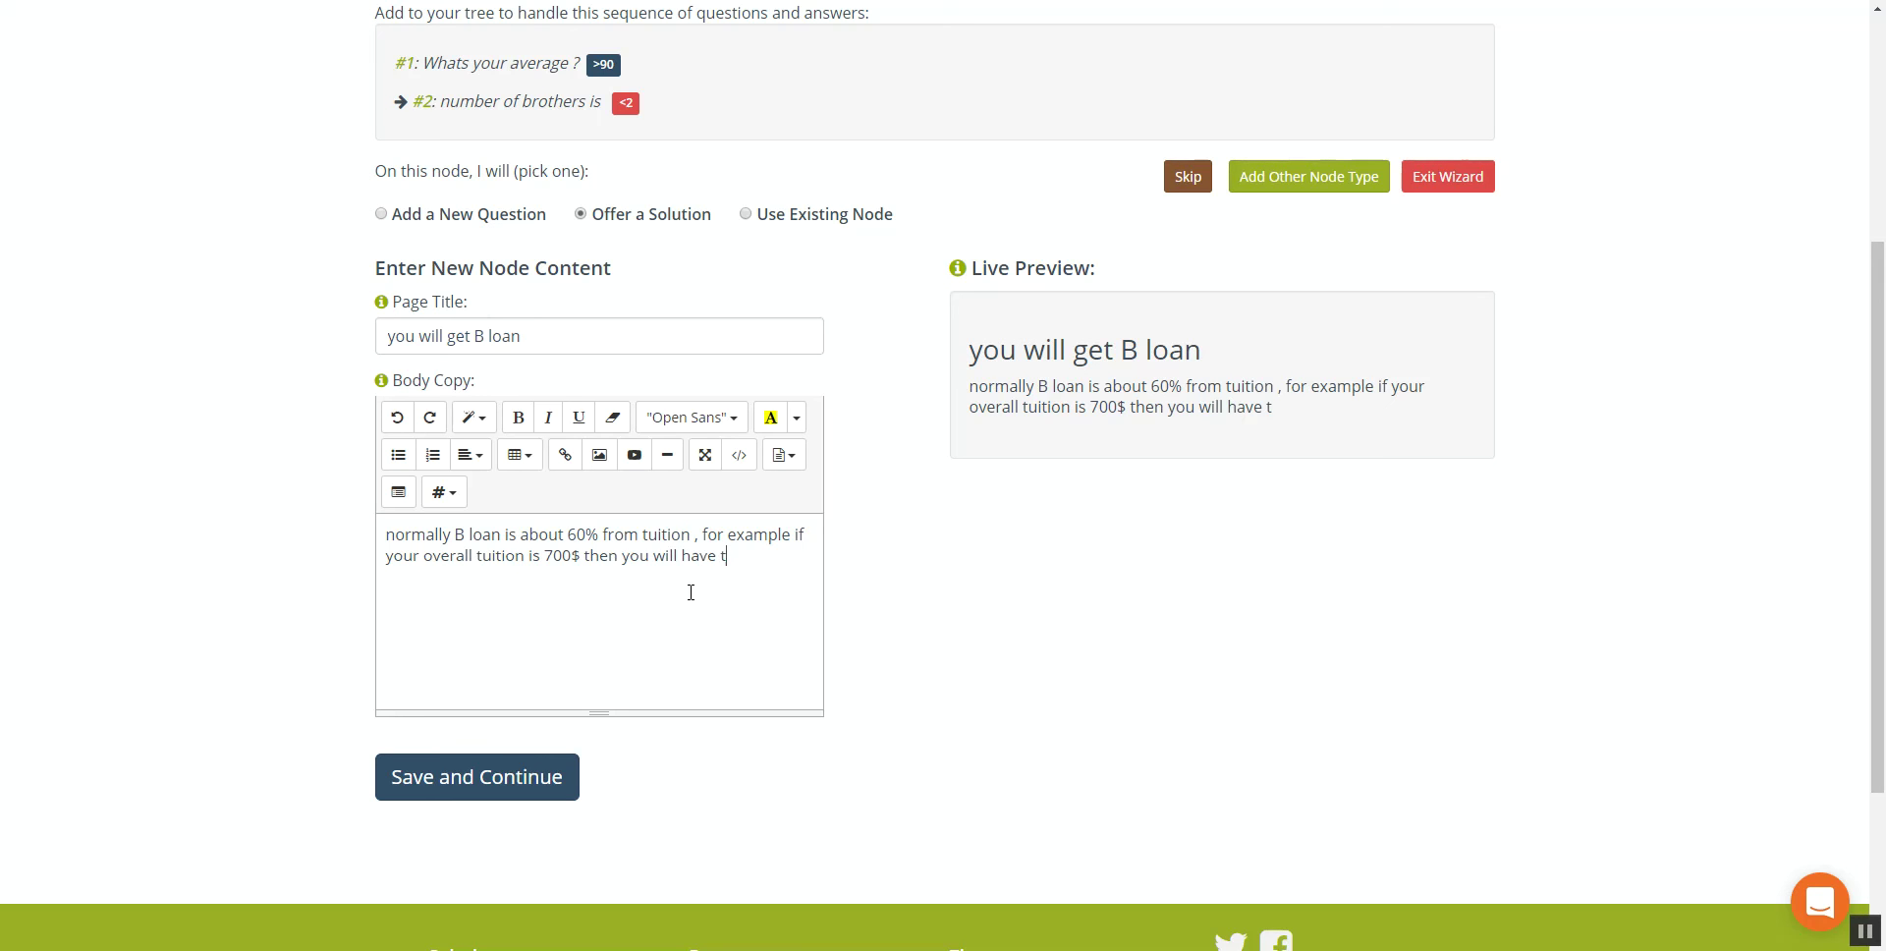
{"action": "type", "text": "o pay 700*60"}
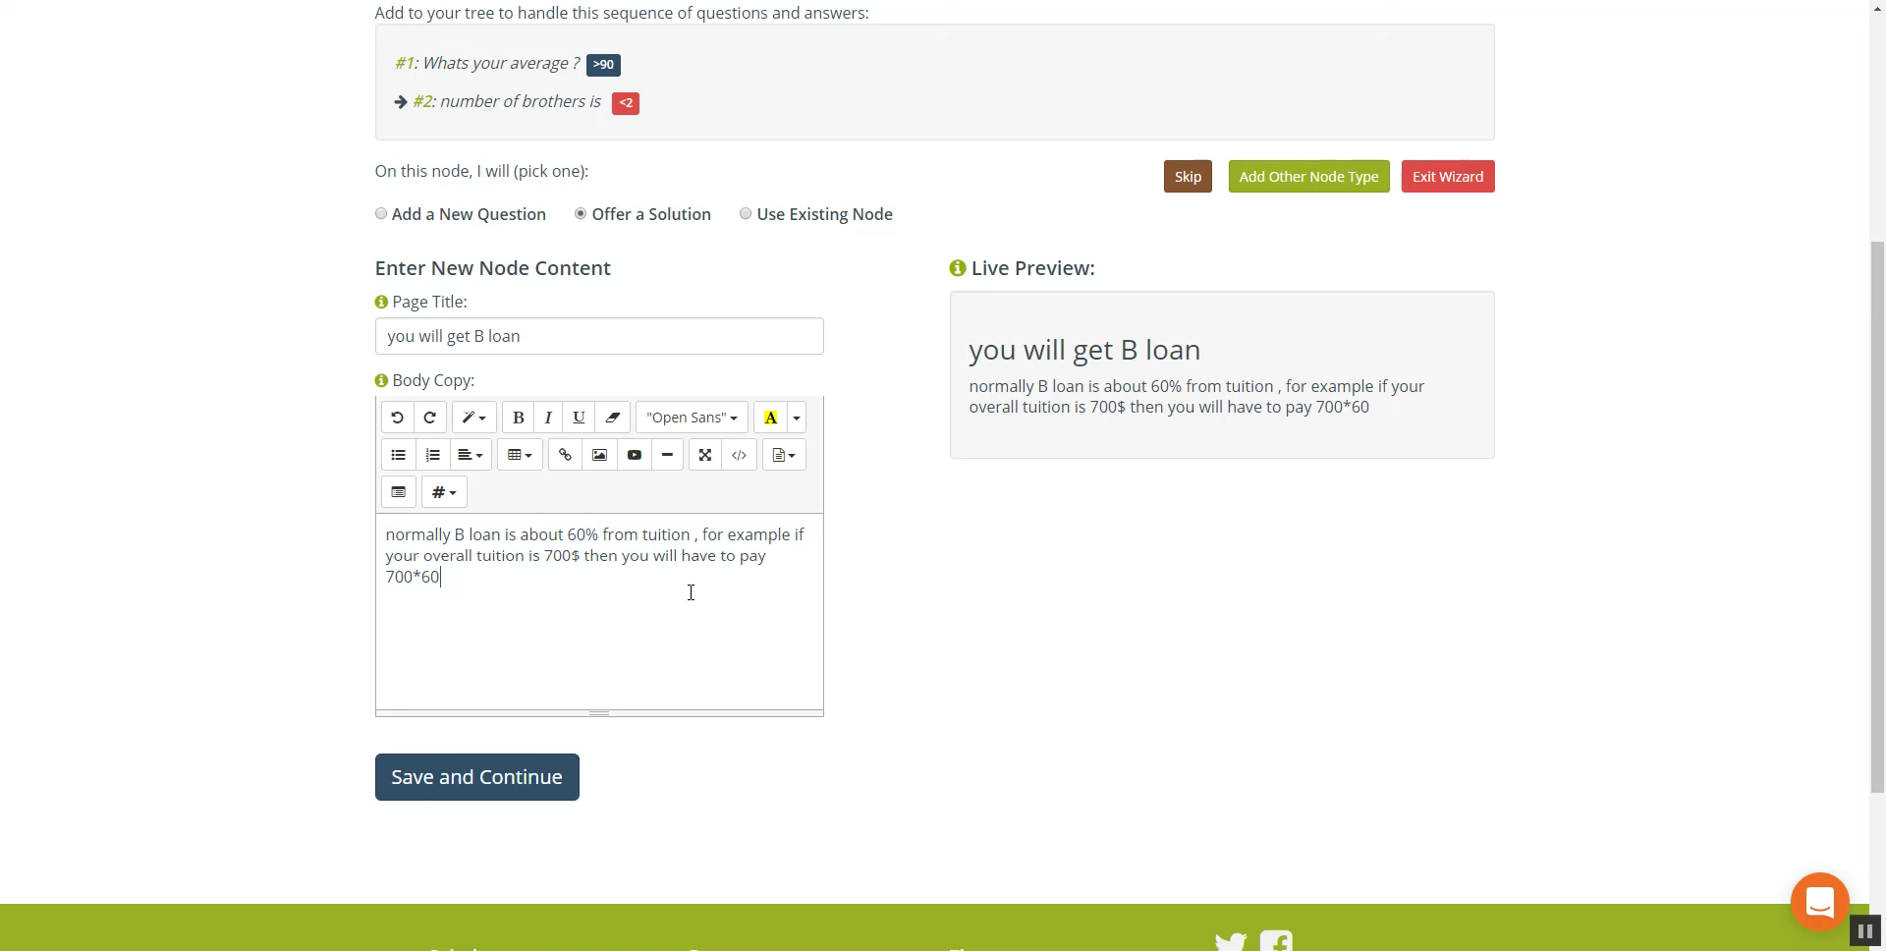
{"action": "type", "text": "%."}
{"action": "left_click", "coordinate": [475, 779]}
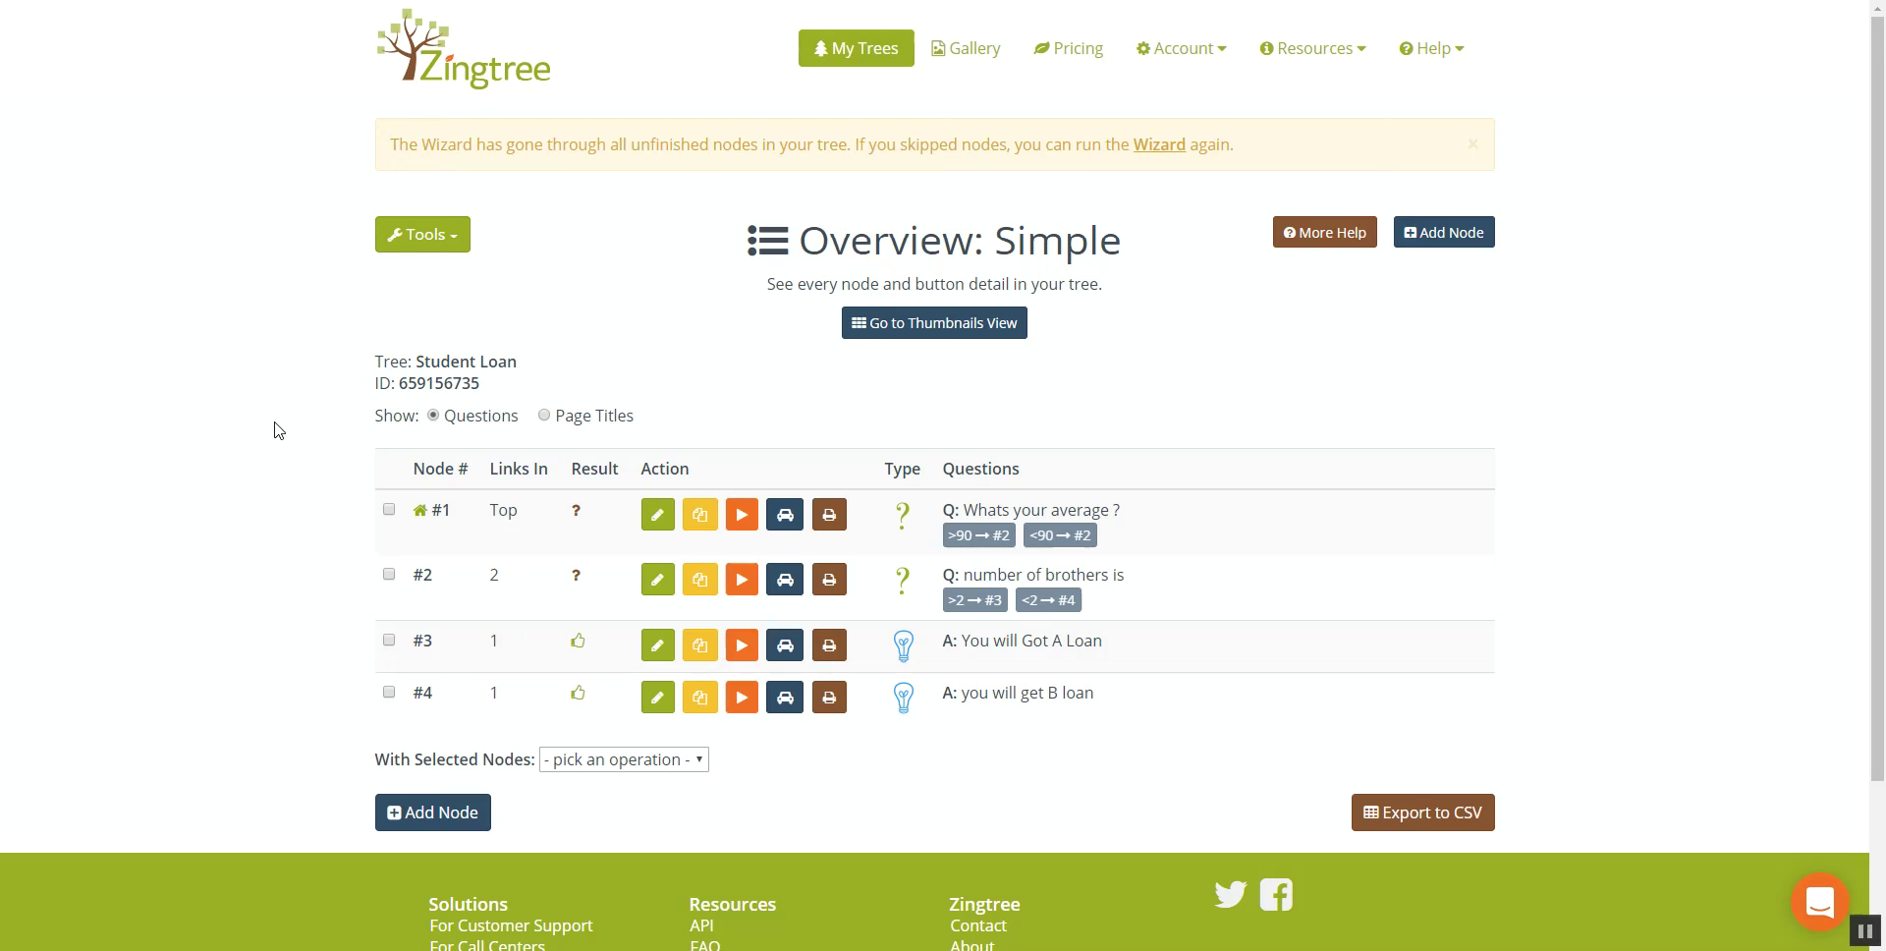
{"action": "scroll", "coordinate": [275, 429], "scroll_direction": "down", "scroll_amount": 1}
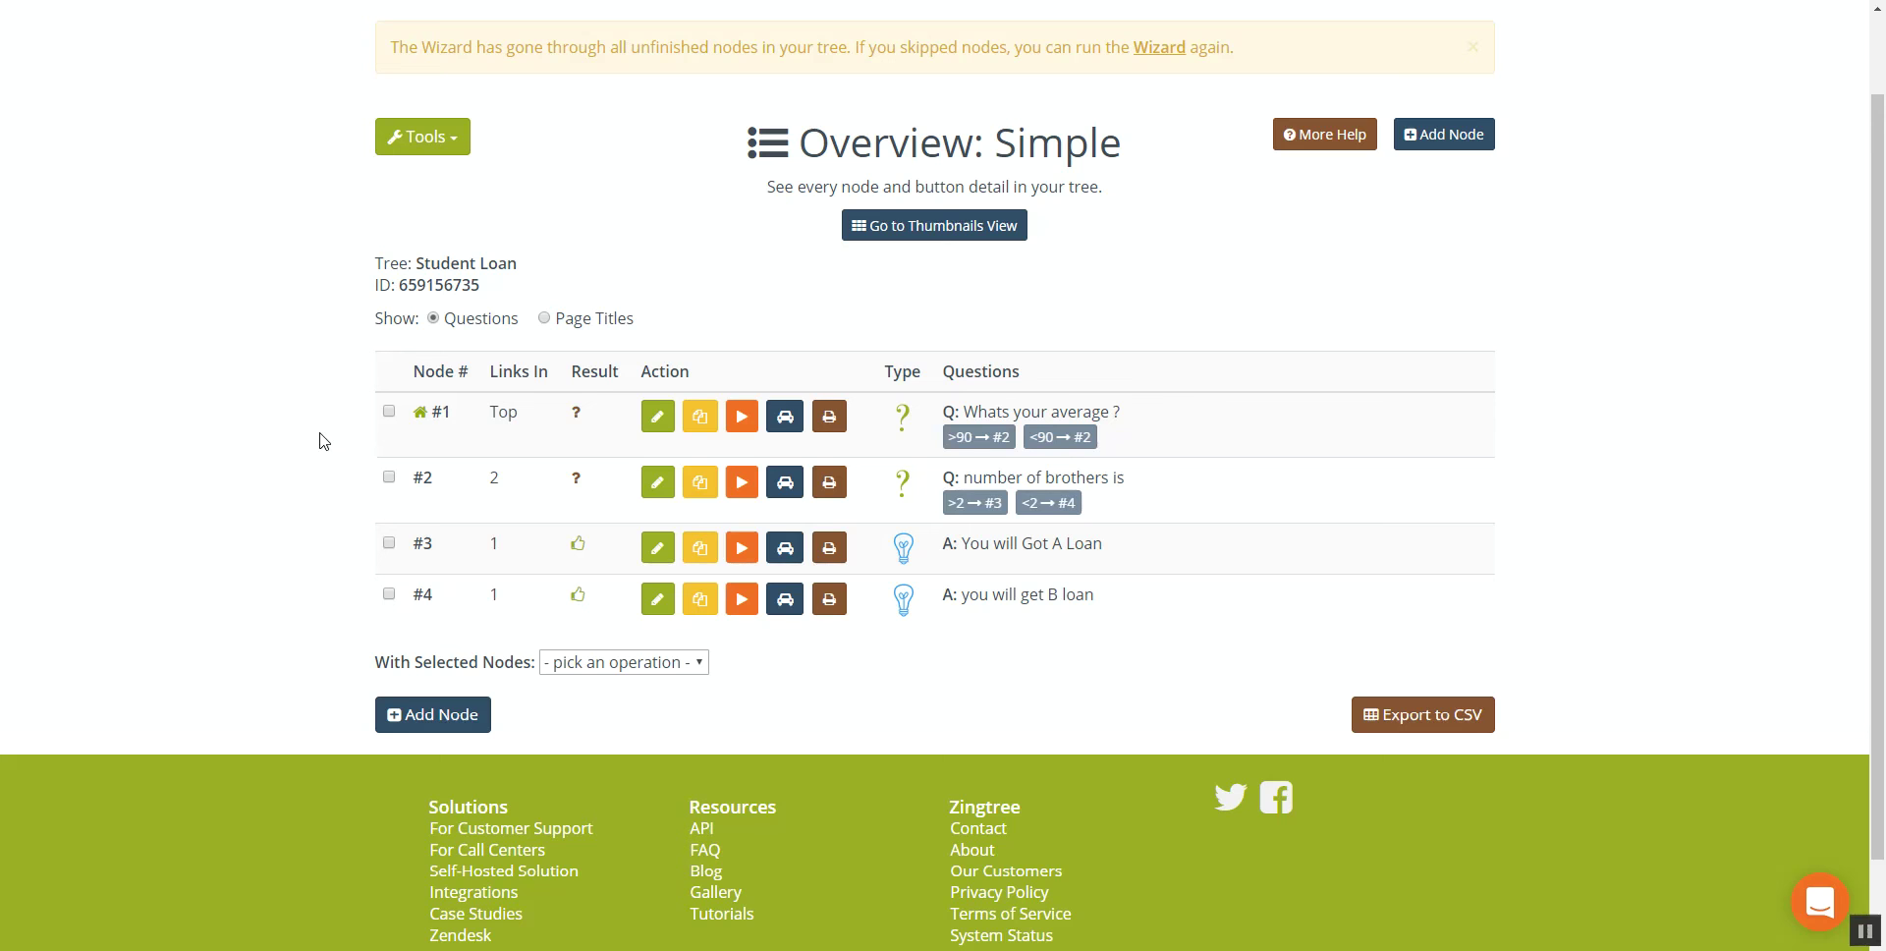
{"action": "left_click", "coordinate": [597, 662]}
{"action": "left_click", "coordinate": [597, 662]}
{"action": "scroll", "coordinate": [300, 454], "scroll_direction": "down", "scroll_amount": 1}
{"action": "scroll", "coordinate": [297, 447], "scroll_direction": "up", "scroll_amount": 3}
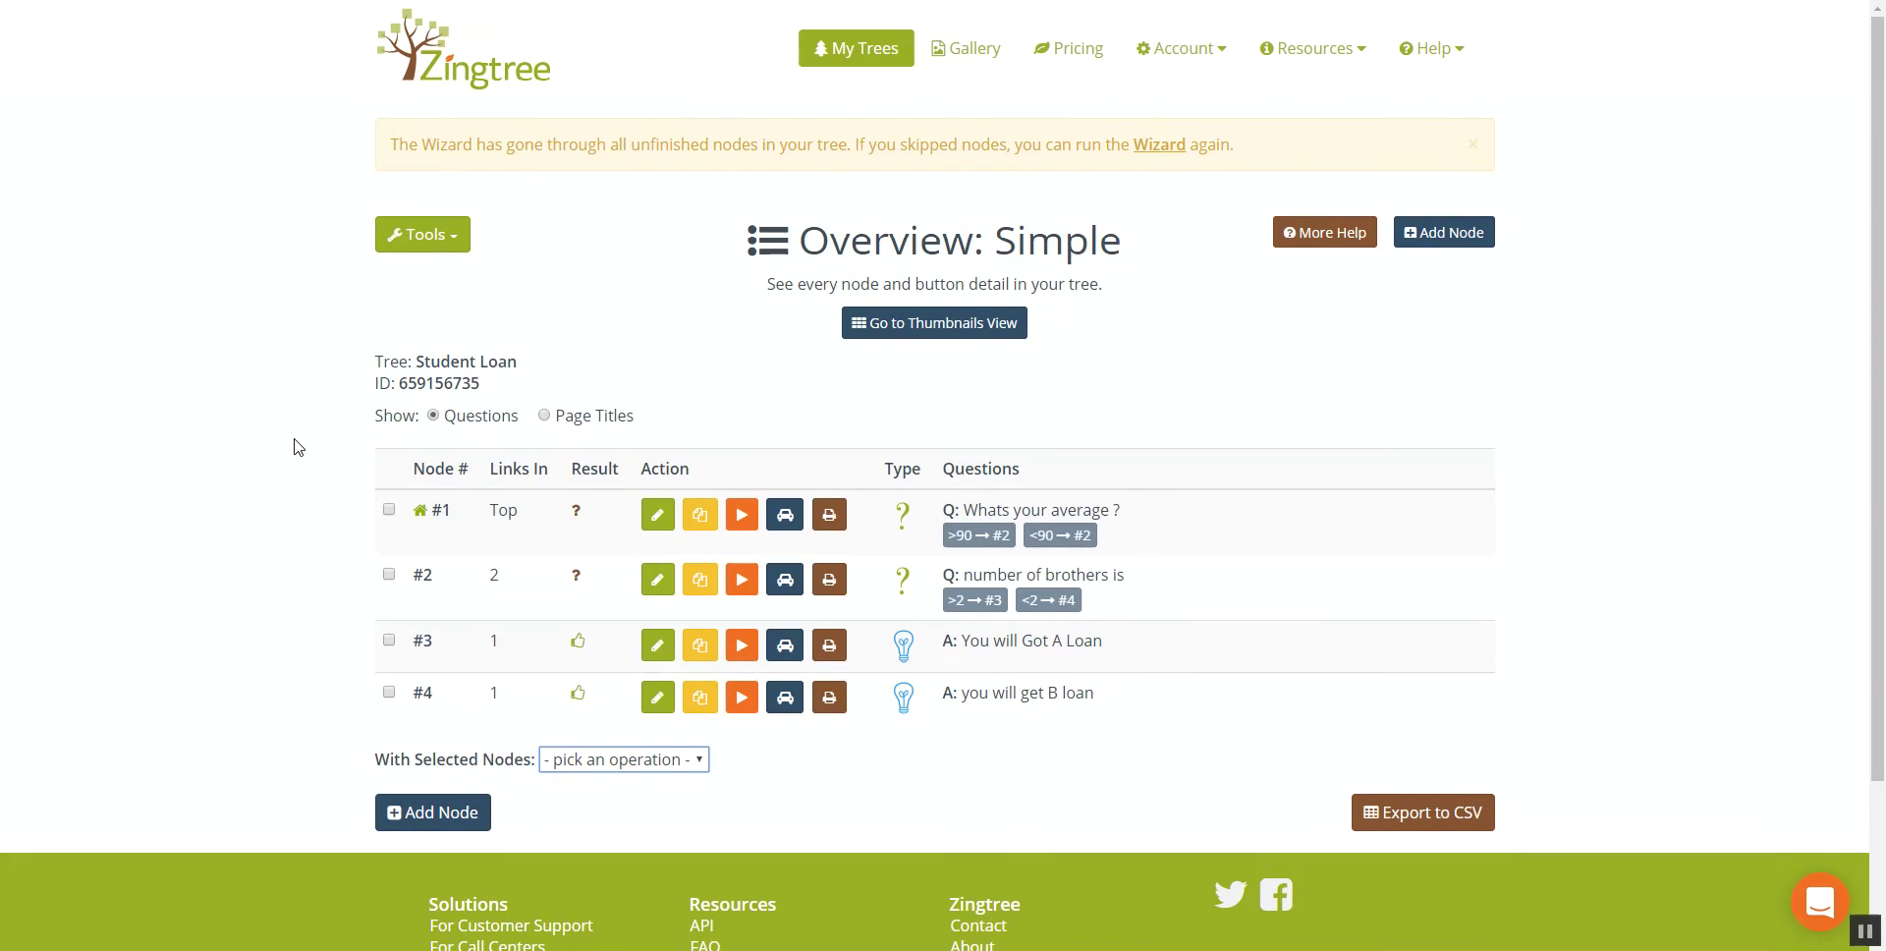
Preview the Student Loan tree, answering ">90" for the average and "<2" for the brothers, and read the resulting solution text
{"action": "left_click", "coordinate": [445, 251]}
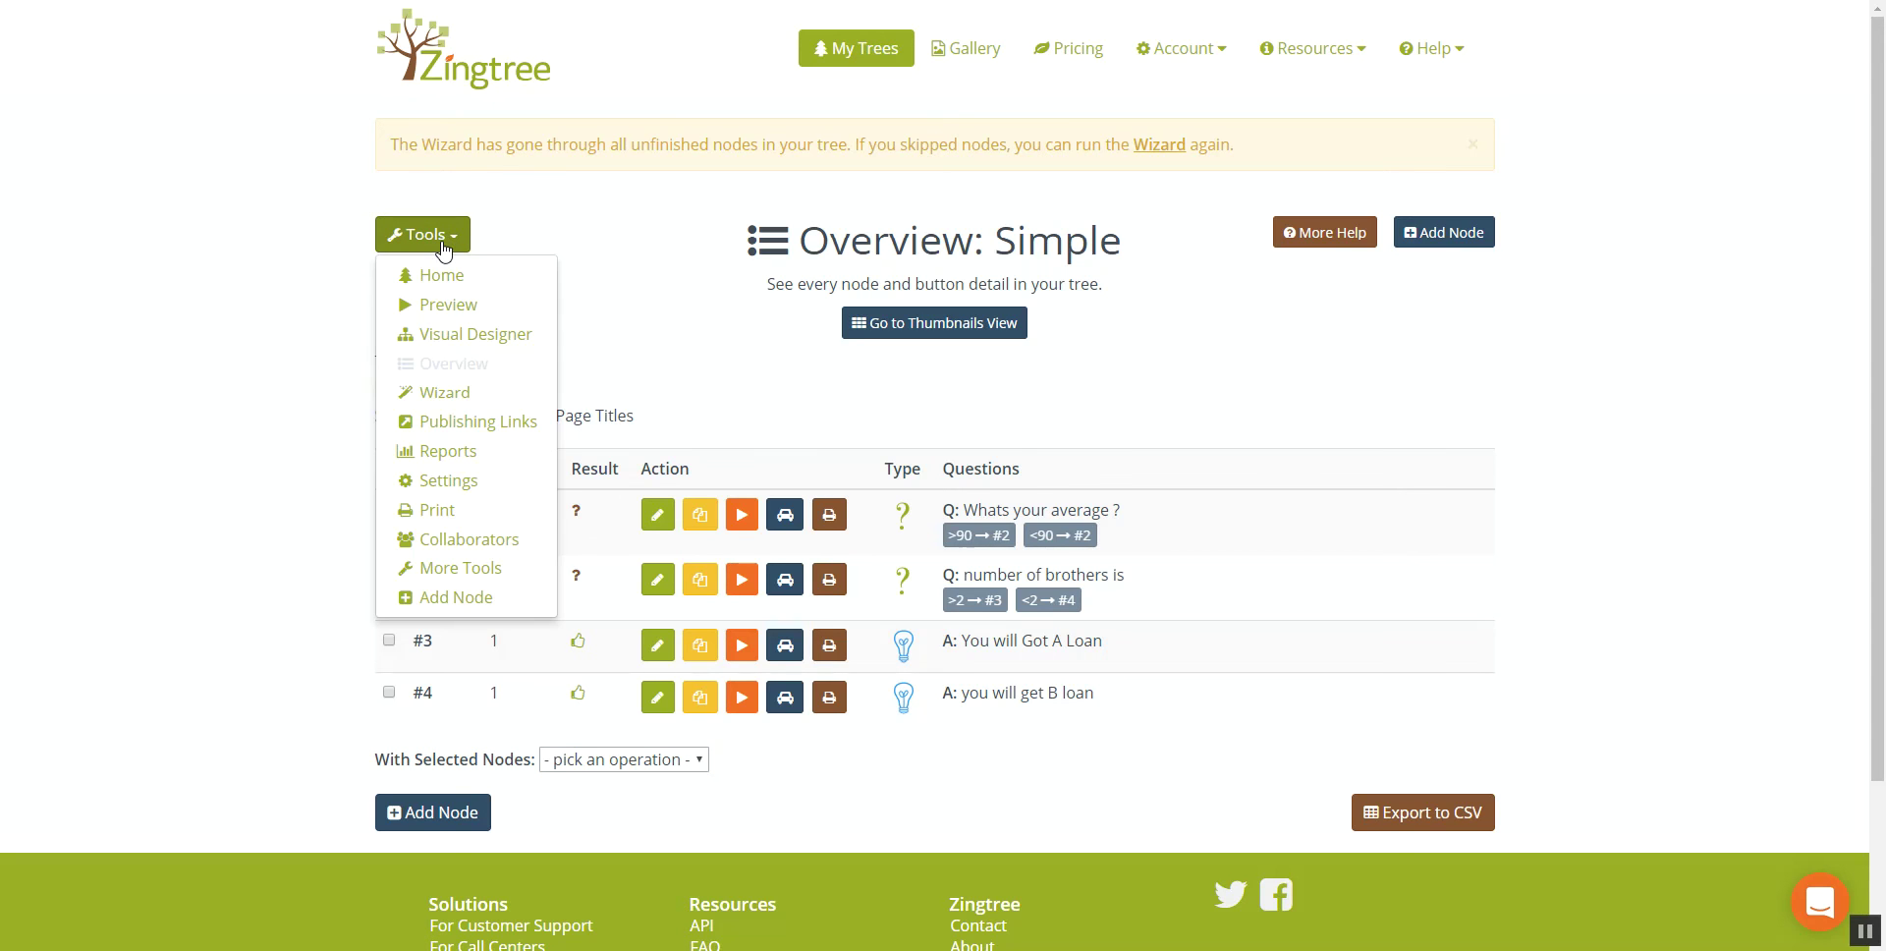
{"action": "left_click", "coordinate": [454, 306]}
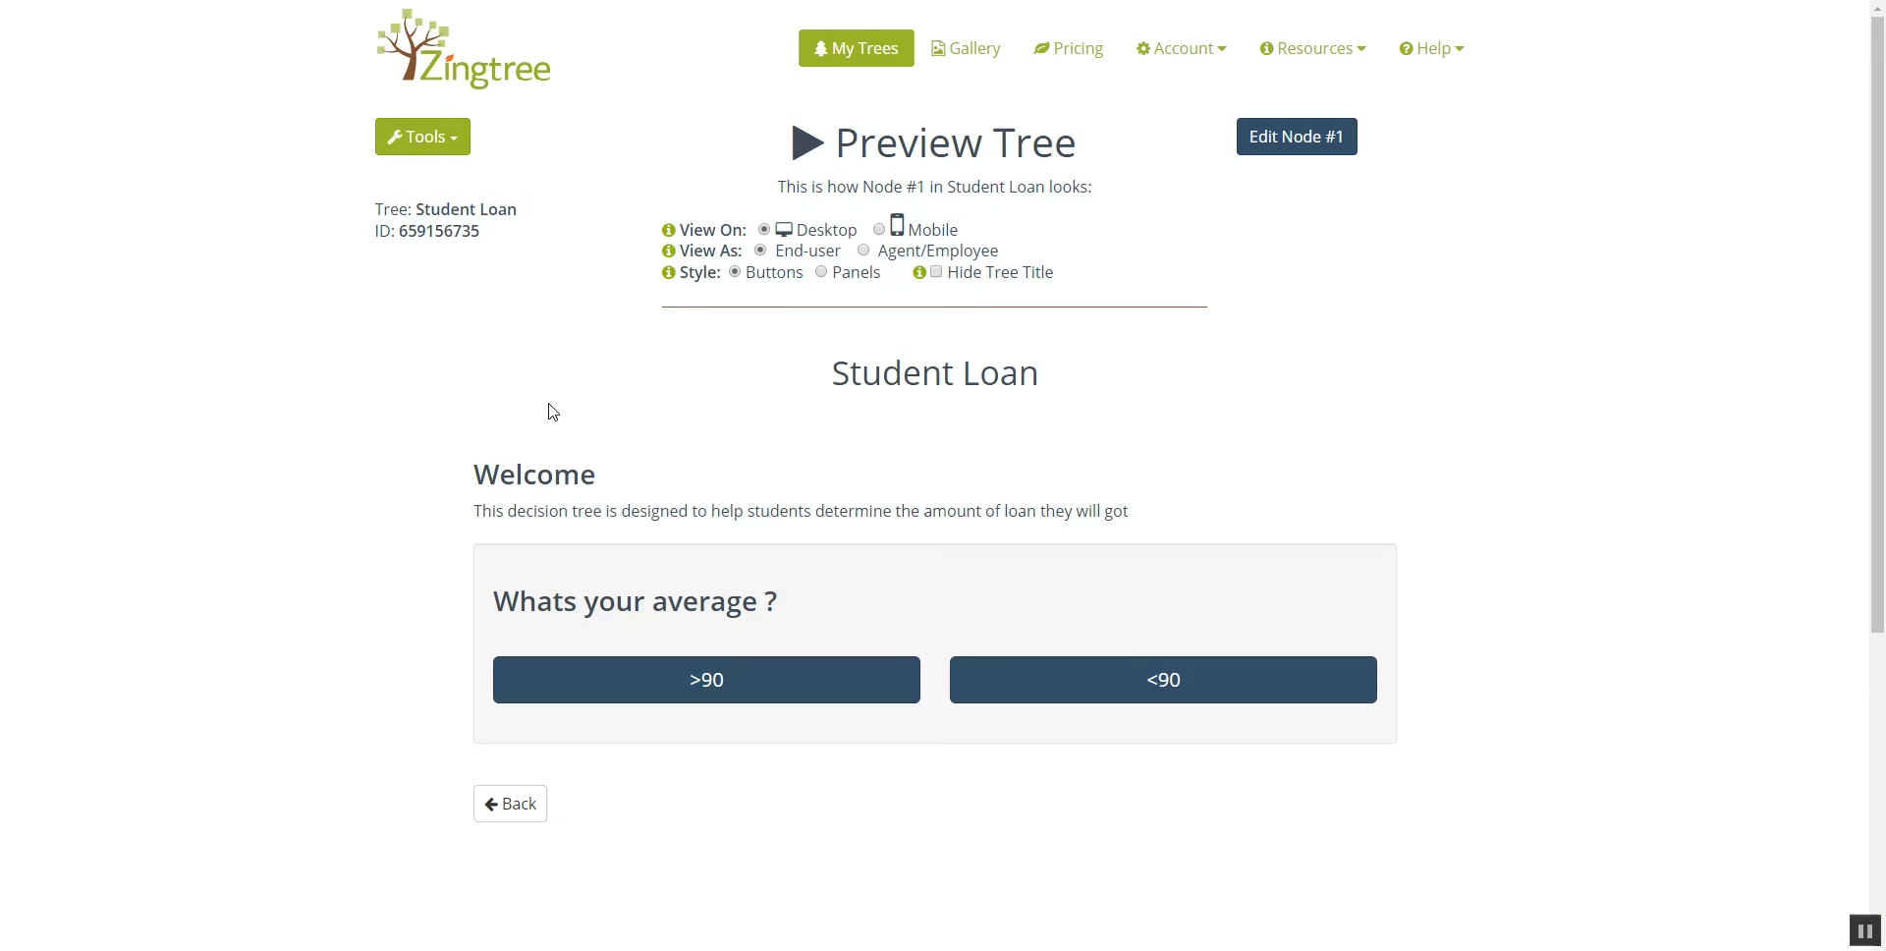
{"action": "scroll", "coordinate": [370, 530], "scroll_direction": "down", "scroll_amount": 2}
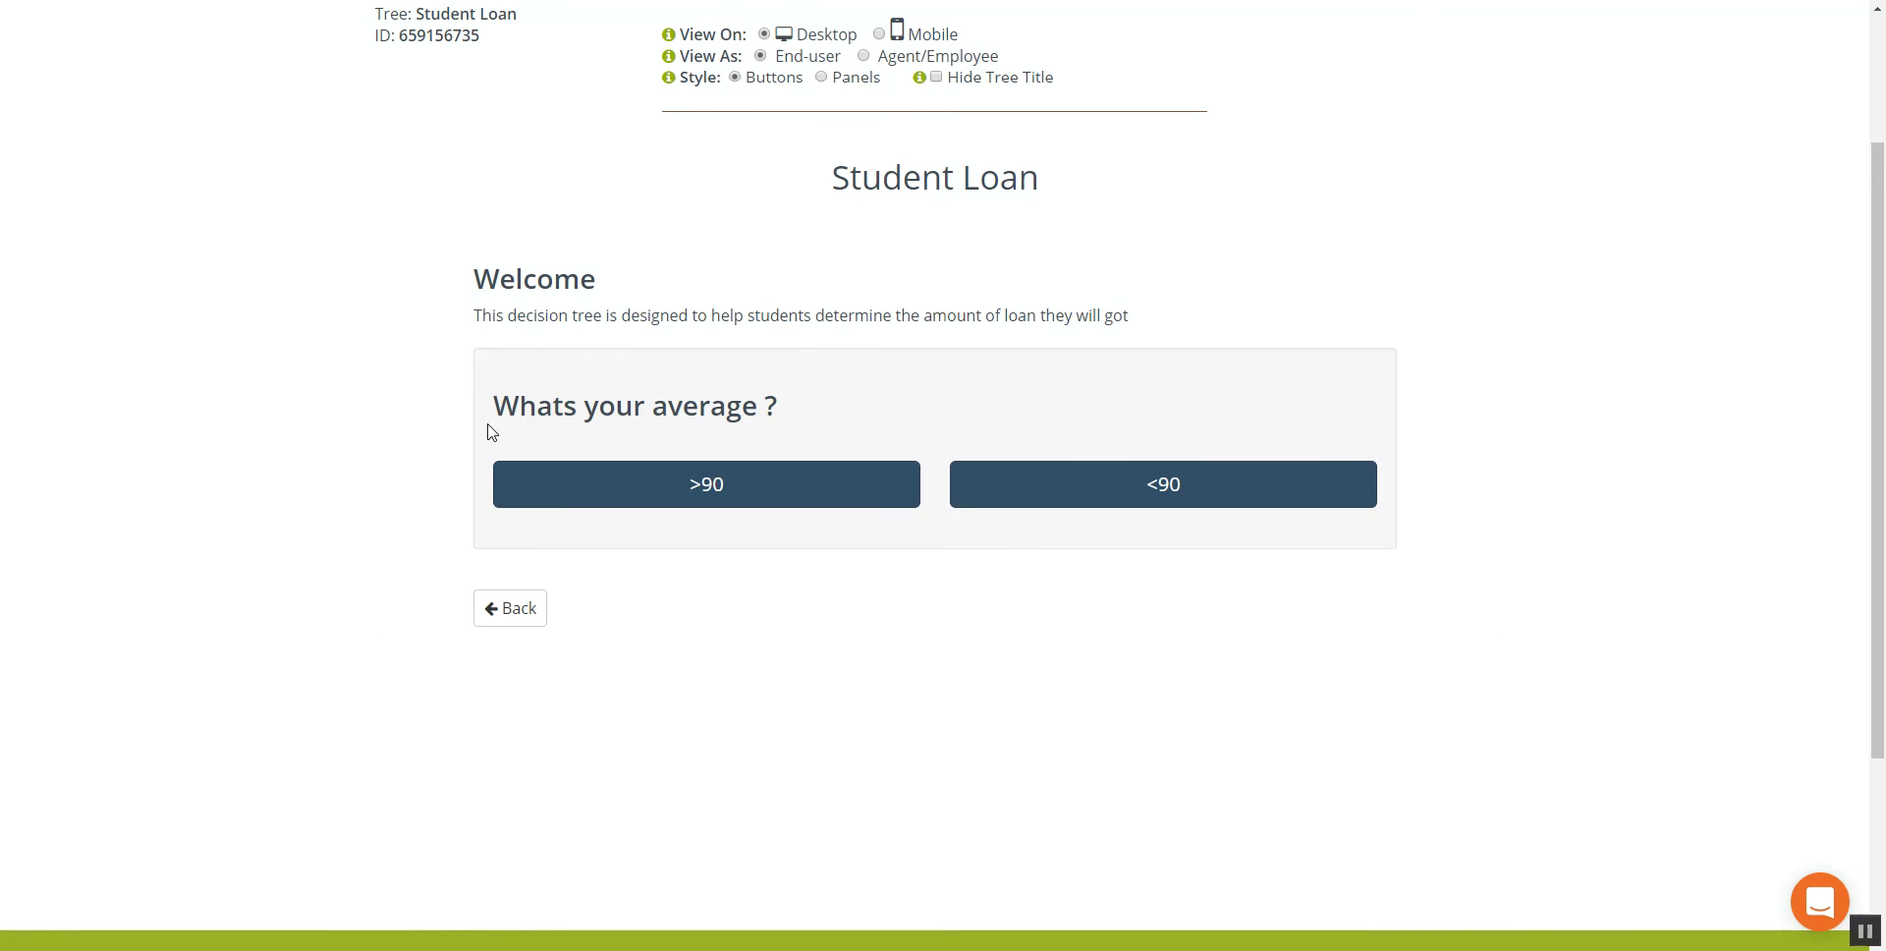
{"action": "left_click", "coordinate": [708, 489]}
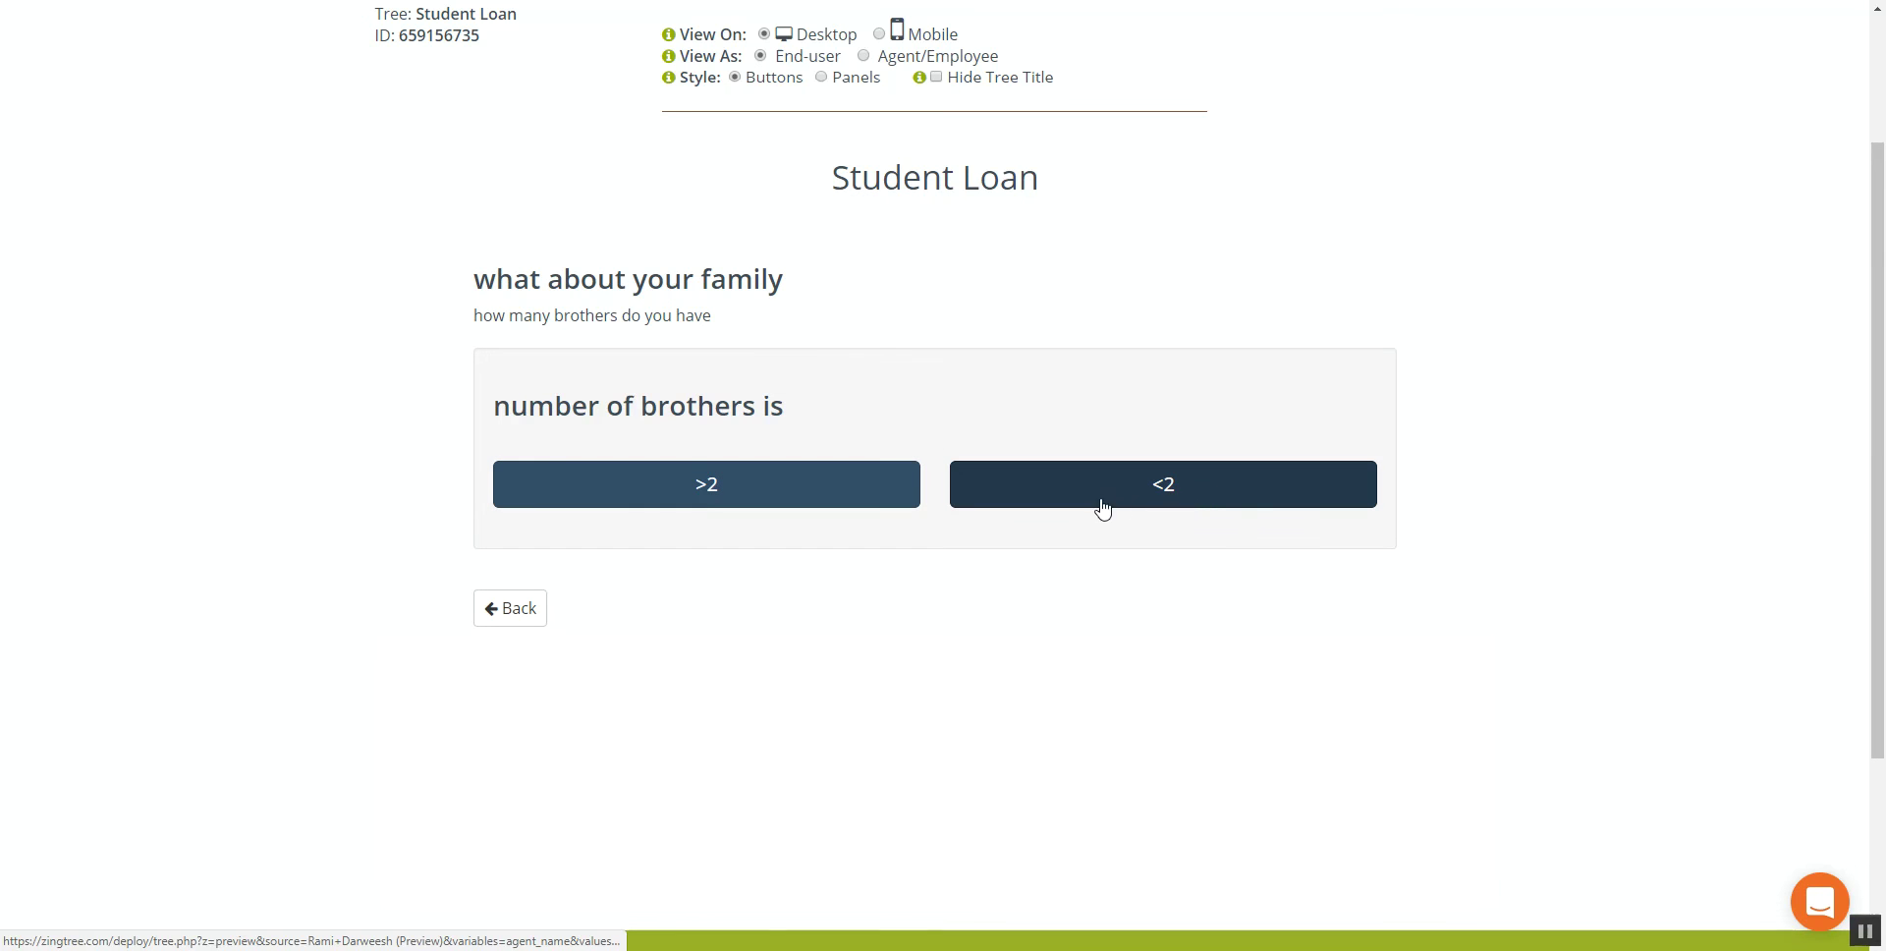
{"action": "left_click", "coordinate": [1139, 488]}
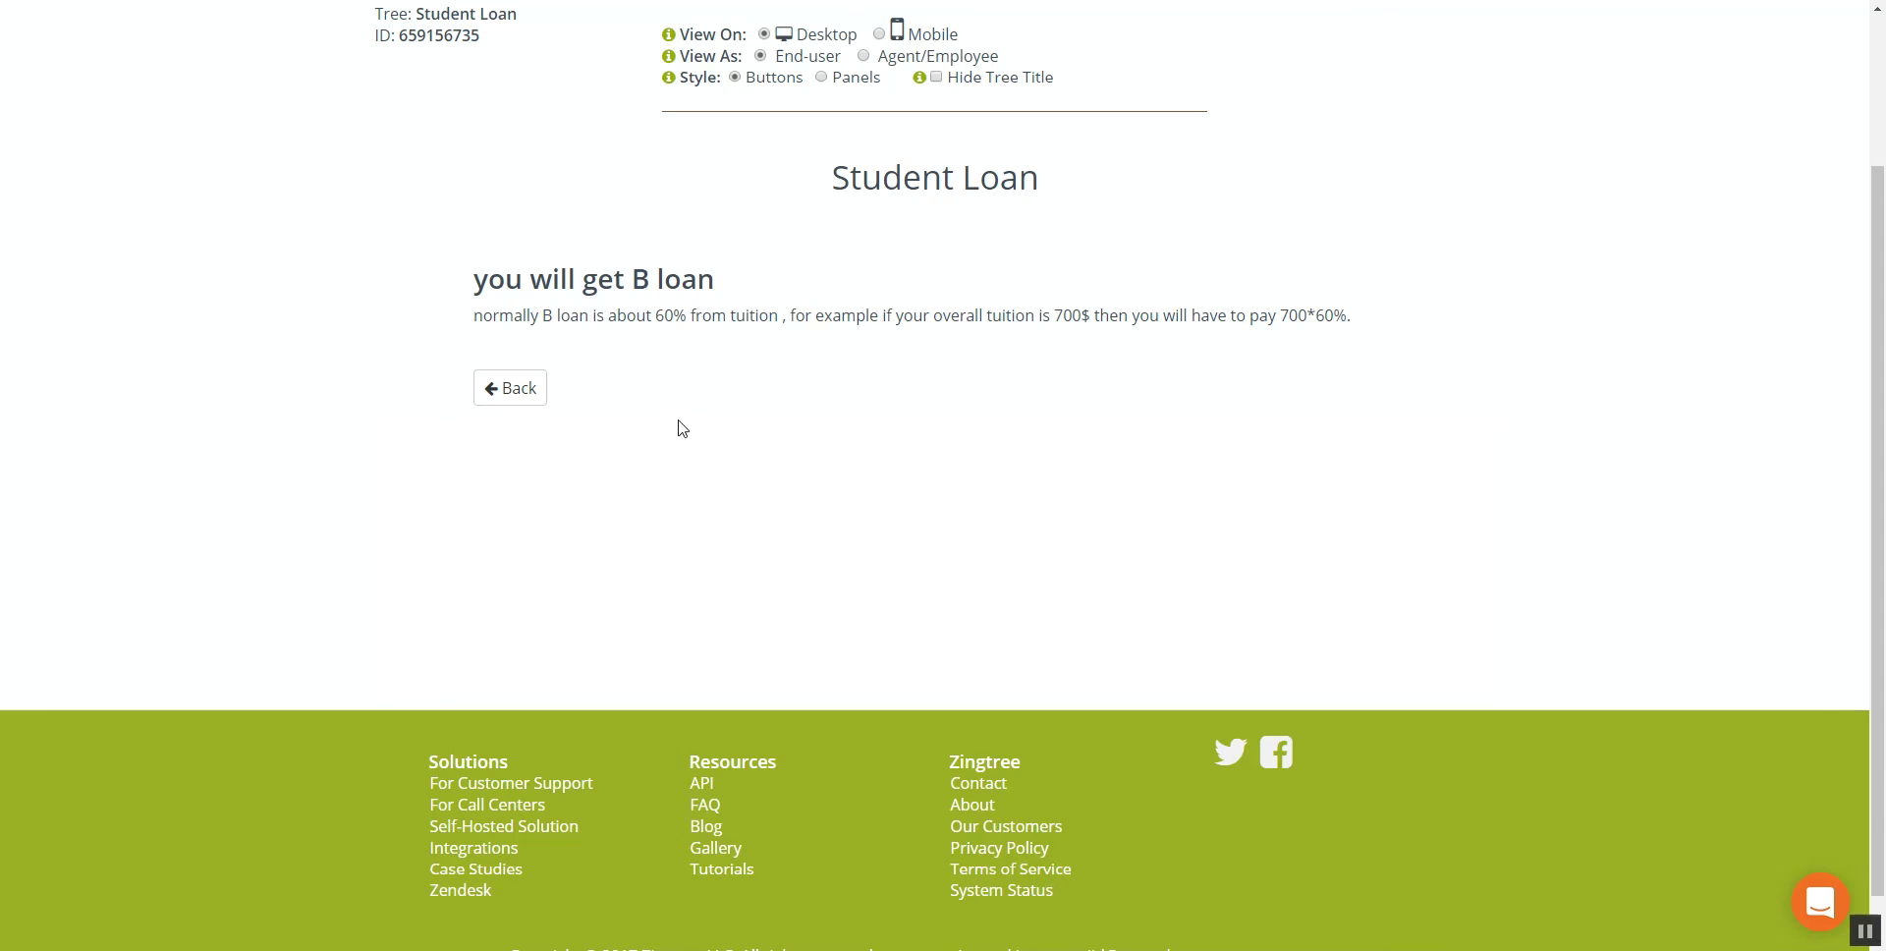
{"action": "left_click_drag", "start_coordinate": [487, 322], "coordinate": [1342, 305]}
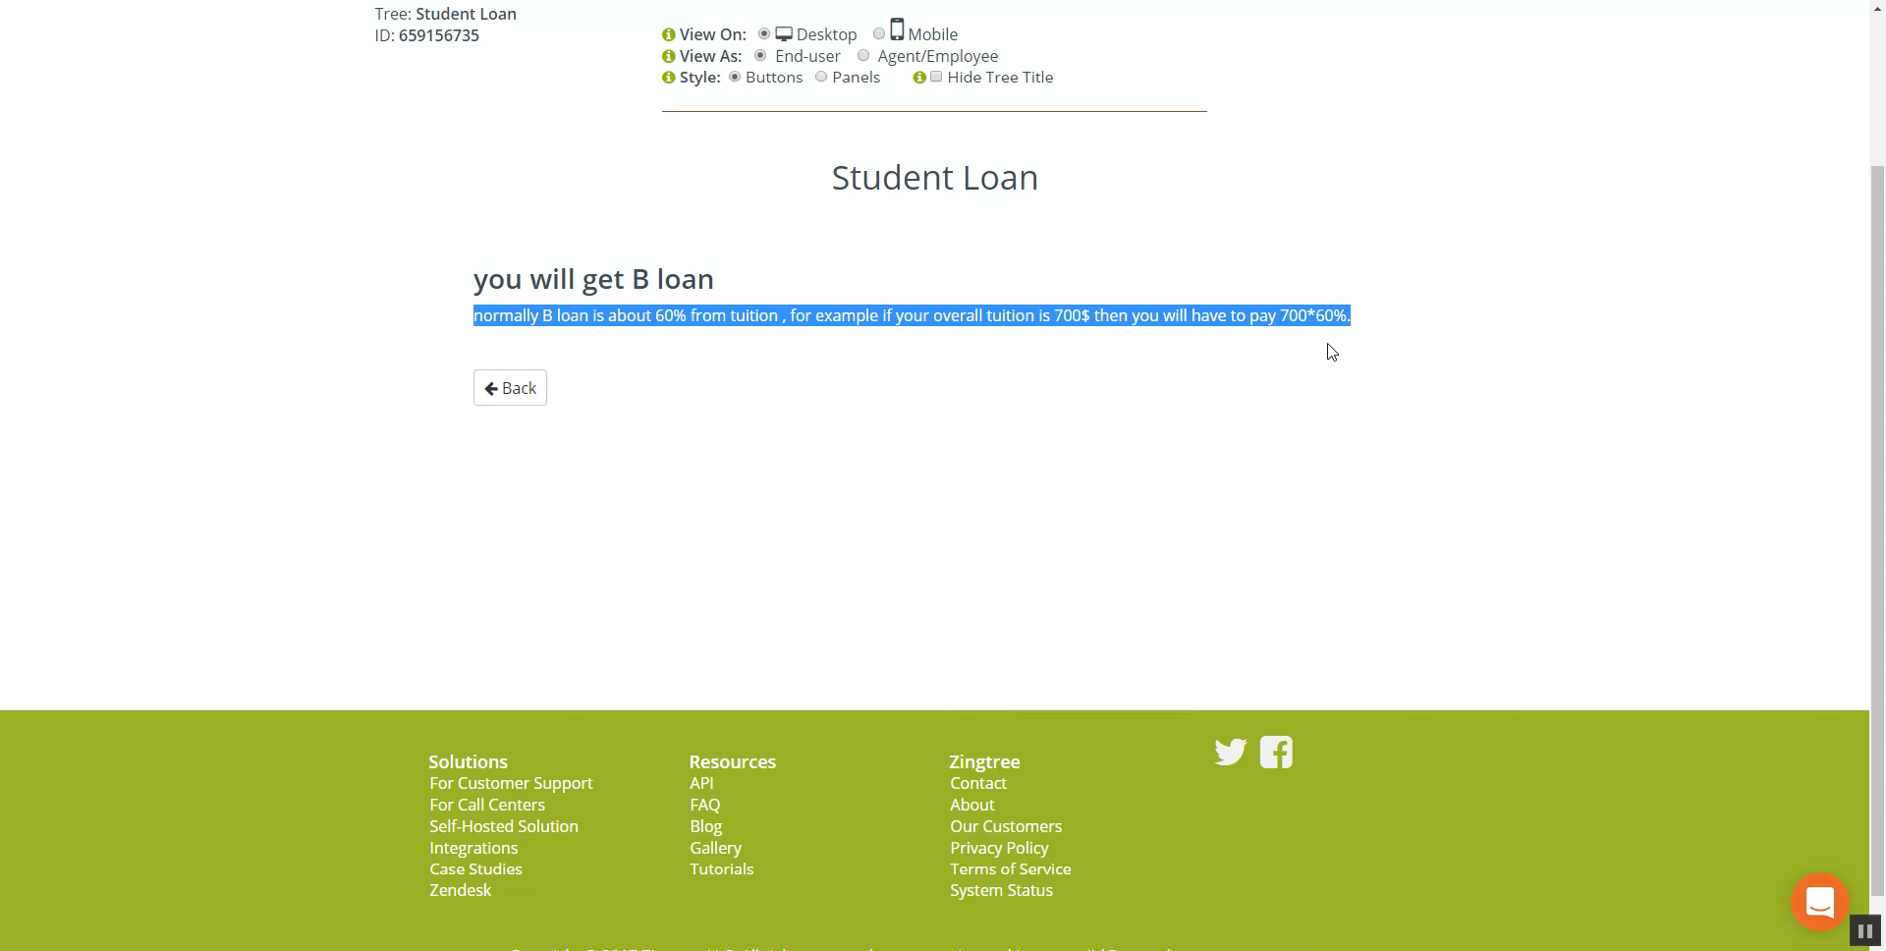
Switch the preview of the B loan solution to the mobile view and examine its layout
{"action": "scroll", "coordinate": [636, 420], "scroll_direction": "up", "scroll_amount": 2}
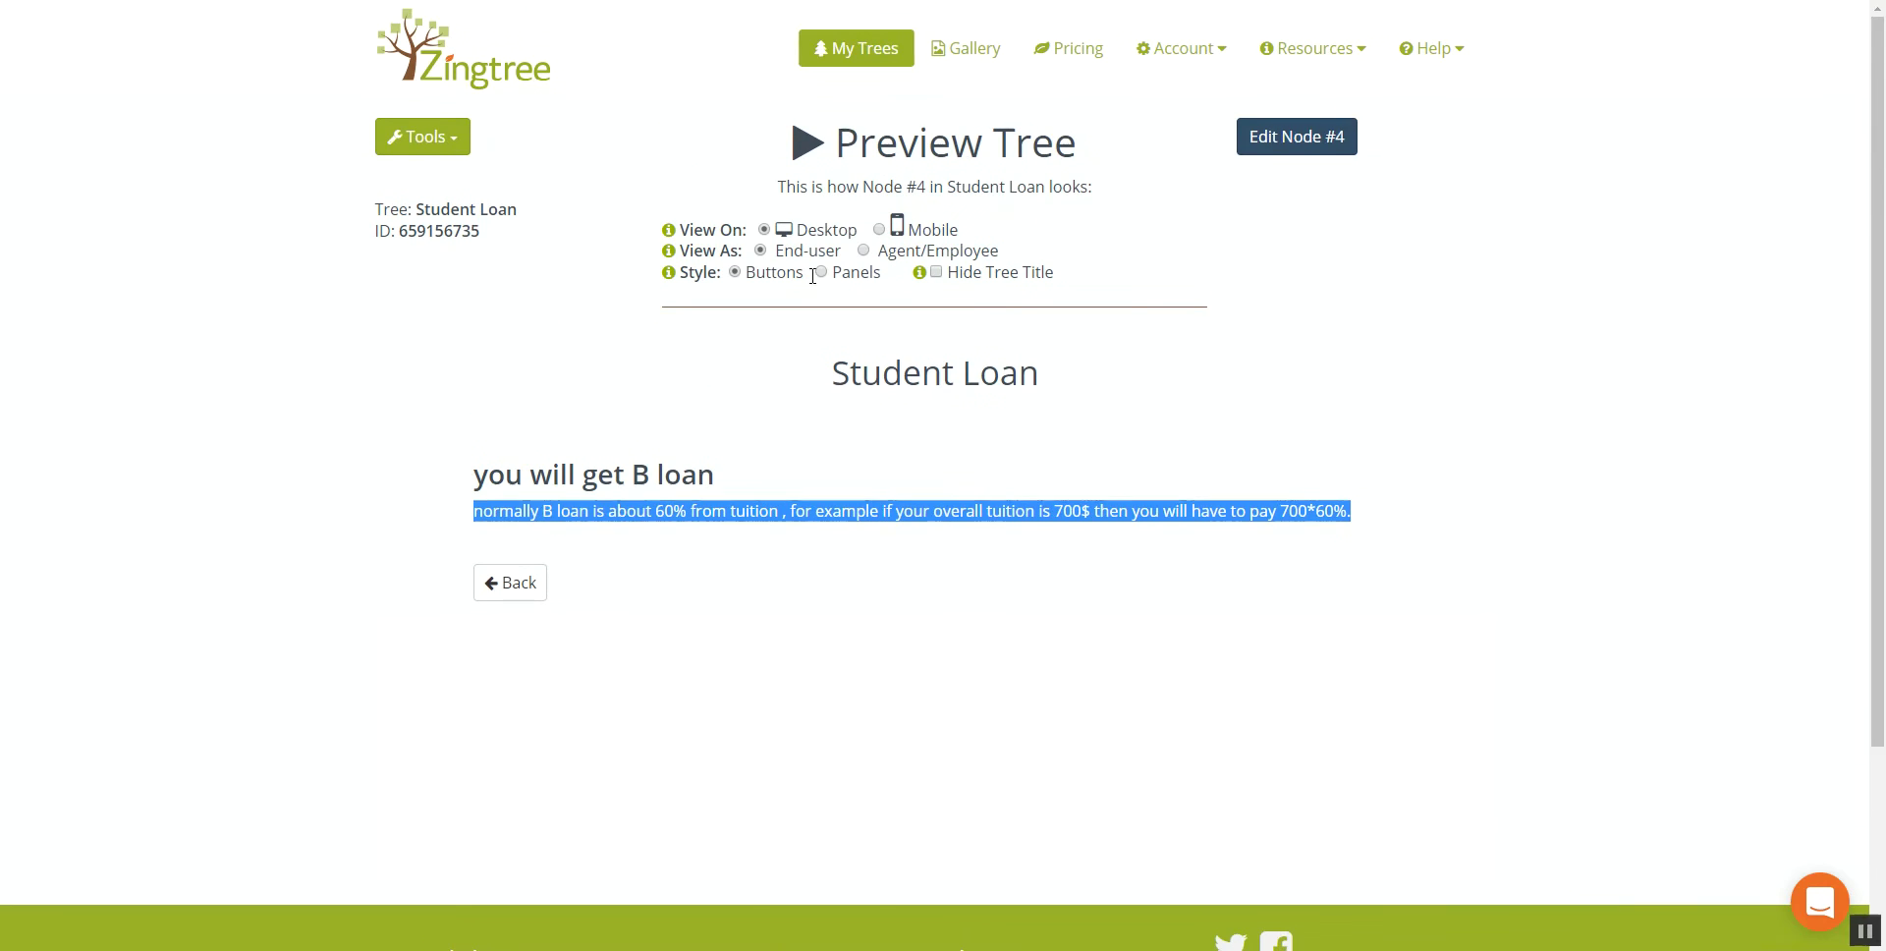
{"action": "left_click", "coordinate": [879, 230]}
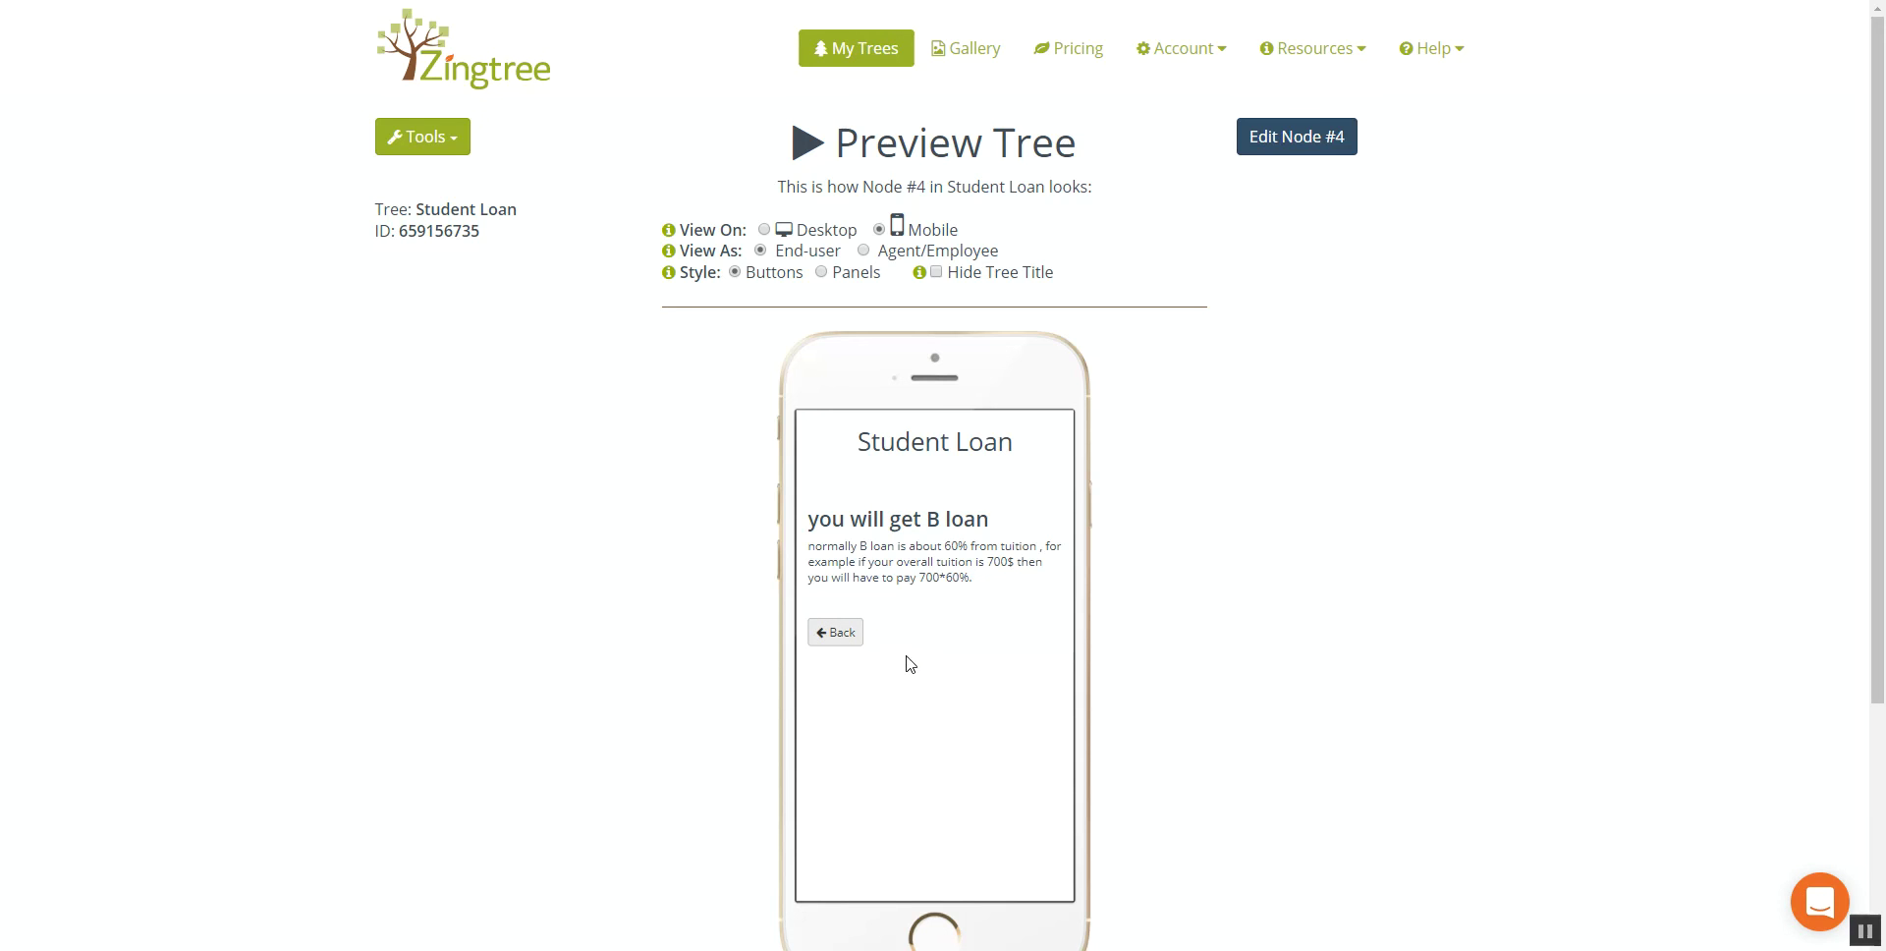
{"action": "scroll", "coordinate": [896, 649], "scroll_direction": "down", "scroll_amount": 3}
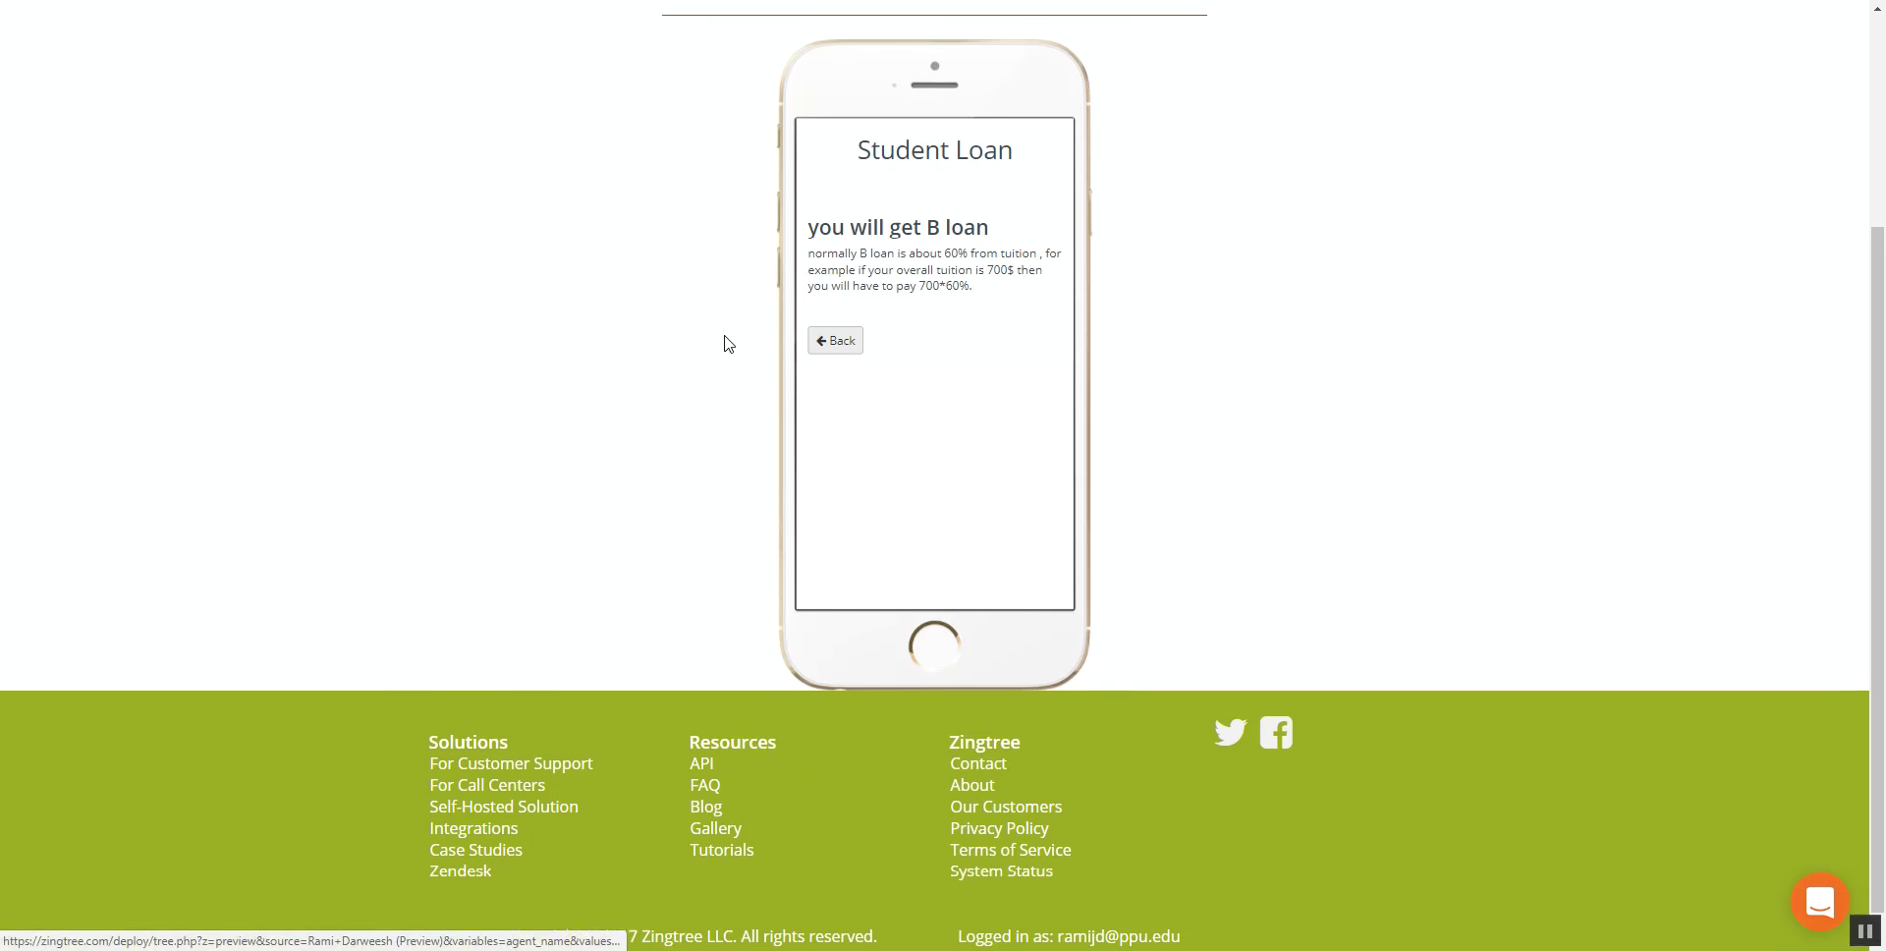
{"action": "scroll", "coordinate": [727, 344], "scroll_direction": "up", "scroll_amount": 2}
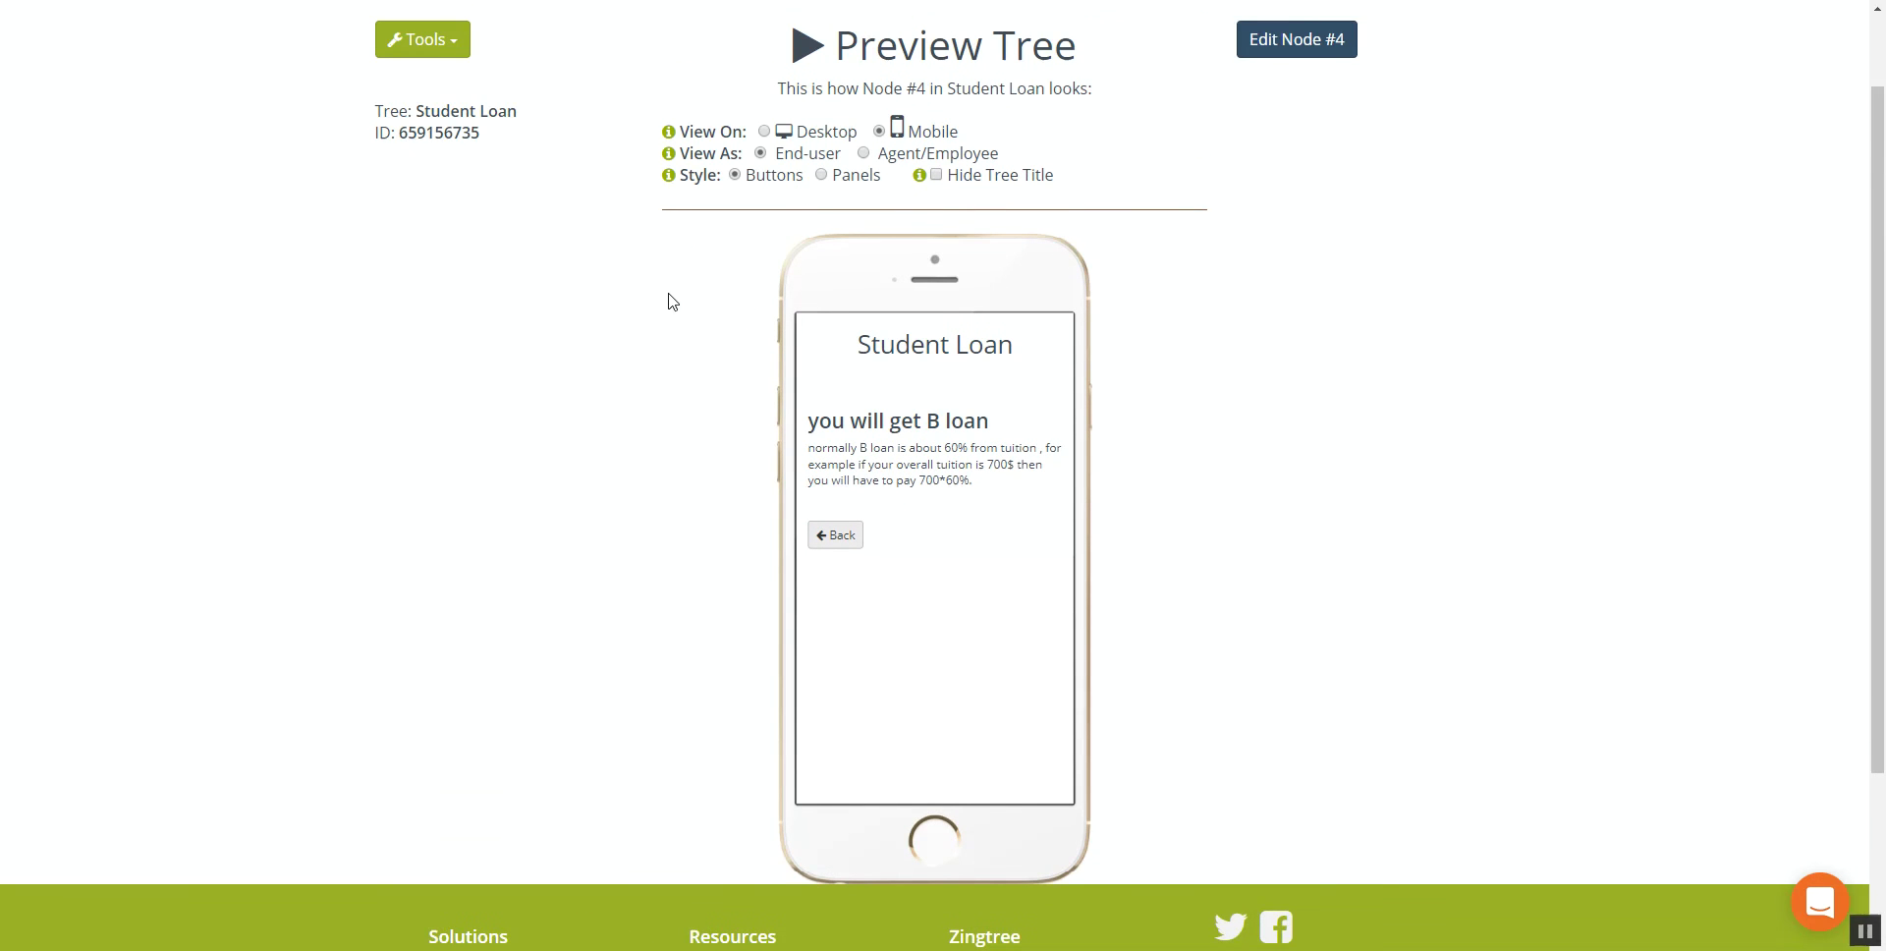
{"action": "scroll", "coordinate": [688, 303], "scroll_direction": "up", "scroll_amount": 1}
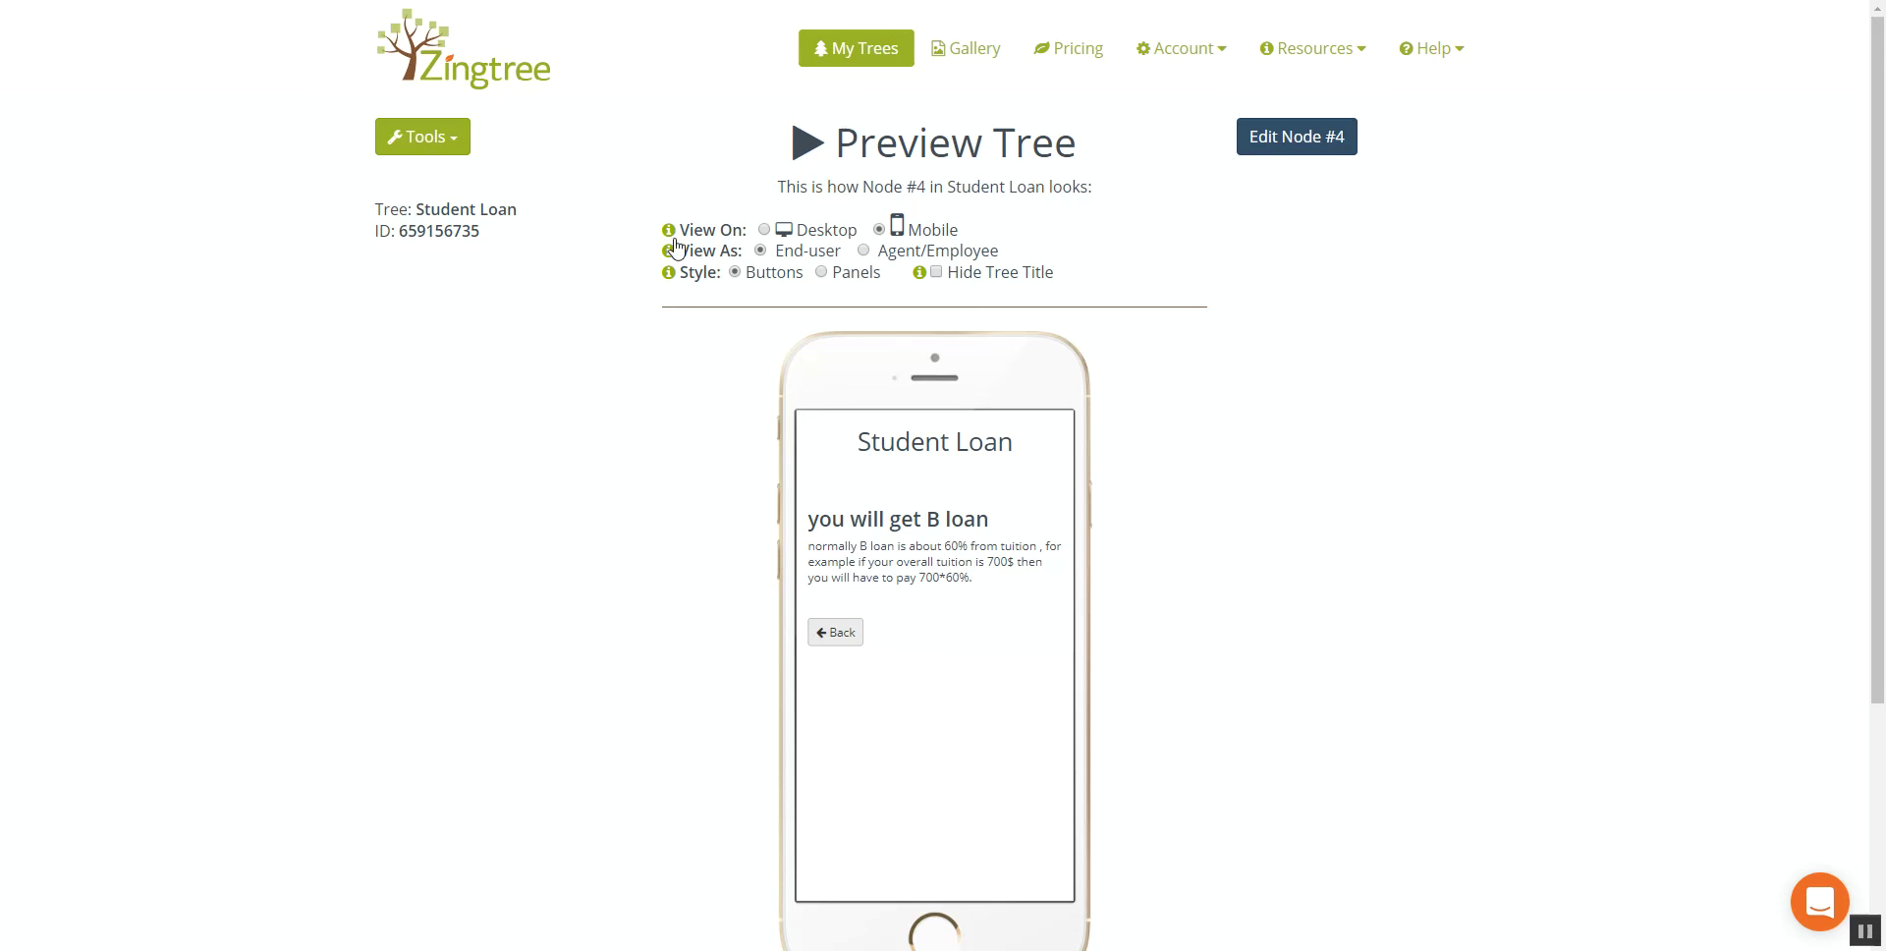
Restart the tree preview in mobile view and answer ">90" for the average and "<2" for the brothers
{"action": "left_click", "coordinate": [422, 138]}
{"action": "left_click", "coordinate": [438, 209]}
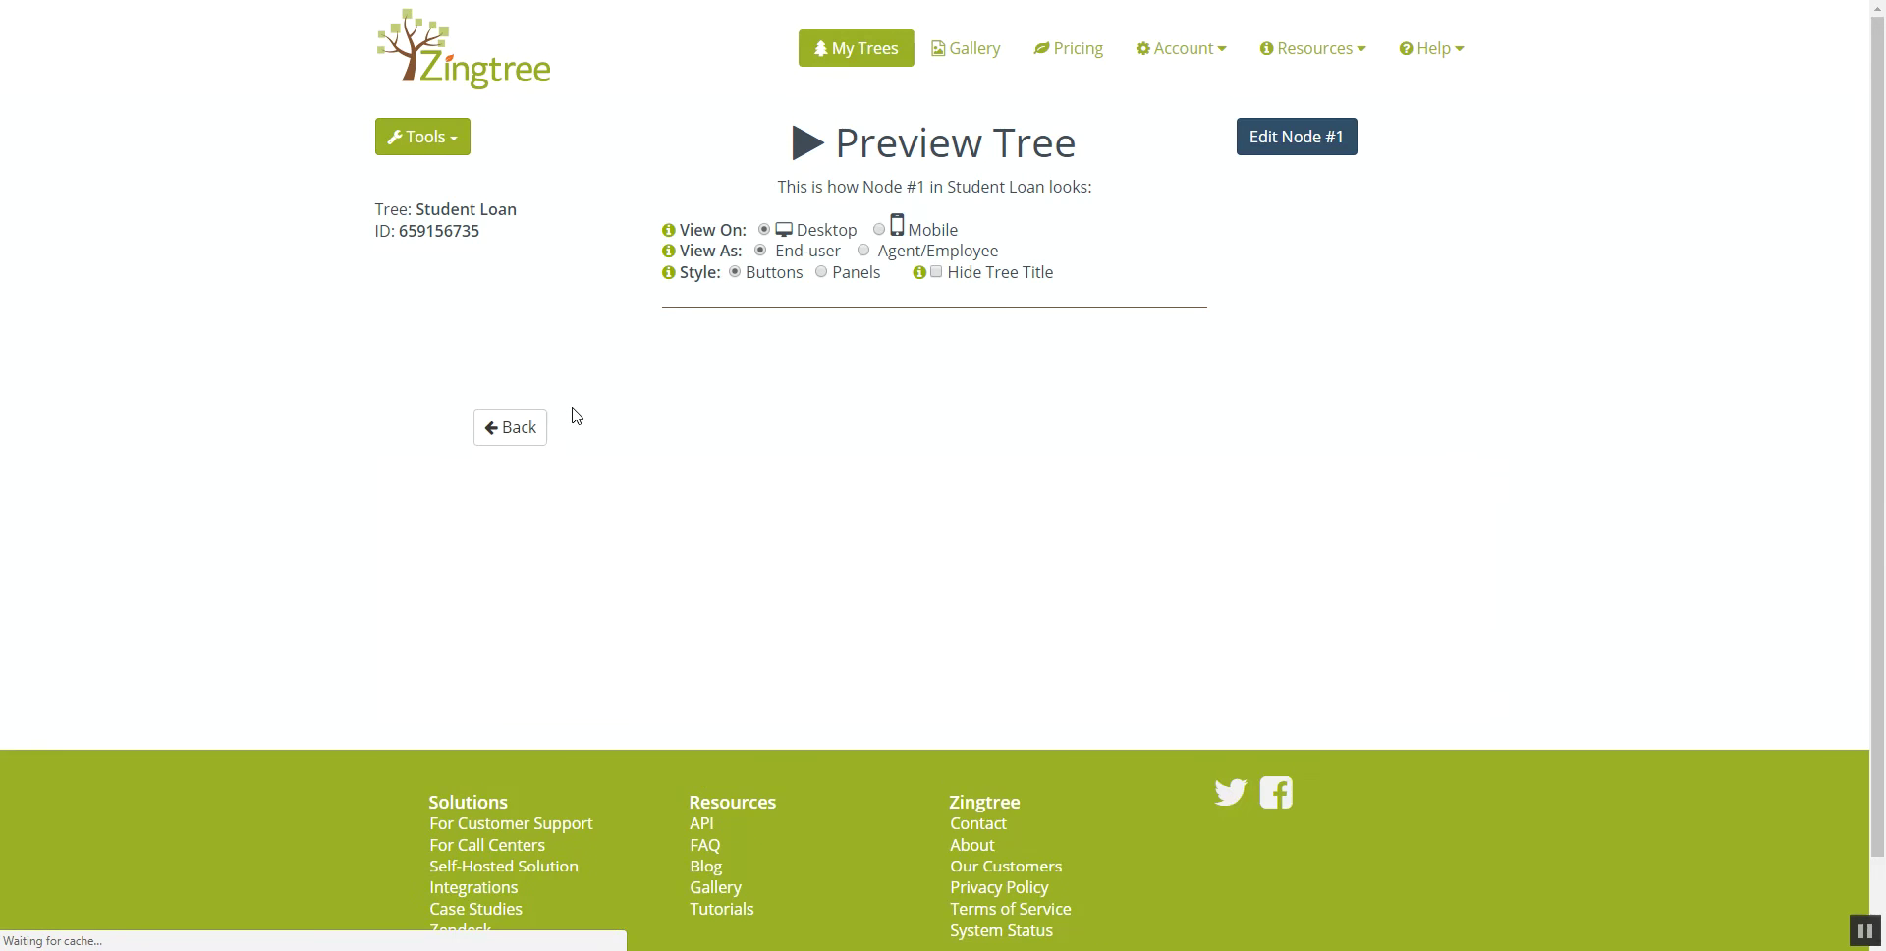
{"action": "left_click", "coordinate": [880, 230]}
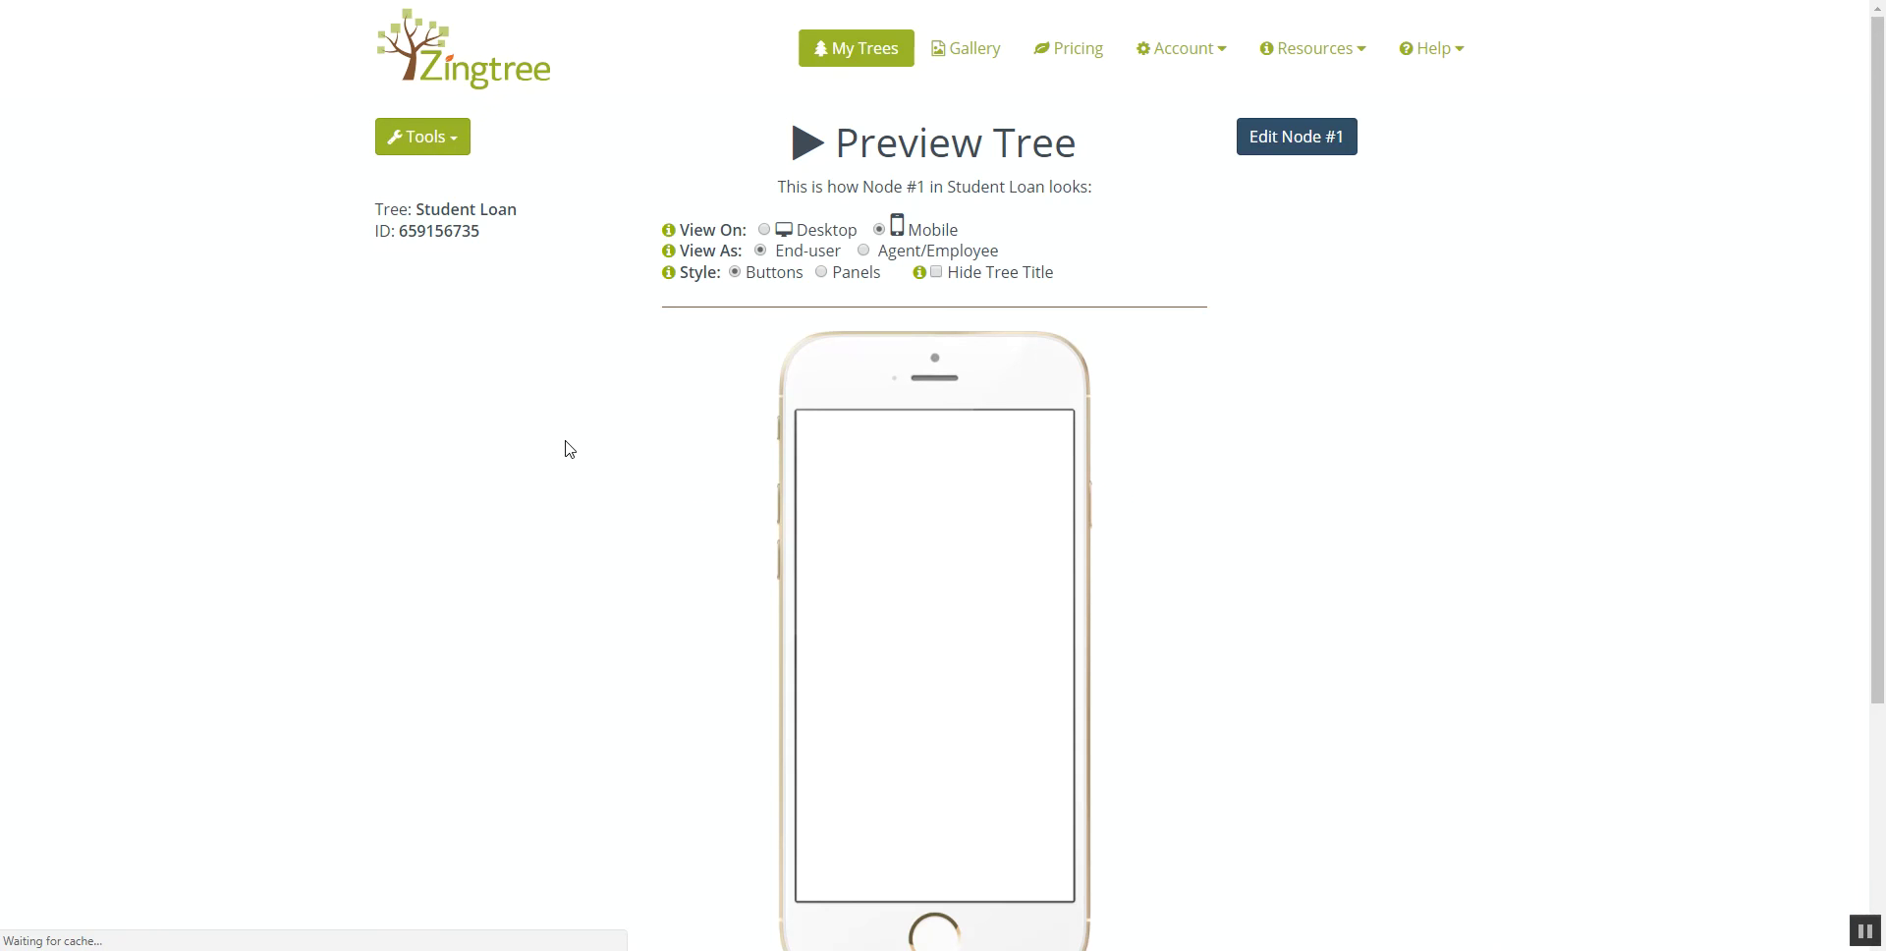
{"action": "scroll", "coordinate": [573, 450], "scroll_direction": "down", "scroll_amount": 1}
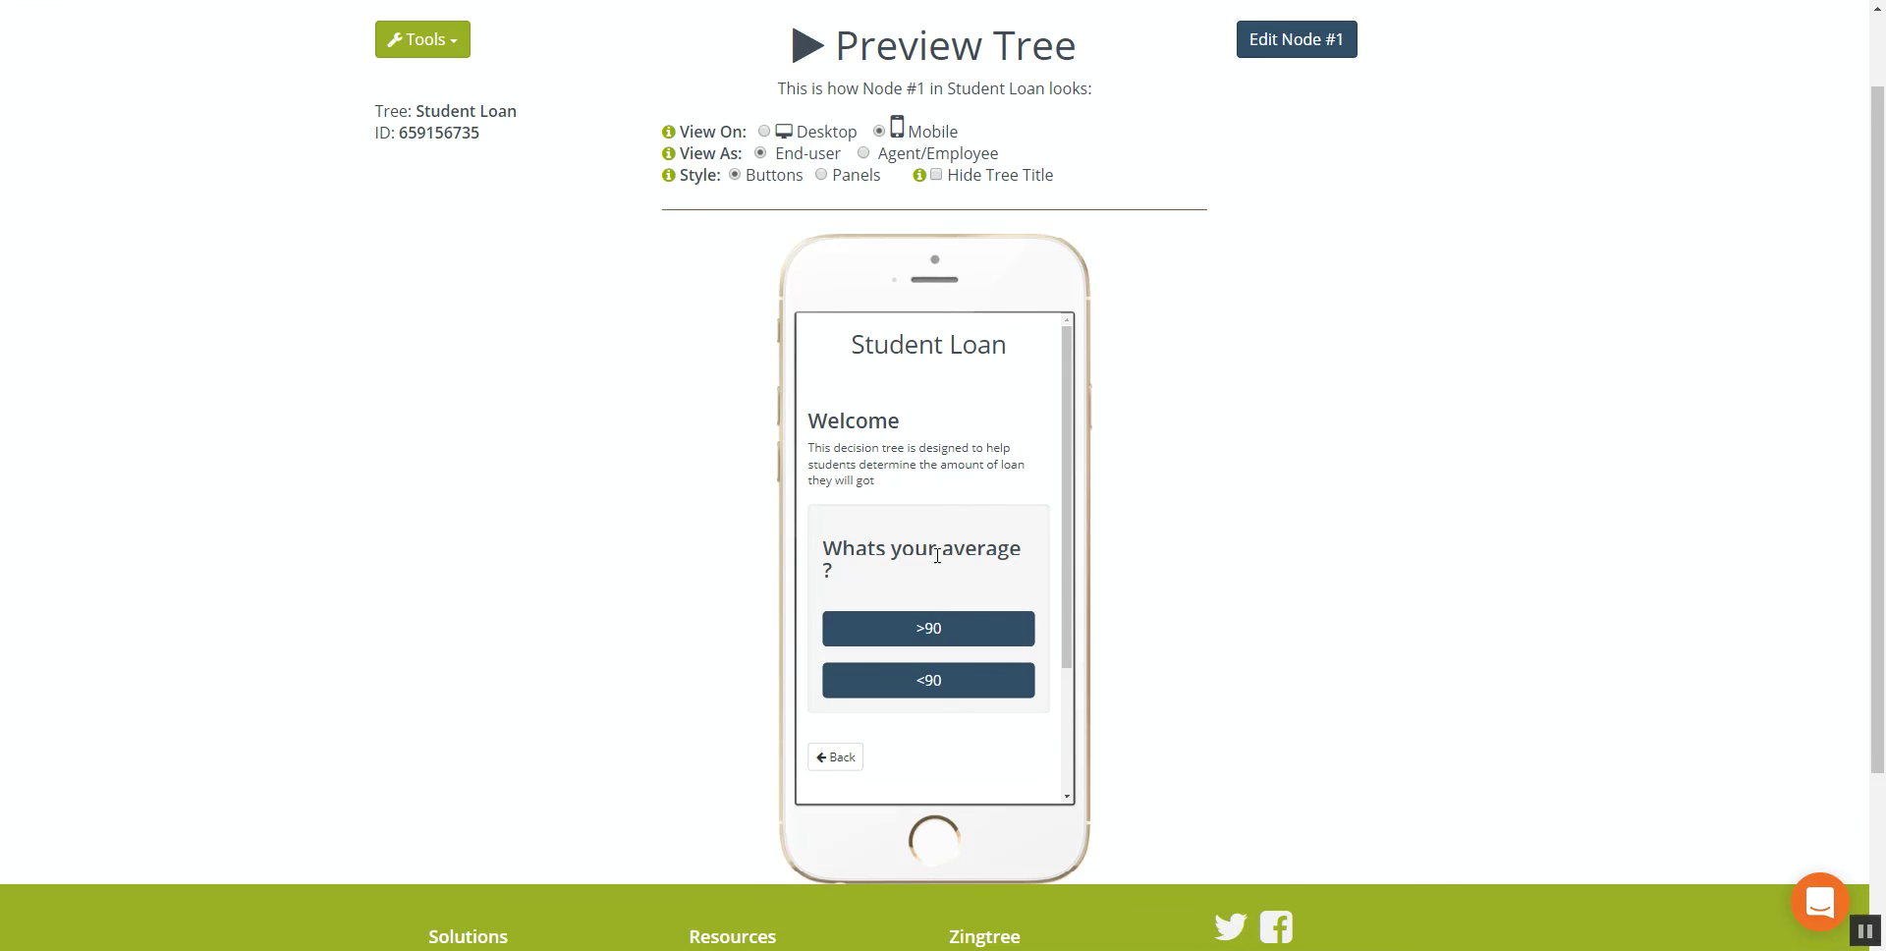
{"action": "left_click", "coordinate": [933, 629]}
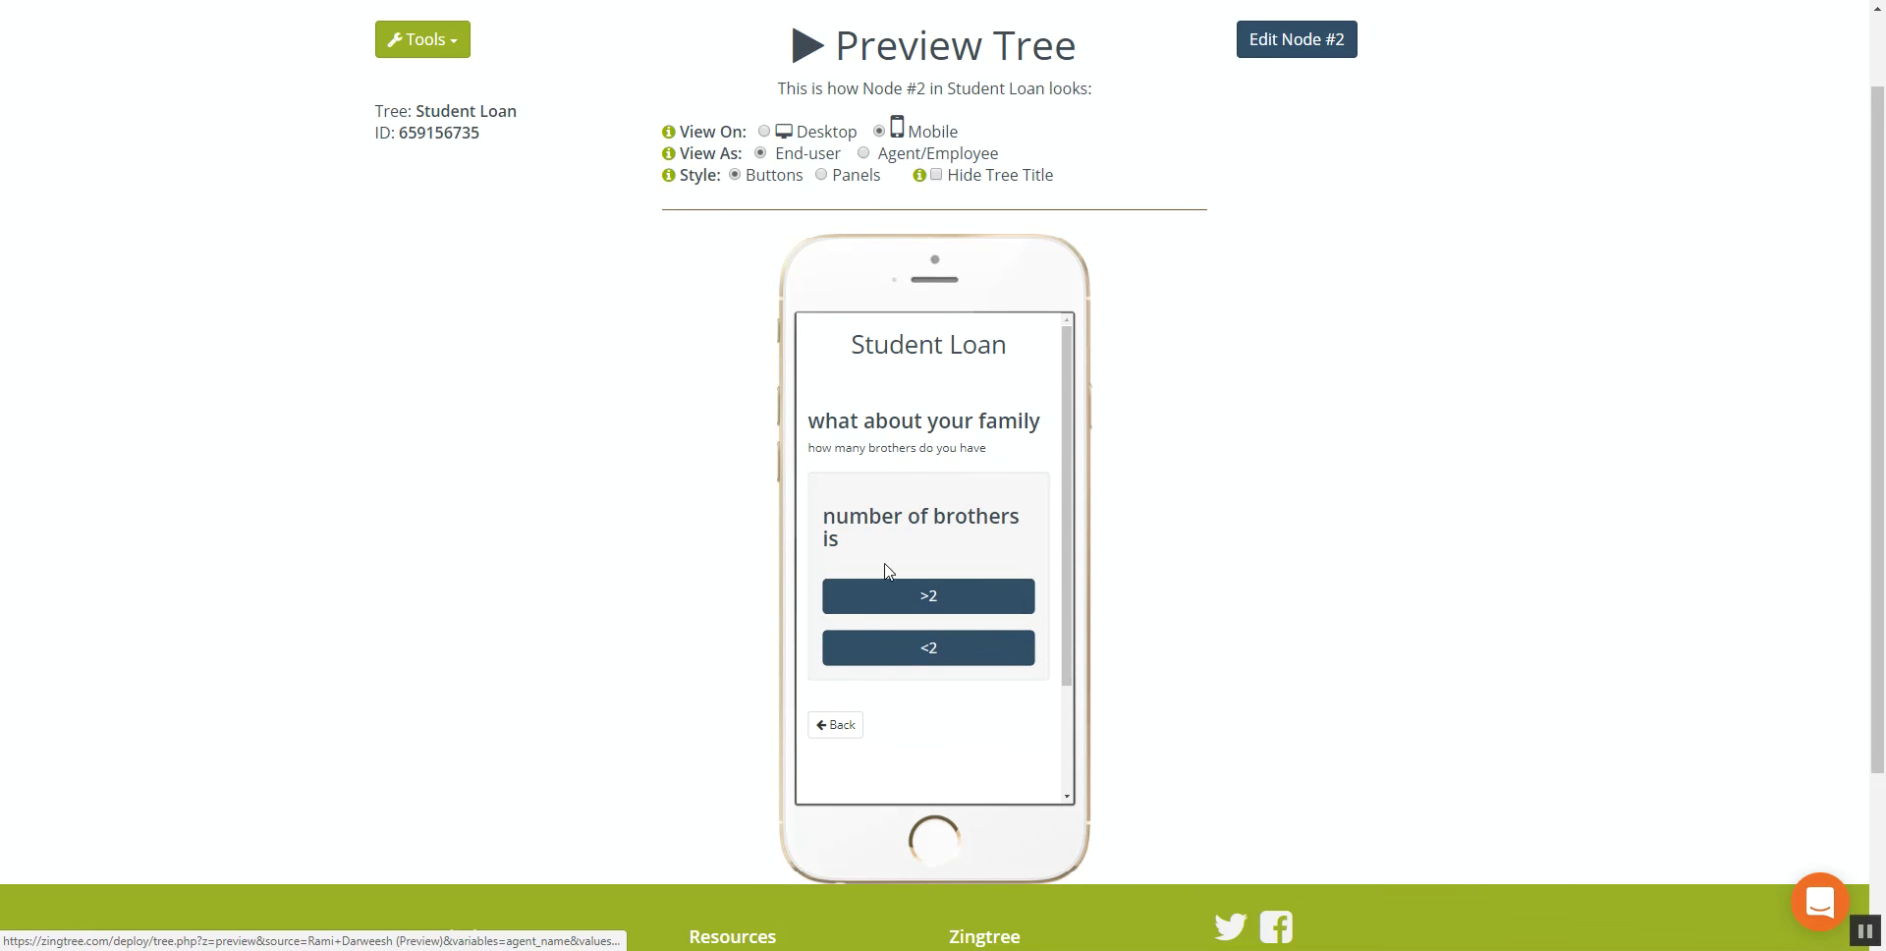
{"action": "left_click", "coordinate": [926, 665]}
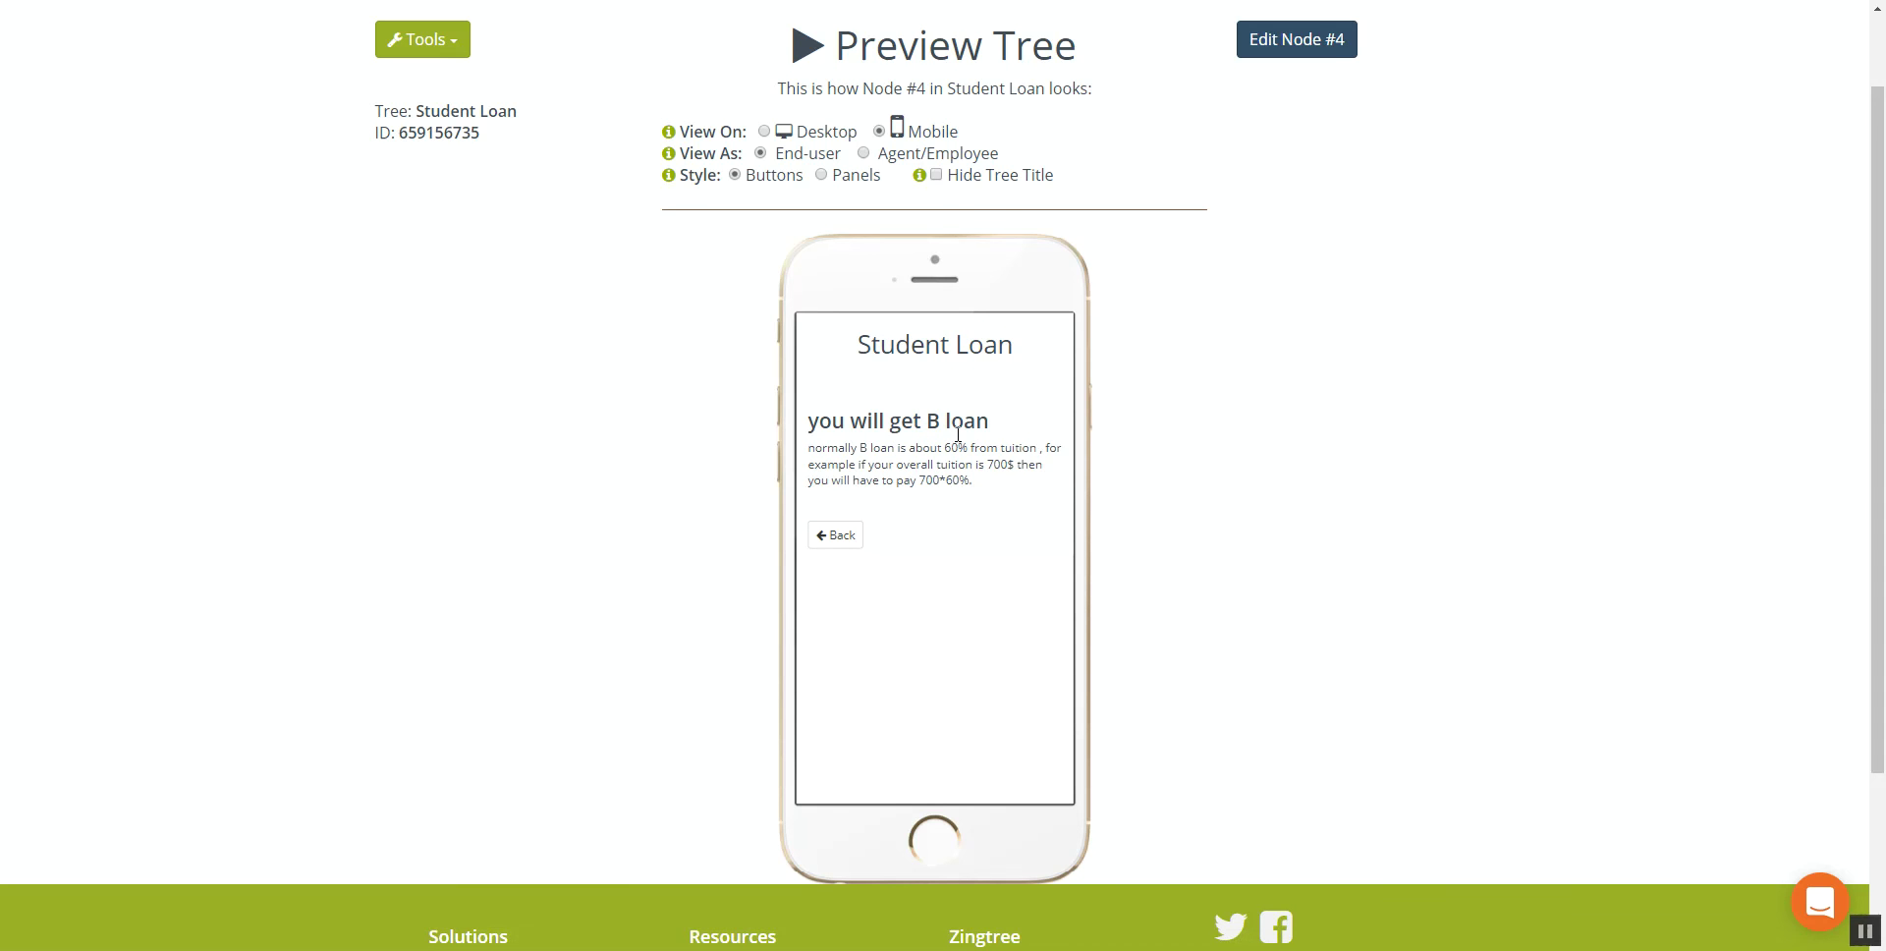
Return to the start of the mobile preview, try the answers "<90" and ">2", and go back to the Welcome node
{"action": "left_click", "coordinate": [832, 534]}
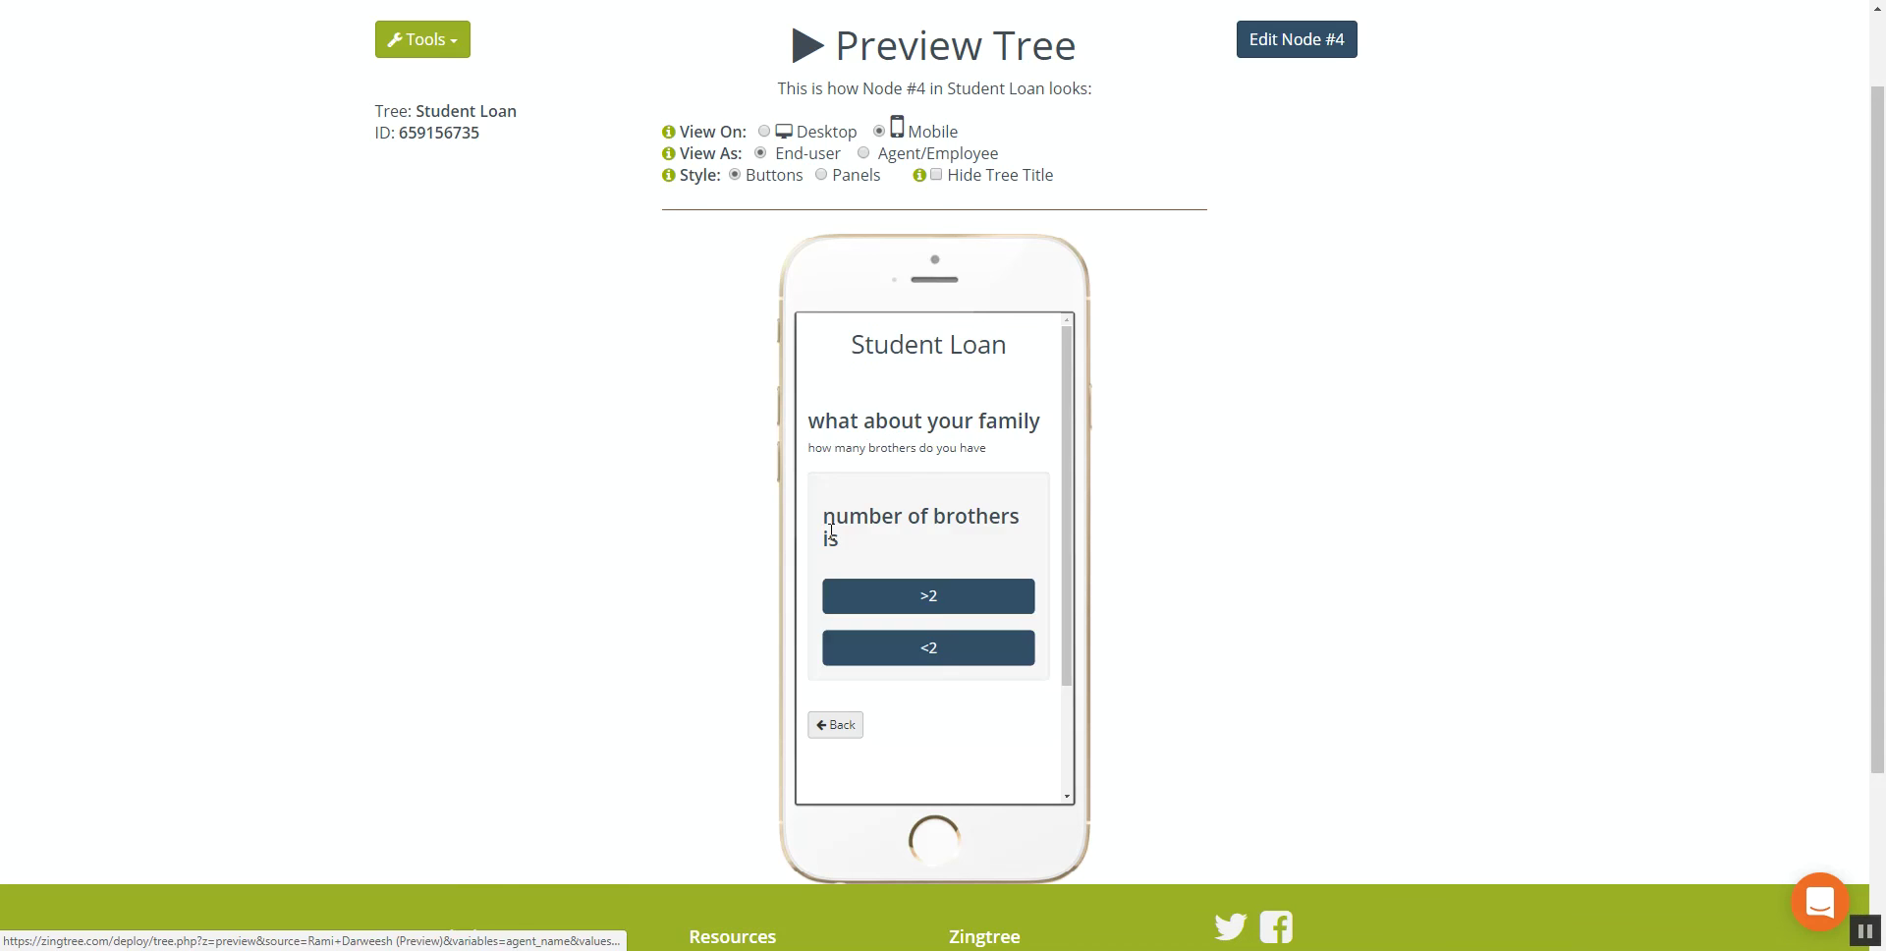
{"action": "left_click", "coordinate": [839, 725]}
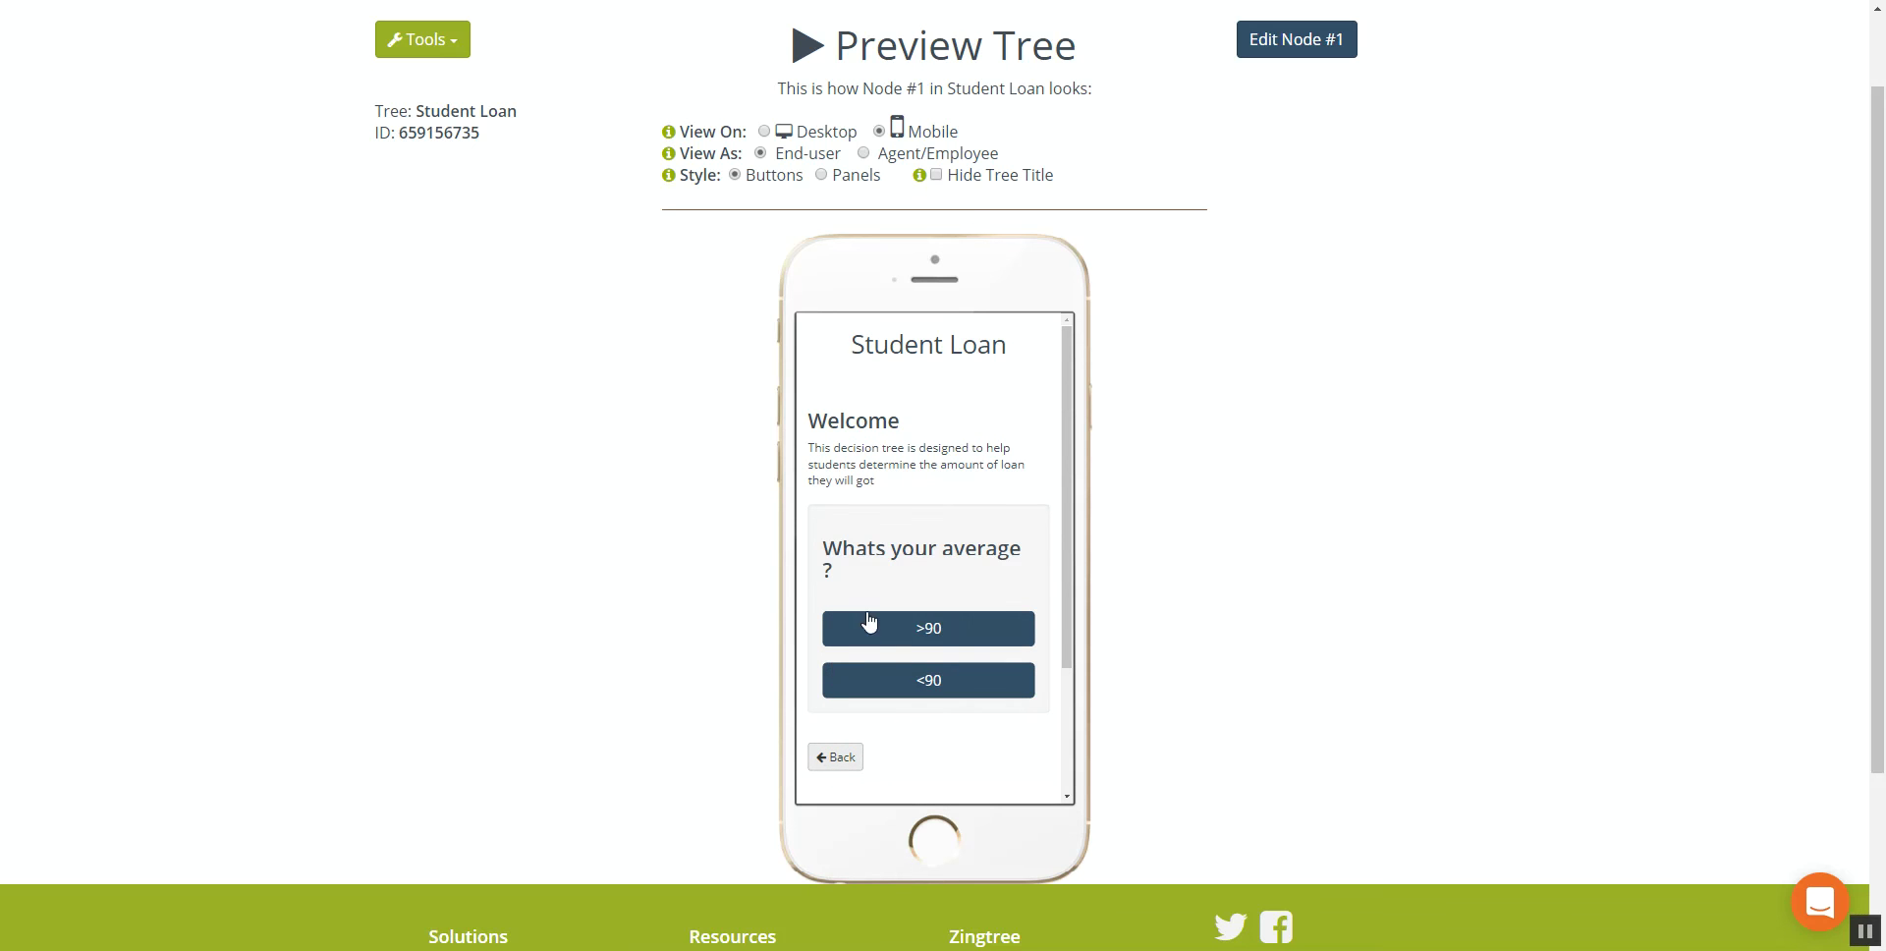
{"action": "left_click", "coordinate": [924, 685]}
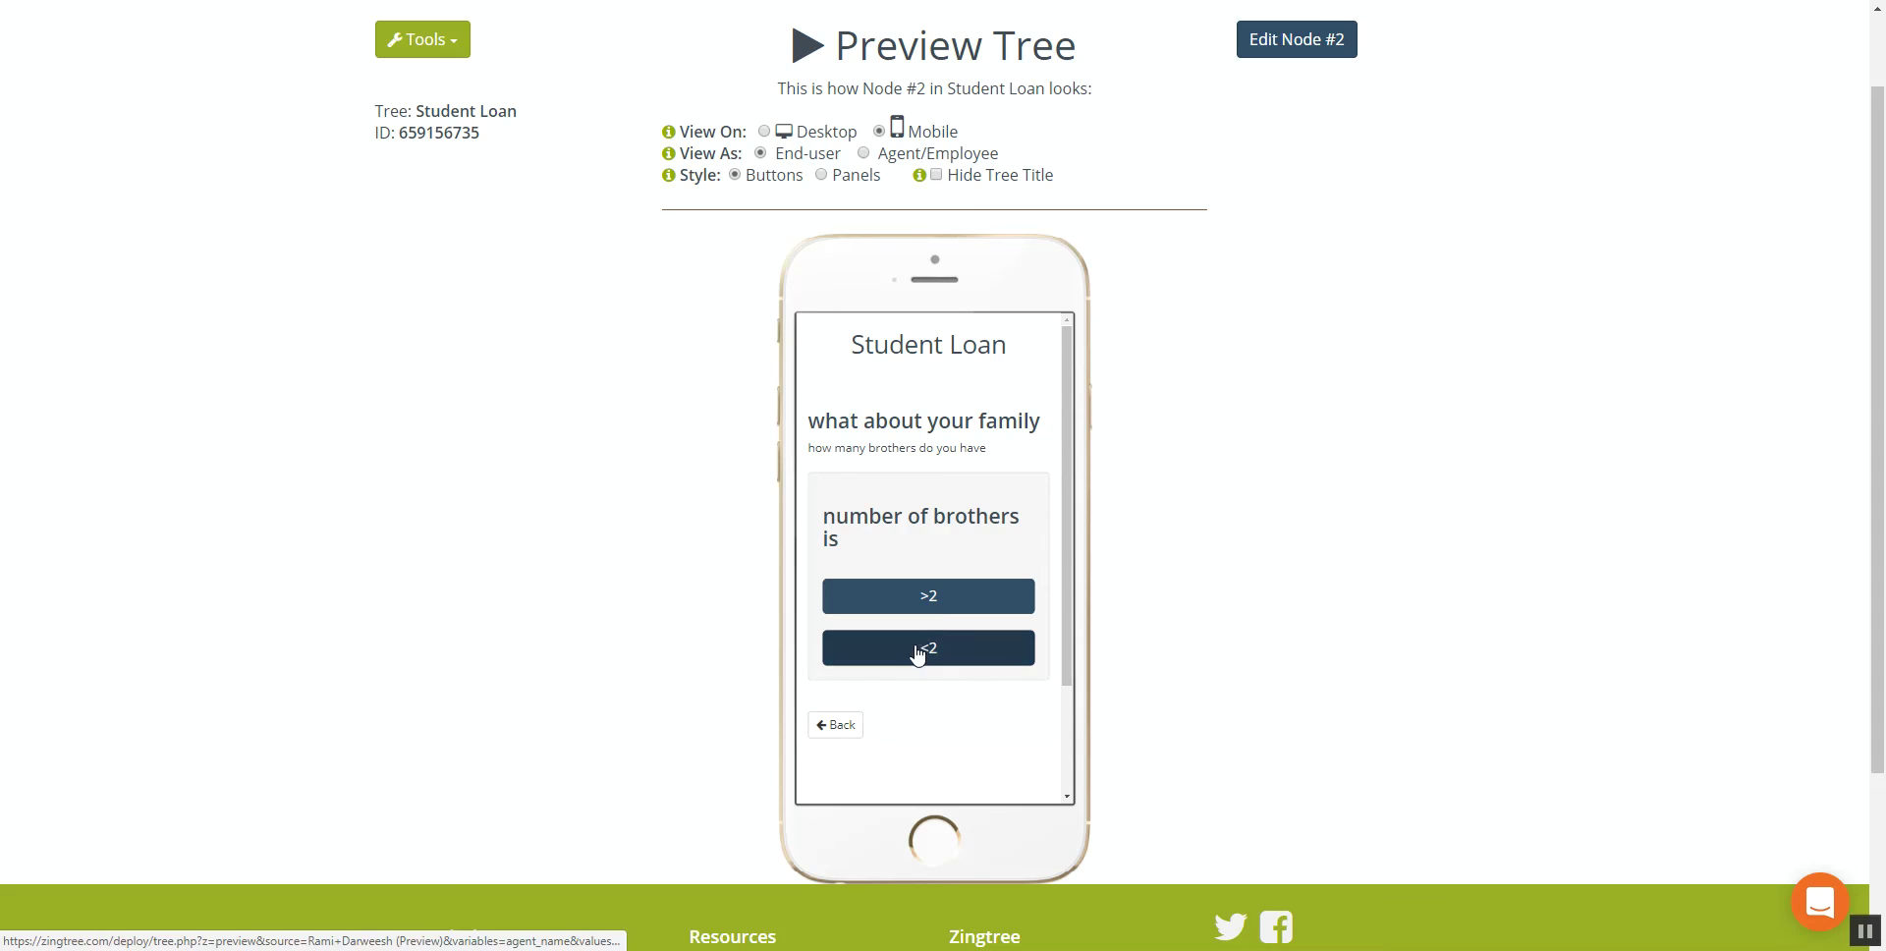
{"action": "left_click", "coordinate": [941, 608]}
{"action": "left_click", "coordinate": [840, 541]}
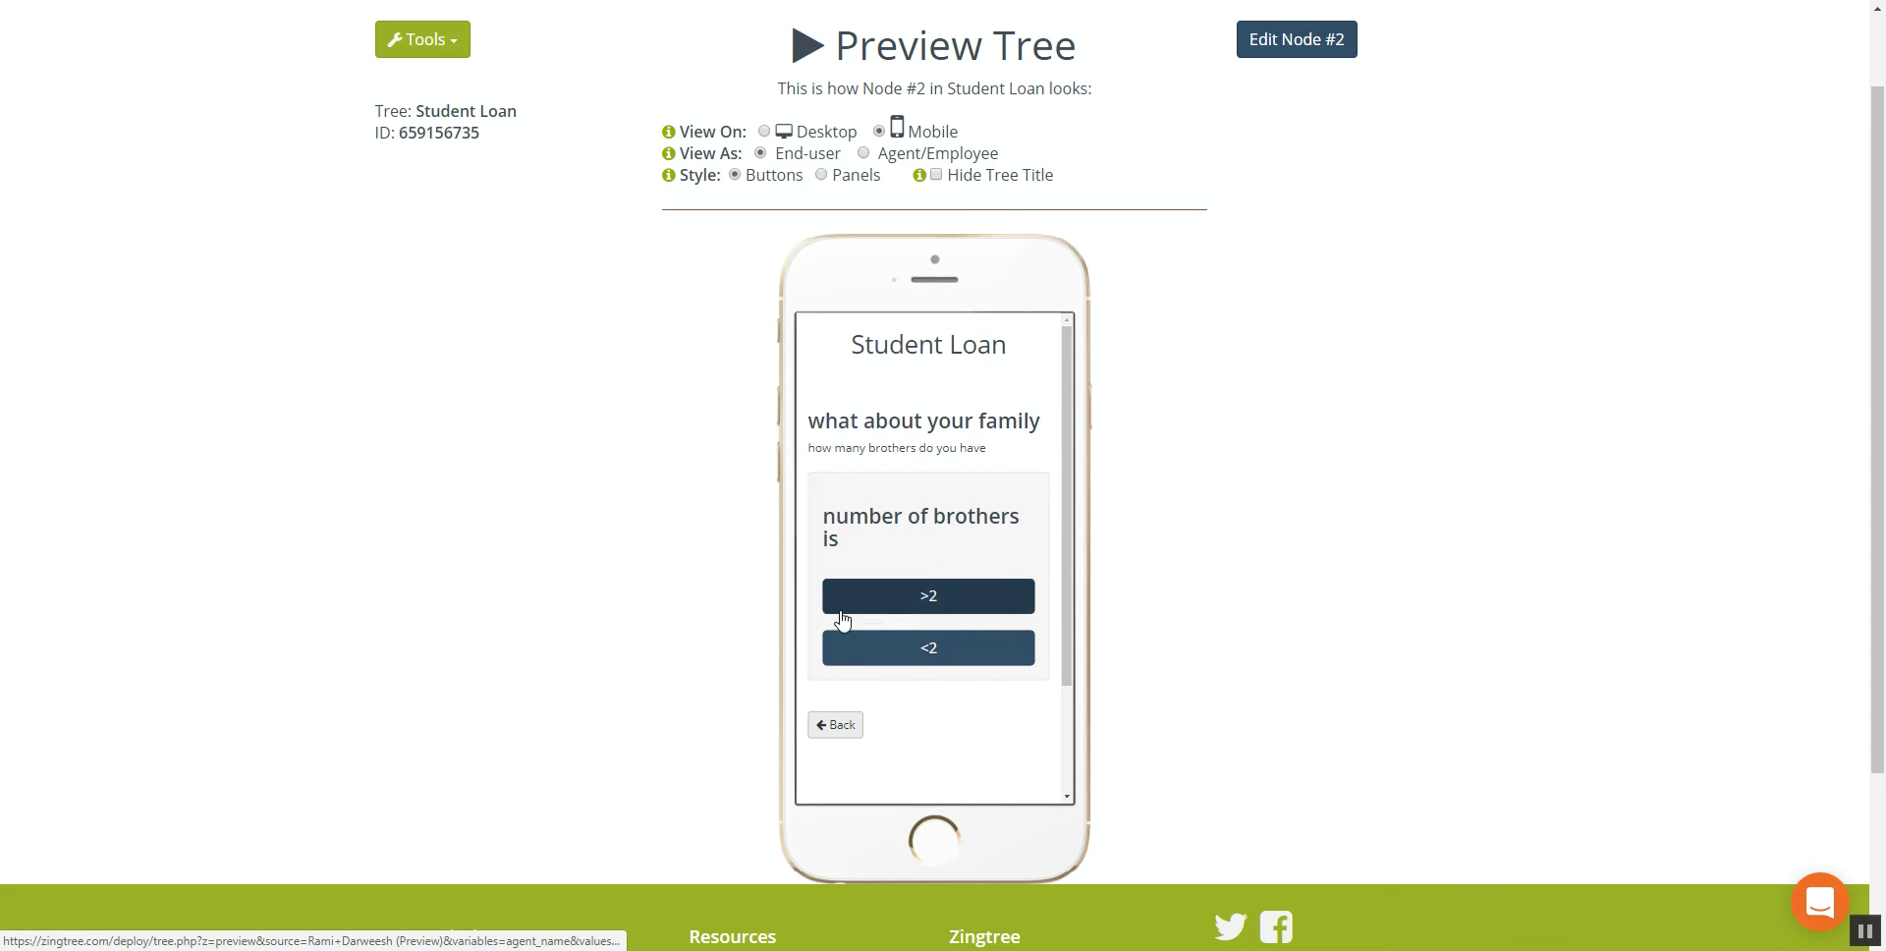
{"action": "left_click", "coordinate": [830, 727]}
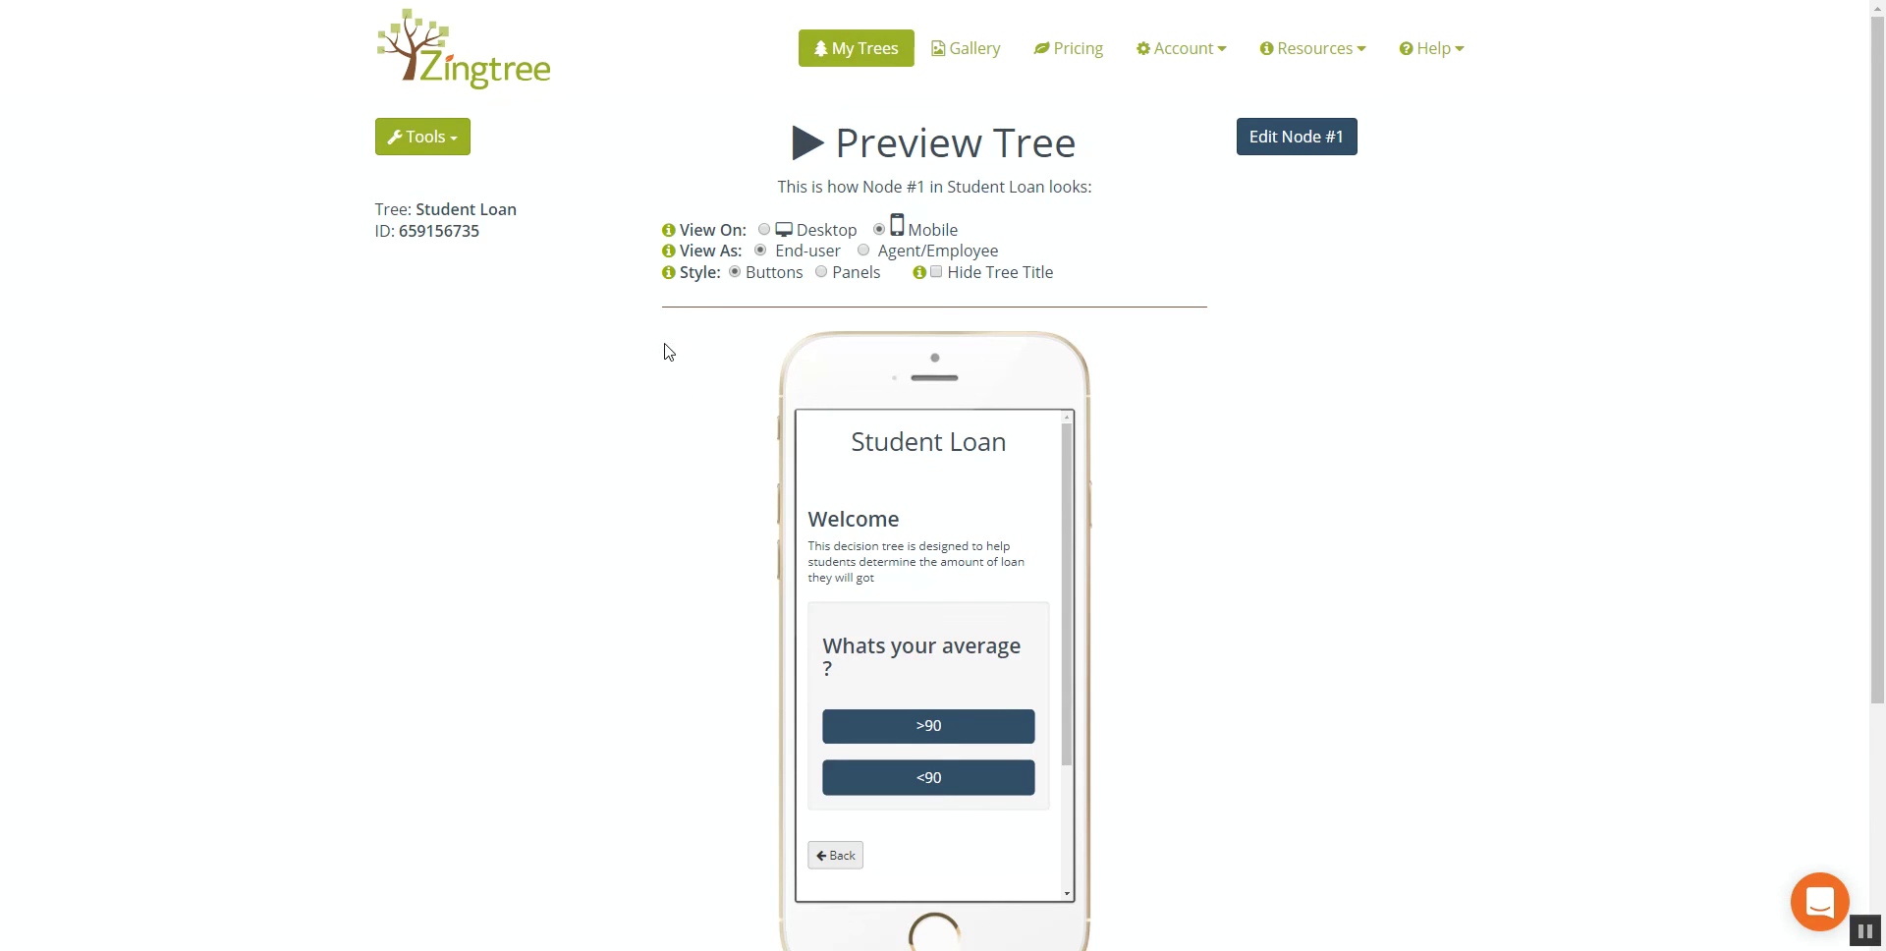
Open the publishing links for the Student Loan tree and expand the option to have Zingtree host the tree
{"action": "left_click", "coordinate": [462, 152]}
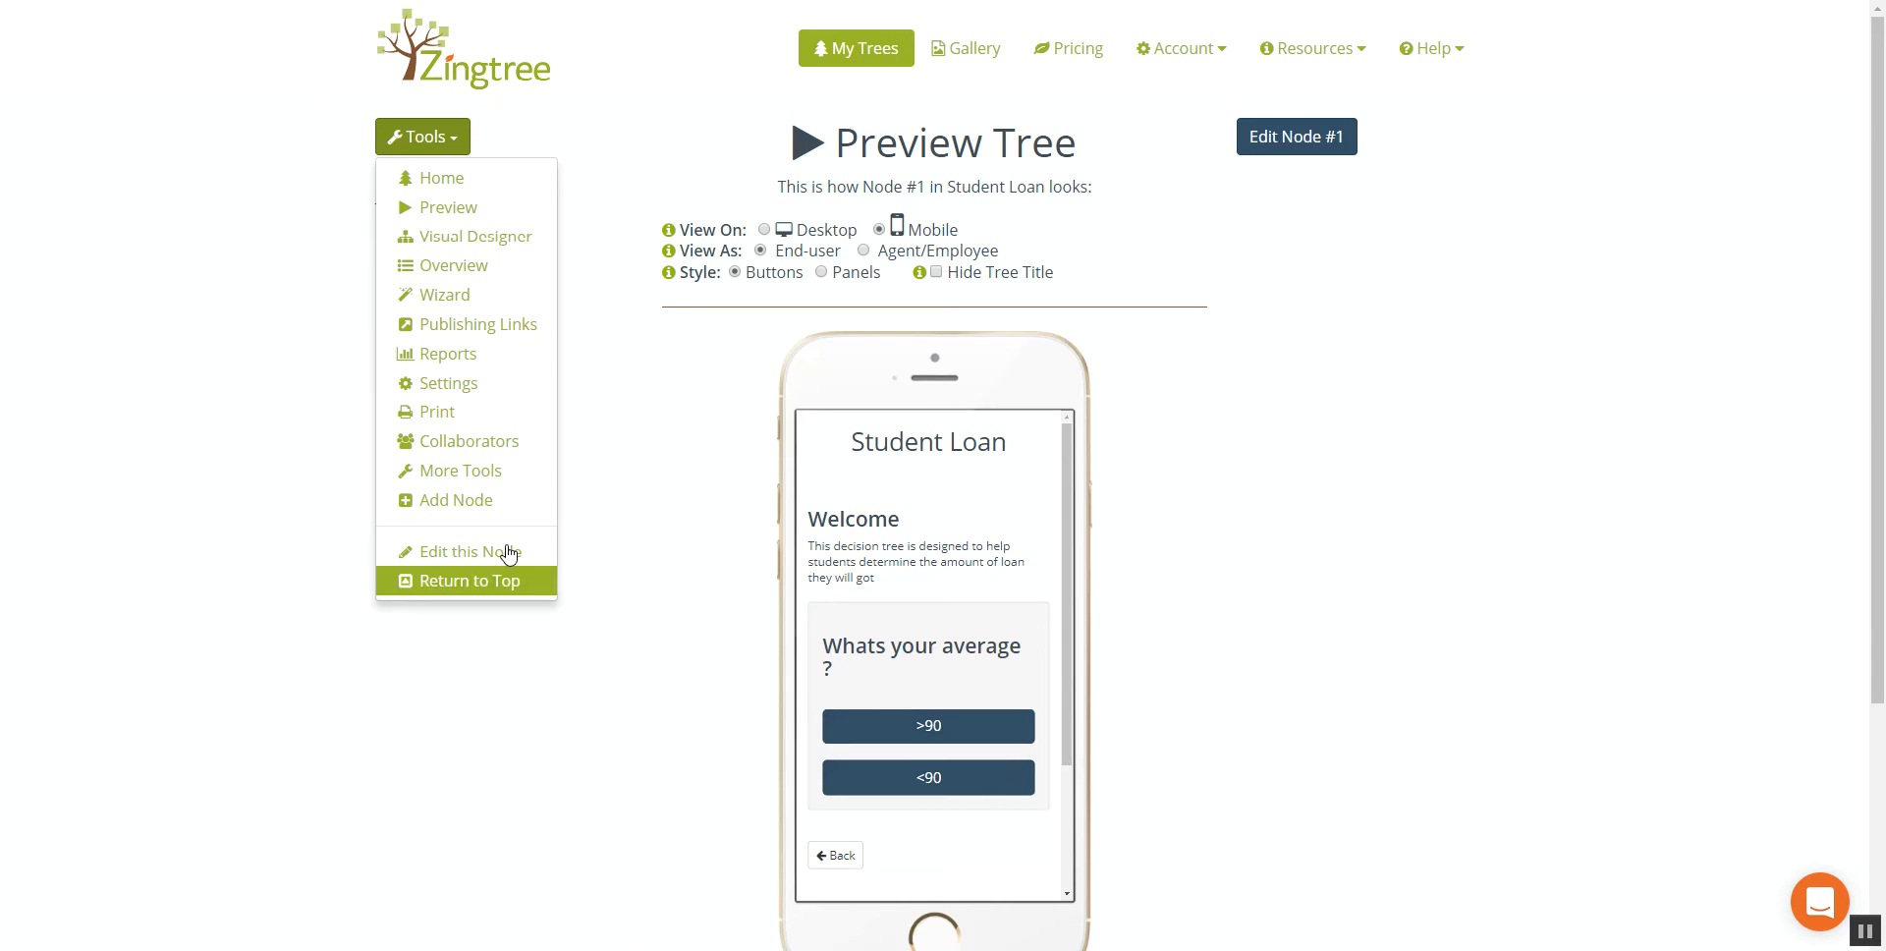
{"action": "left_click", "coordinate": [442, 325]}
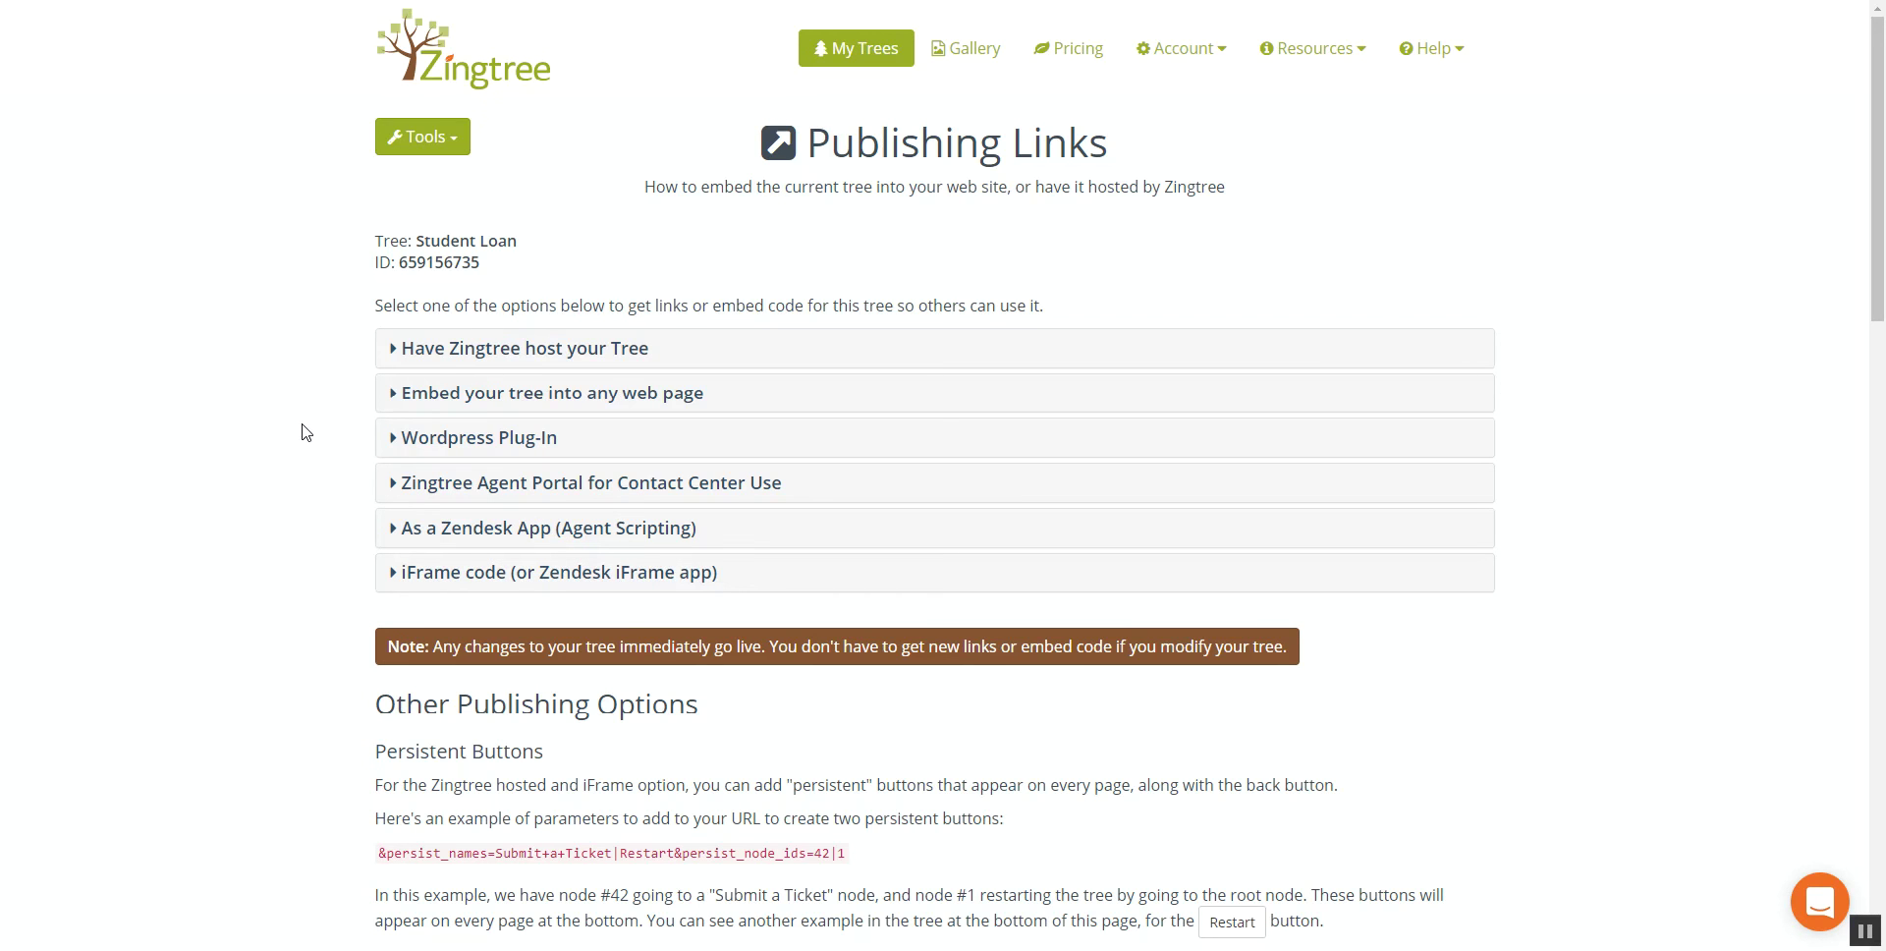
{"action": "left_click", "coordinate": [406, 351]}
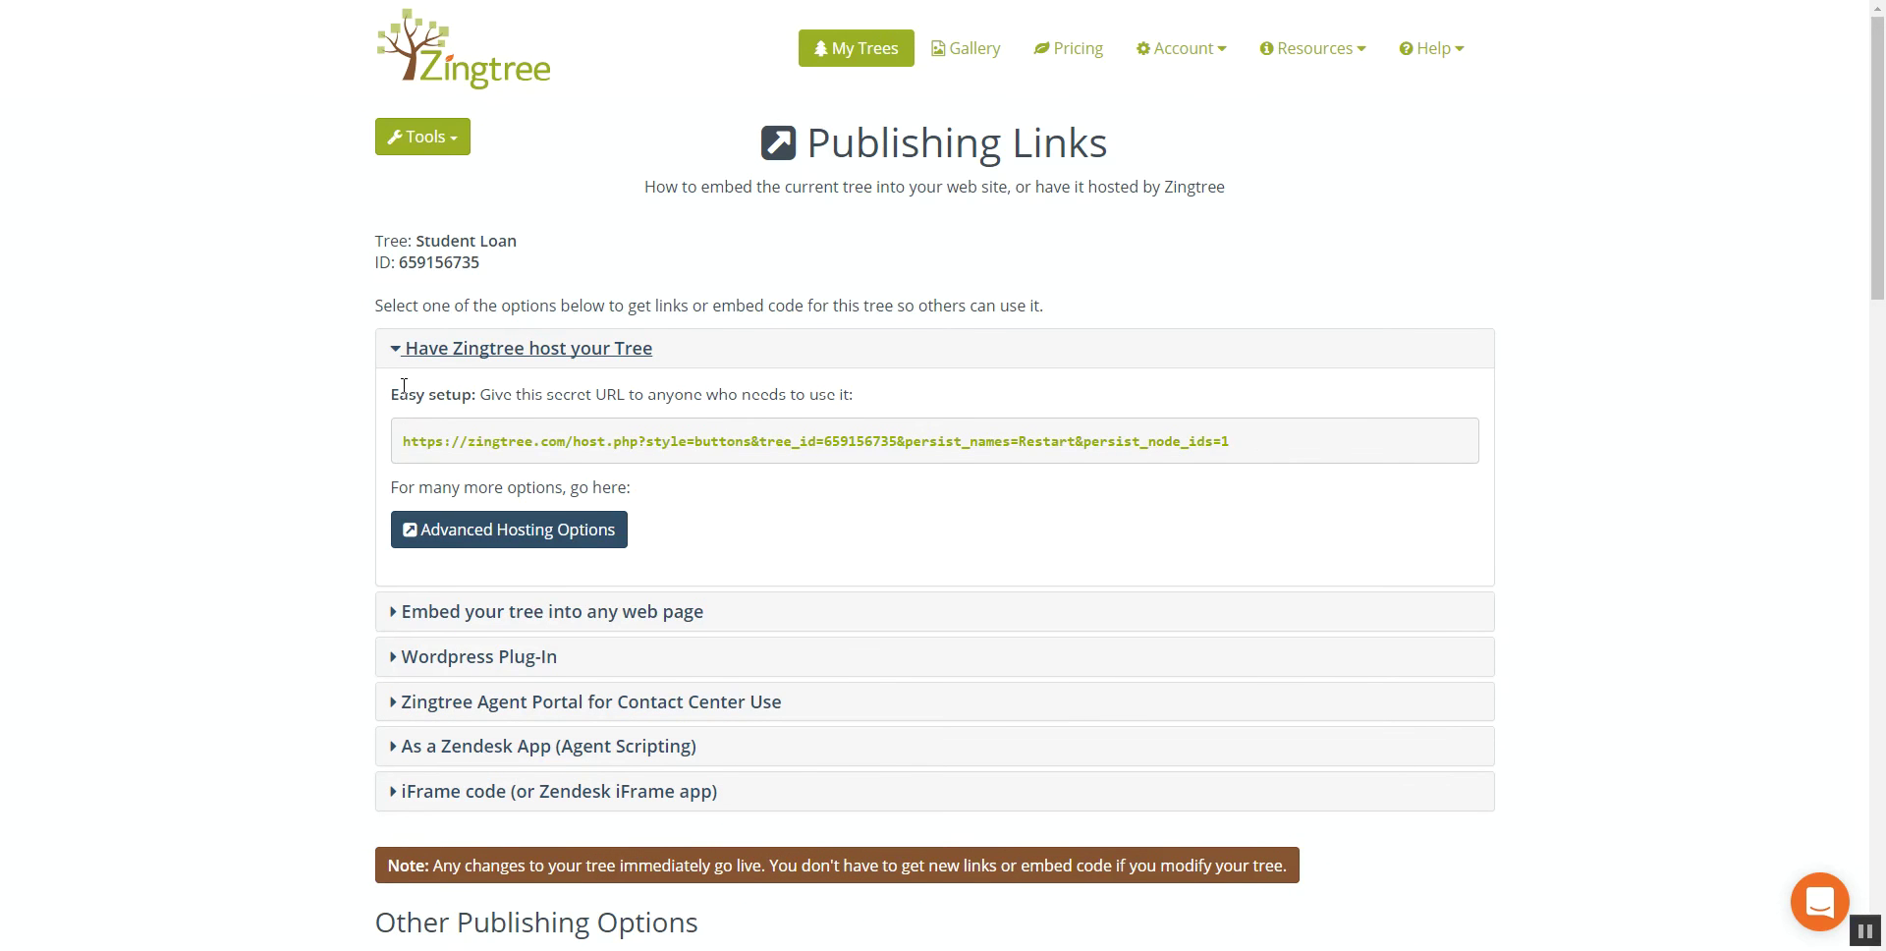
Examine the code for embedding the tree into any web page and the other publishing options
{"action": "scroll", "coordinate": [328, 399], "scroll_direction": "down", "scroll_amount": 2}
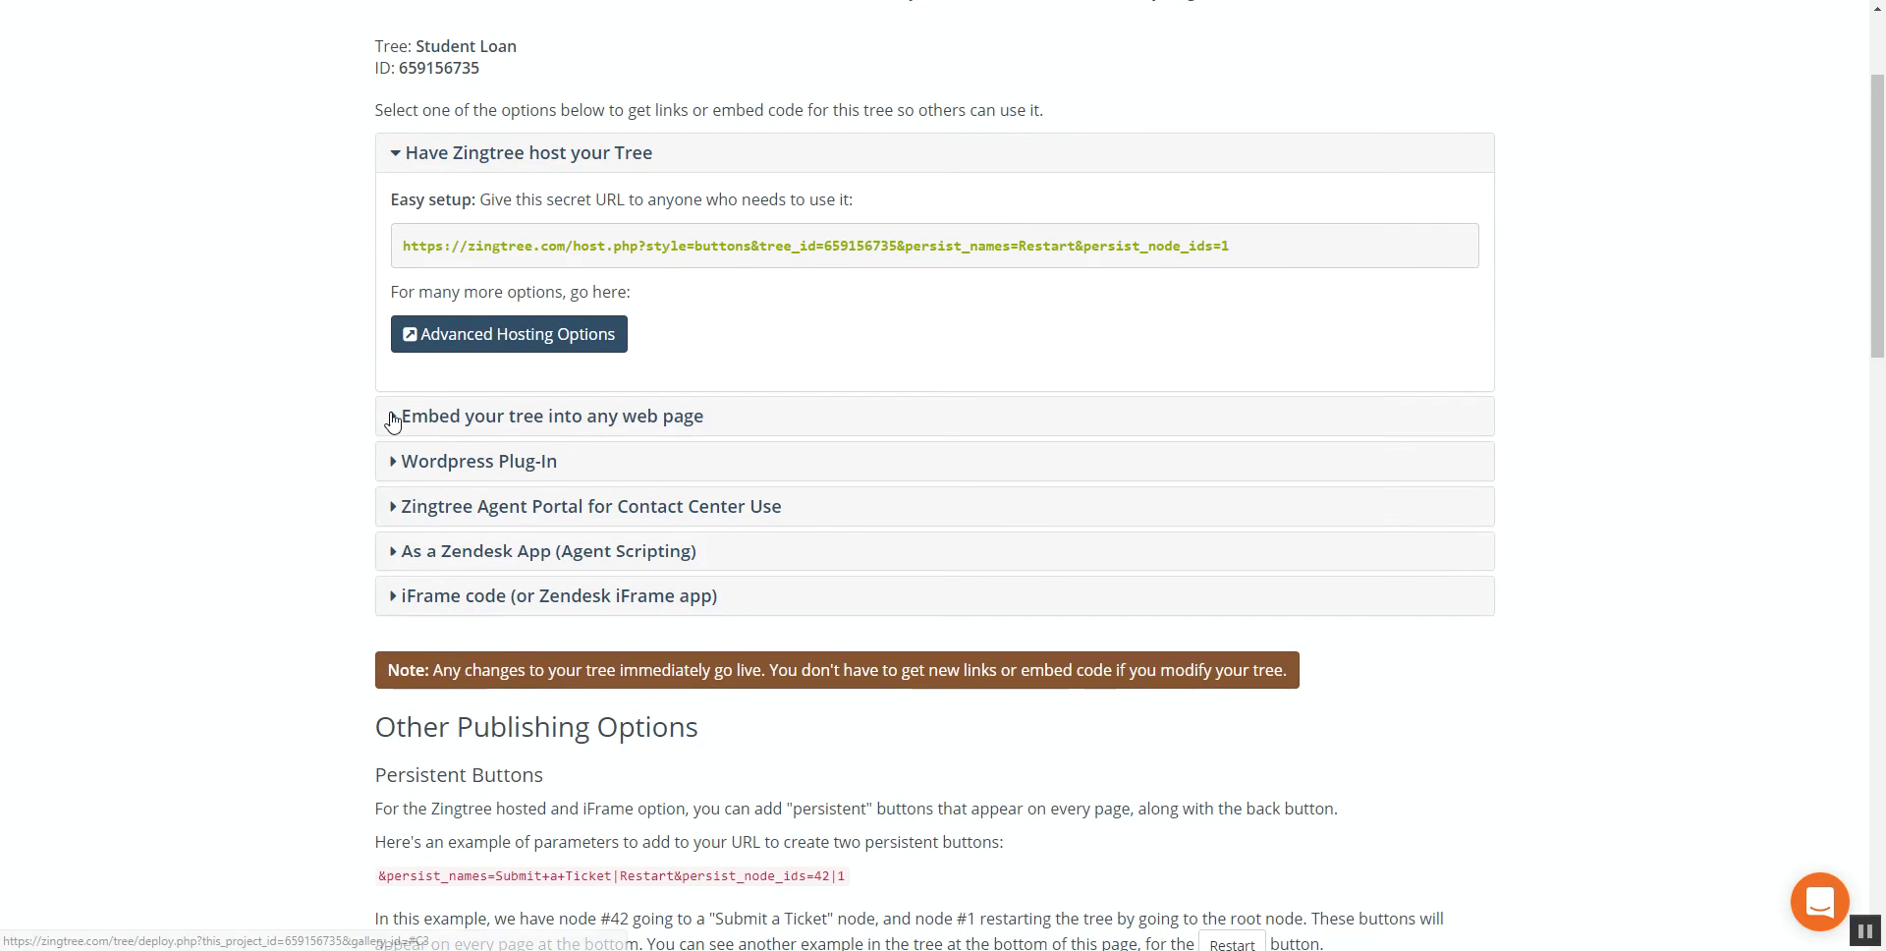
{"action": "left_click", "coordinate": [393, 421]}
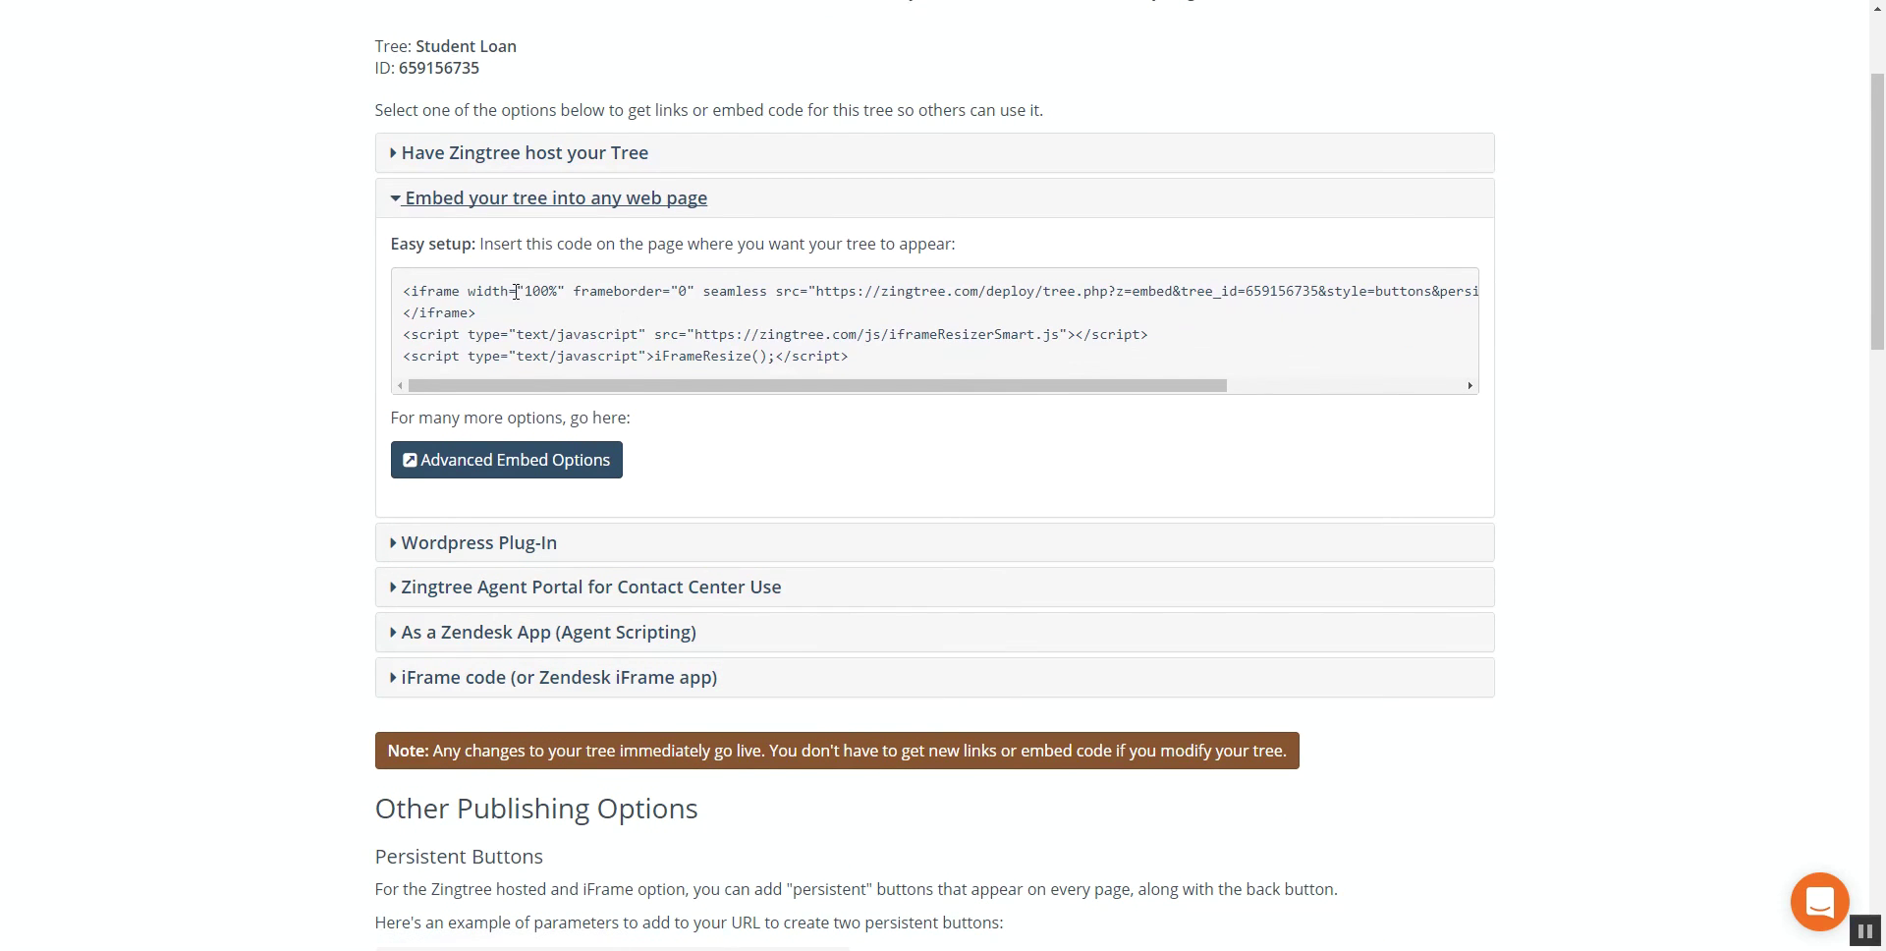
{"action": "scroll", "coordinate": [324, 420], "scroll_direction": "down", "scroll_amount": 1}
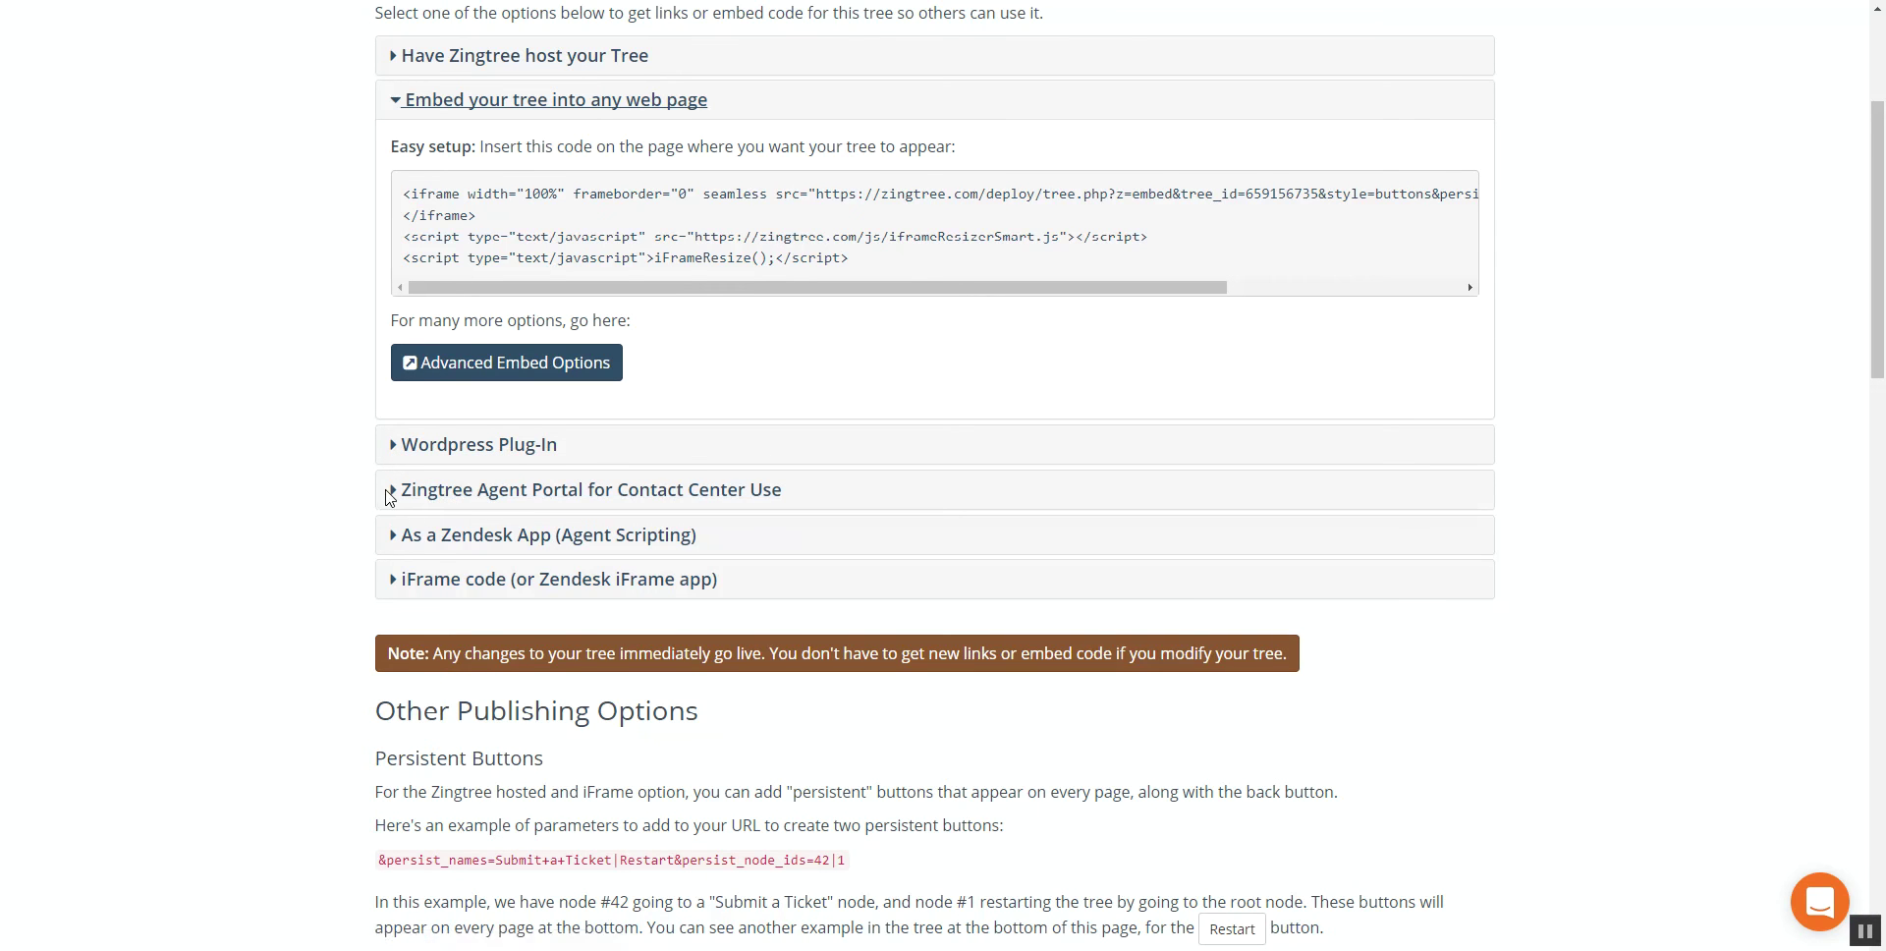
{"action": "scroll", "coordinate": [322, 525], "scroll_direction": "down", "scroll_amount": 3}
{"action": "scroll", "coordinate": [322, 526], "scroll_direction": "down", "scroll_amount": 4}
{"action": "scroll", "coordinate": [322, 524], "scroll_direction": "down", "scroll_amount": 5}
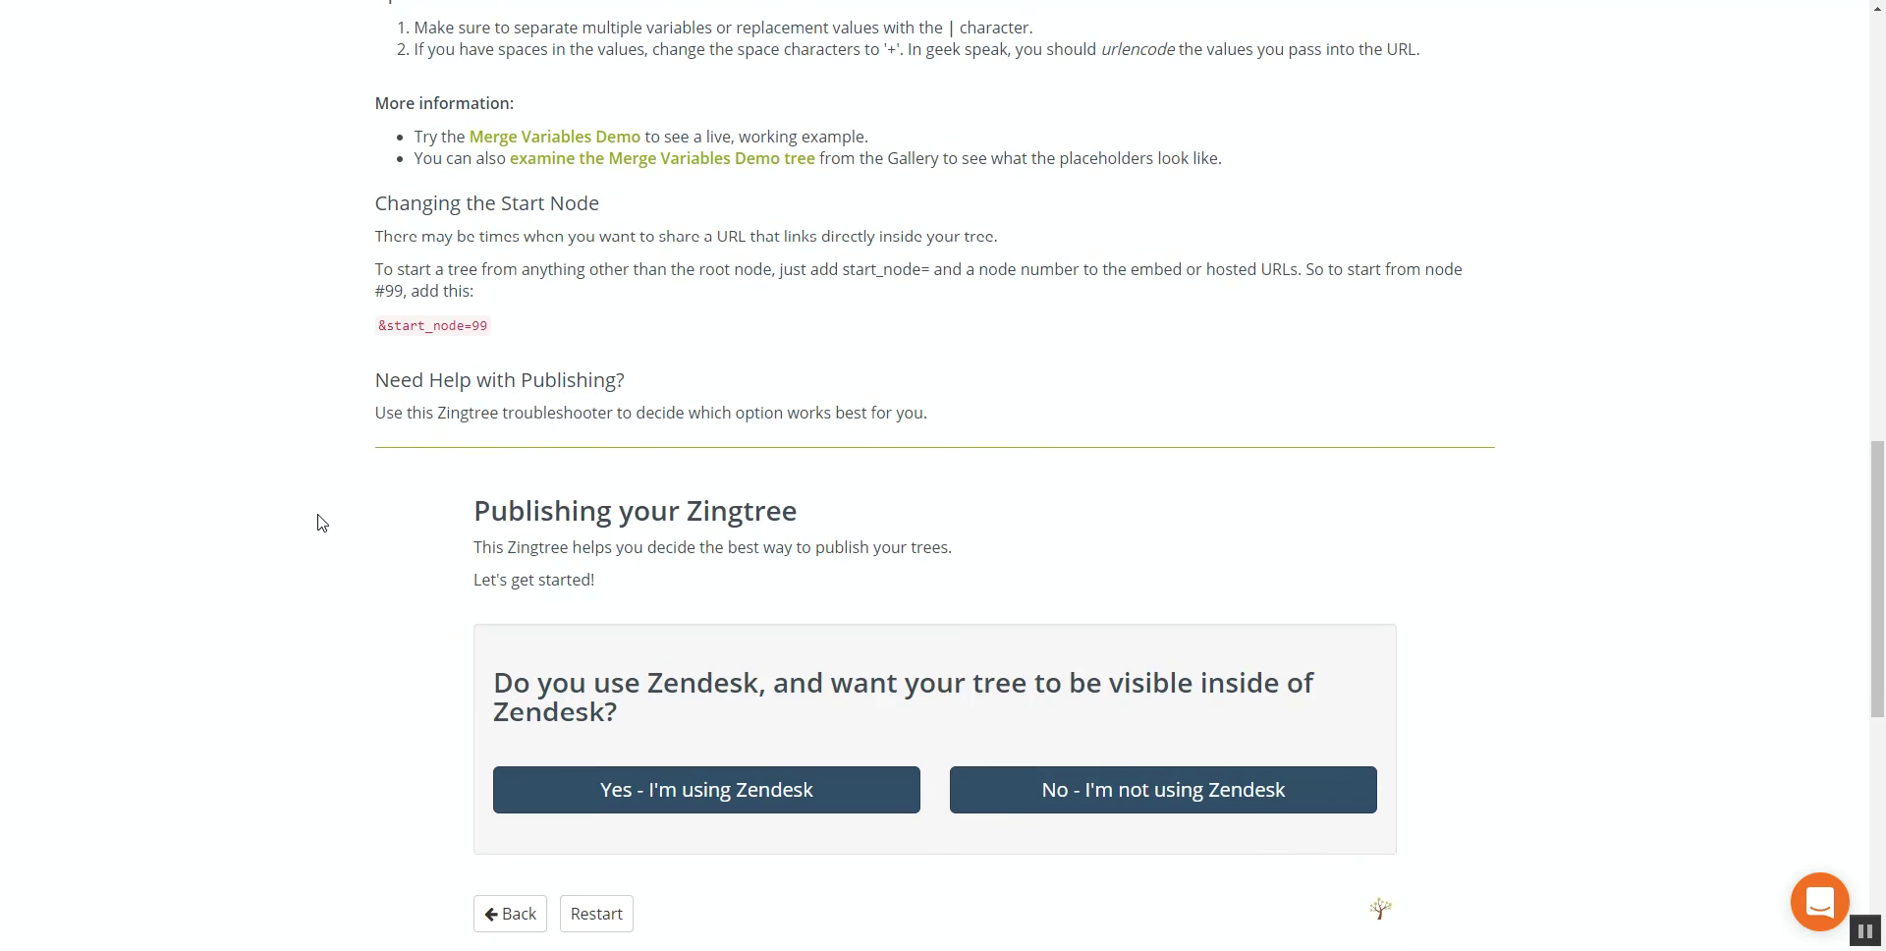
{"action": "scroll", "coordinate": [322, 524], "scroll_direction": "down", "scroll_amount": 2}
{"action": "scroll", "coordinate": [322, 524], "scroll_direction": "up", "scroll_amount": 14}
{"action": "scroll", "coordinate": [322, 523], "scroll_direction": "up", "scroll_amount": 2}
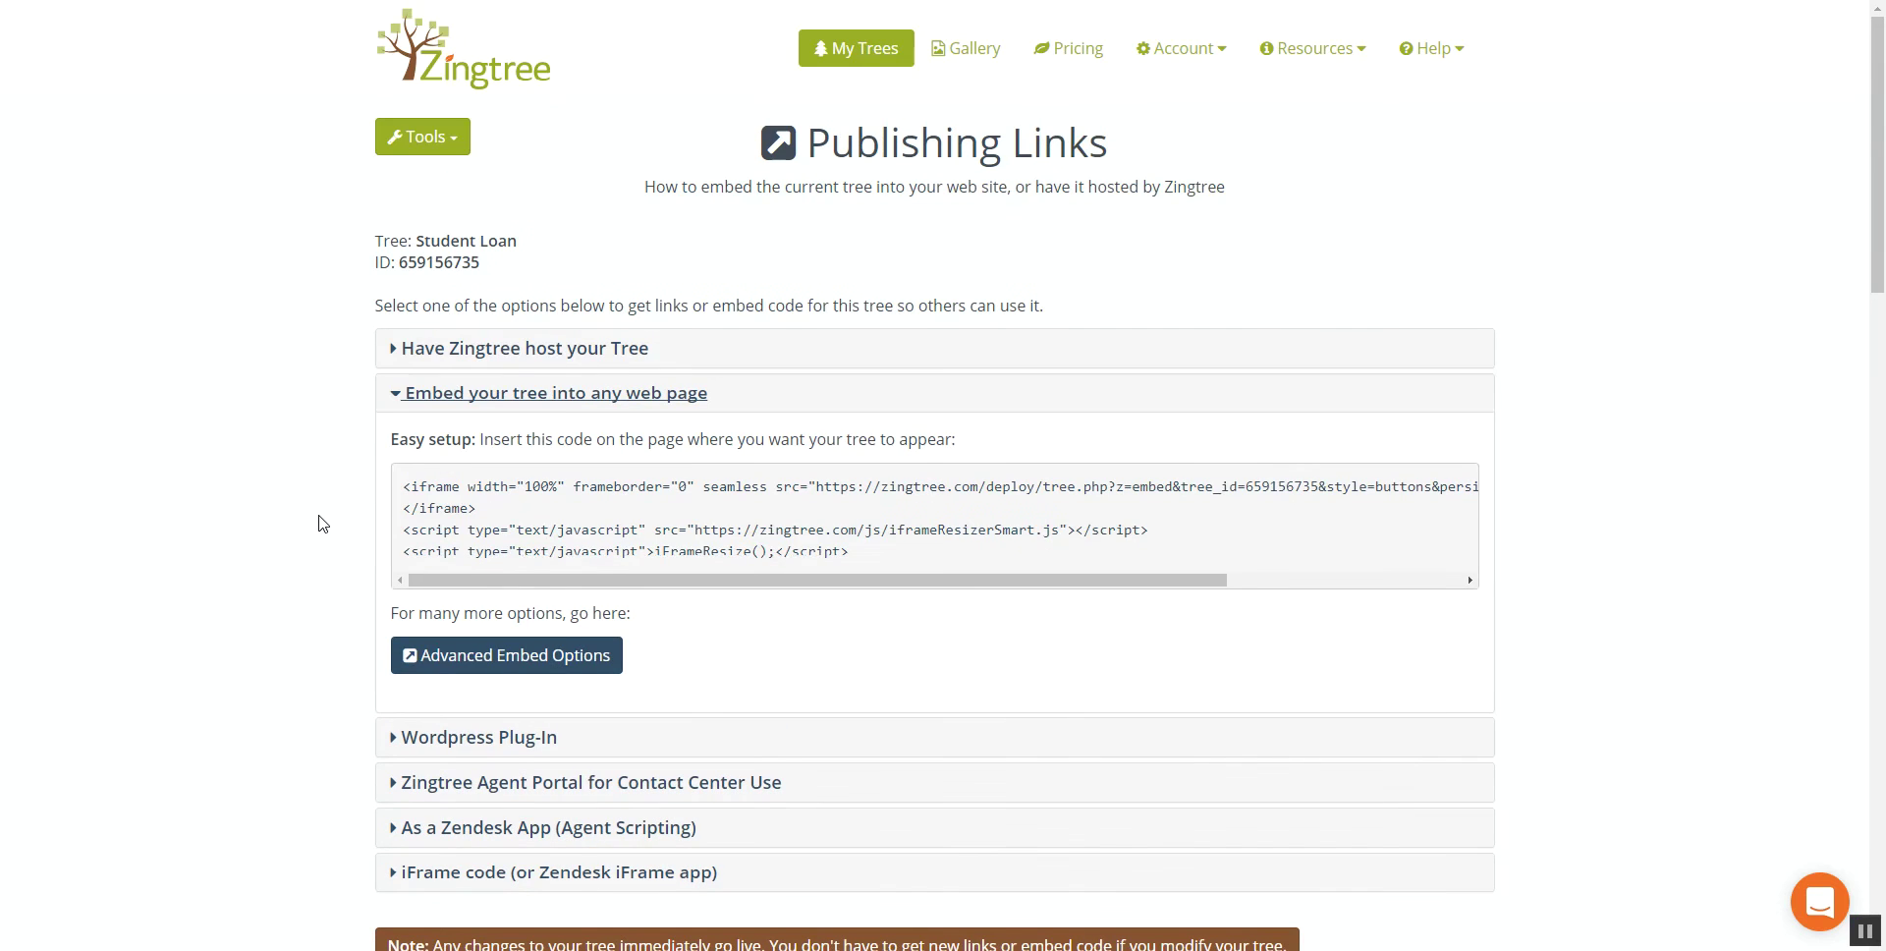
Expand the Zingtree hosting option again and open the Student Loan tree's hosted URL
{"action": "left_click", "coordinate": [411, 352]}
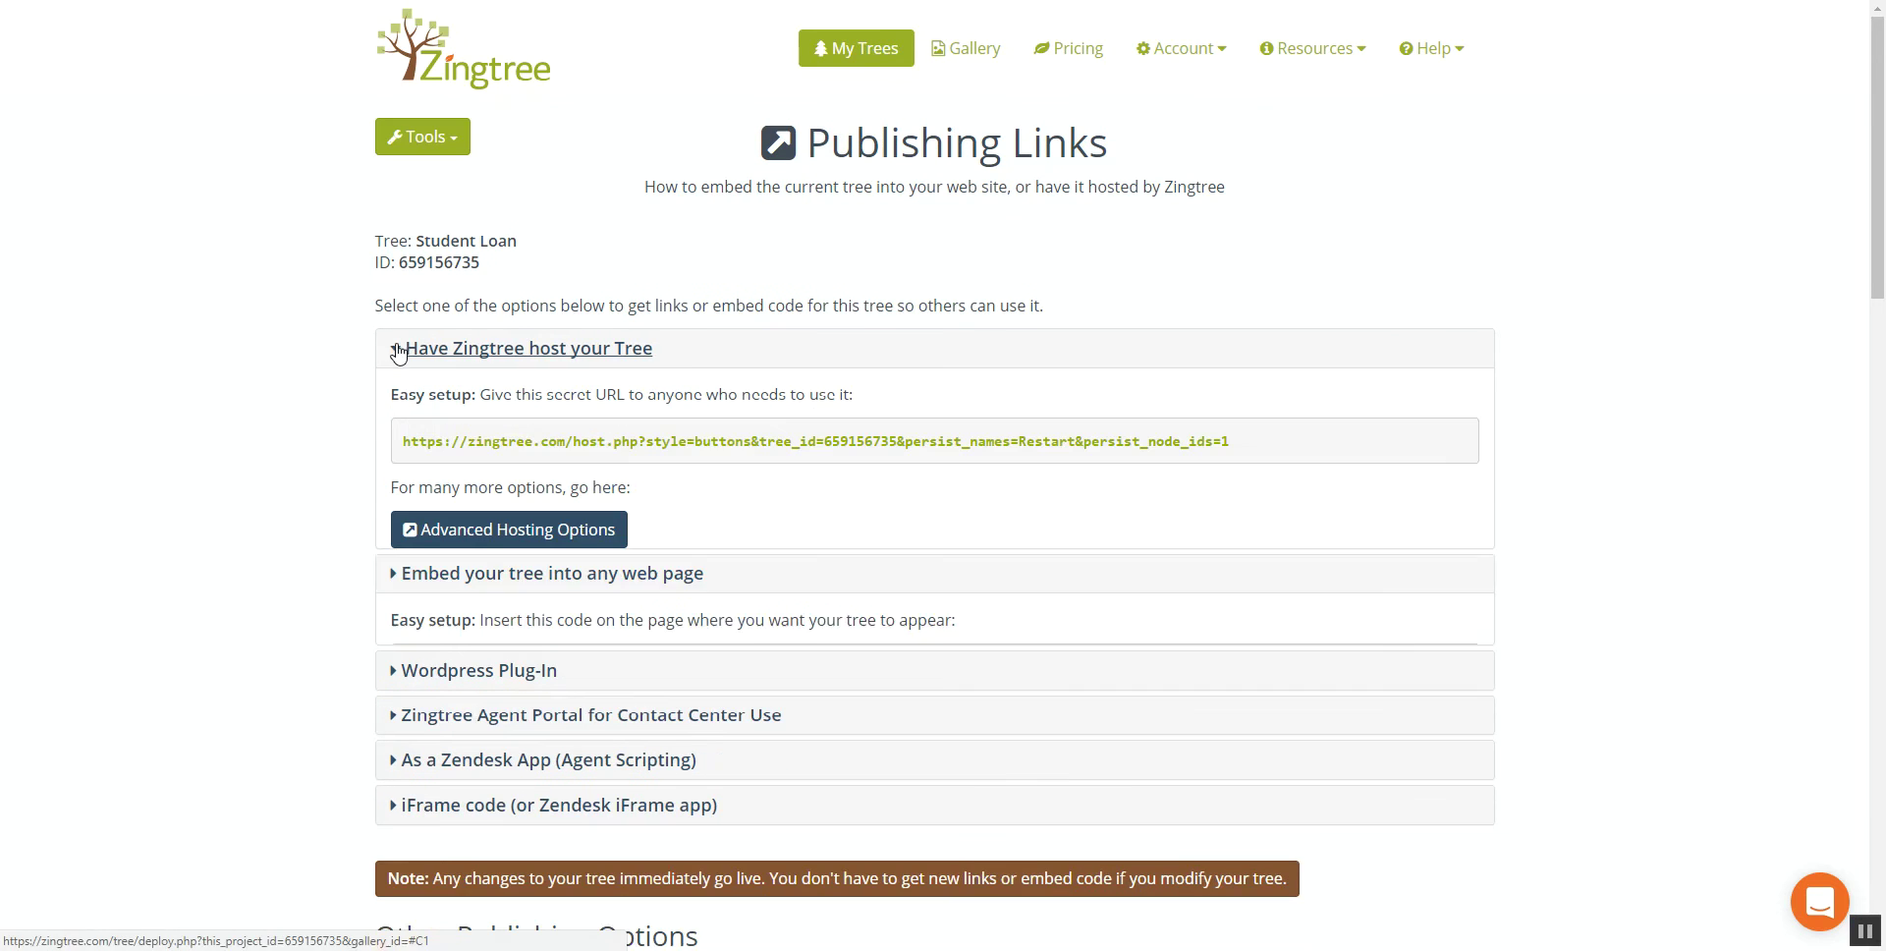
{"action": "right_click", "coordinate": [520, 449]}
{"action": "left_click", "coordinate": [548, 465]}
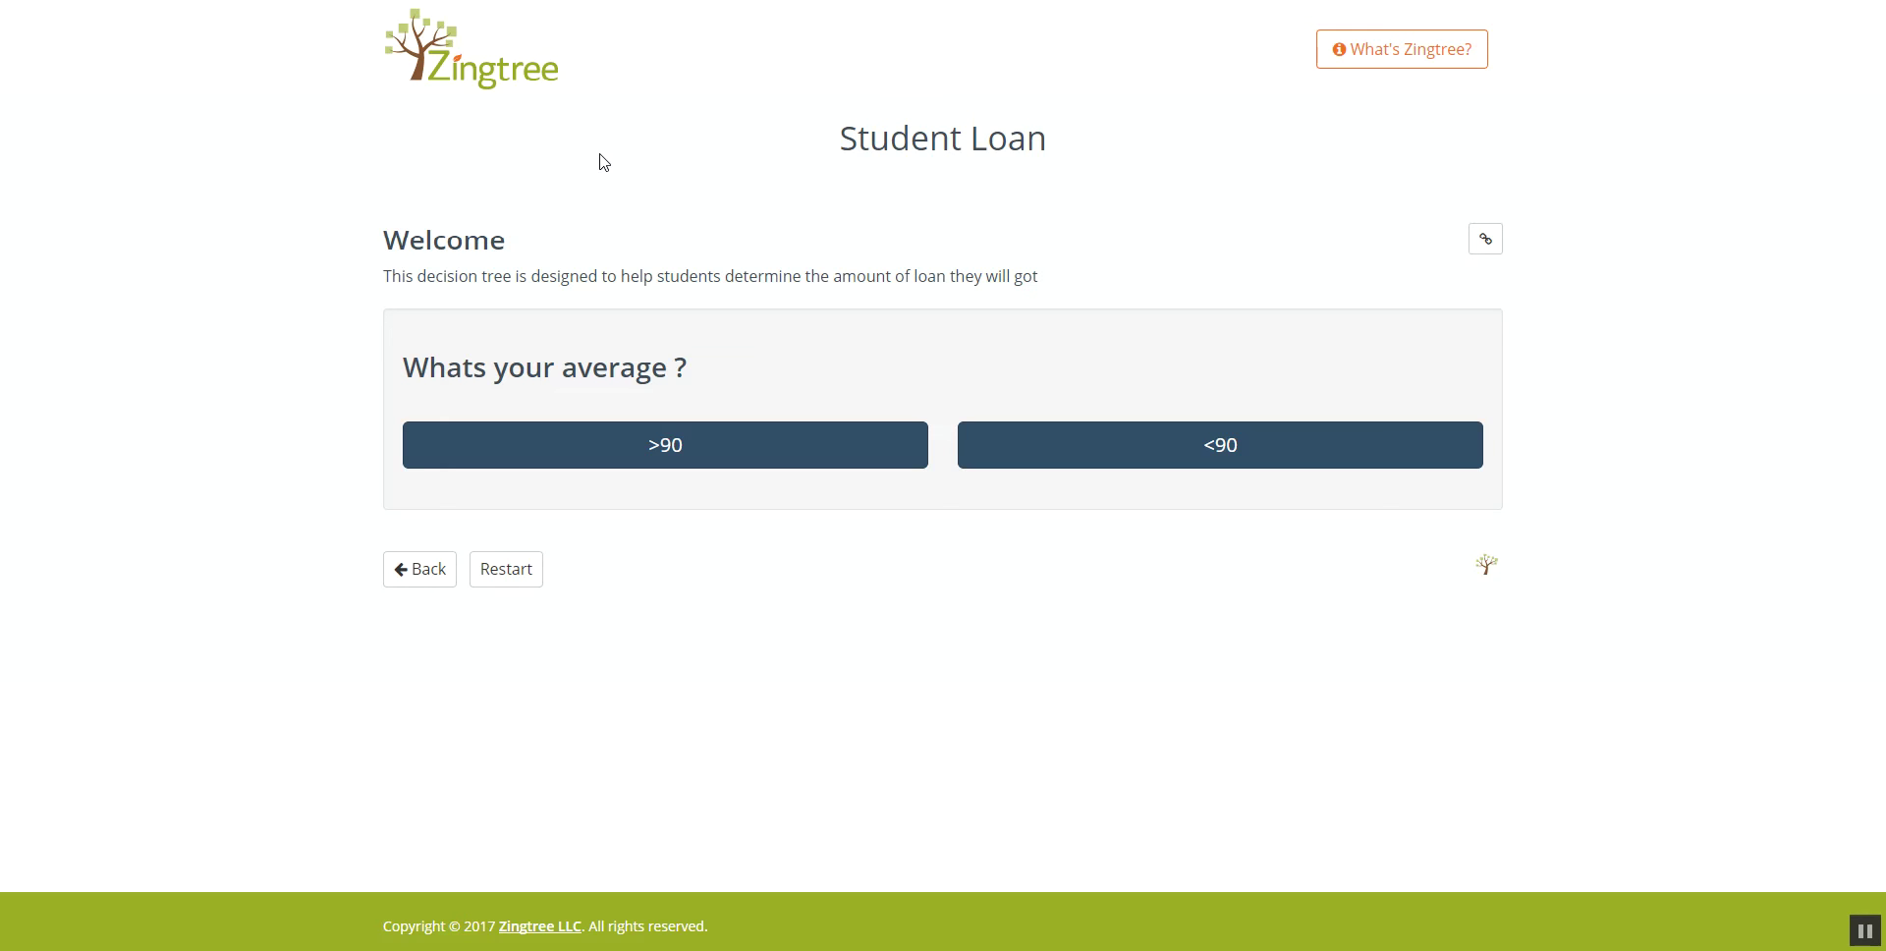
Read the Welcome heading and description on the hosted Student Loan page
{"action": "double_click", "coordinate": [424, 243]}
{"action": "left_click", "coordinate": [456, 272]}
{"action": "double_click", "coordinate": [447, 238]}
{"action": "double_click", "coordinate": [463, 278]}
{"action": "double_click", "coordinate": [572, 280]}
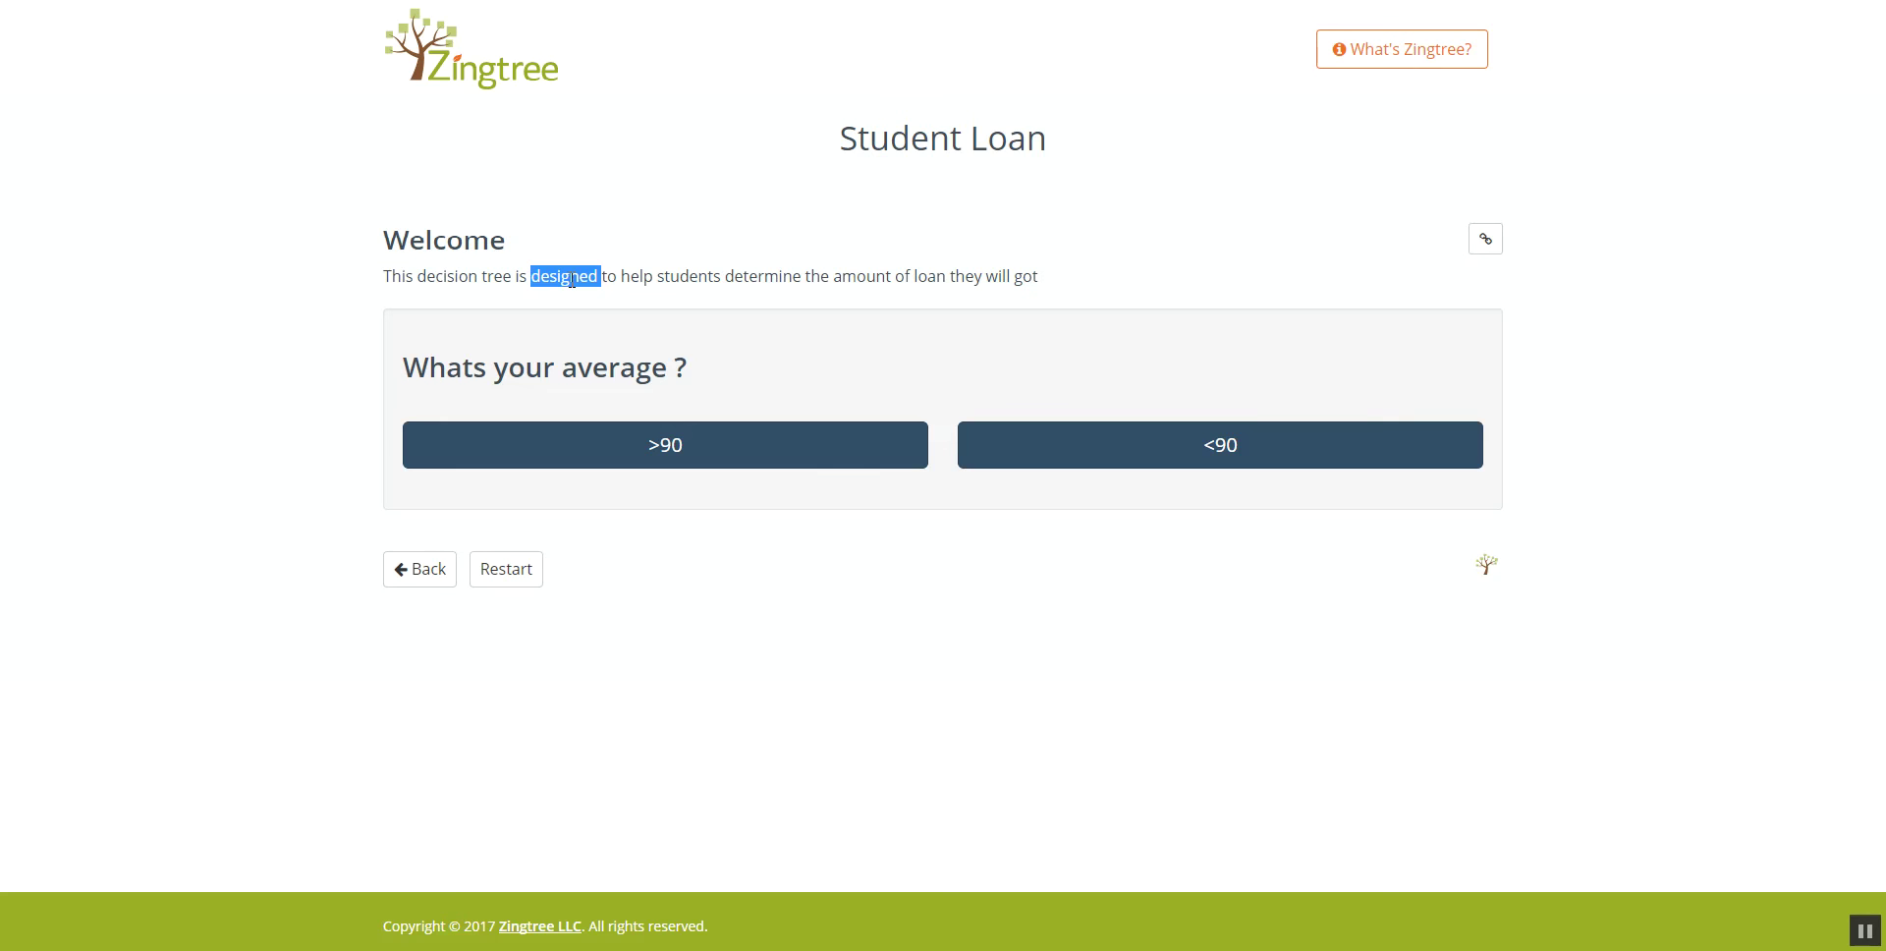
{"action": "left_click", "coordinate": [876, 275]}
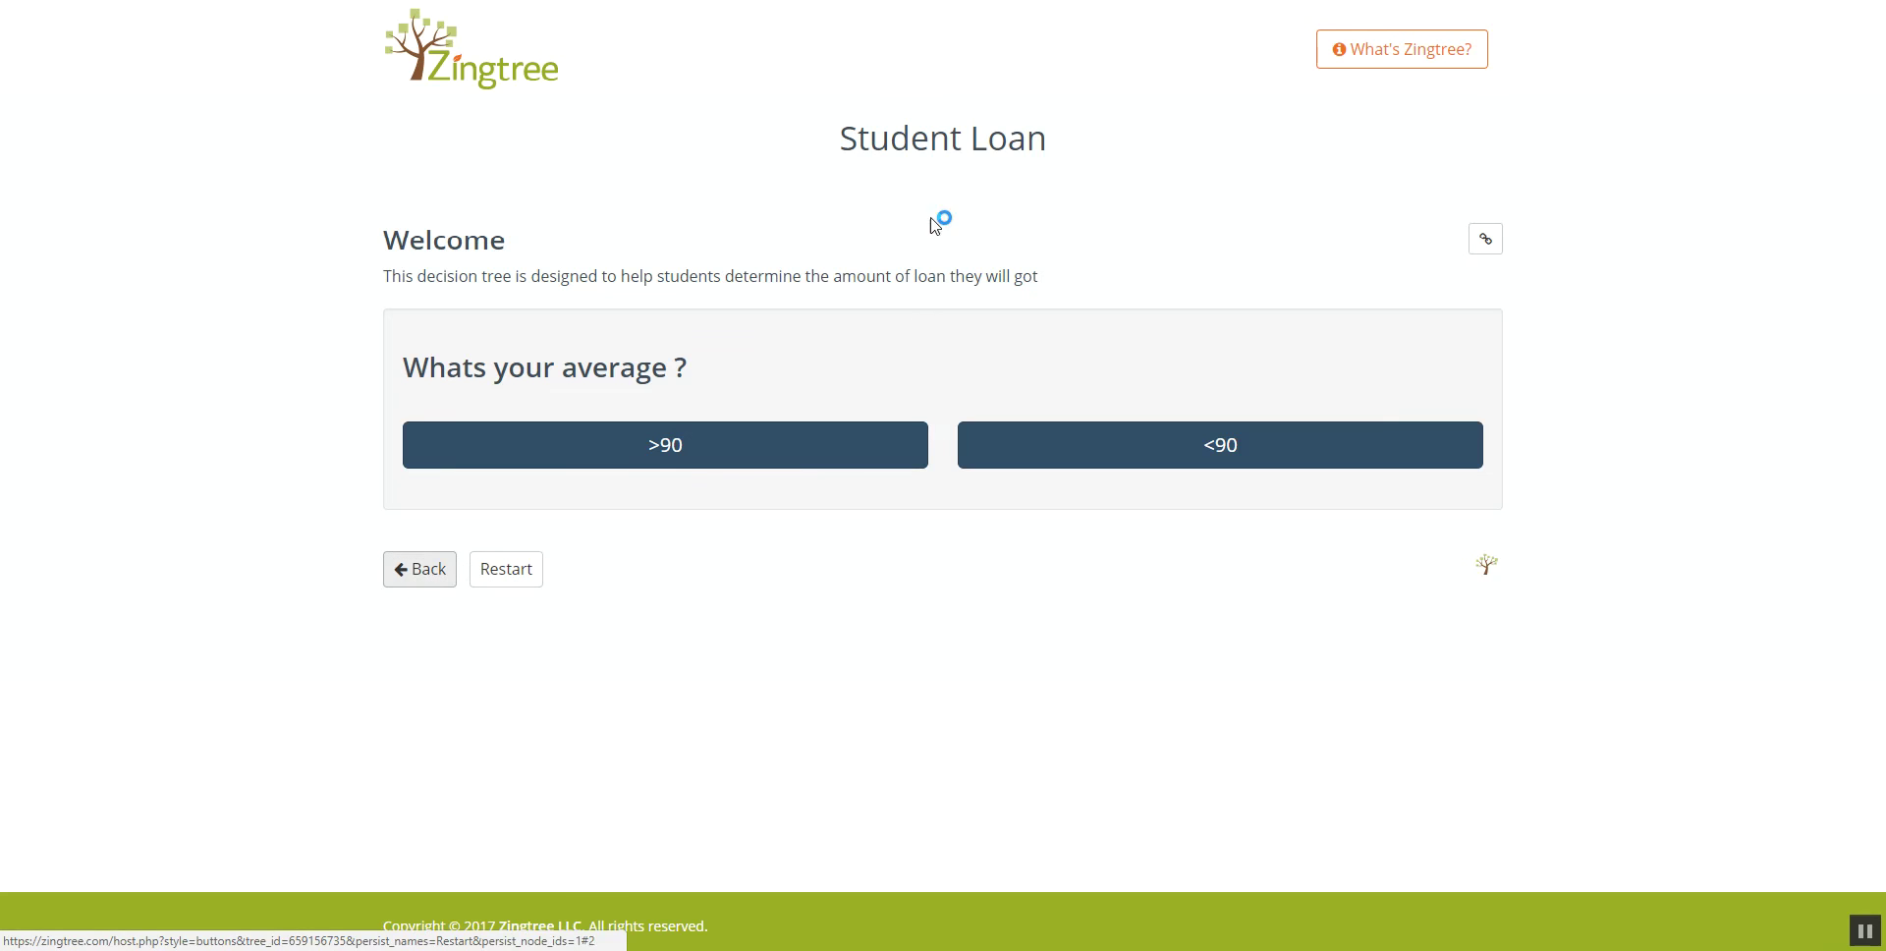
Test the hosted tree with ">90" and "<2", go back to try ">2", and return to the brothers question
{"action": "left_click", "coordinate": [675, 460]}
{"action": "left_click", "coordinate": [680, 454]}
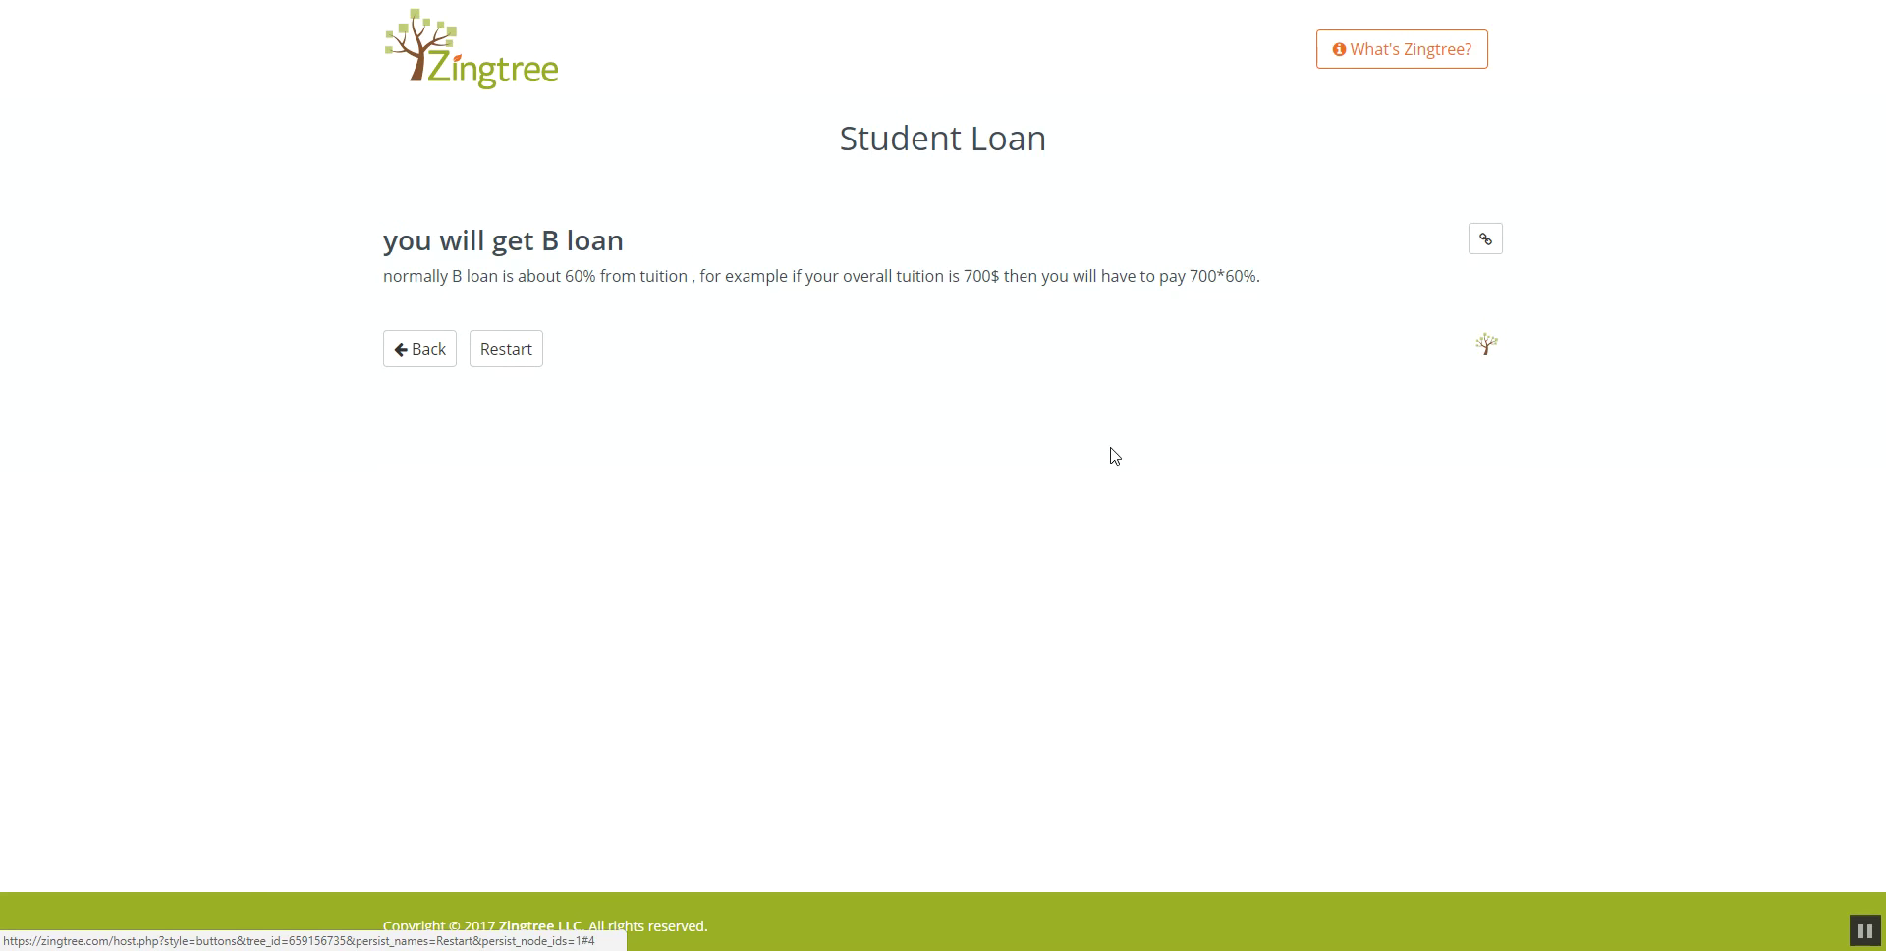
{"action": "left_click", "coordinate": [409, 365]}
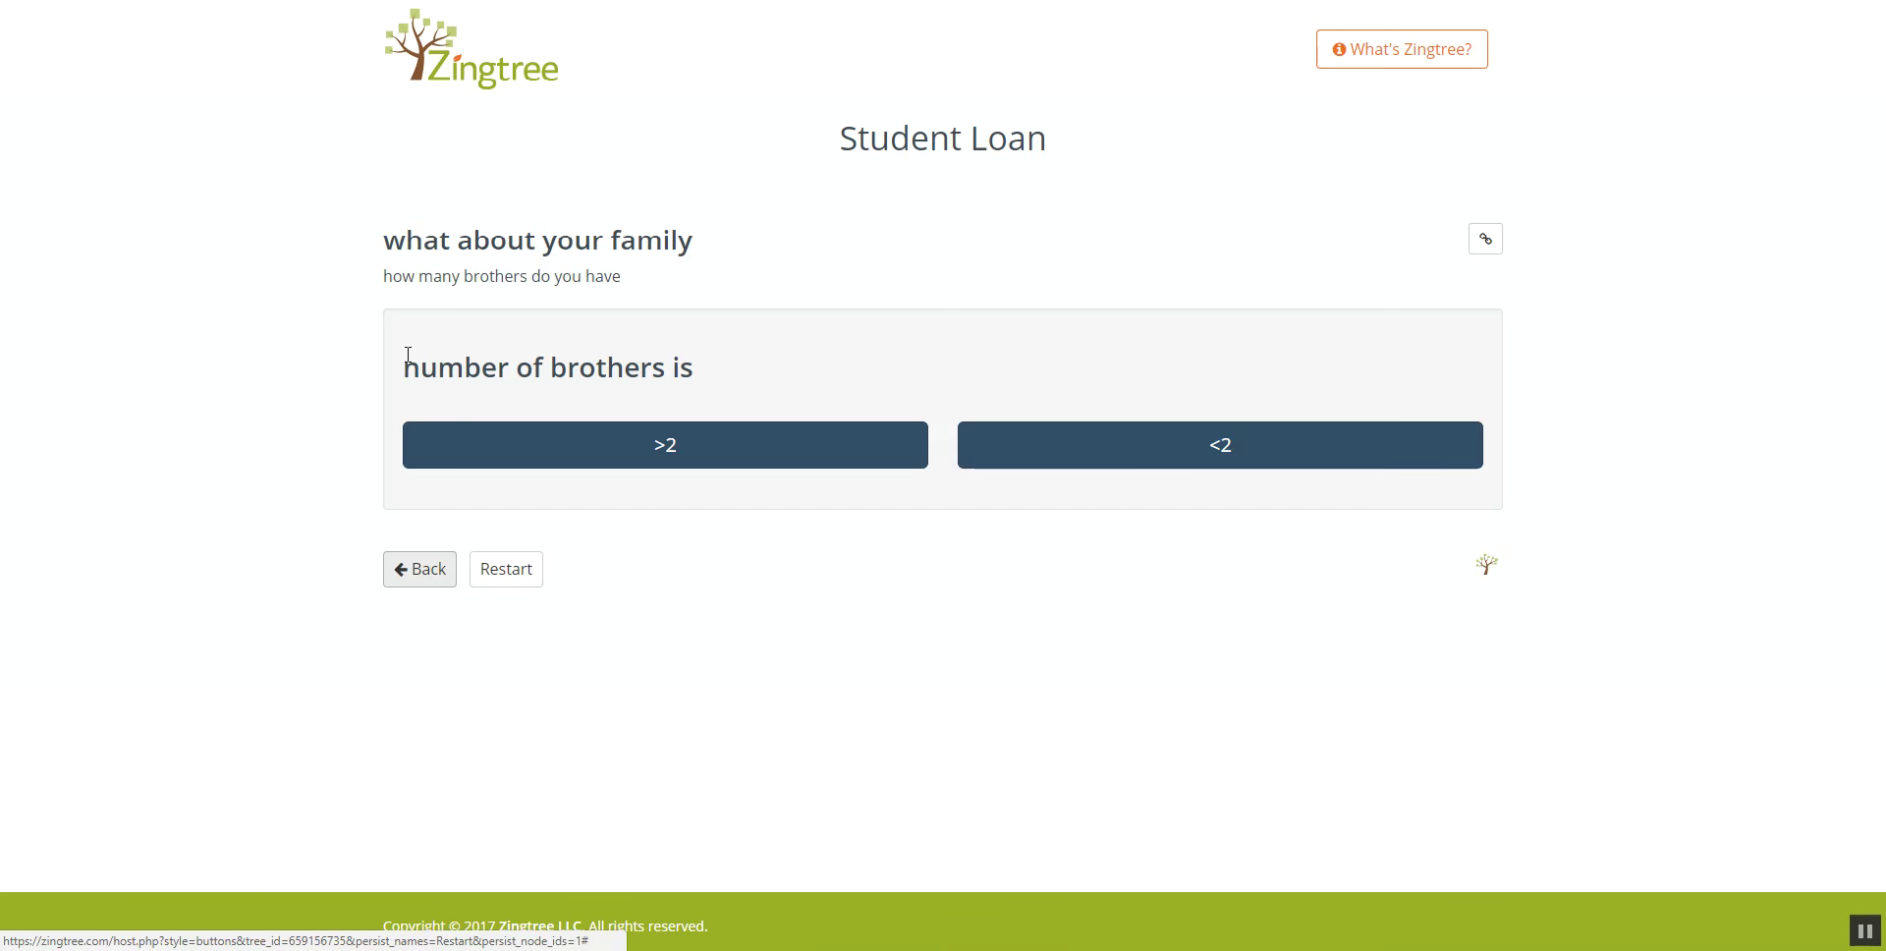
{"action": "left_click", "coordinate": [545, 442]}
{"action": "left_click", "coordinate": [430, 356]}
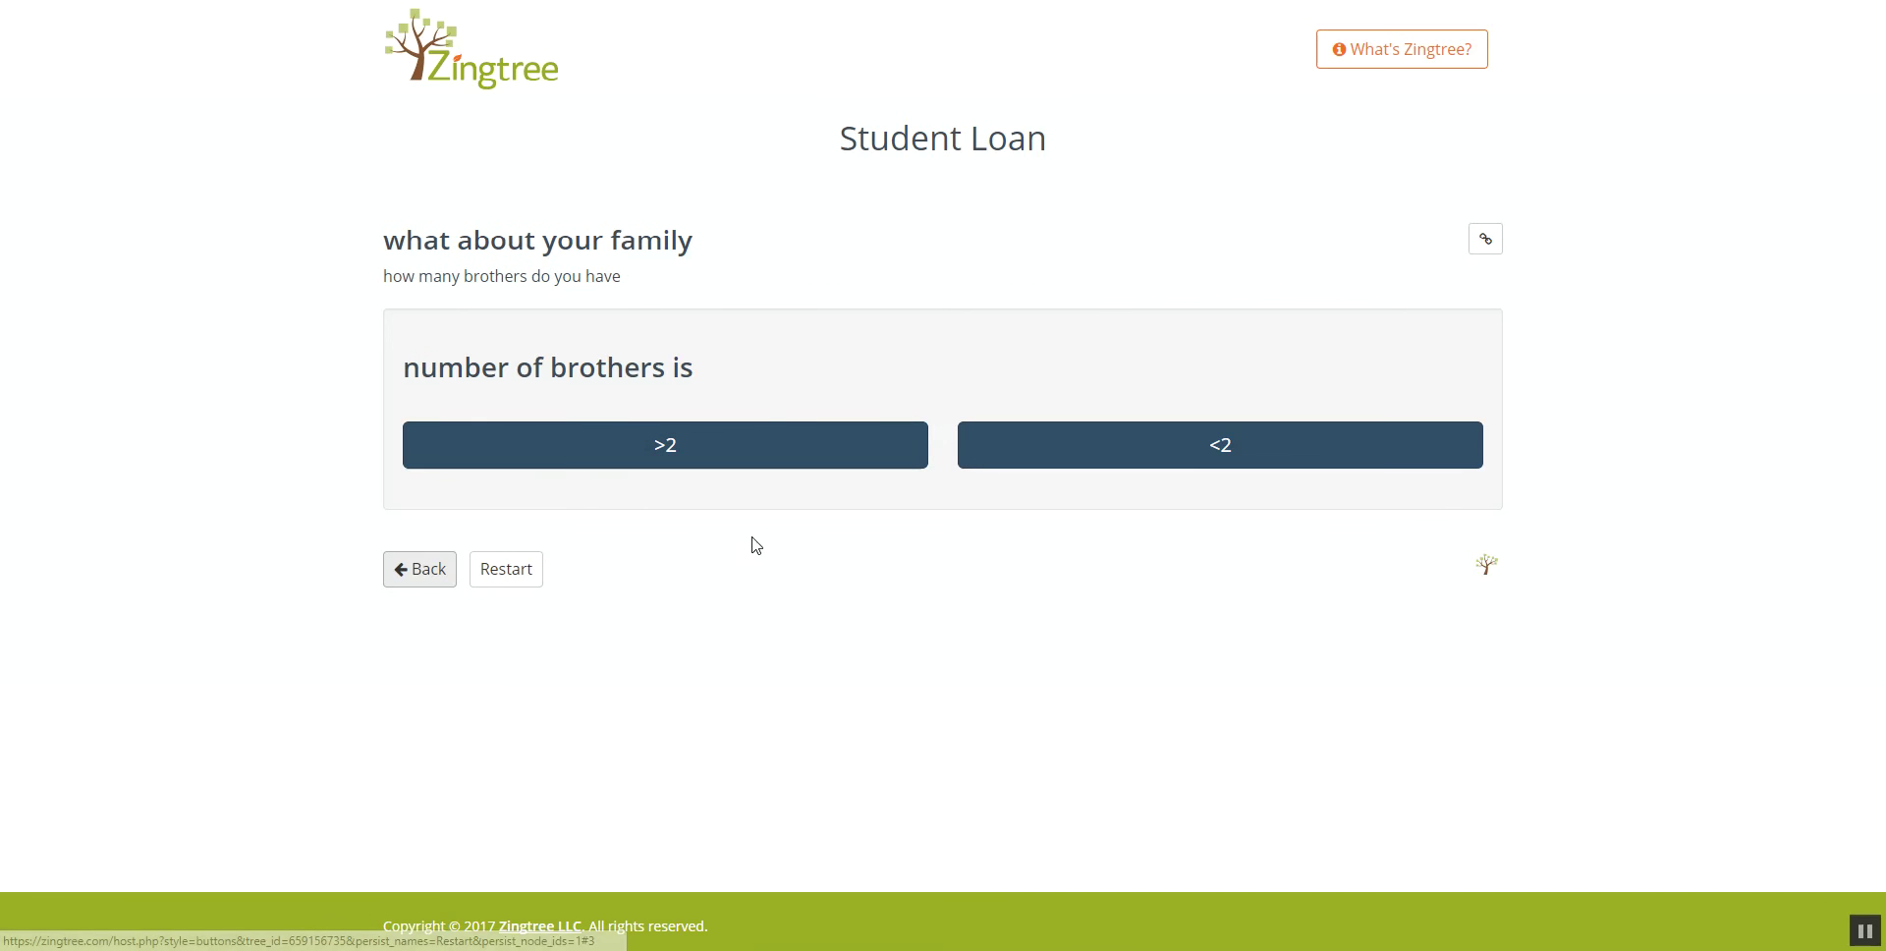